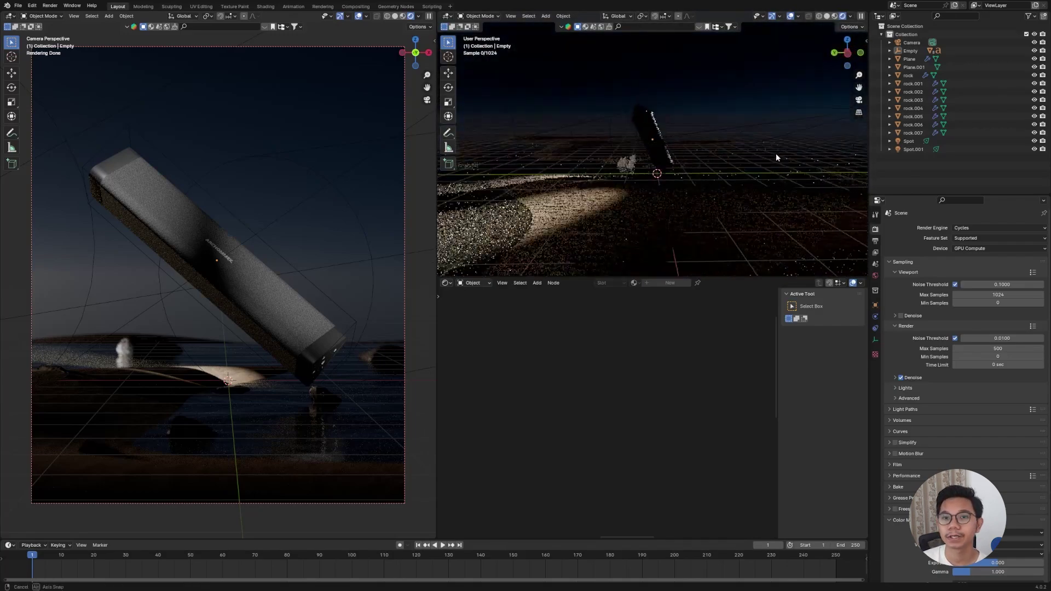
Step: Set the strength of the world's sky texture background to 1
key(KP_0)
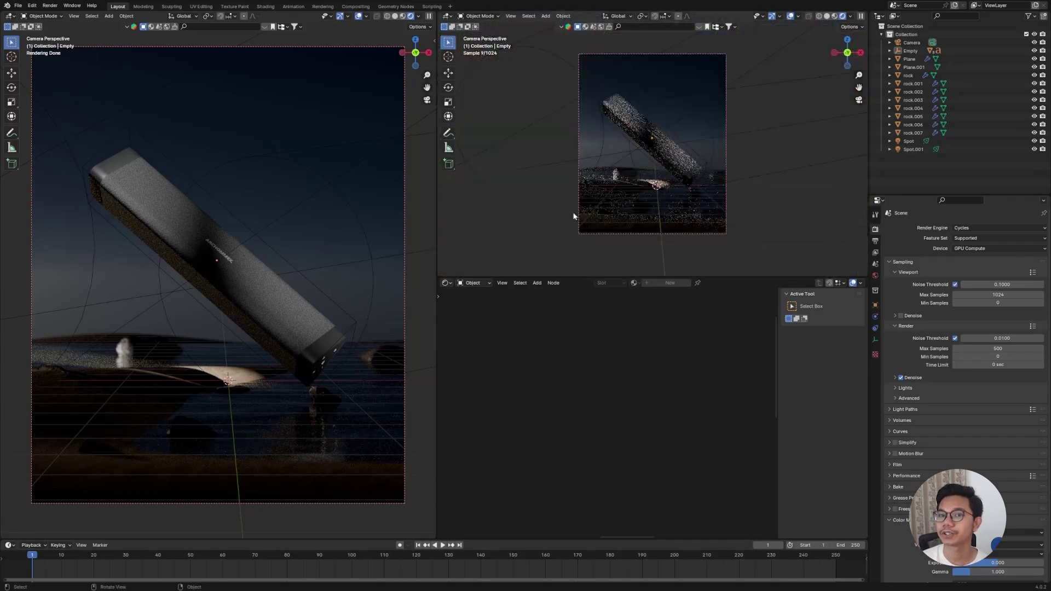
scroll(760, 209, up, 1)
scroll(760, 209, down, 1)
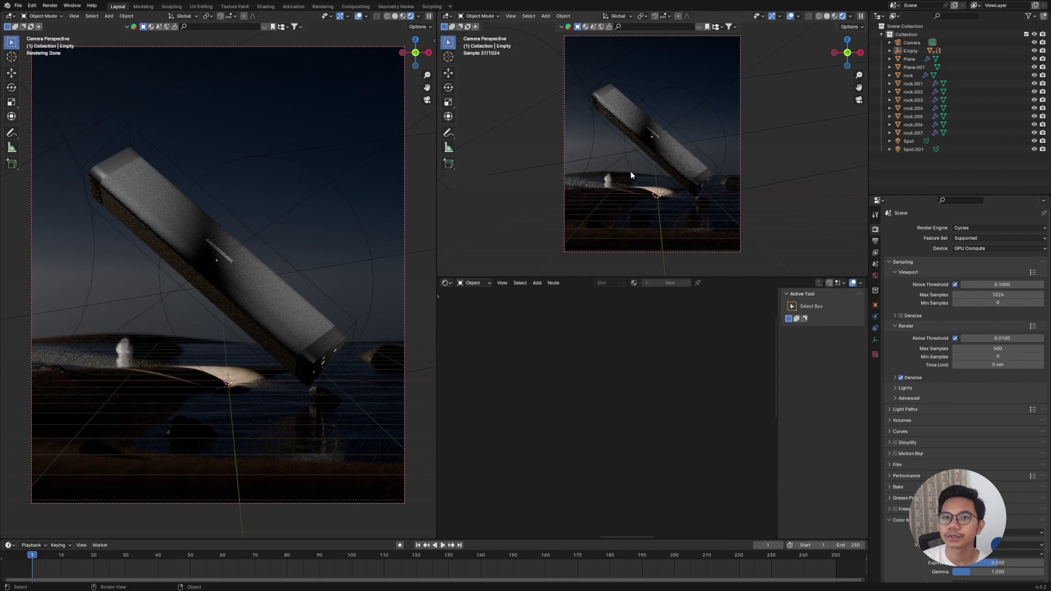
middle_drag(629, 171, 740, 180)
click(876, 276)
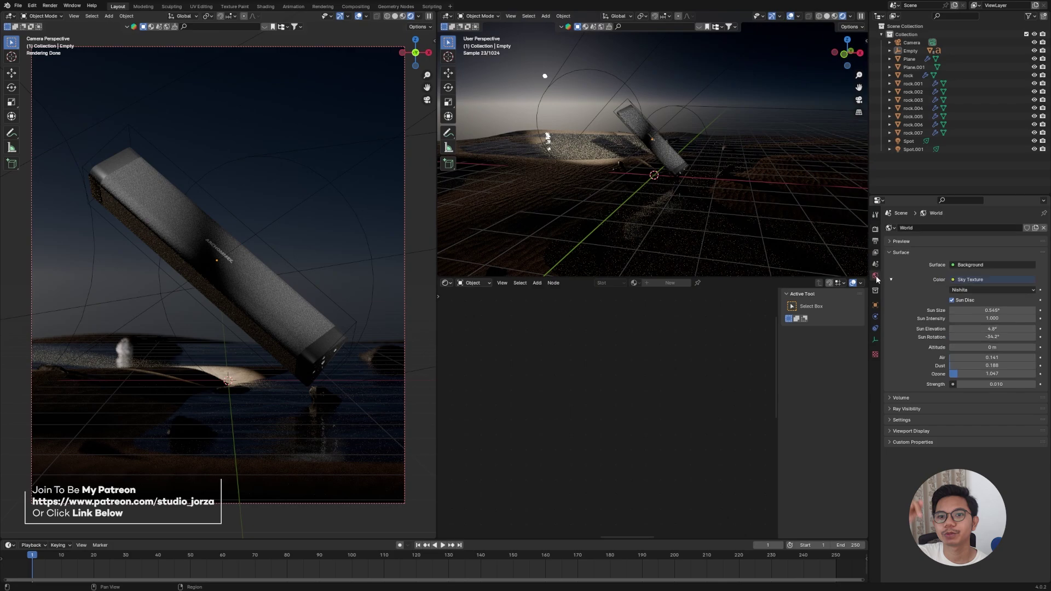
click(970, 384)
text(1)
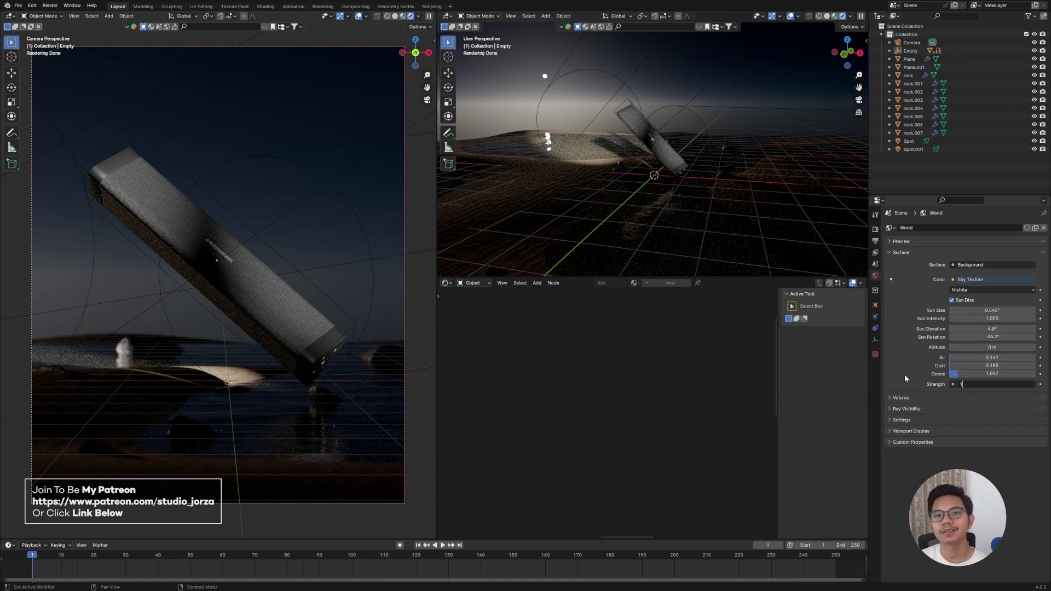
key(Return)
middle_drag(636, 189, 657, 201)
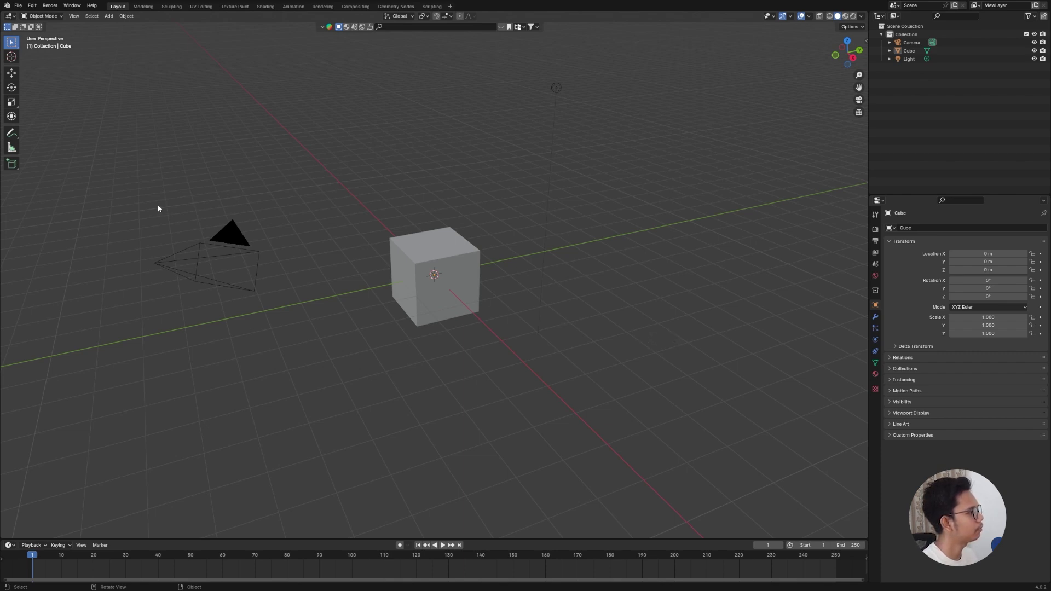
Step: Delete the default camera, cube and light from the new scene
drag(158, 208, 610, 396)
key(x)
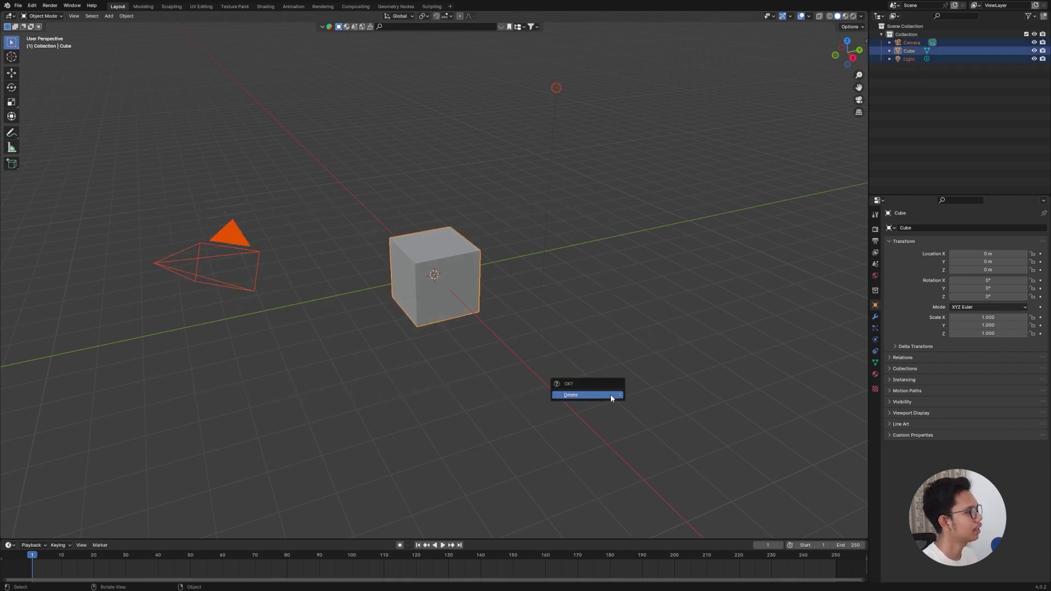
click(610, 394)
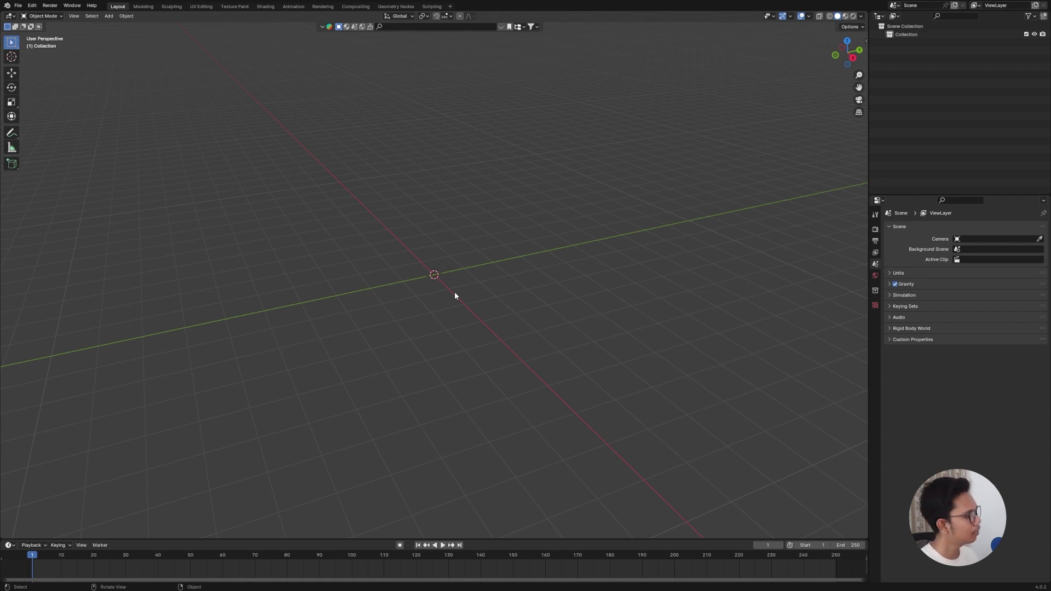
Step: Add a cylinder mesh and set its vertex count to 3 to form a triangular prism
key(shift+a)
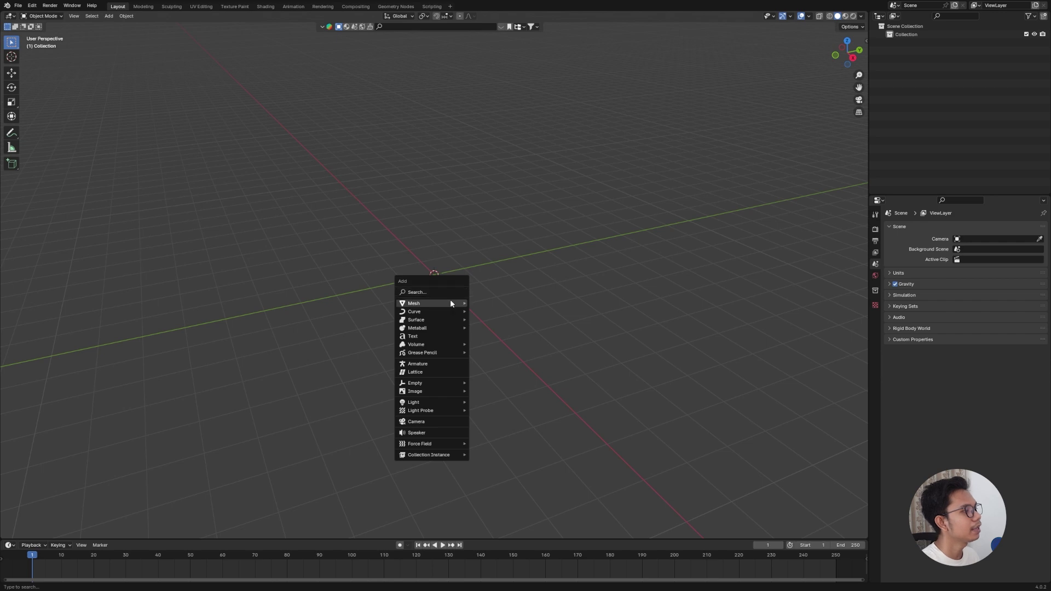
mouse_move(451, 303)
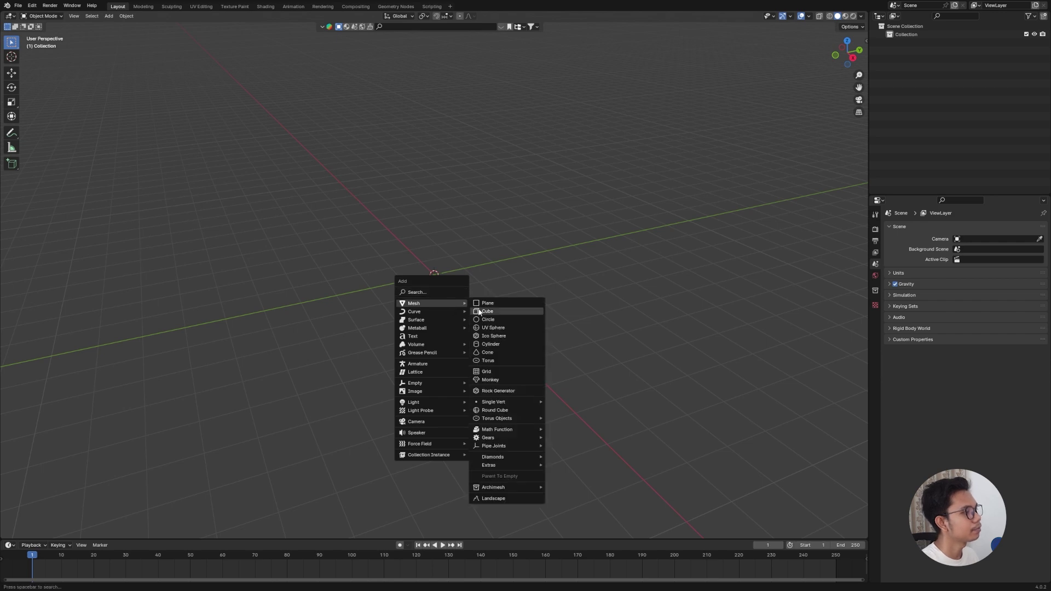
click(491, 344)
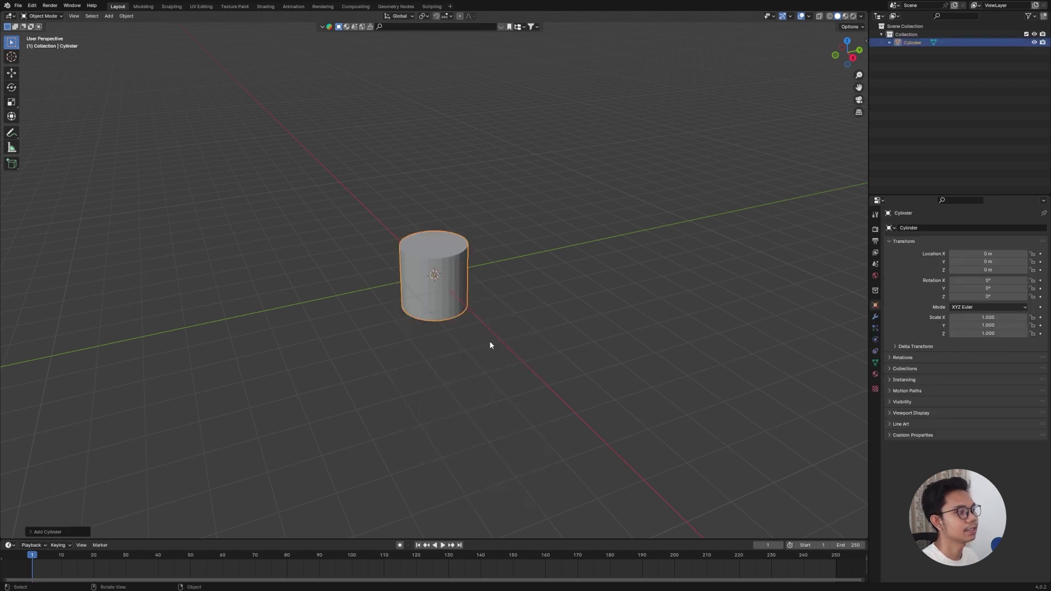
click(70, 534)
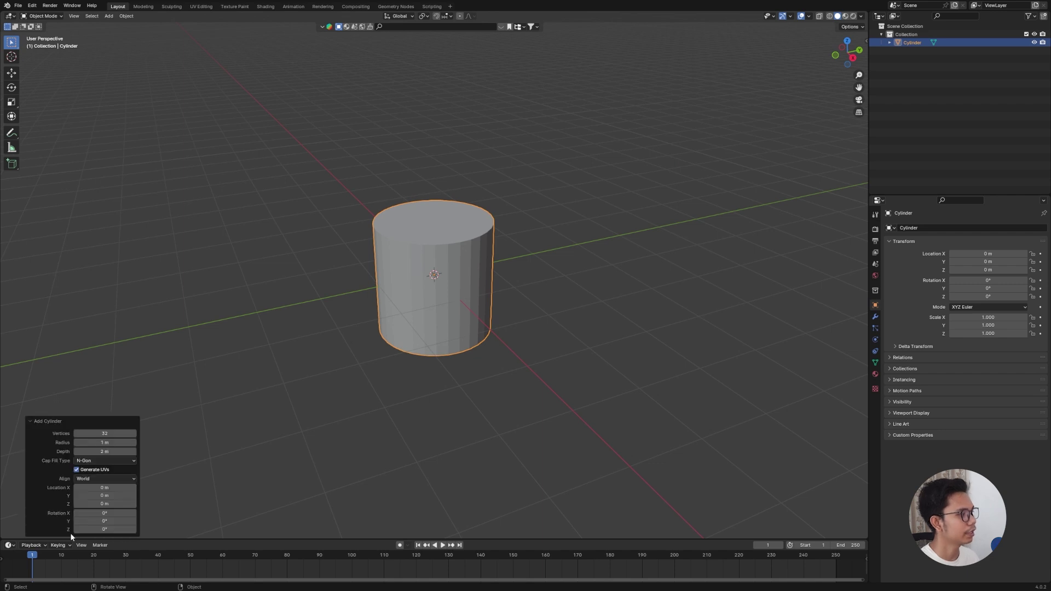
click(112, 434)
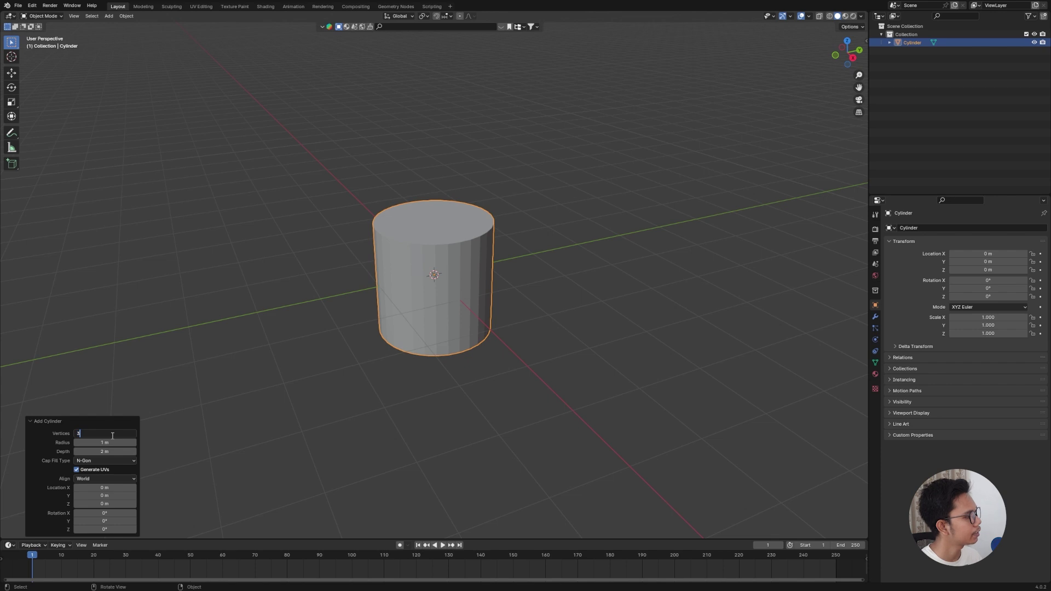
text(3)
key(Return)
Step: Set the new prism's rotation to 90° on X and 90° on Z so it lies lengthwise
middle_drag(320, 408, 431, 290)
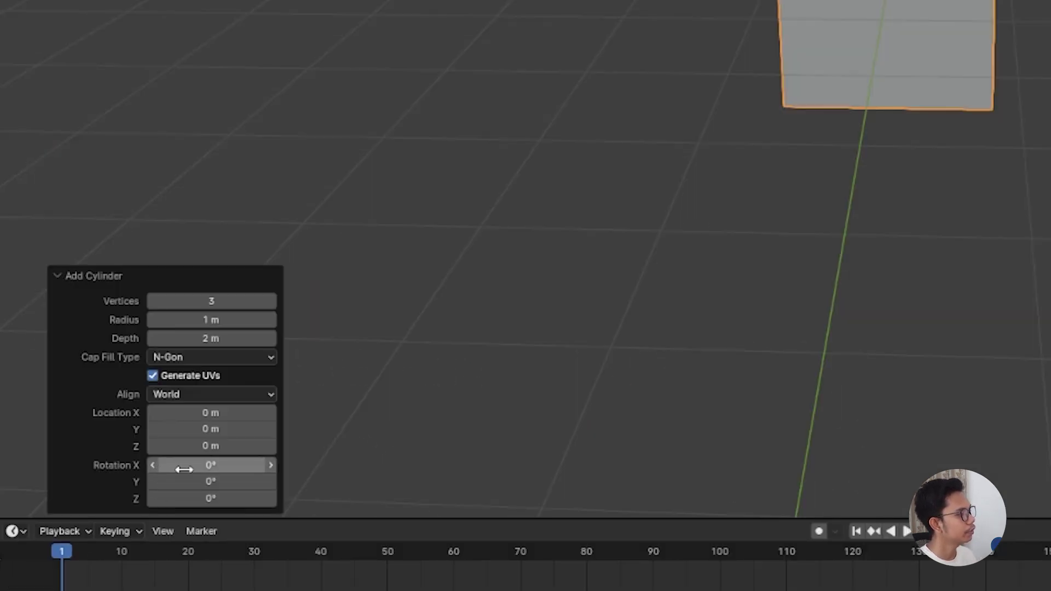
click(91, 514)
click(186, 467)
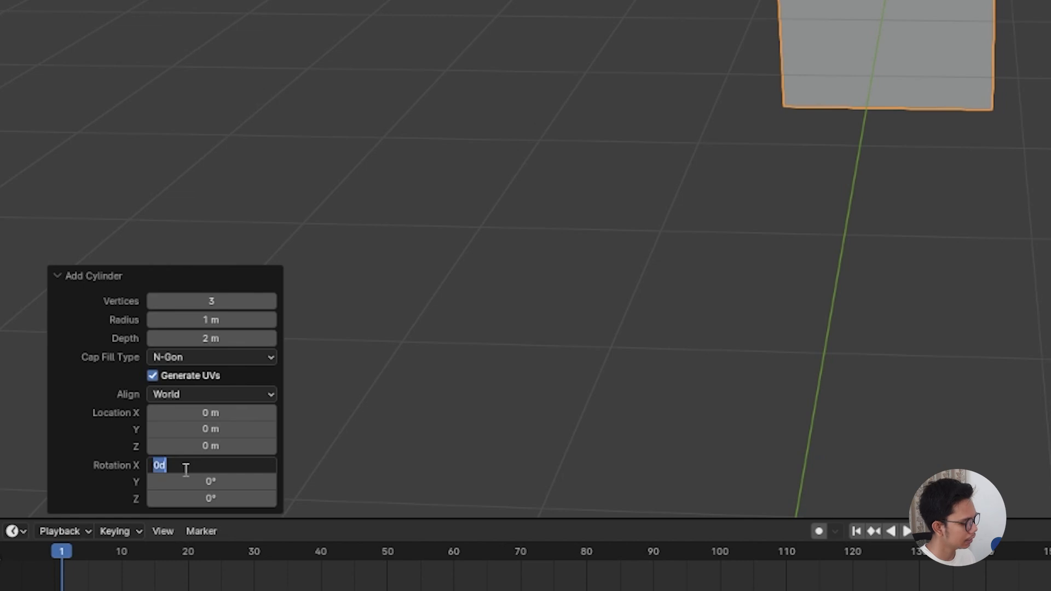
text(90)
key(Return)
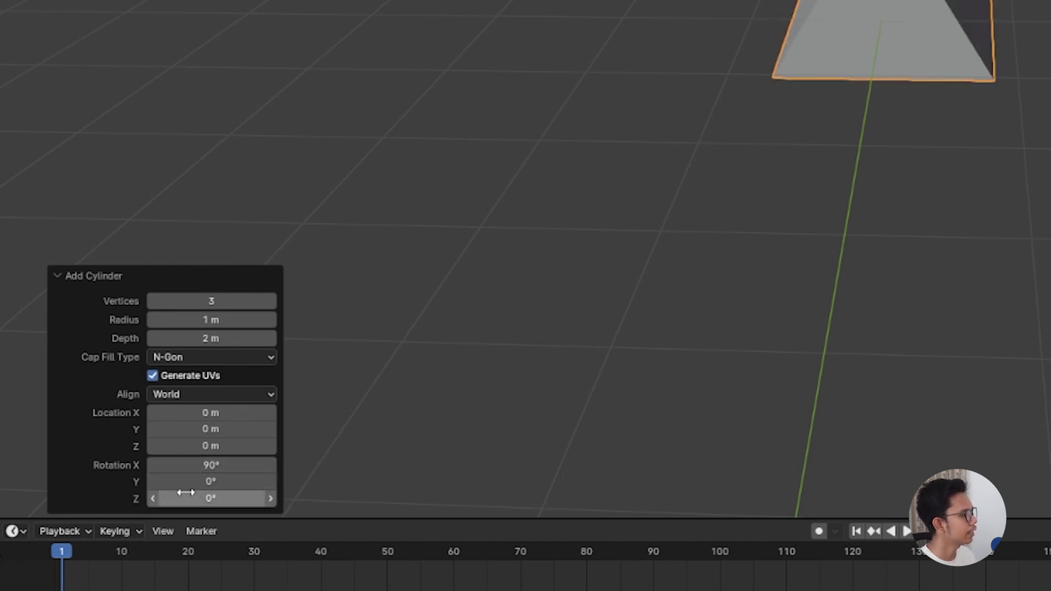
click(215, 501)
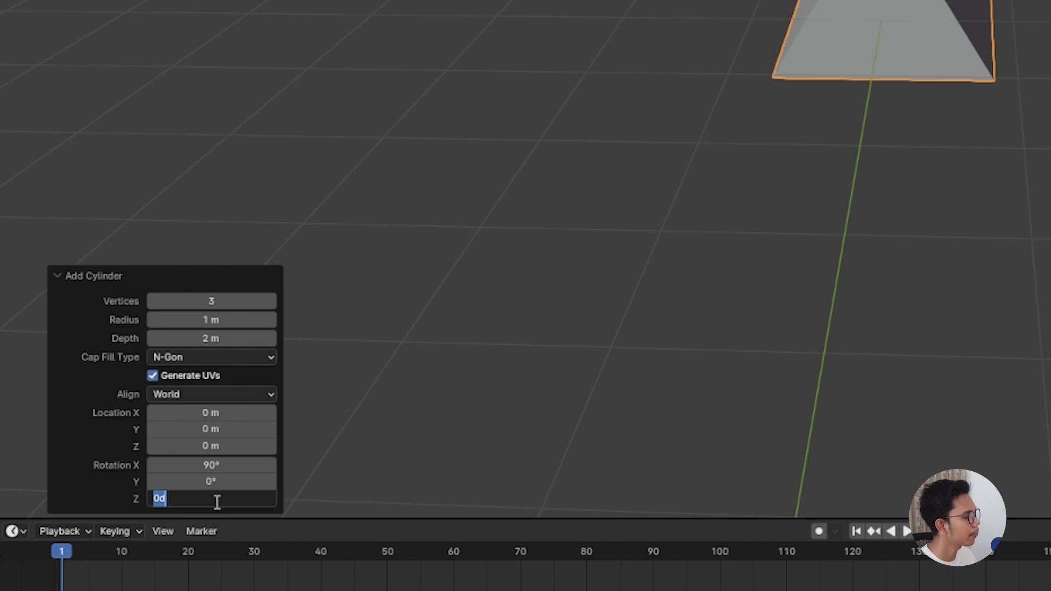
text(90)
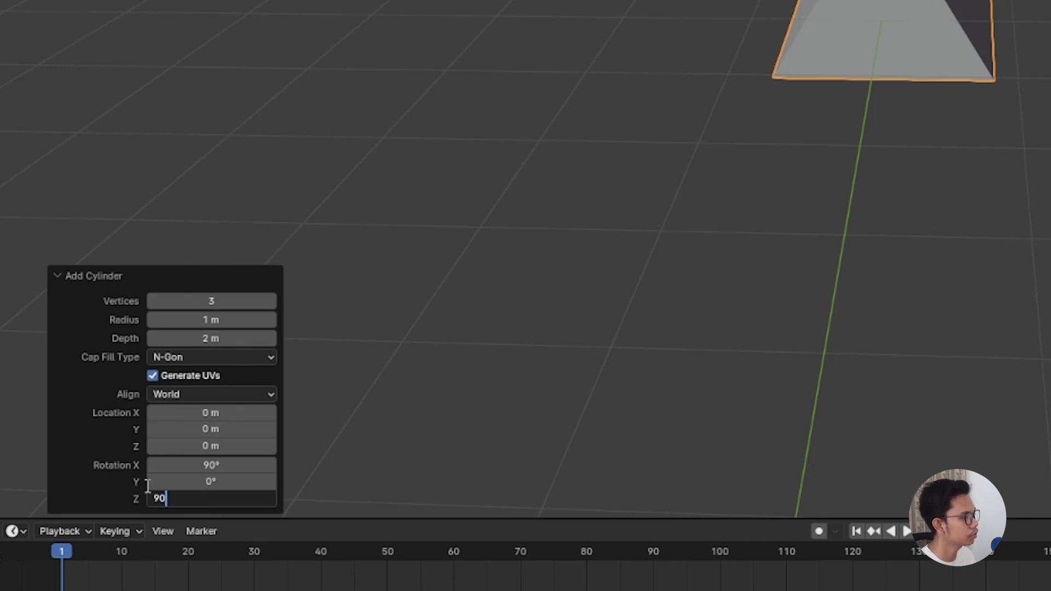
key(Return)
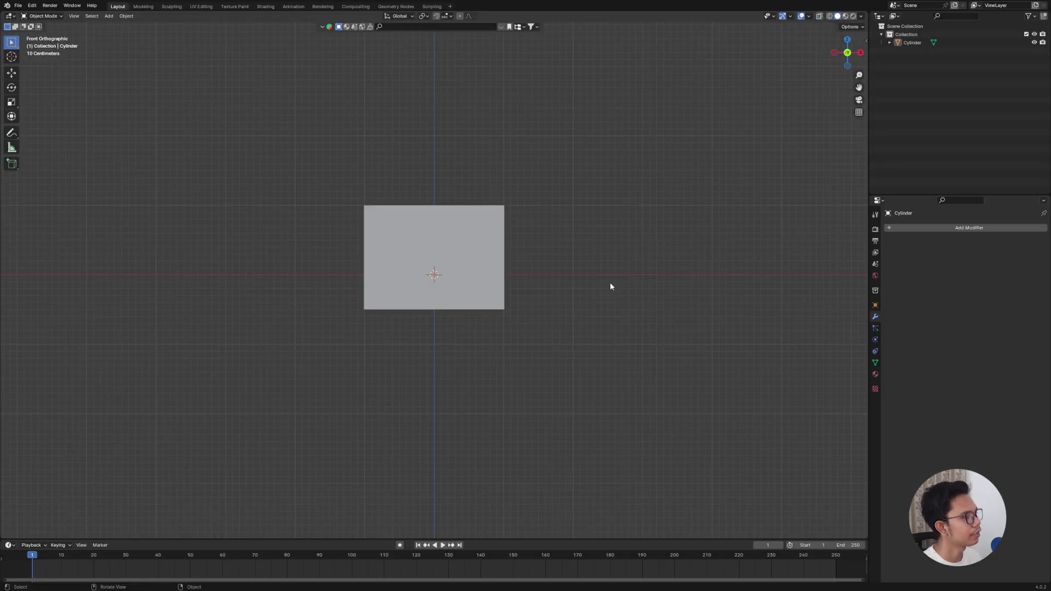
Step: Stretch the triangular prism along the global X axis by a factor of about 3.96
click(452, 270)
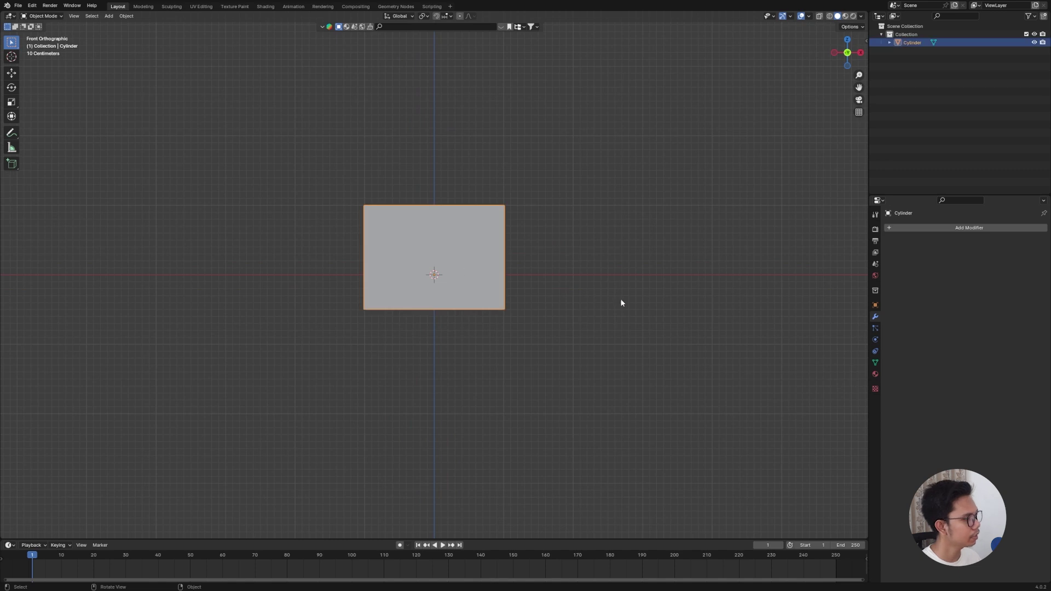
key(s)
key(x)
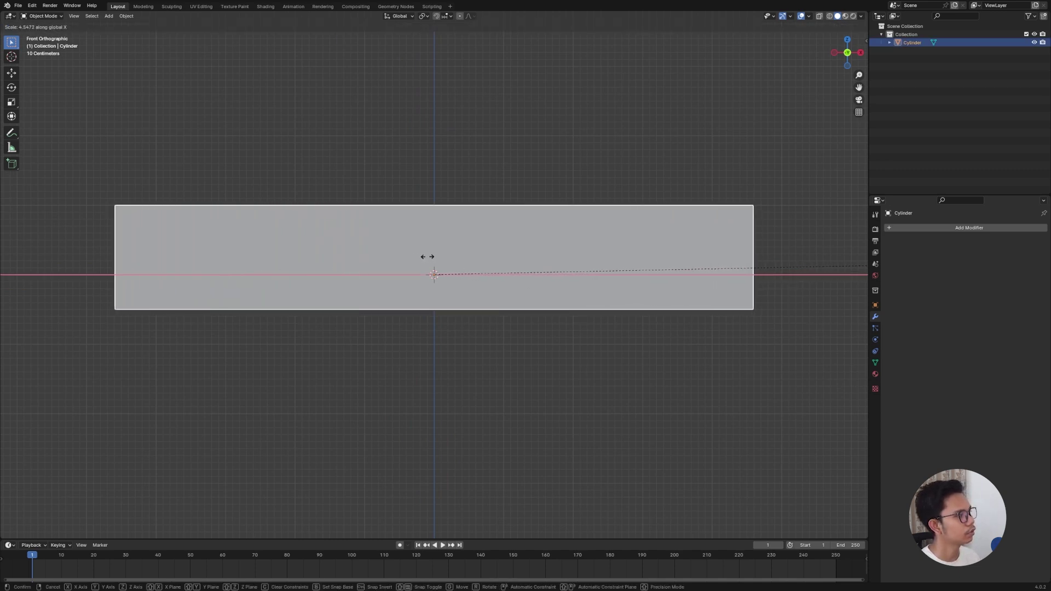
click(317, 267)
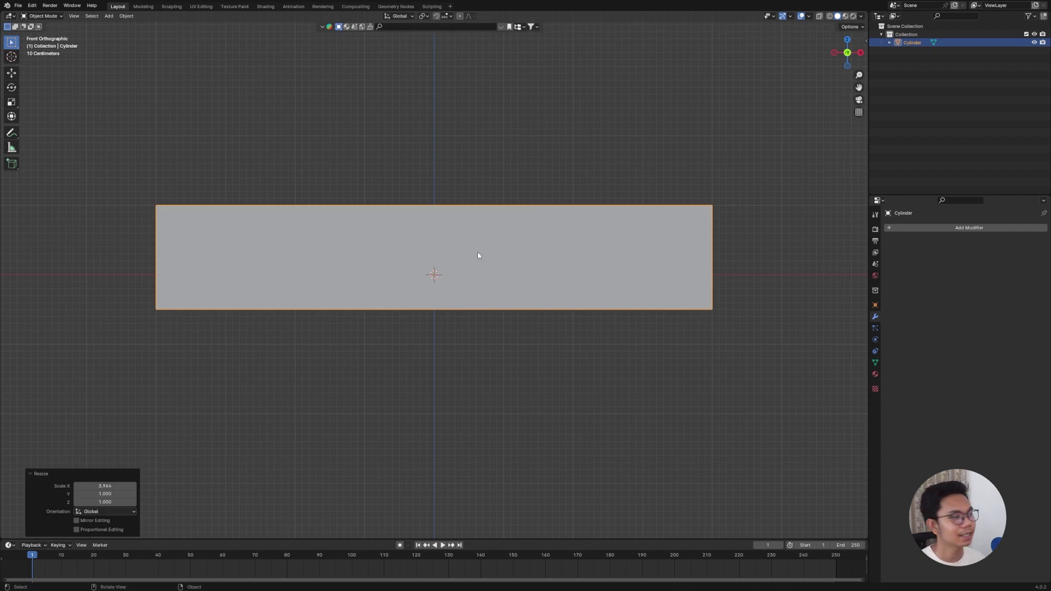
key(shift+d)
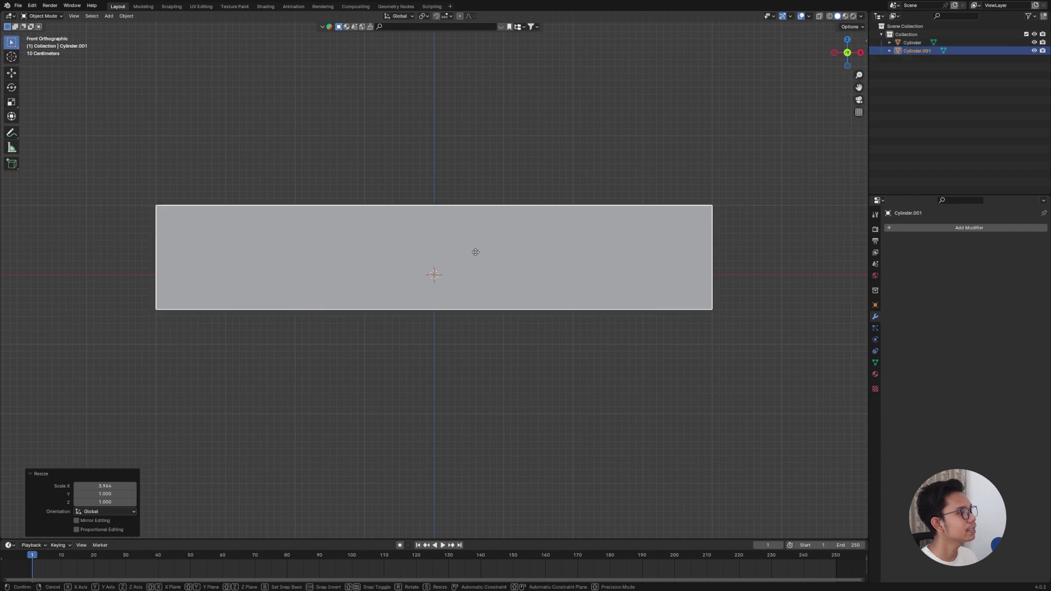
key(Escape)
key(KP_3)
middle_drag(517, 249, 565, 305)
key(x)
click(600, 275)
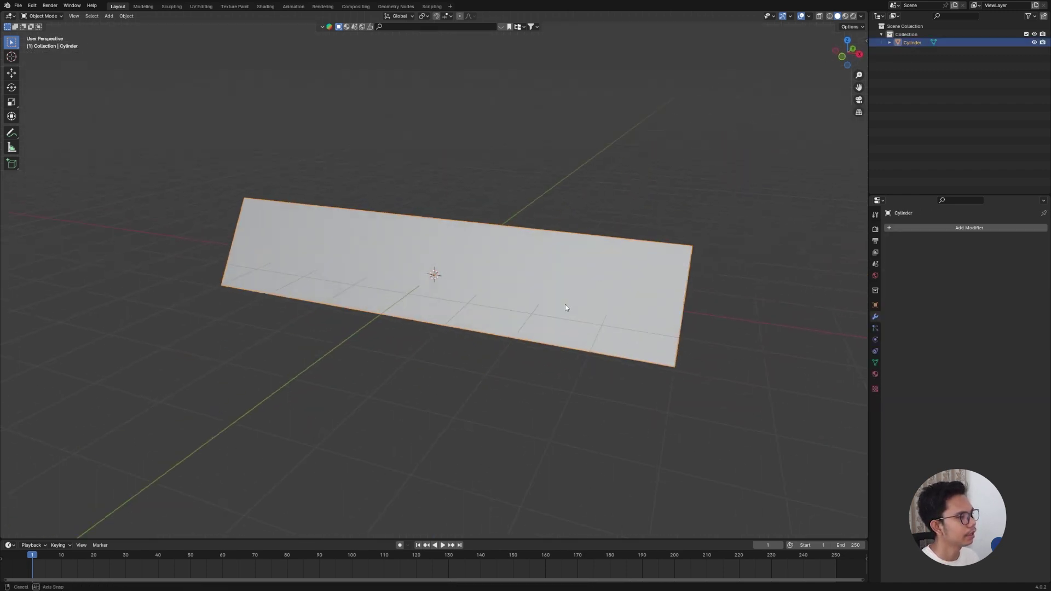
Step: Enter Edit Mode on the prism and select its three lengthwise edges in edge selection mode
key(KP_1)
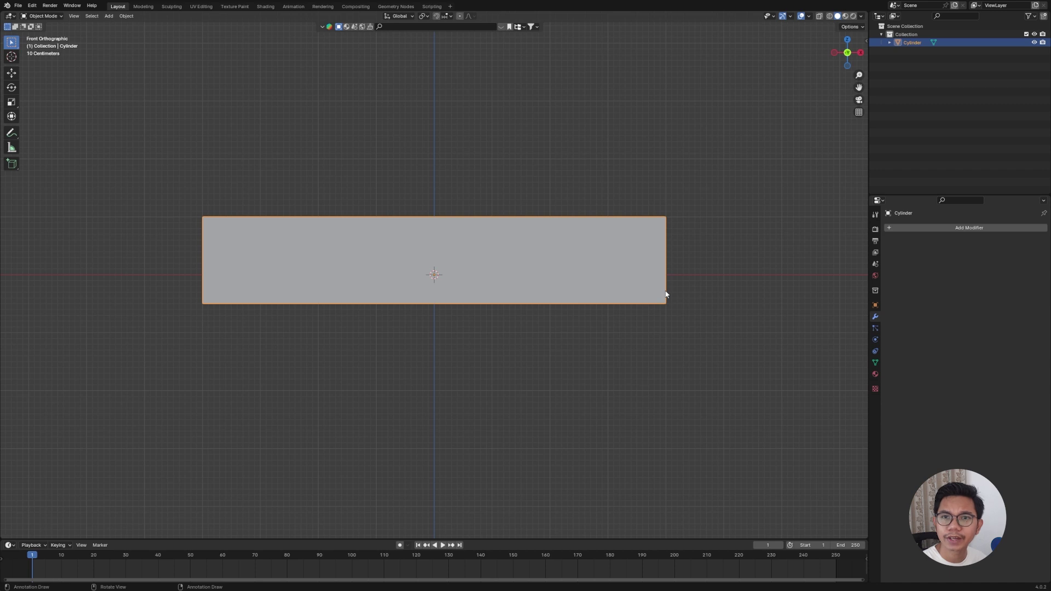
middle_drag(650, 297, 581, 297)
key(Tab)
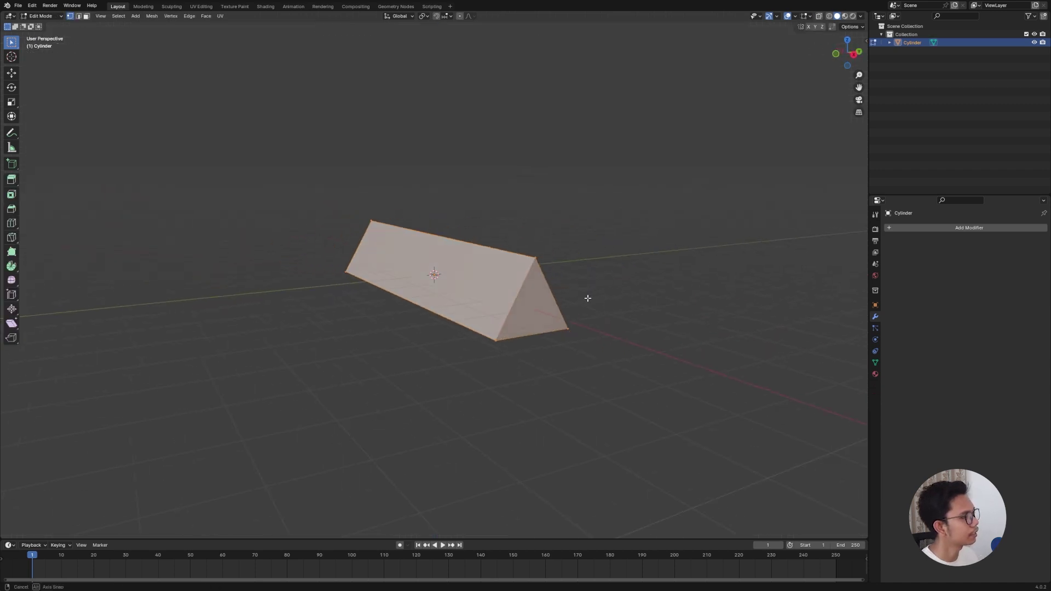
middle_drag(465, 287, 346, 281)
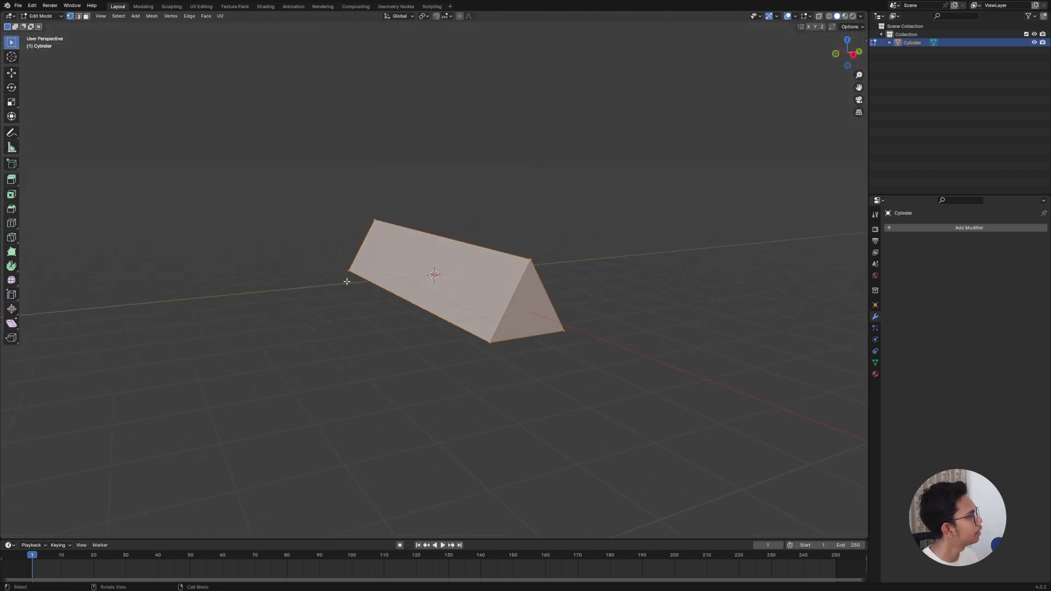
click(79, 16)
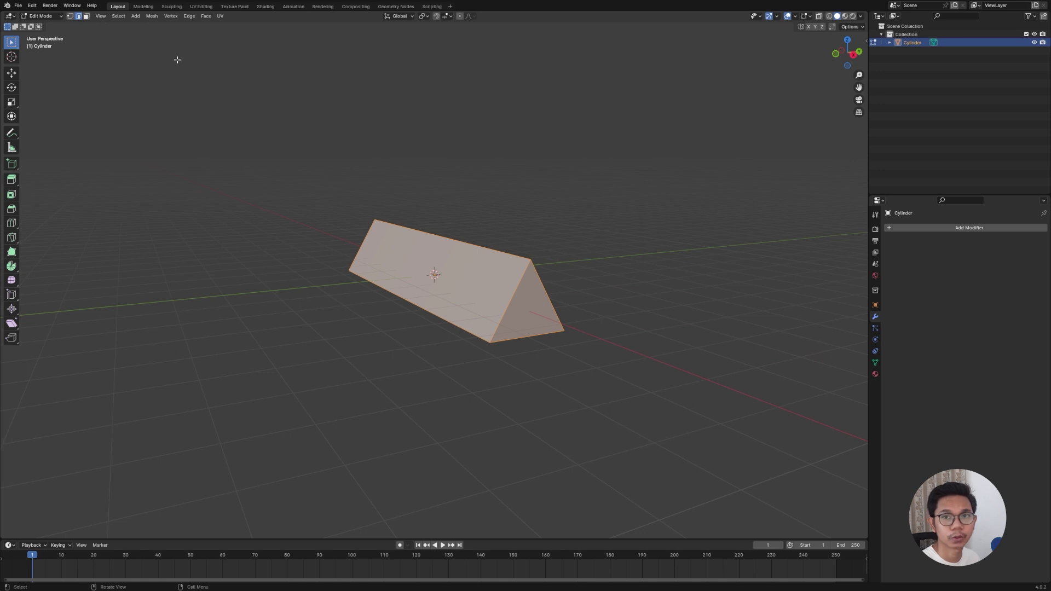
key(alt+a)
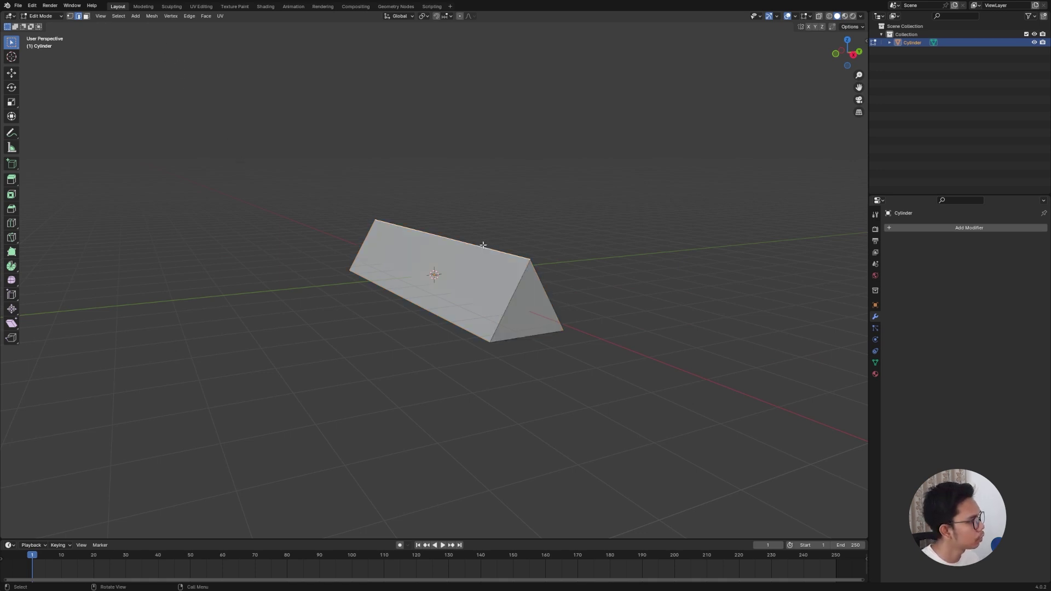
middle_drag(579, 319, 586, 296)
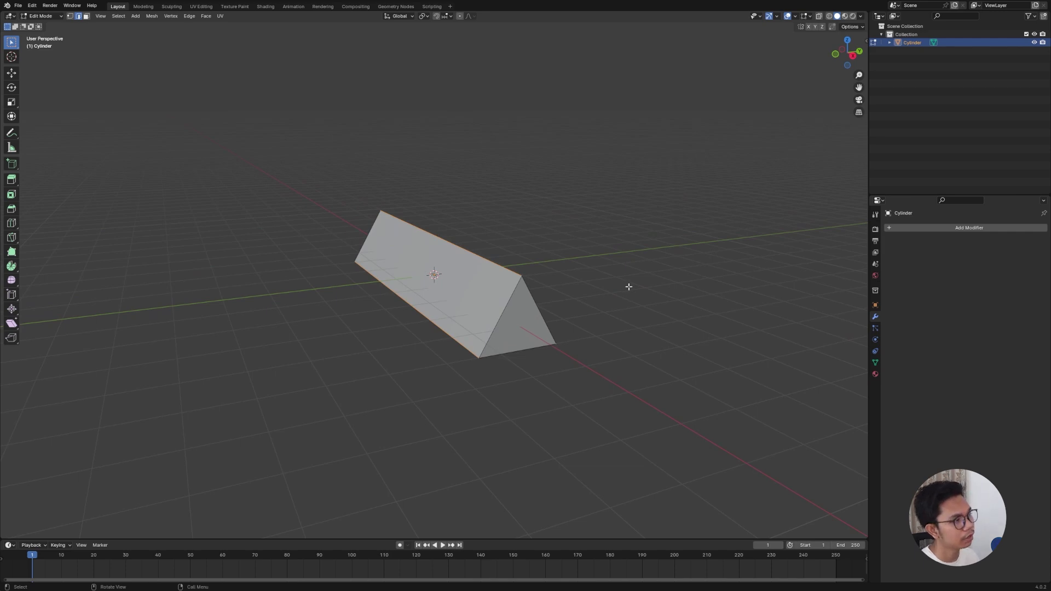
Step: Bevel the three lengthwise edges with a width of about 0.227 m and 20 segments
key(ctrl+b)
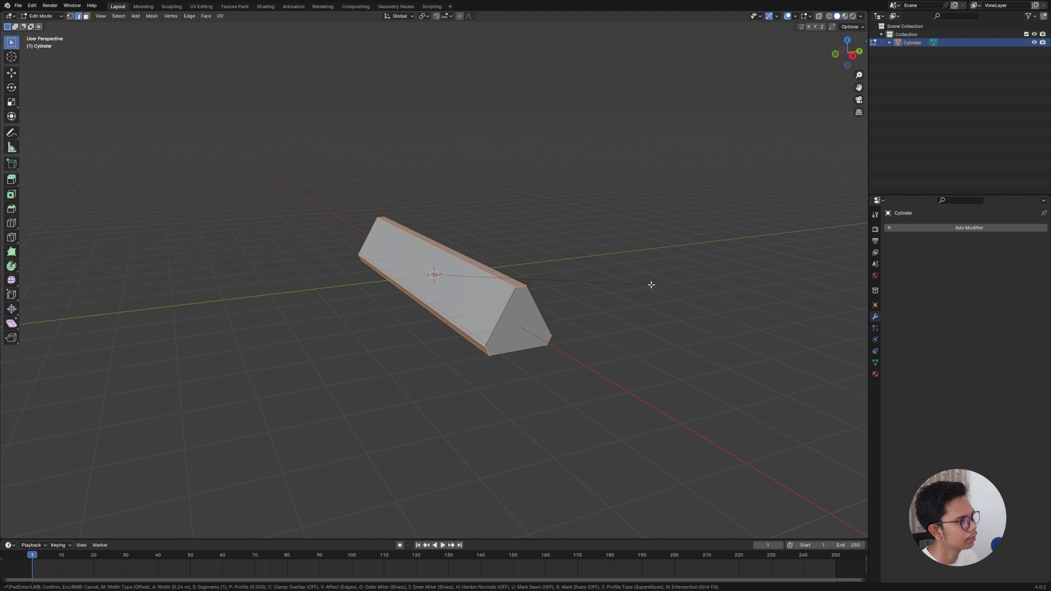
click(651, 285)
scroll(636, 290, up, 4)
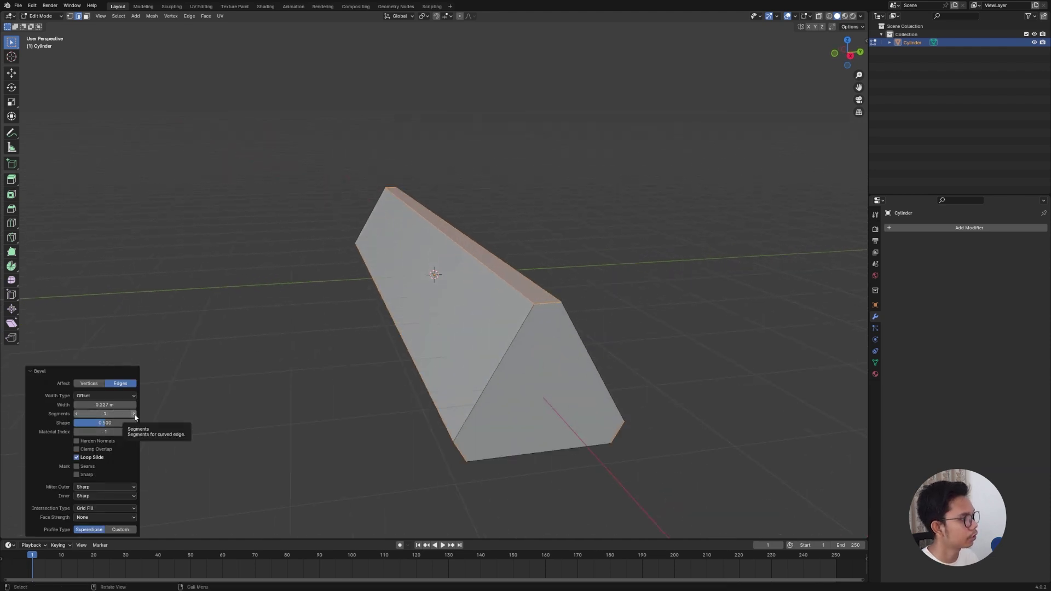
click(134, 415)
click(134, 414)
click(135, 415)
click(135, 415)
click(134, 415)
click(134, 415)
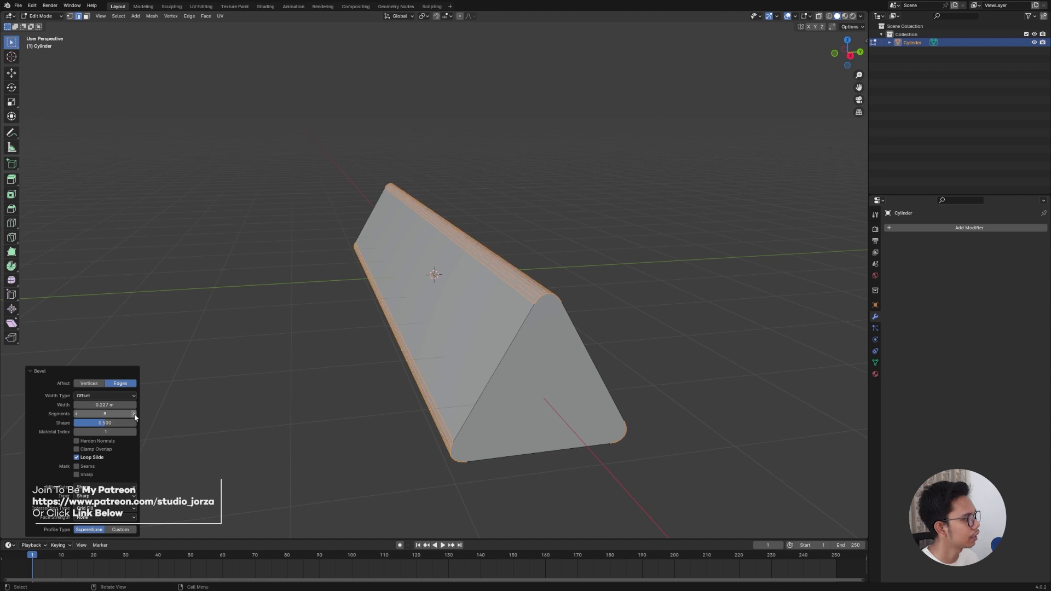
click(134, 414)
click(134, 415)
click(134, 414)
click(134, 414)
click(134, 414)
click(135, 414)
click(134, 414)
click(134, 414)
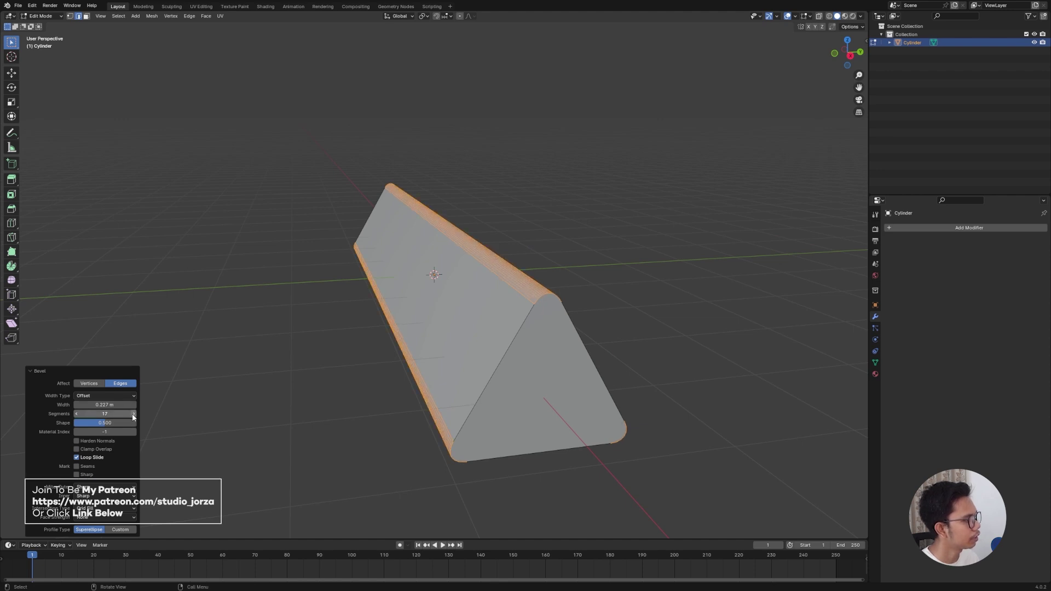
click(134, 414)
click(134, 414)
click(134, 414)
middle_drag(441, 398, 500, 371)
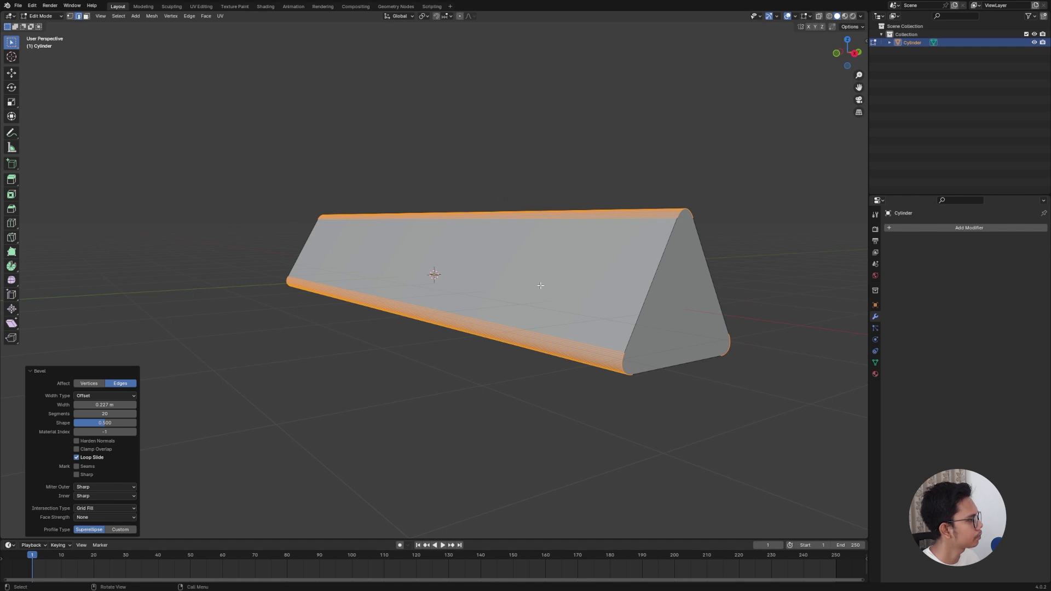
middle_drag(540, 285, 246, 377)
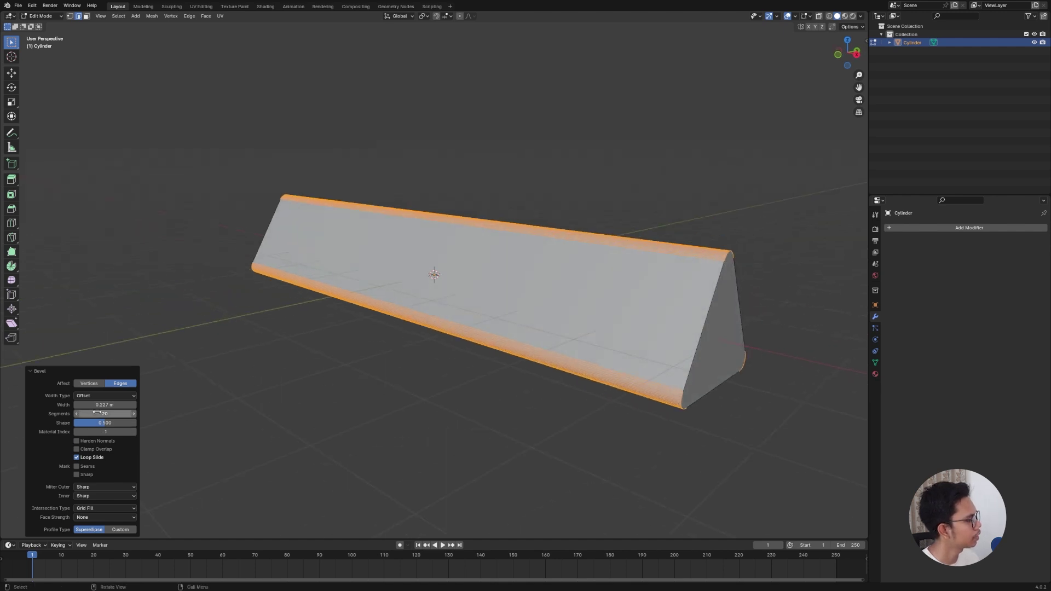
Step: Return to Object Mode and apply smooth shading to the bevelled prism with Auto Smooth at 30°
key(Tab)
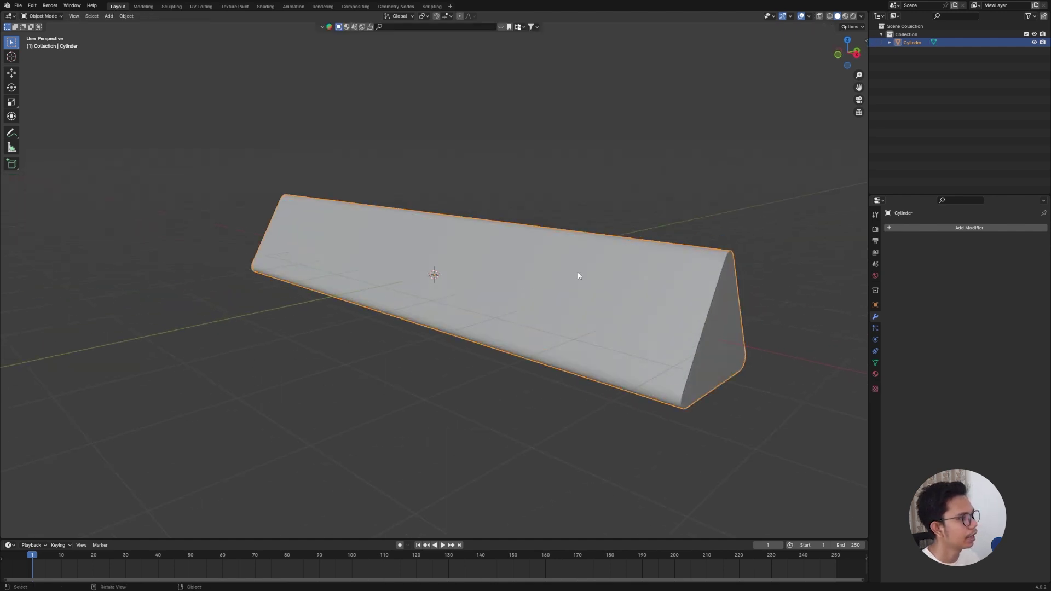
right_click(577, 270)
click(583, 276)
Step: Duplicate the prism in place, keeping the copy at the original's position, in the front view
key(KP_1)
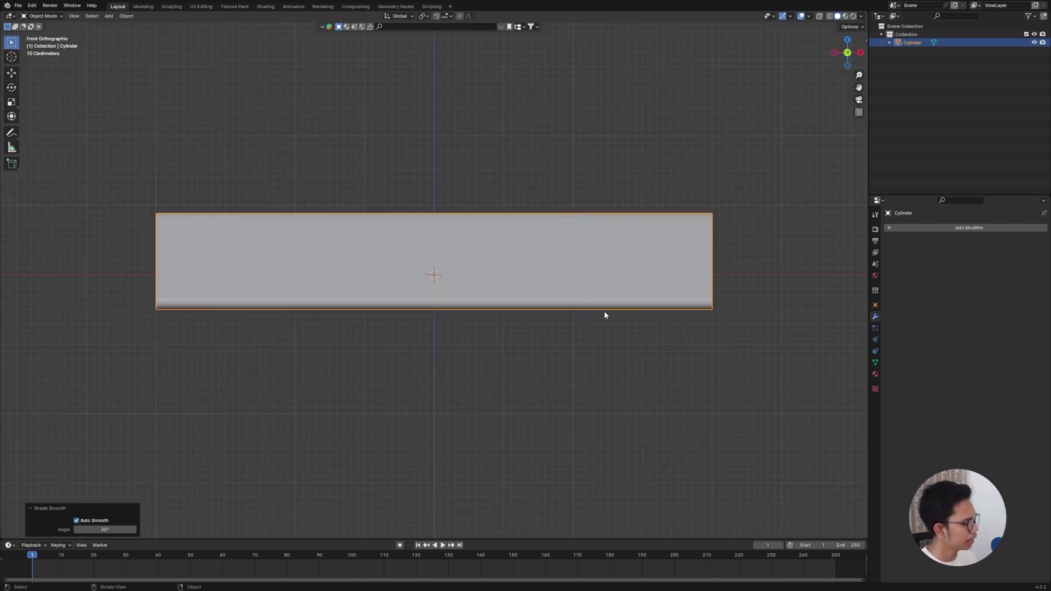
key(shift)
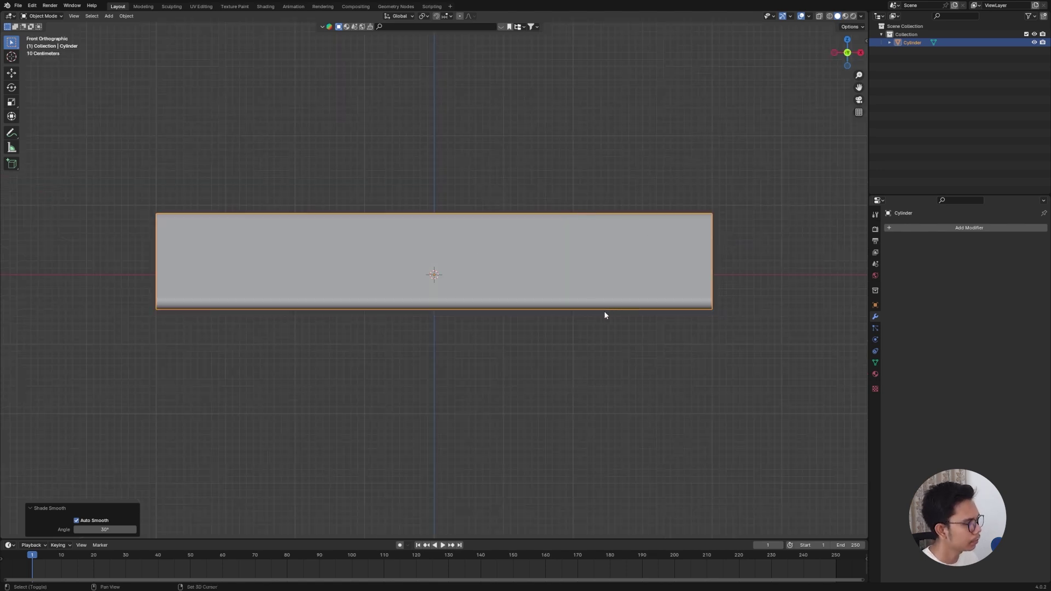
key(shift+d)
right_click(606, 314)
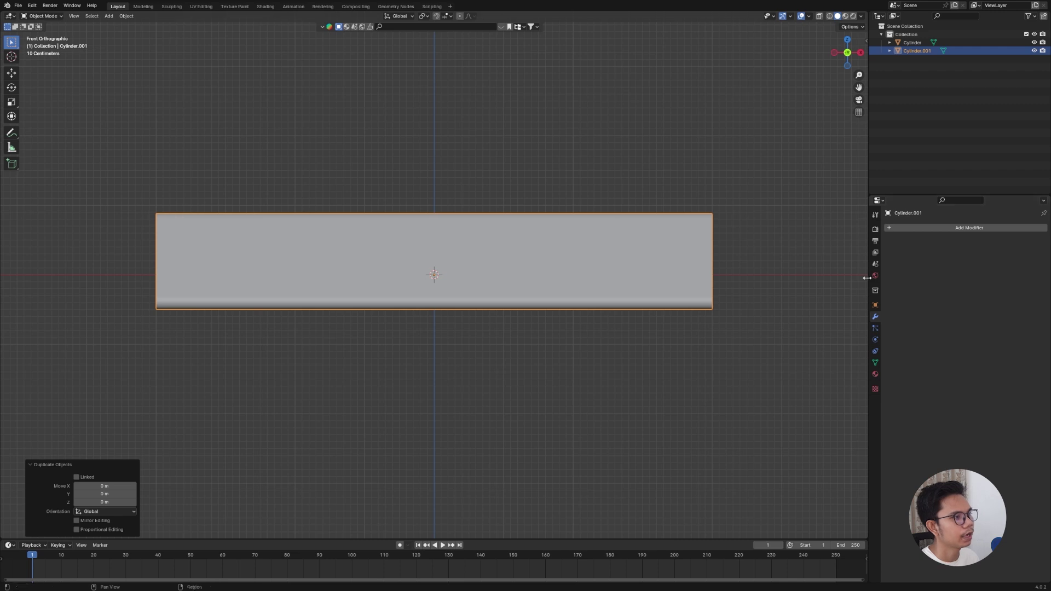
Step: Select all geometry of the duplicate in Edit Mode with wireframe shading and add a Mirror modifier to it
key(Tab)
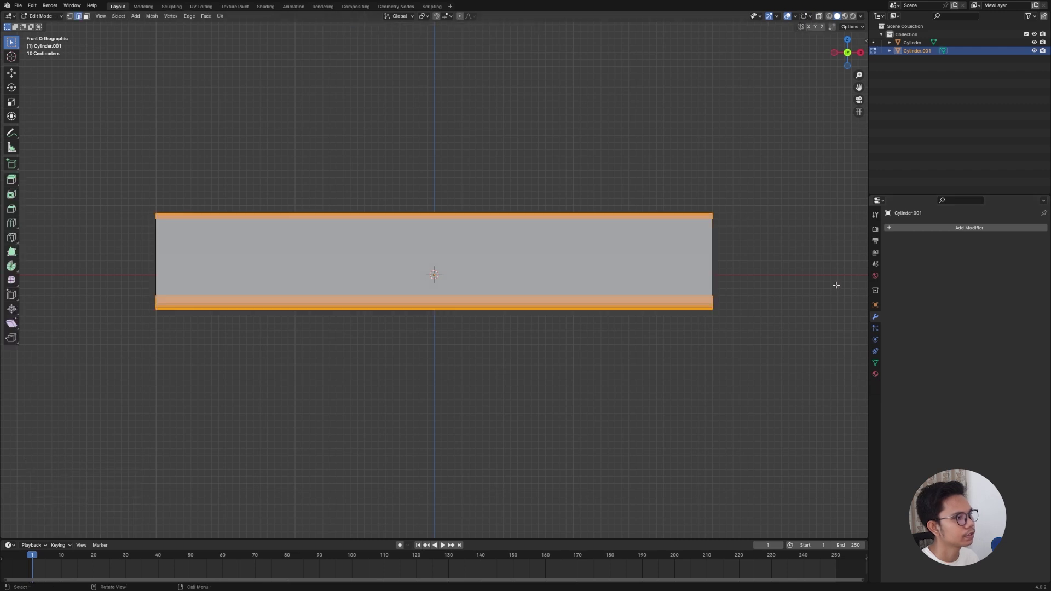
click(829, 16)
drag(808, 429, 126, 113)
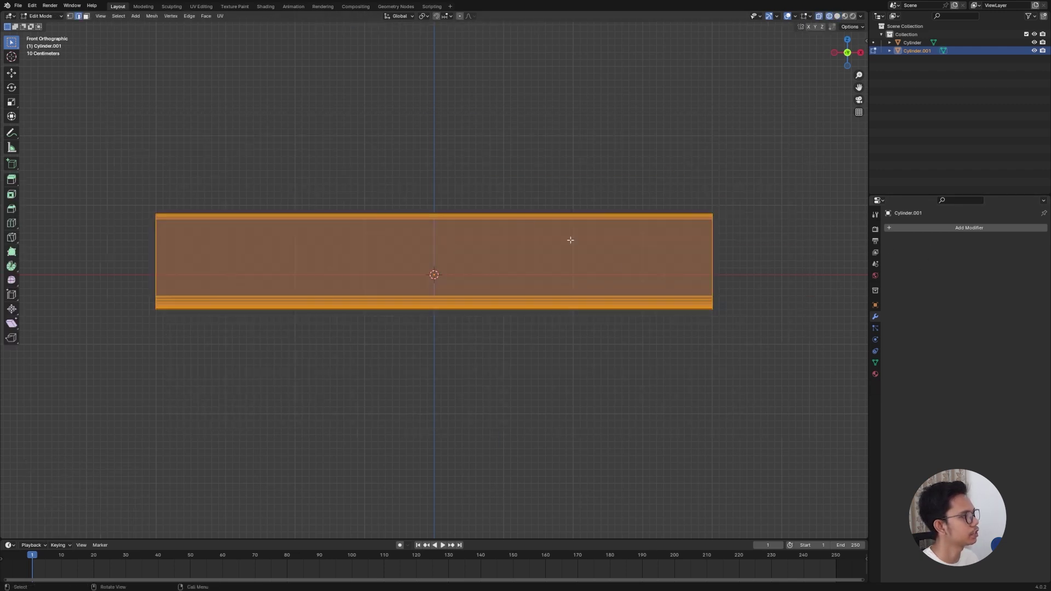
click(1007, 229)
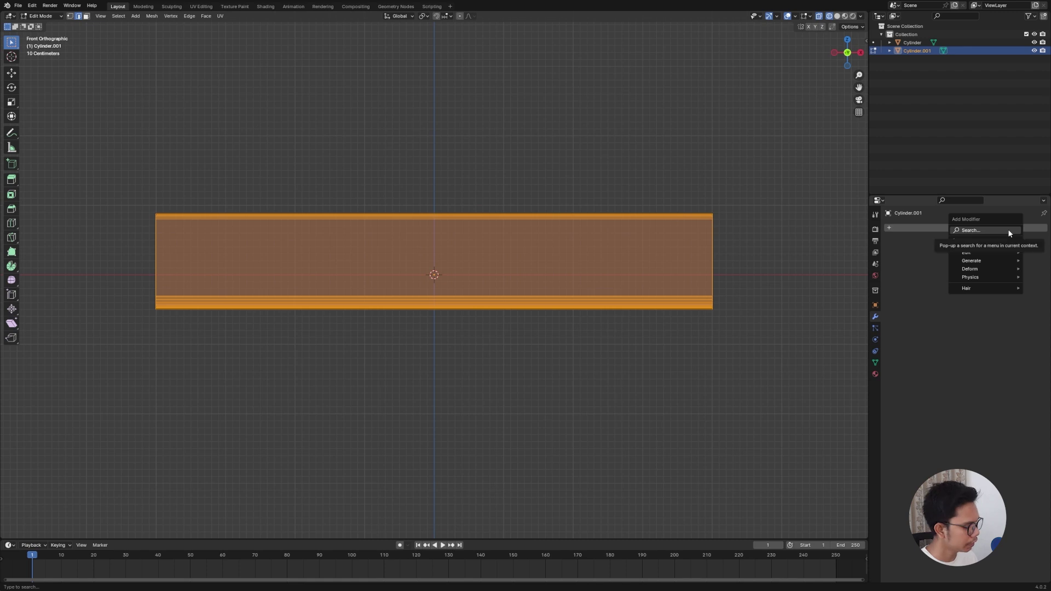
text(m)
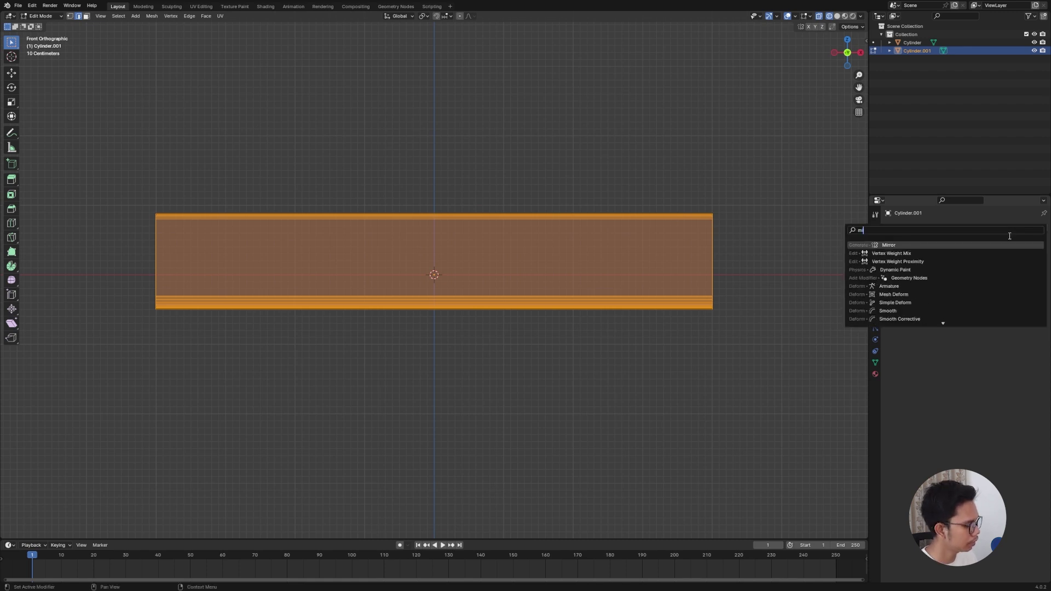
text(ir)
click(1005, 245)
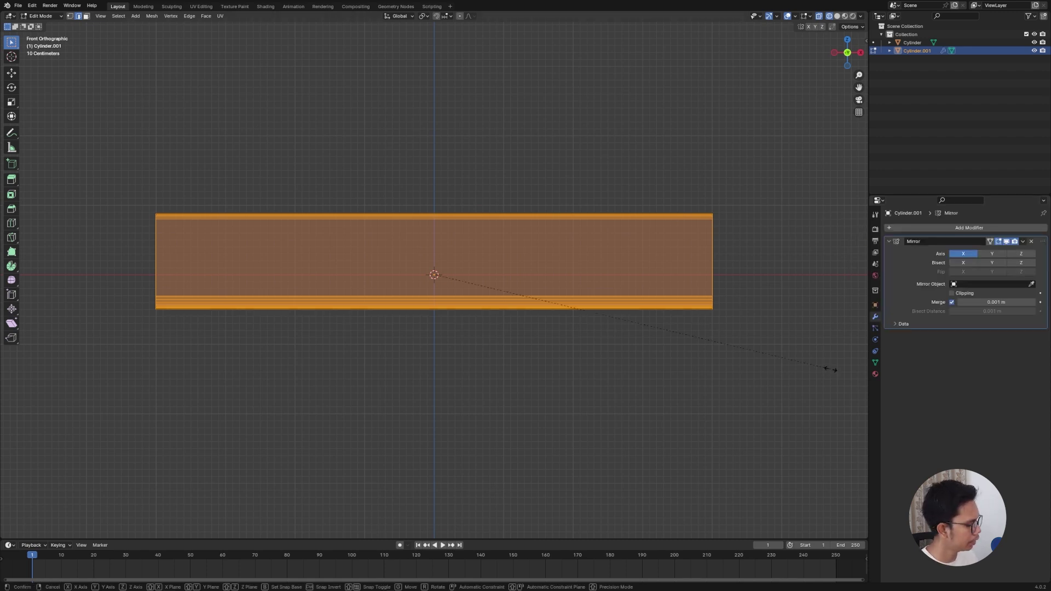
Step: Scale the selected geometry along X to about 0.042 and move the thin slice about 0.96 m along X
key(s)
key(x)
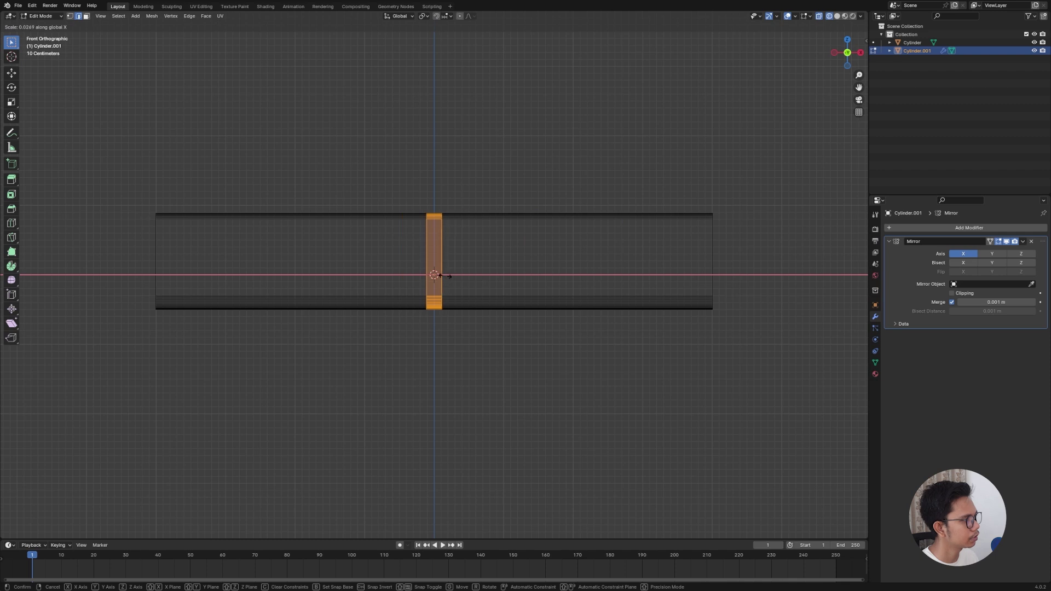
click(451, 276)
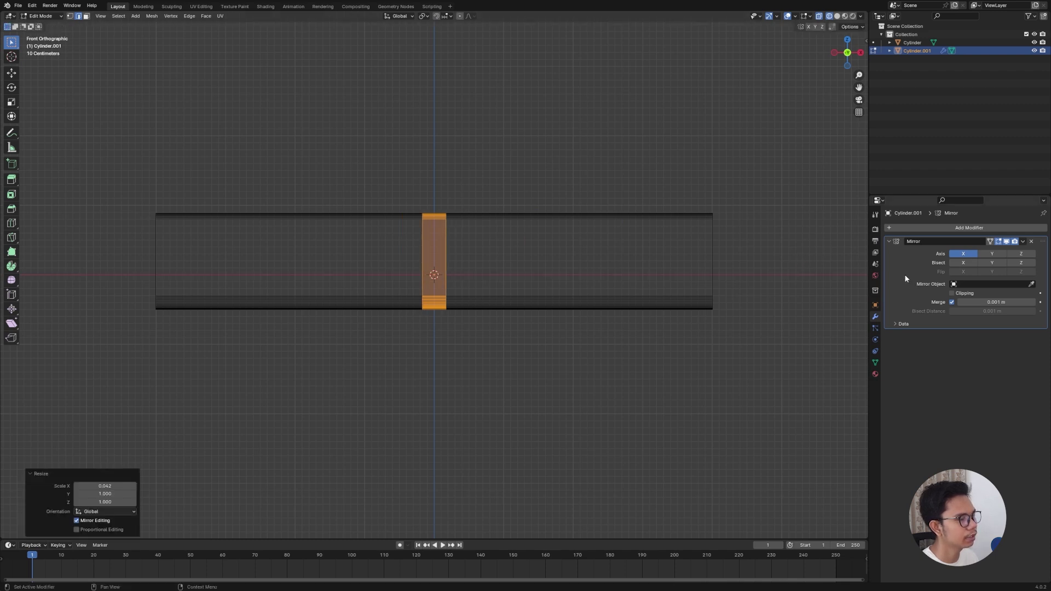
key(g)
key(x)
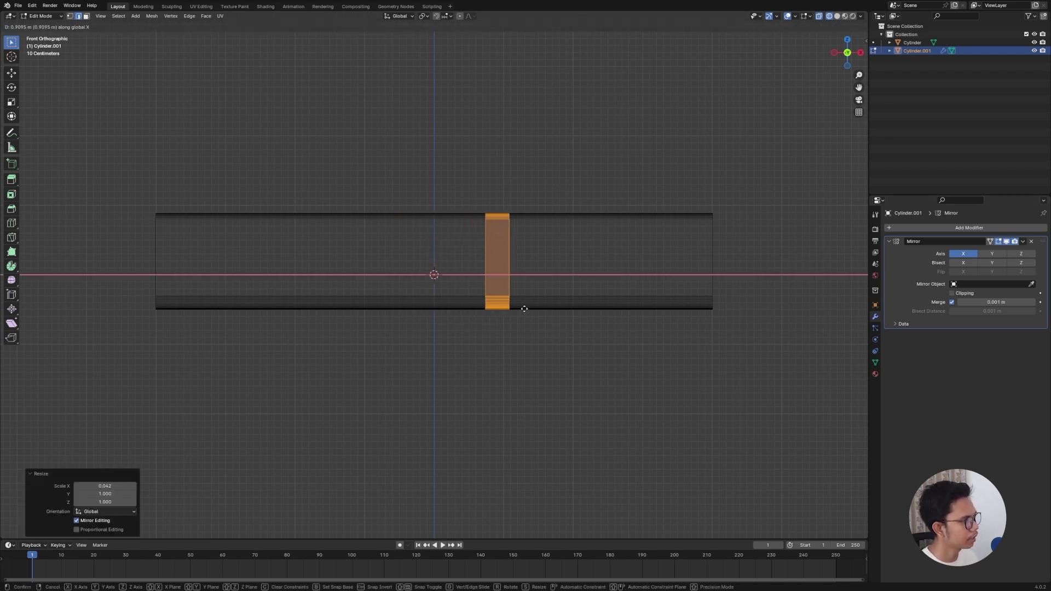
click(523, 308)
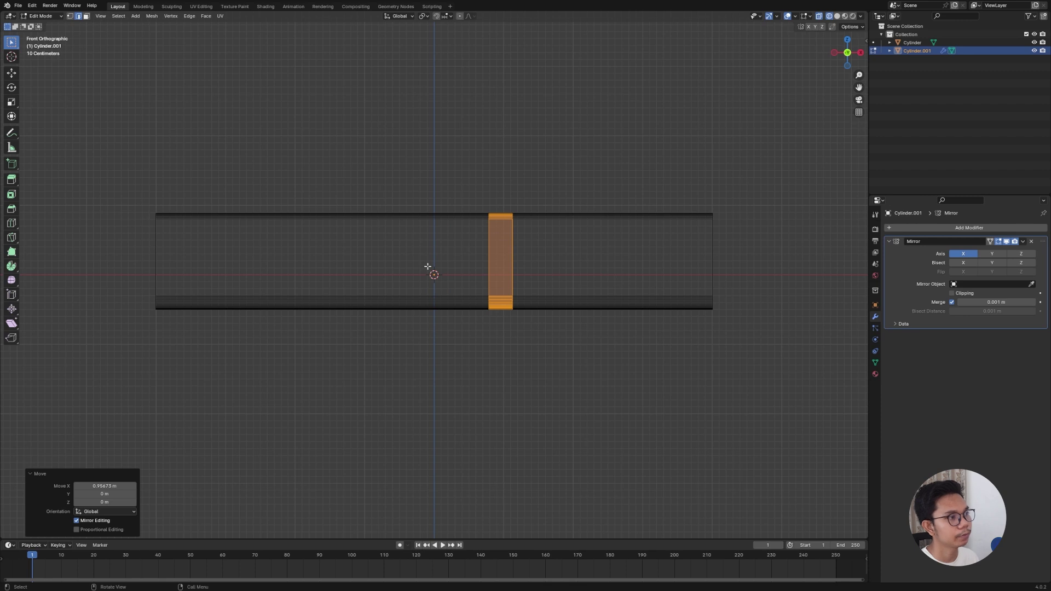
Step: Set the Mirror modifier to the Z axis only and move the slice about 3.22 m along X to the prism's end
click(975, 257)
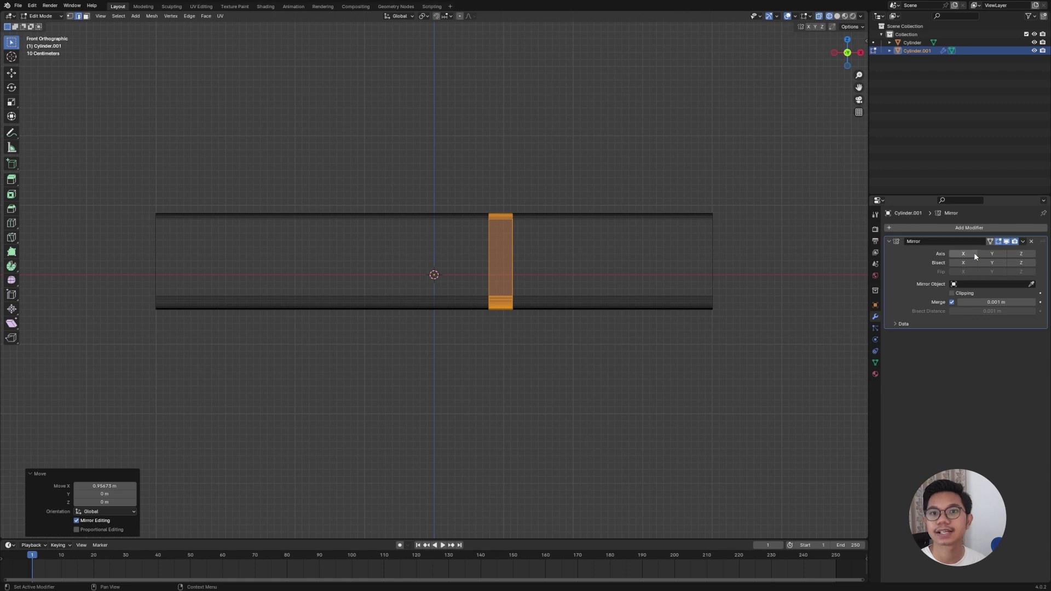
click(1035, 254)
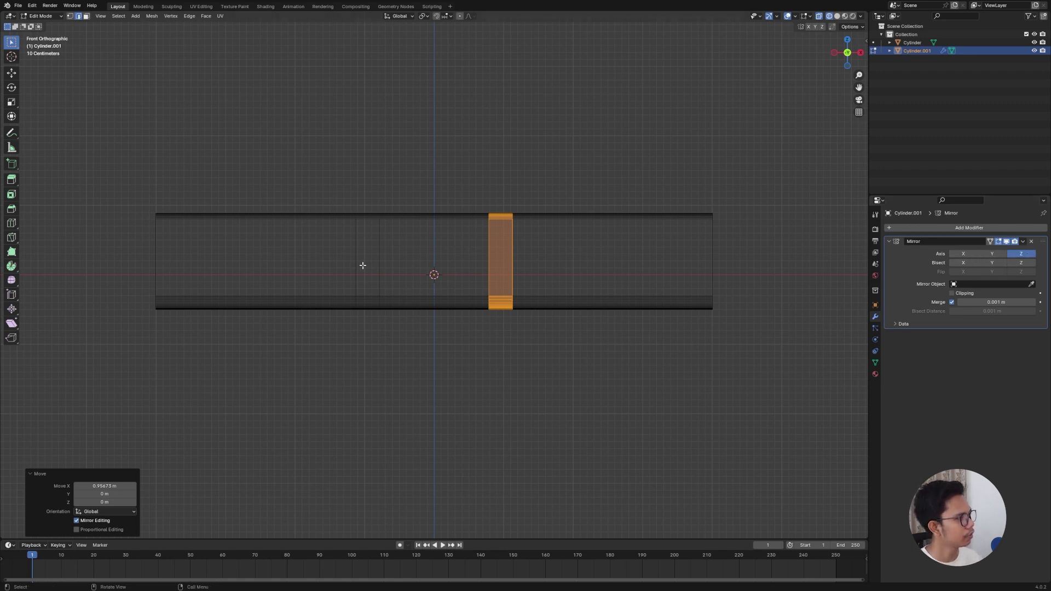
scroll(363, 263, up, 1)
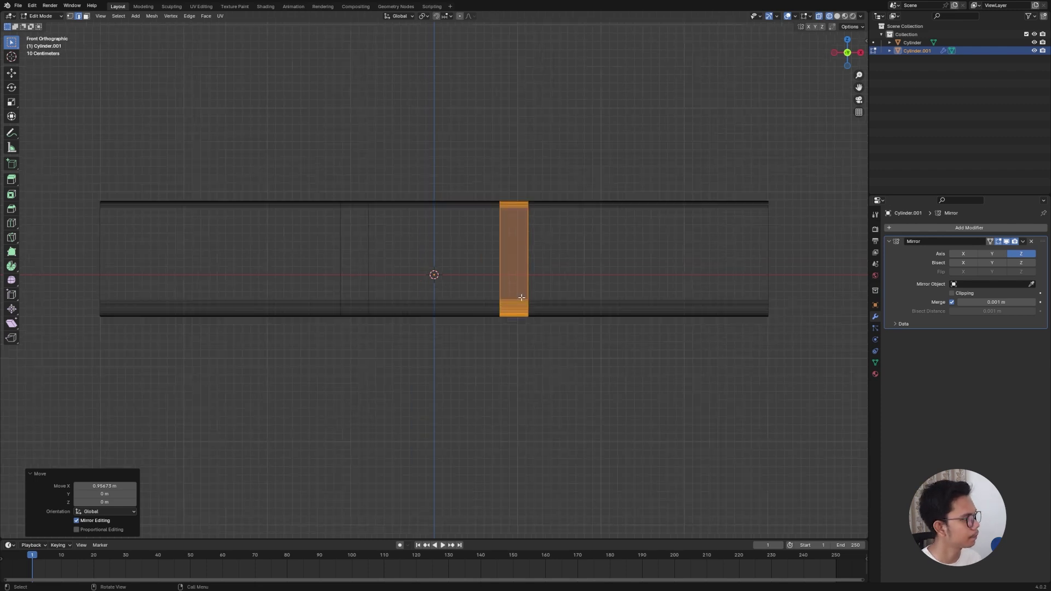
key(g)
key(x)
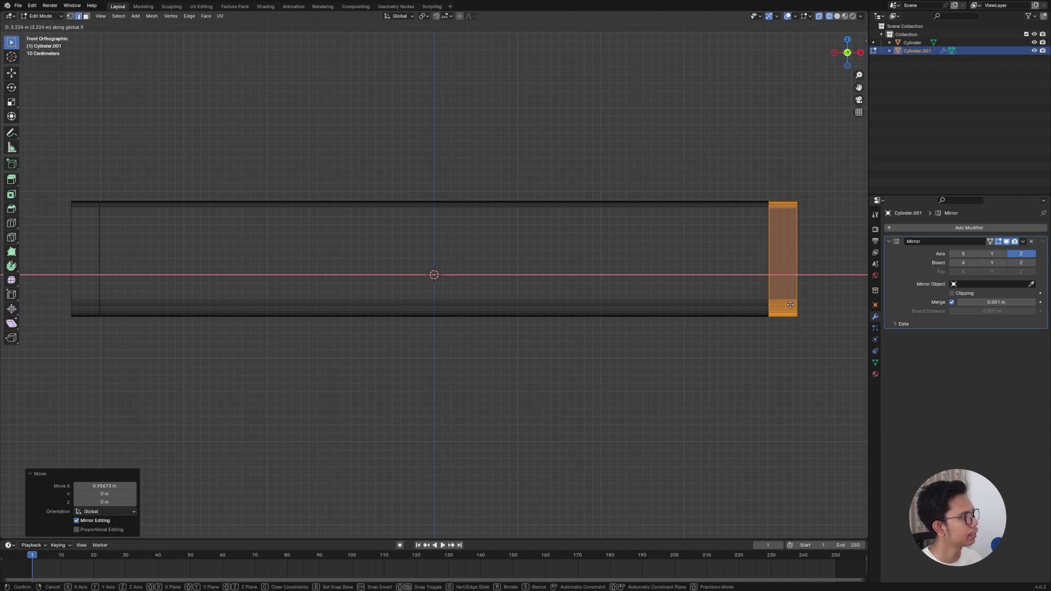
click(790, 305)
Step: Return to Object Mode, check the mirrored end caps around the prism and restore solid viewport shading
key(Tab)
middle_drag(761, 343, 747, 353)
click(747, 352)
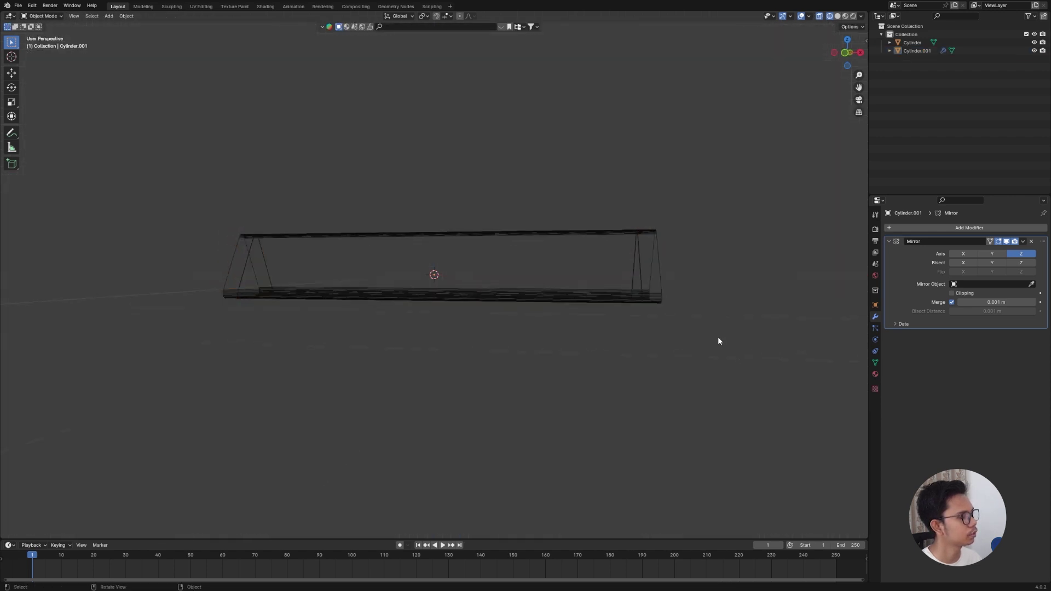
click(608, 301)
middle_drag(610, 302, 667, 305)
click(645, 286)
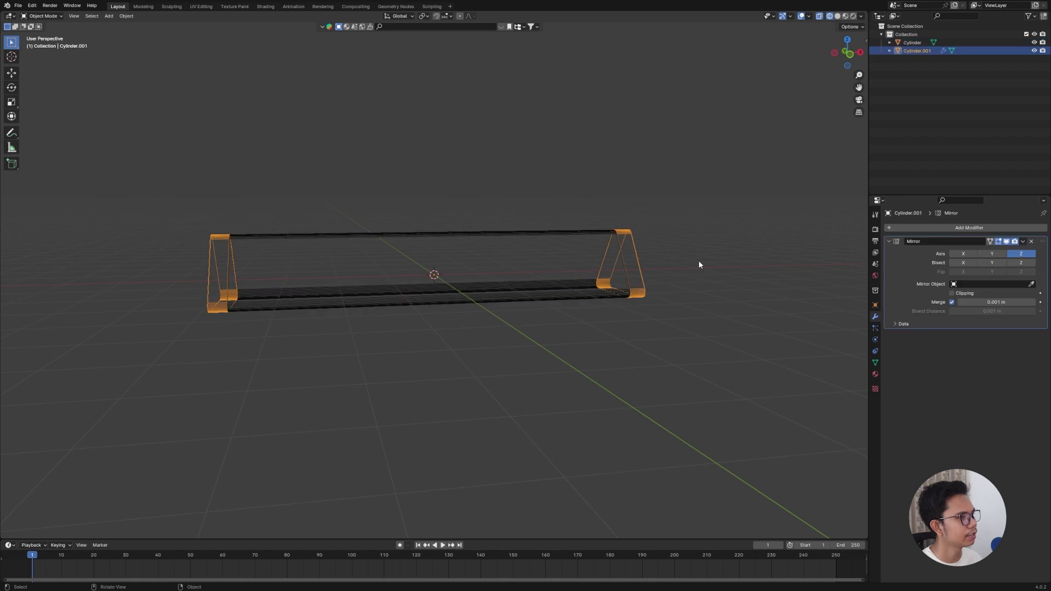
click(700, 261)
click(820, 19)
middle_drag(814, 61, 734, 167)
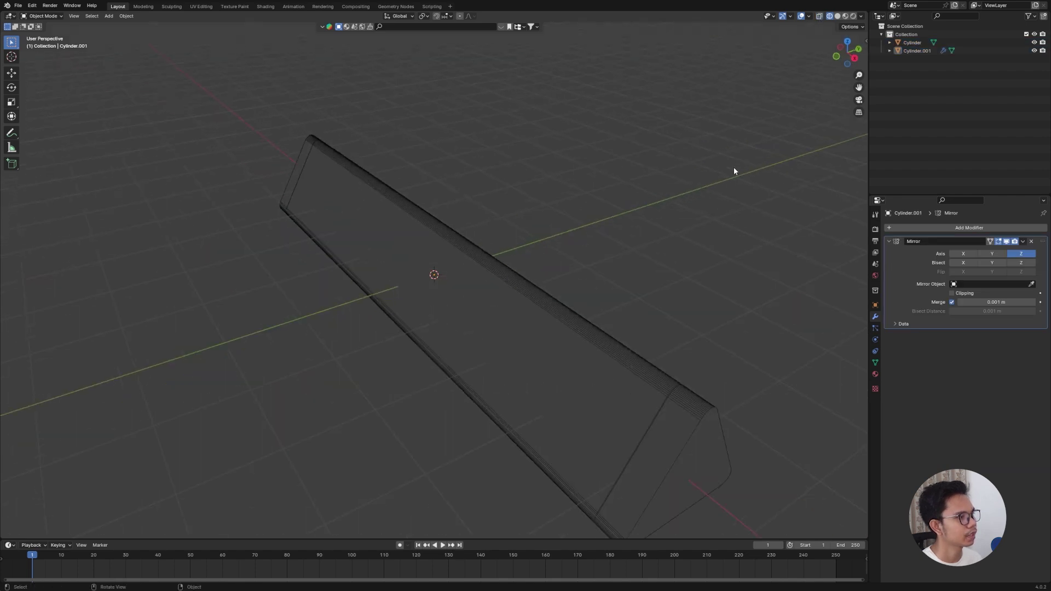
click(837, 18)
middle_drag(800, 224, 761, 208)
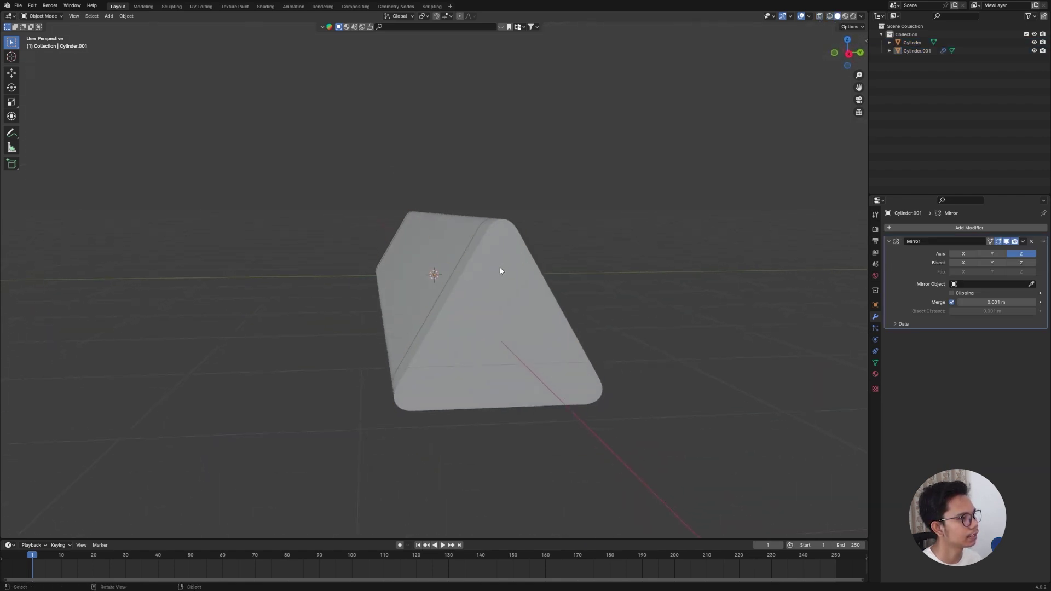
Step: Move the end cap's geometry about 0.004 m along negative X toward the body in front view
click(500, 270)
middle_drag(500, 270, 563, 249)
key(grave)
click(496, 206)
scroll(718, 356, up, 3)
key(Tab)
key(grave)
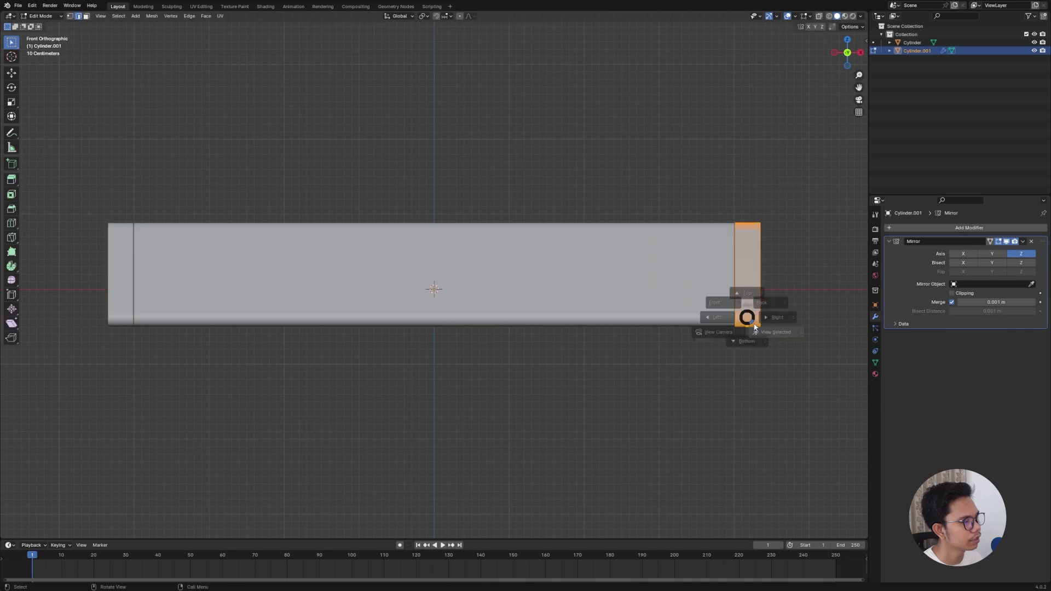
click(780, 345)
scroll(733, 365, up, 1)
key(g)
key(x)
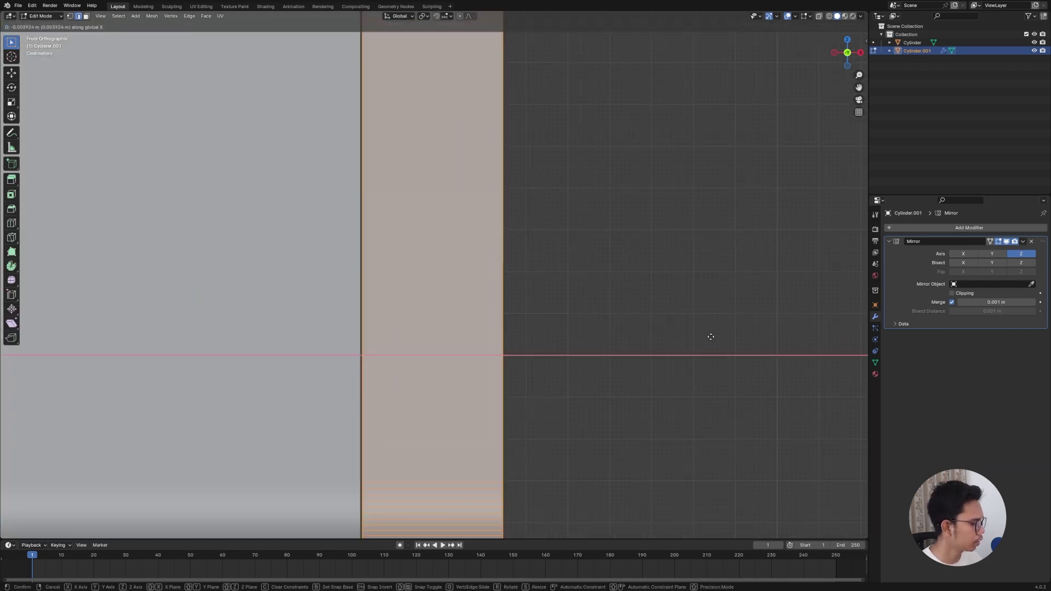
click(709, 336)
key(Tab)
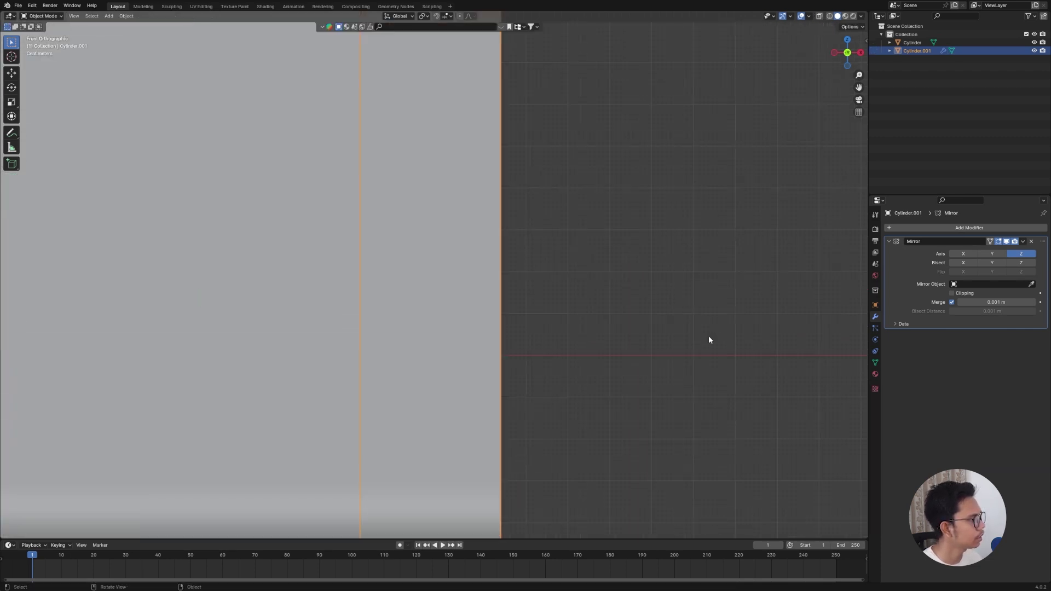
click(708, 336)
Step: Examine the seam between the end cap and the long body up close
scroll(575, 351, down, 3)
middle_drag(401, 276, 481, 275)
click(359, 267)
scroll(438, 298, up, 3)
click(556, 295)
key(Tab)
Step: Move the end cap's geometry about 0.001 m outward along X, return to Object Mode and save the file
key(Tab)
click(481, 274)
key(KP_1)
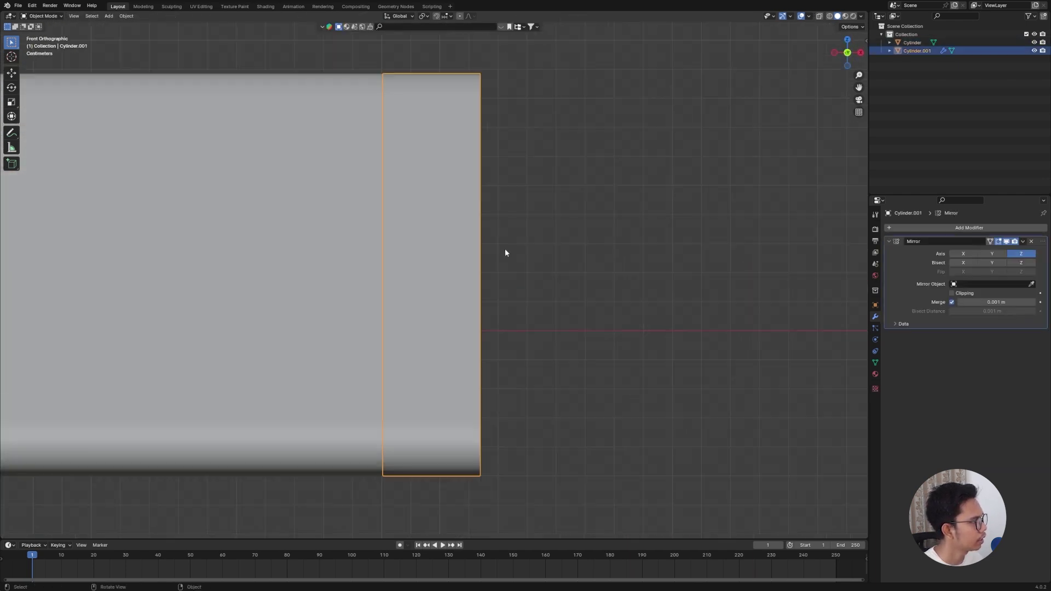
scroll(505, 250, up, 4)
key(Tab)
scroll(627, 251, up, 1)
key(g)
key(x)
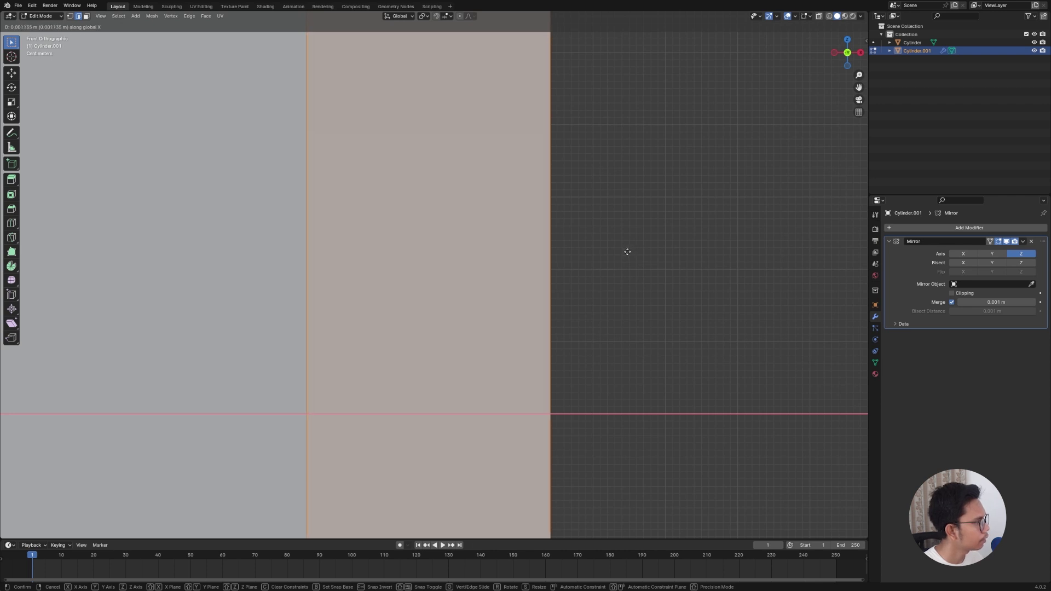
click(628, 251)
key(Tab)
click(630, 254)
scroll(632, 258, down, 5)
key(ctrl+s)
scroll(632, 257, down, 4)
Step: Select the cap's outer triangular face in face selection mode and inset it by about 0.031 m
middle_drag(633, 257, 474, 297)
click(433, 294)
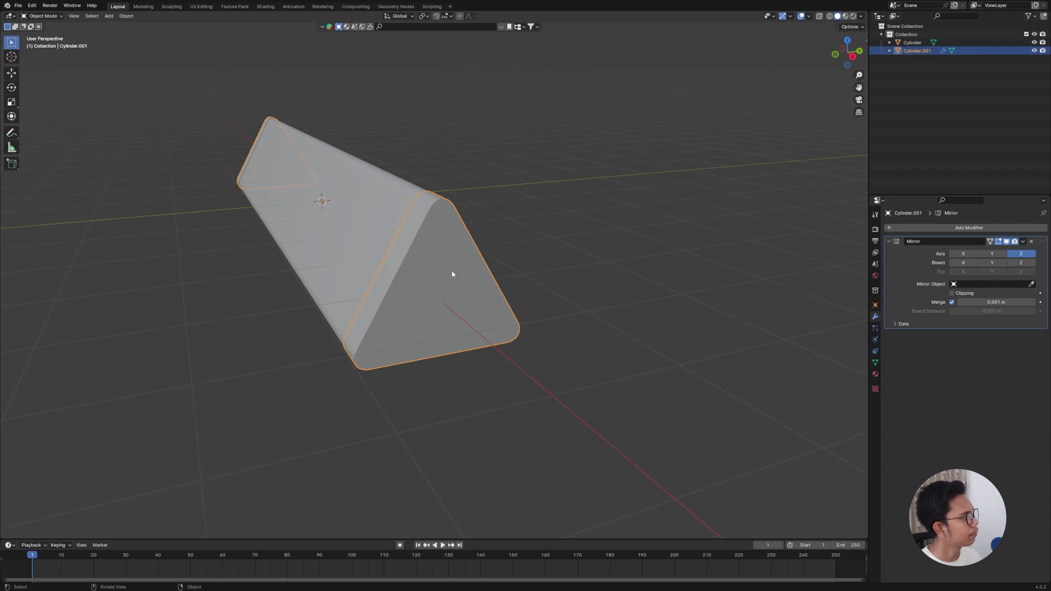
key(Tab)
click(88, 16)
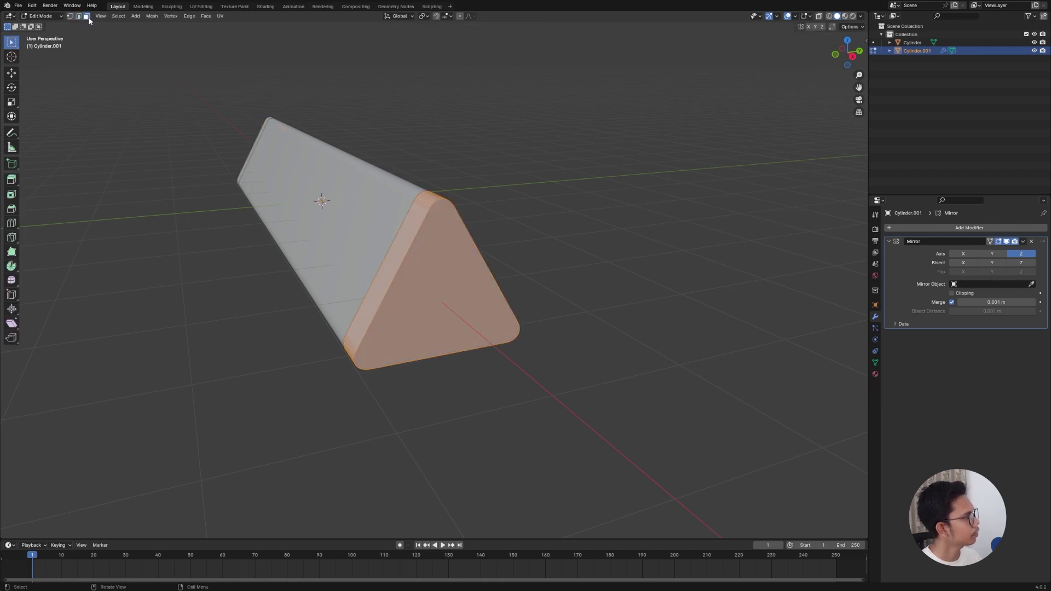
click(492, 315)
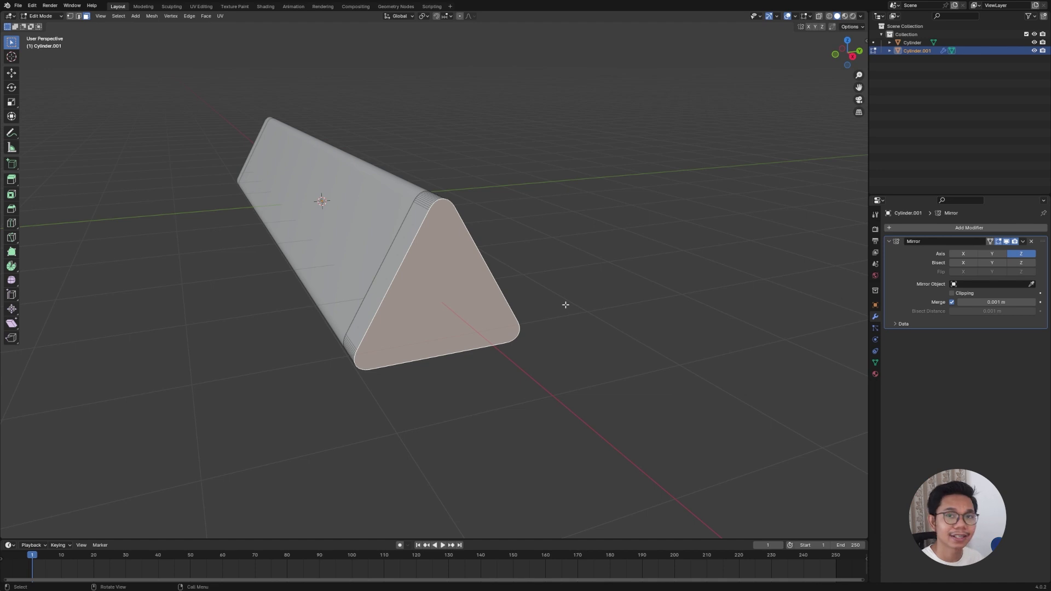
middle_drag(580, 305, 570, 303)
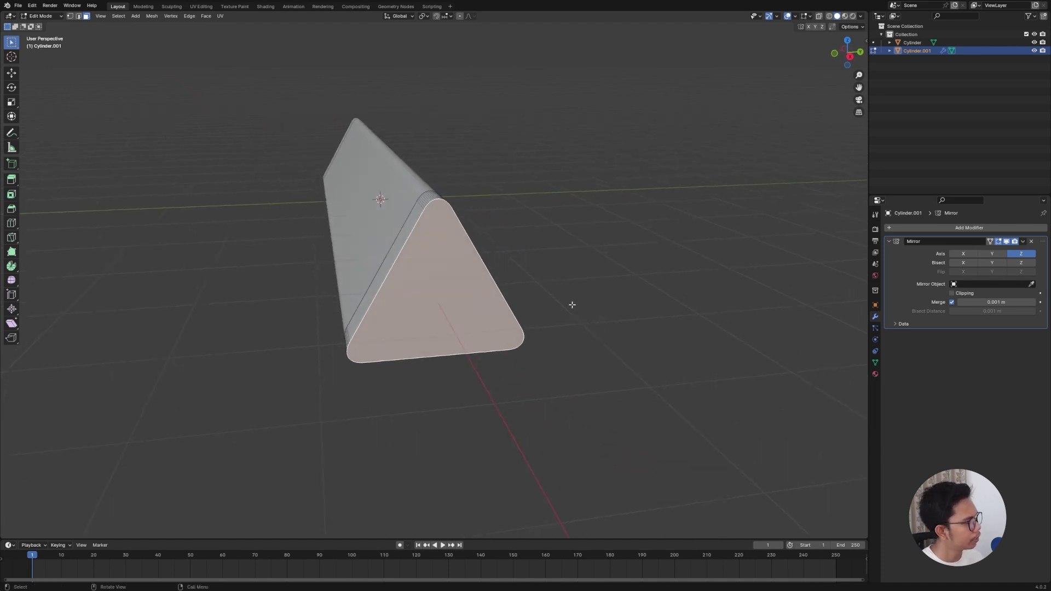
key(i)
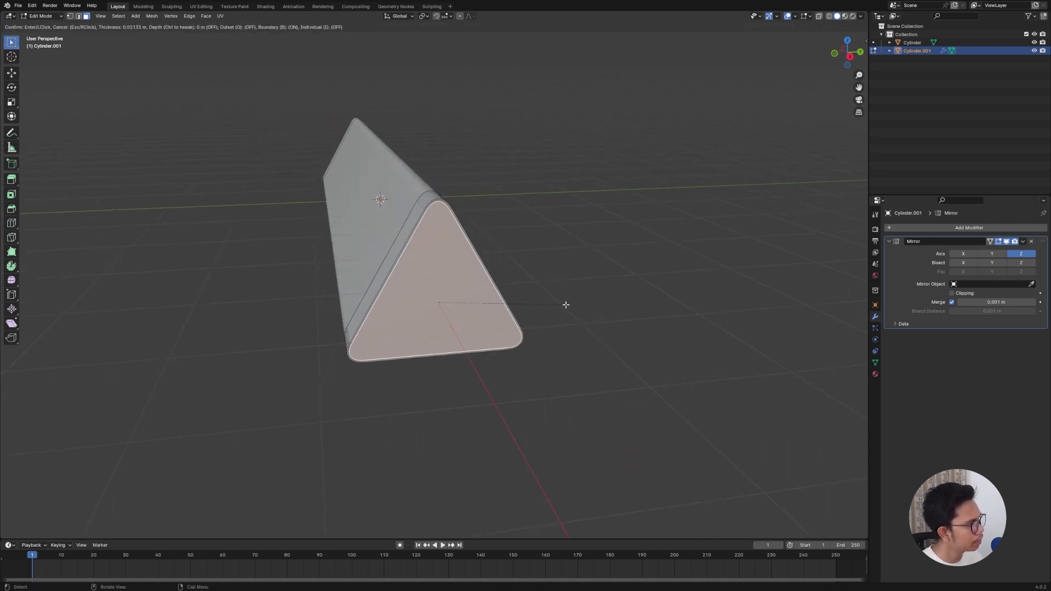
click(564, 304)
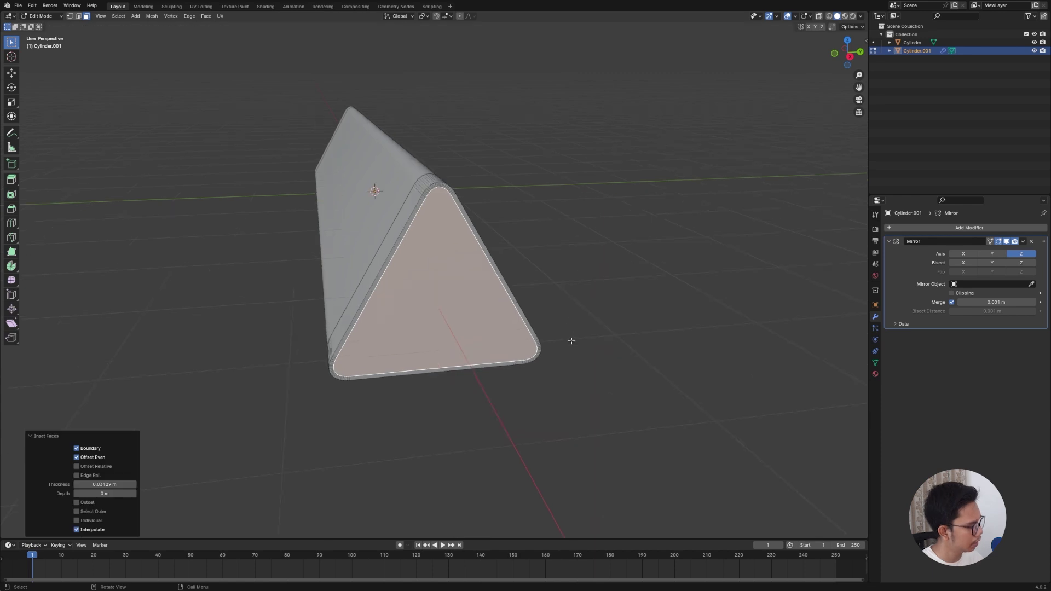
Step: Extrude the inset face about 0.039 m inward to recess the cap's end, and return to Object Mode in front view
middle_drag(564, 304, 583, 340)
key(e)
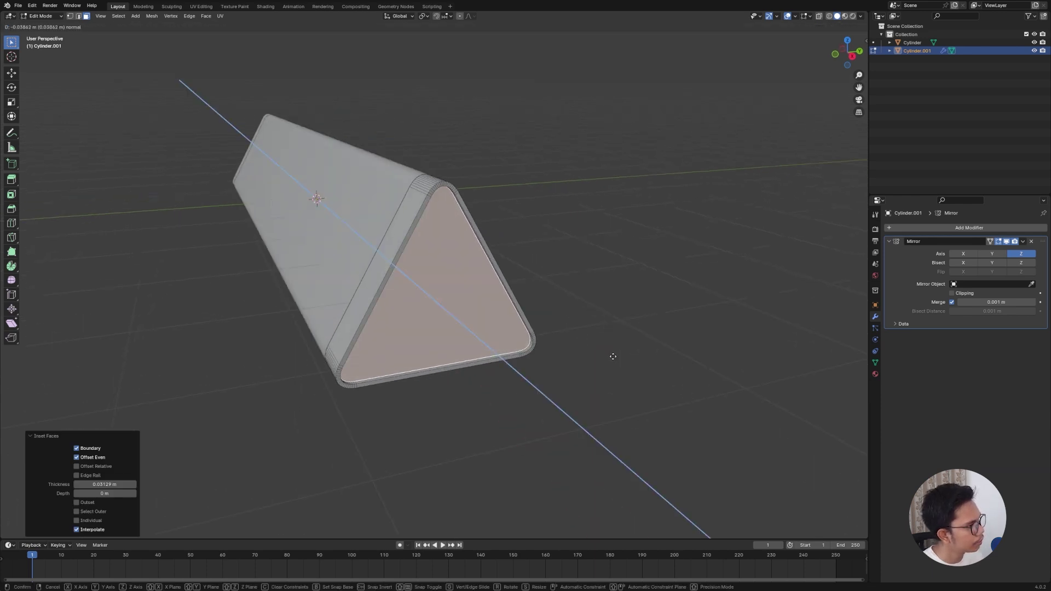
click(612, 357)
key(Tab)
click(613, 357)
middle_drag(613, 356, 598, 349)
middle_drag(503, 296, 582, 268)
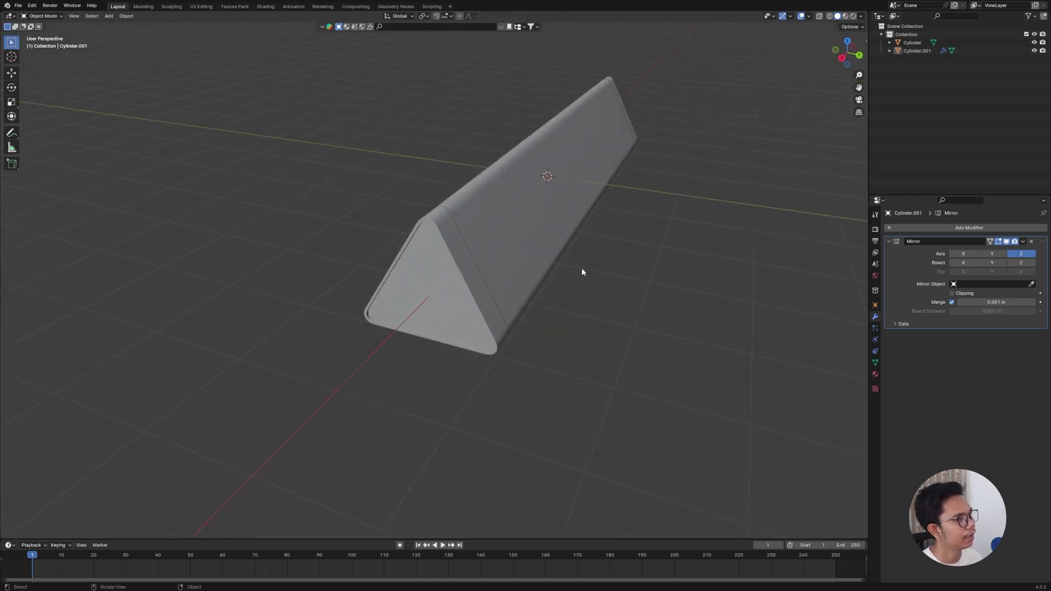
key(grave)
click(525, 192)
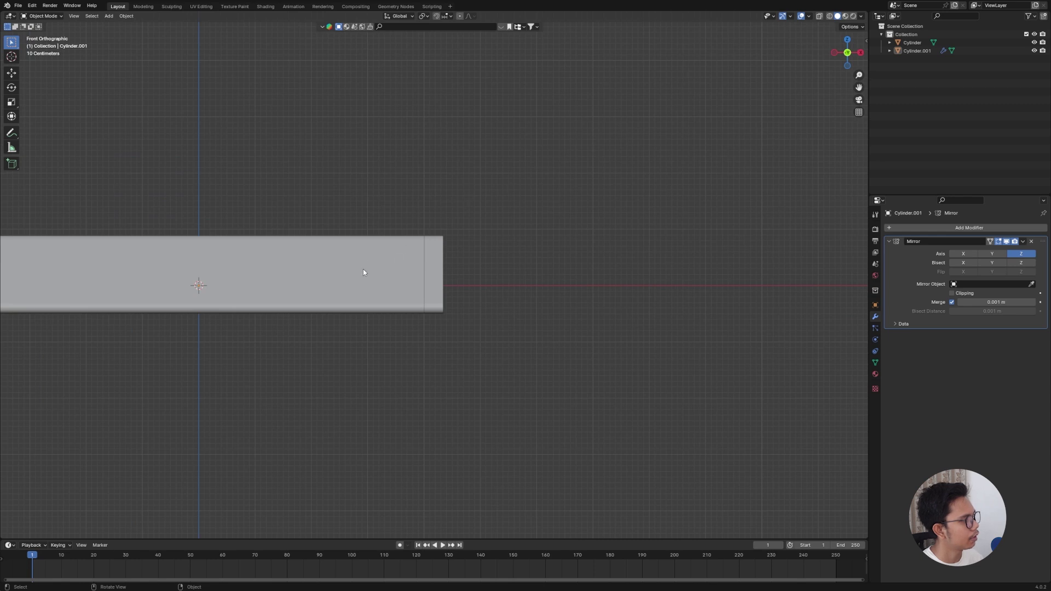
Step: Hide the long triangular body and add a text object at the origin
scroll(366, 274, down, 2)
drag(410, 356, 320, 274)
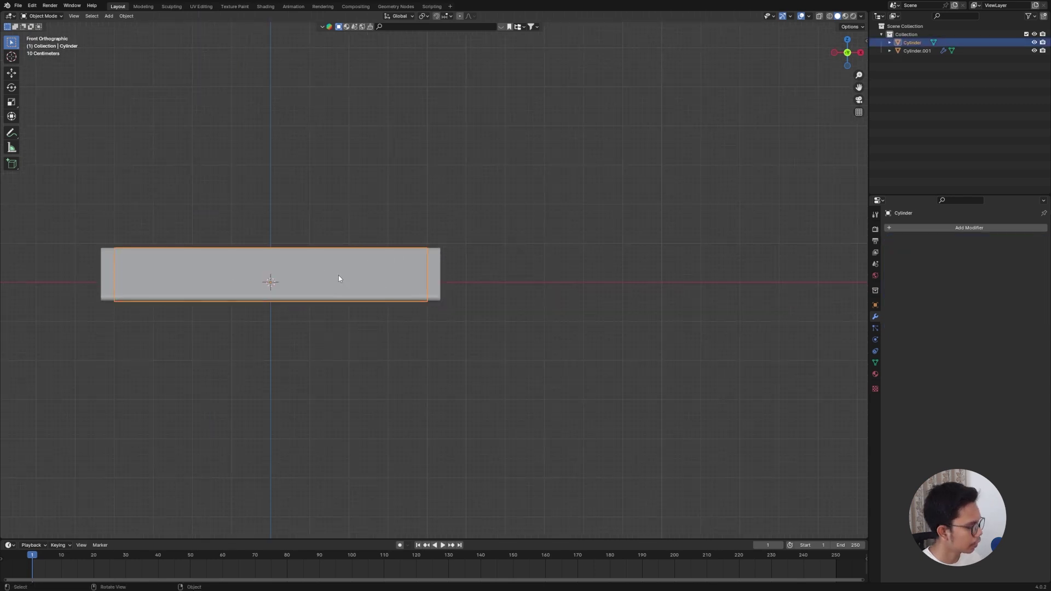
key(h)
key(shift+a)
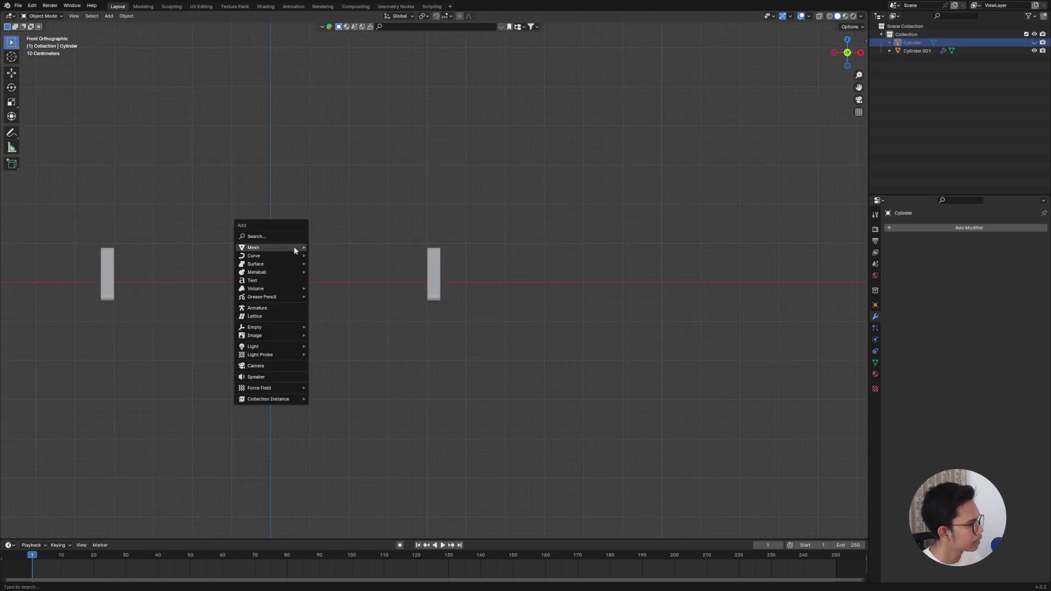
mouse_move(294, 250)
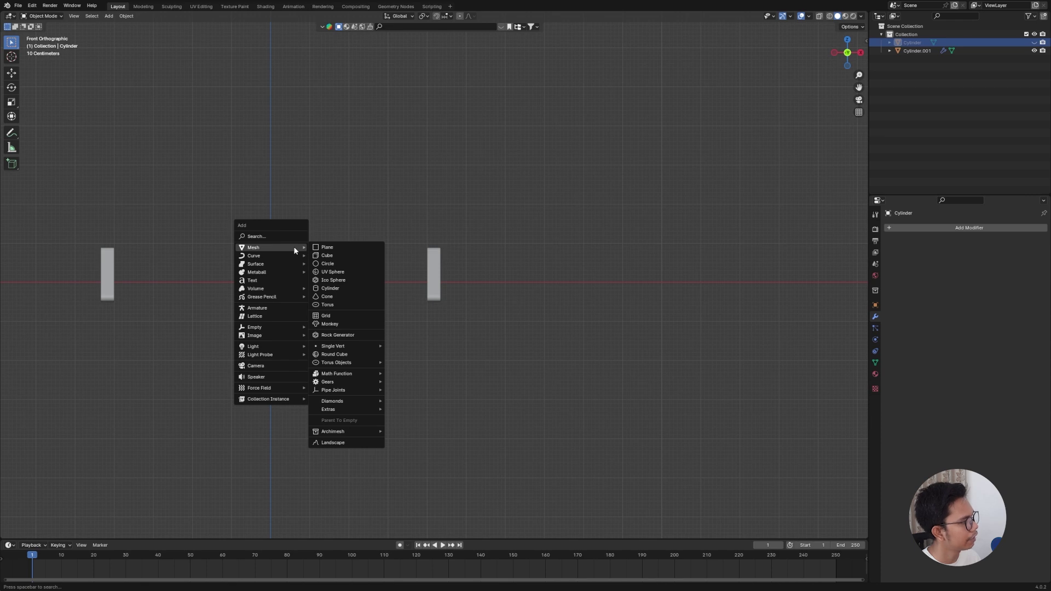
click(284, 278)
key(KP_7)
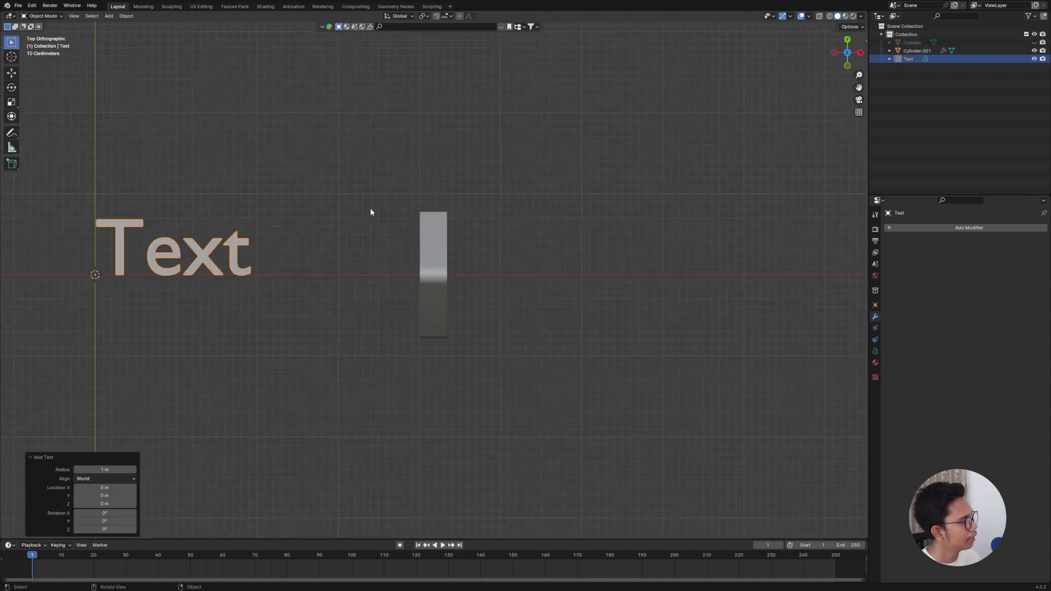
Step: Change the text object's content to ARCHOMMEX and return to Object Mode
key(Tab)
key(BackSpace)
key(BackSpace)
key(BackSpace)
text(A)
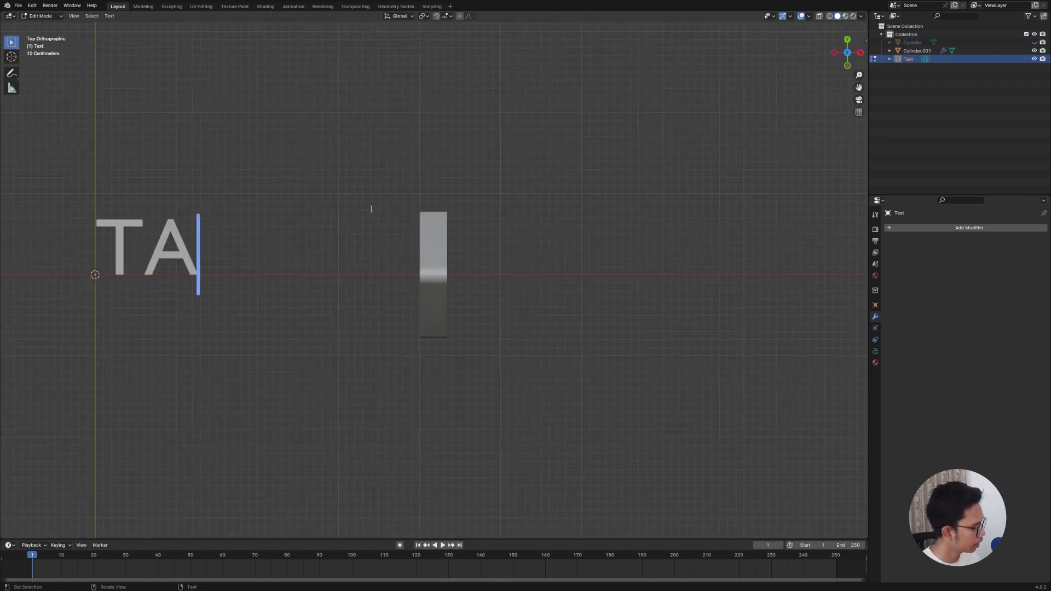
text(RCHOMMEX)
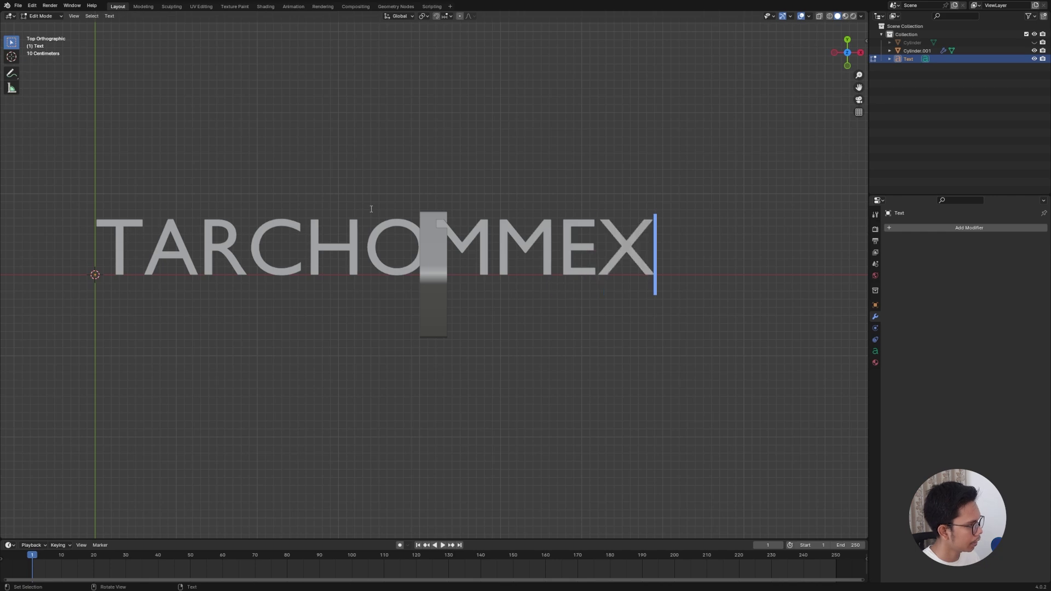
scroll(372, 209, up, 1)
click(94, 250)
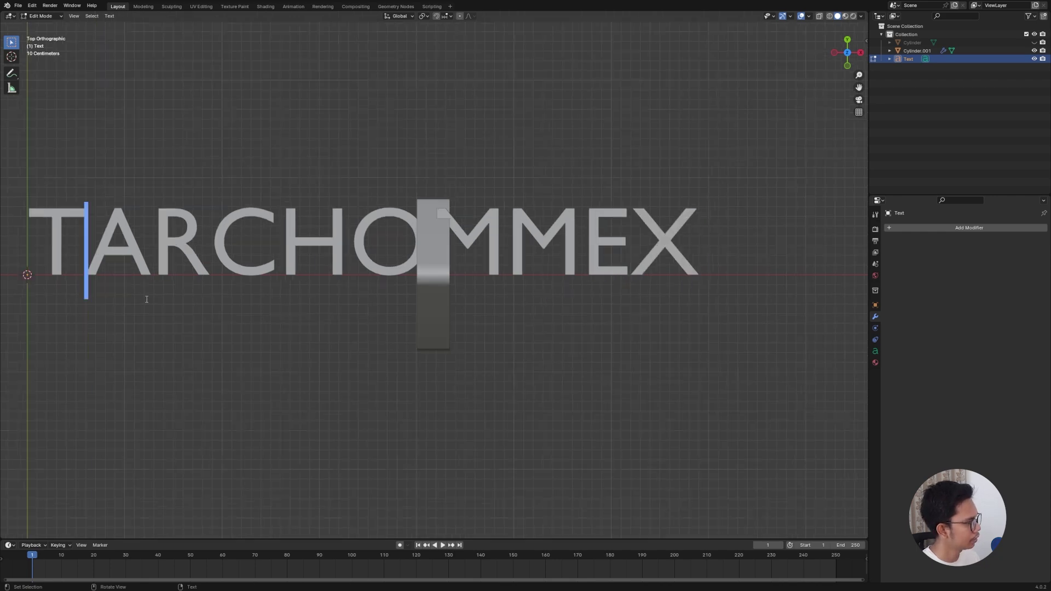
key(BackSpace)
scroll(365, 241, down, 2)
key(Tab)
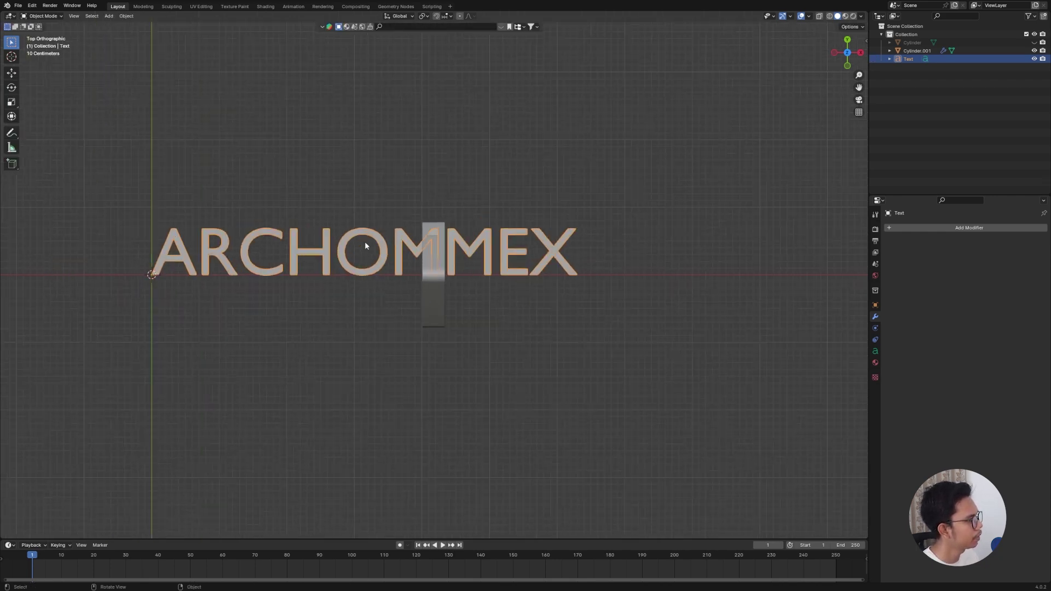
Step: Load Dubai Bold as the text object's regular font
scroll(343, 227, up, 1)
scroll(524, 281, down, 3)
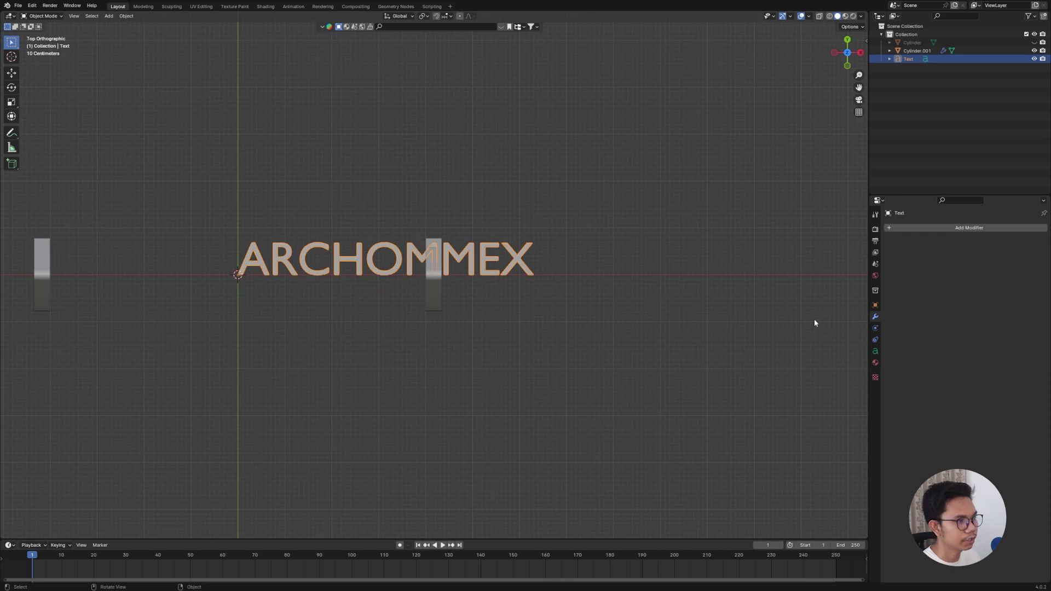
click(876, 351)
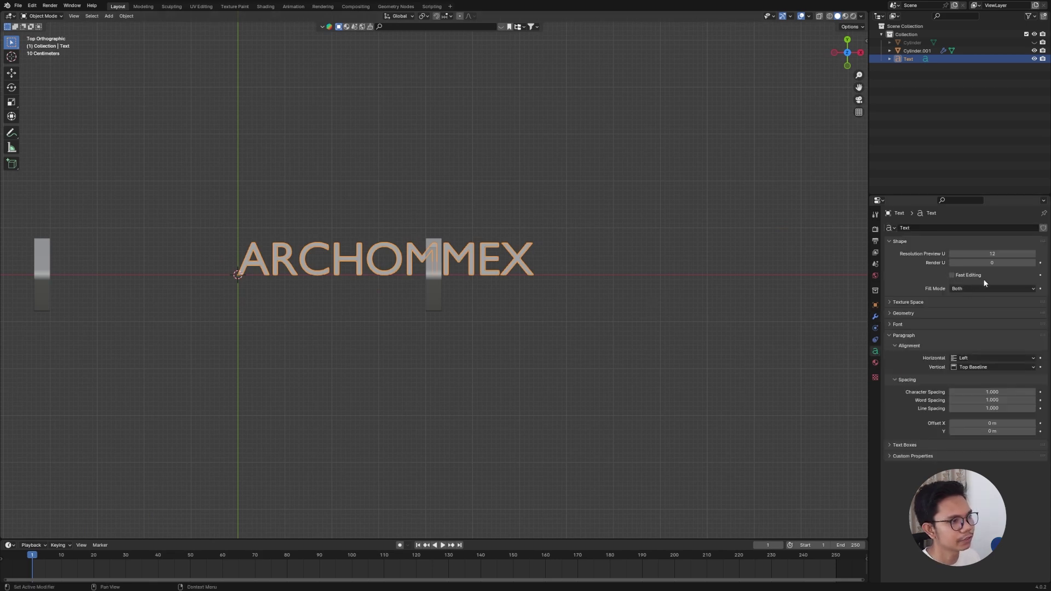
click(967, 324)
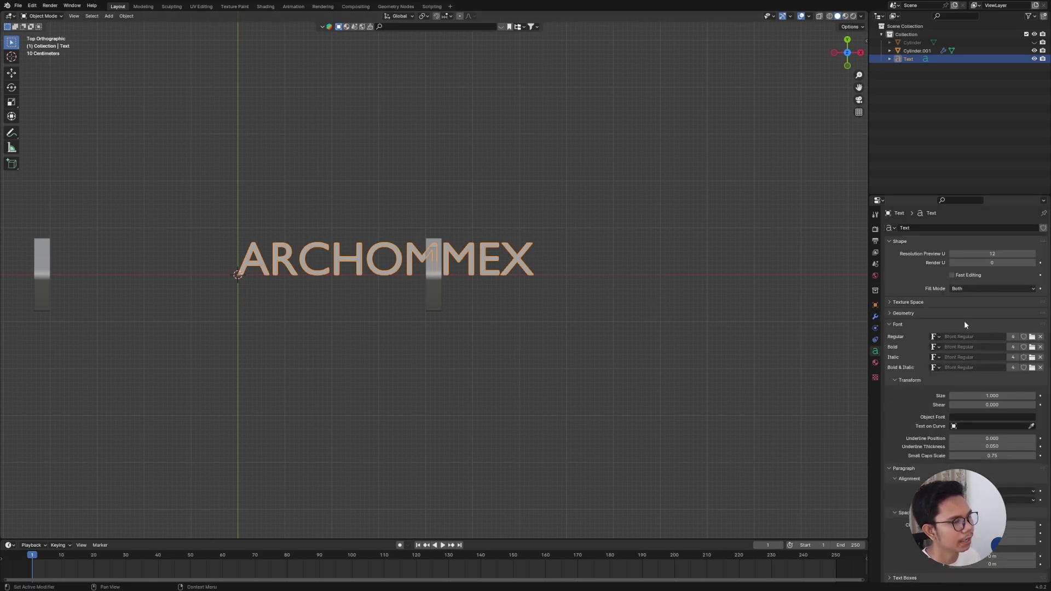
click(1032, 337)
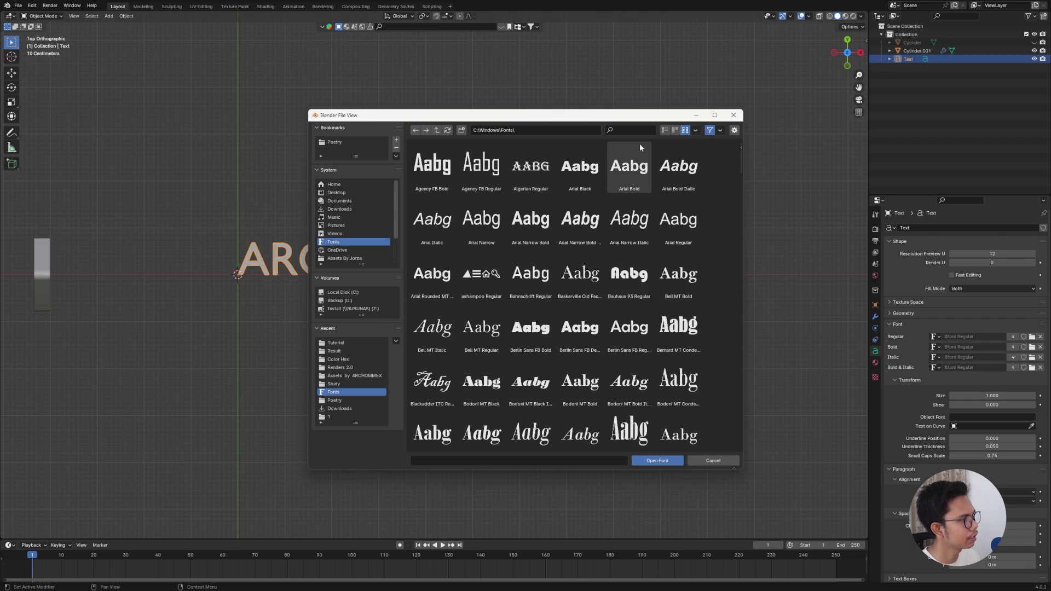
text(DUBAI)
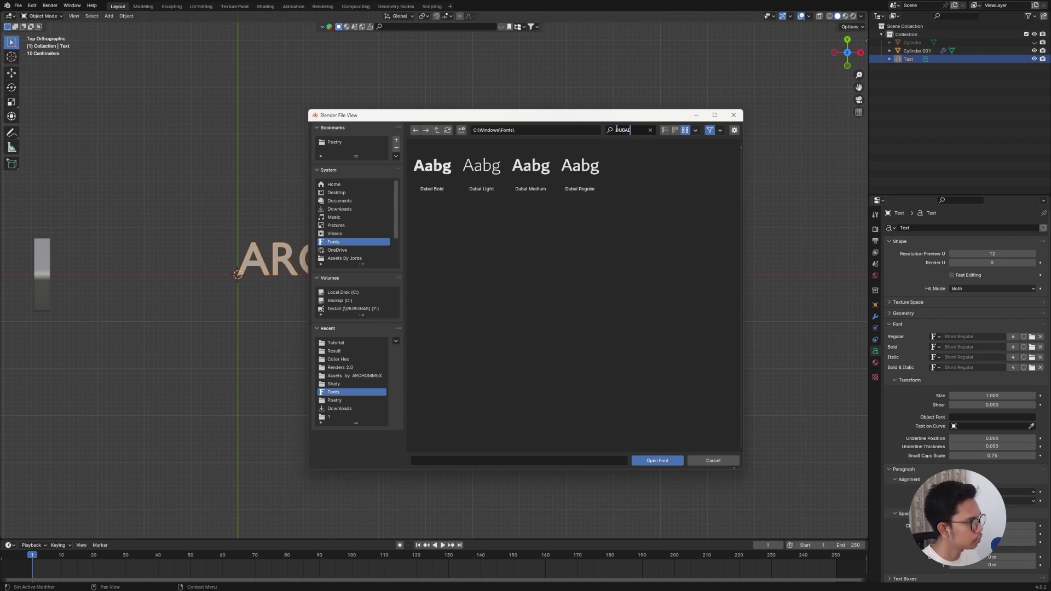
click(435, 181)
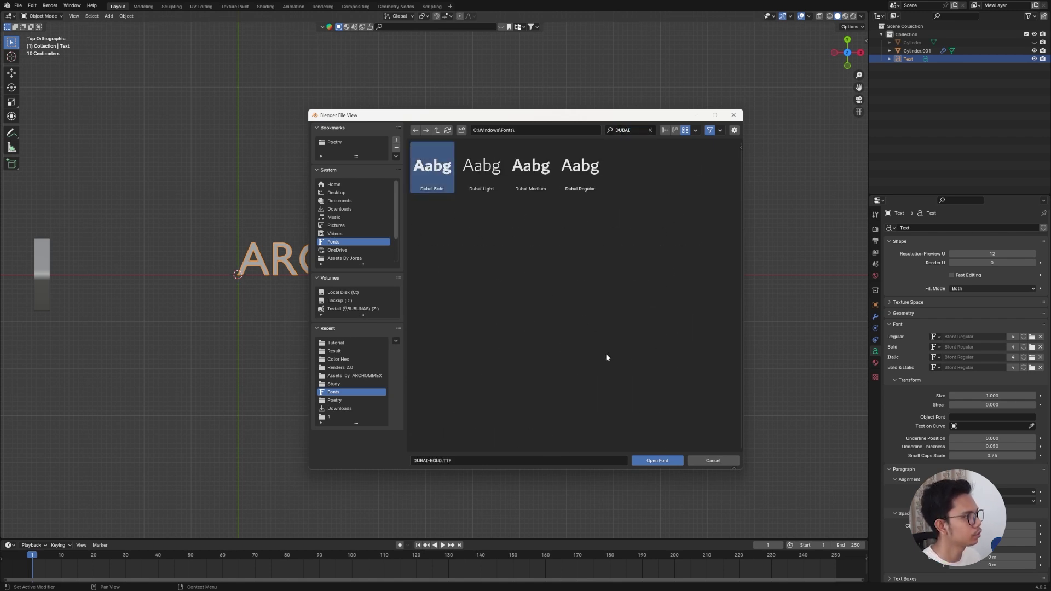
click(655, 461)
scroll(516, 311, up, 3)
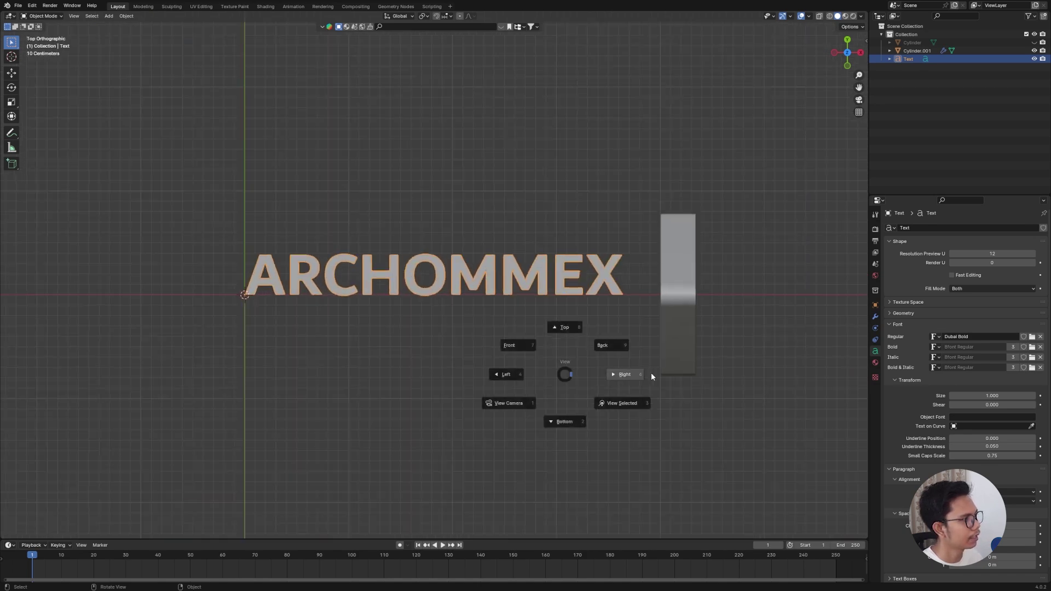
Step: Give the ARCHOMMEX text an extrude depth of 0.02 m in its geometry settings
click(651, 372)
mouse_move(530, 352)
middle_down()
mouse_move(409, 318)
mouse_move(549, 322)
mouse_move(543, 344)
middle_up()
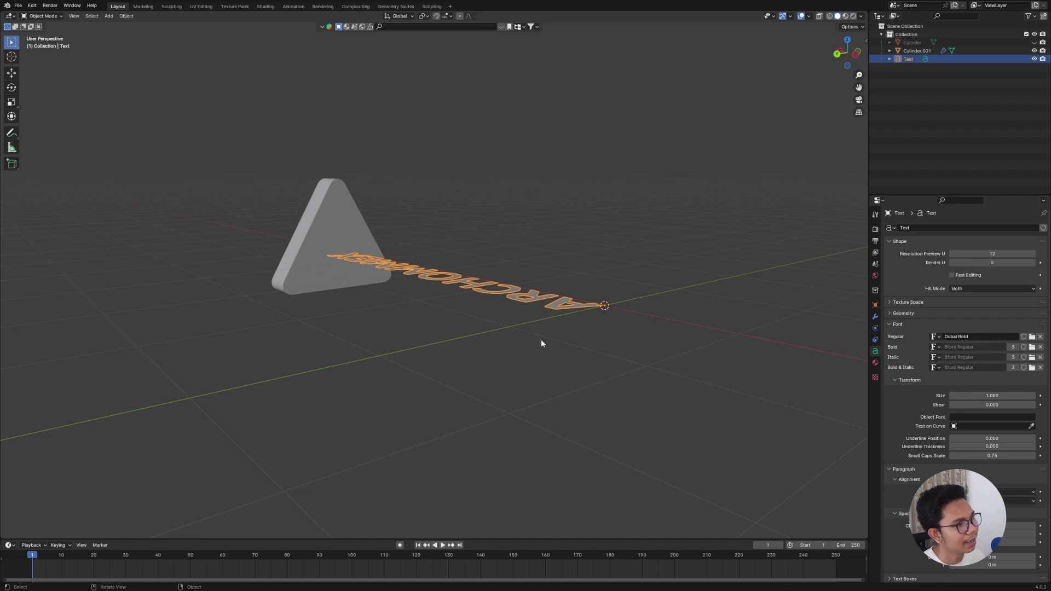
click(961, 314)
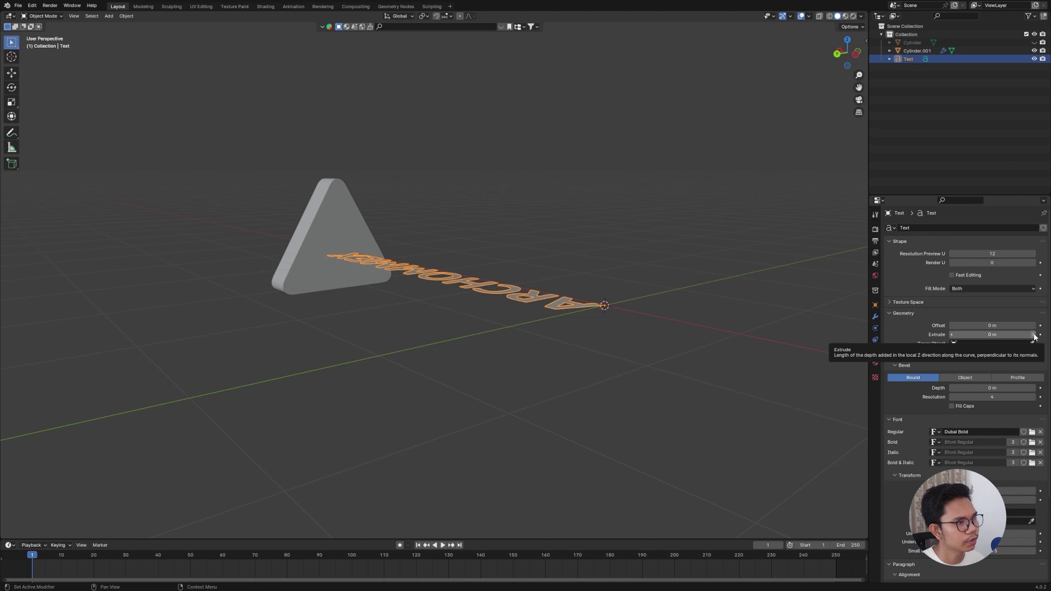
click(1034, 335)
middle_drag(805, 352, 889, 315)
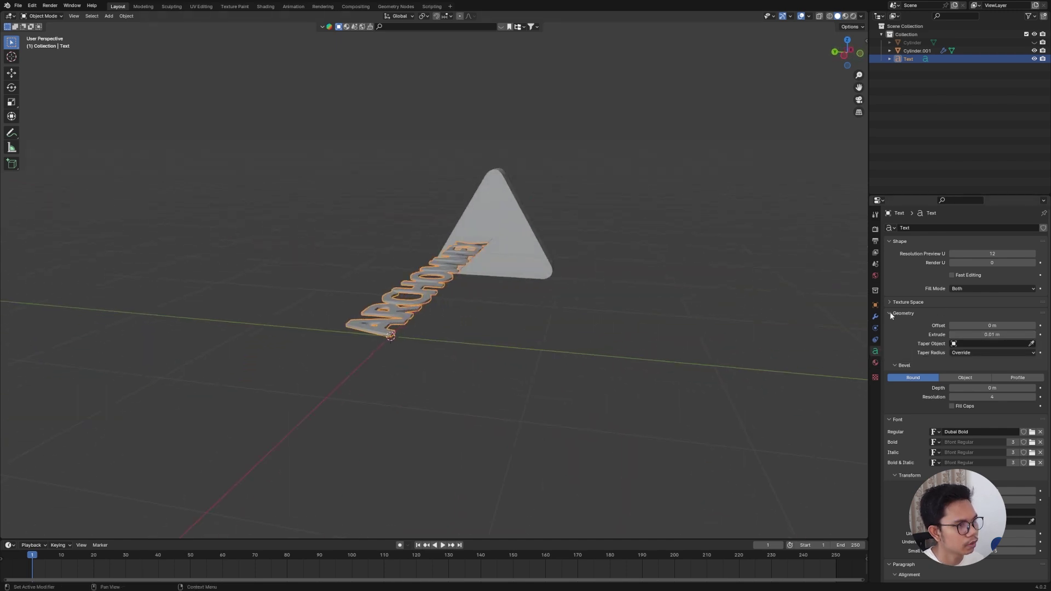
click(1034, 335)
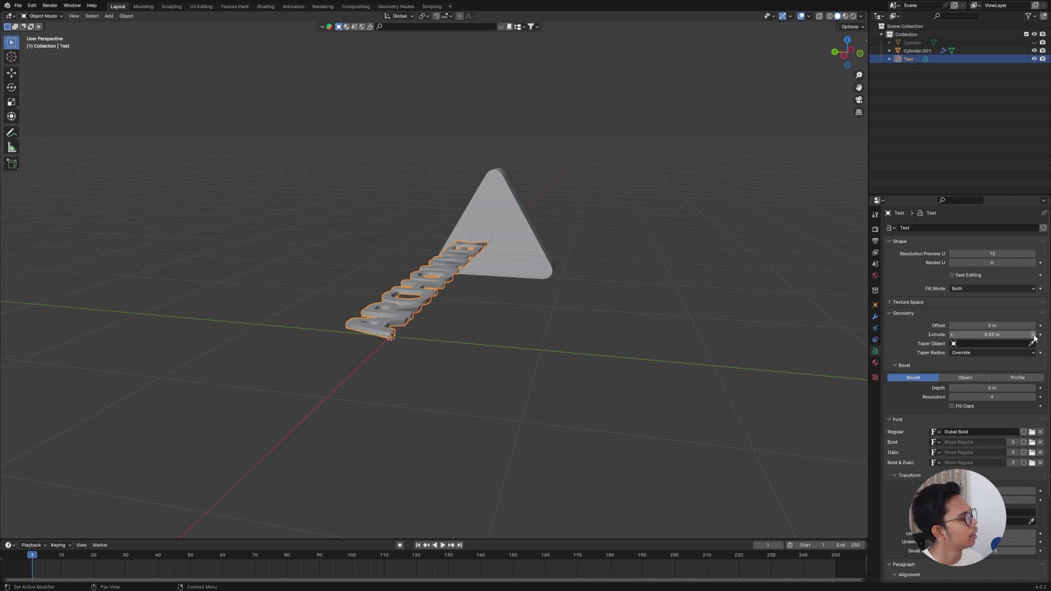
middle_drag(845, 350, 636, 345)
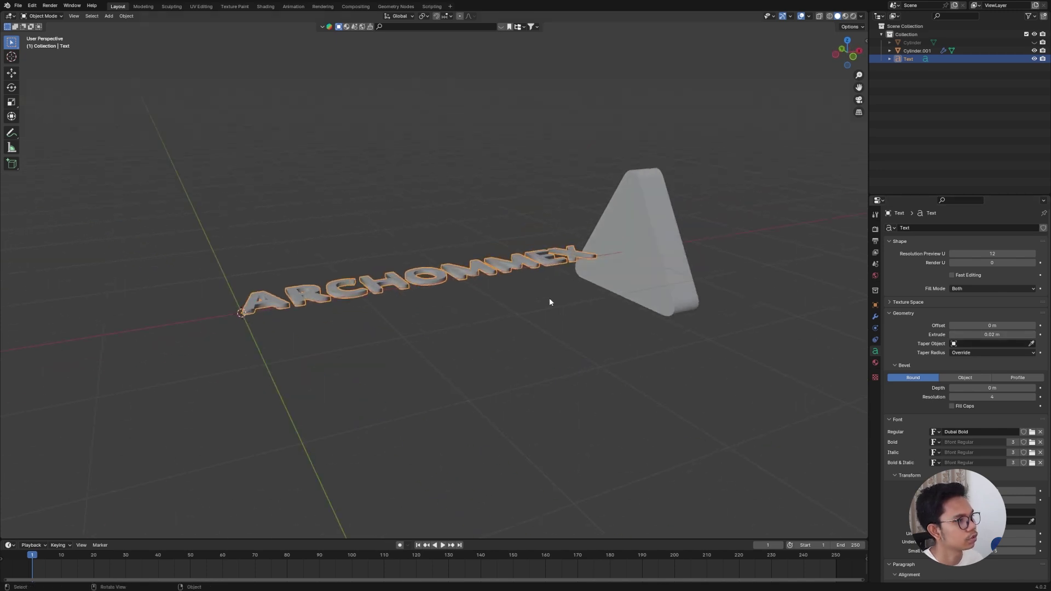
middle_drag(552, 298, 534, 316)
Step: Unhide the long body and move the text about 0.796 m in the negative Y direction, working in right view
click(638, 329)
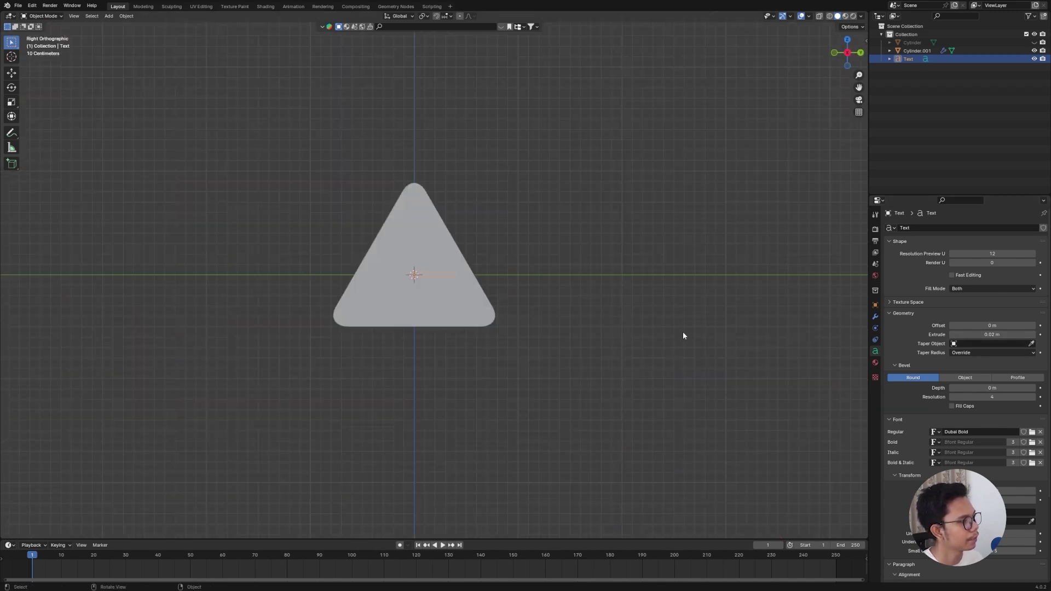
scroll(683, 332, up, 3)
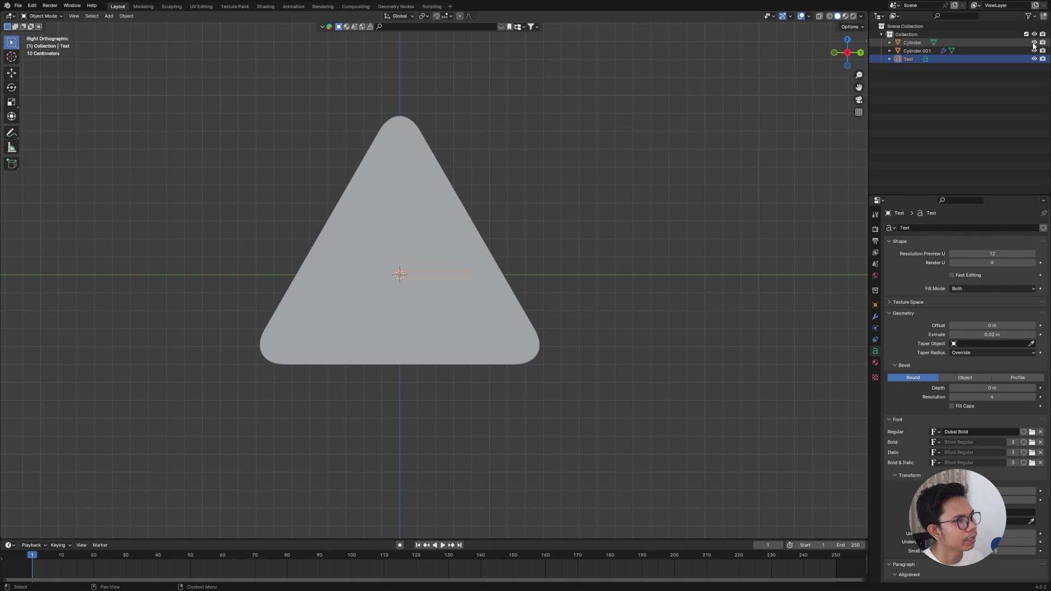
key(g)
key(y)
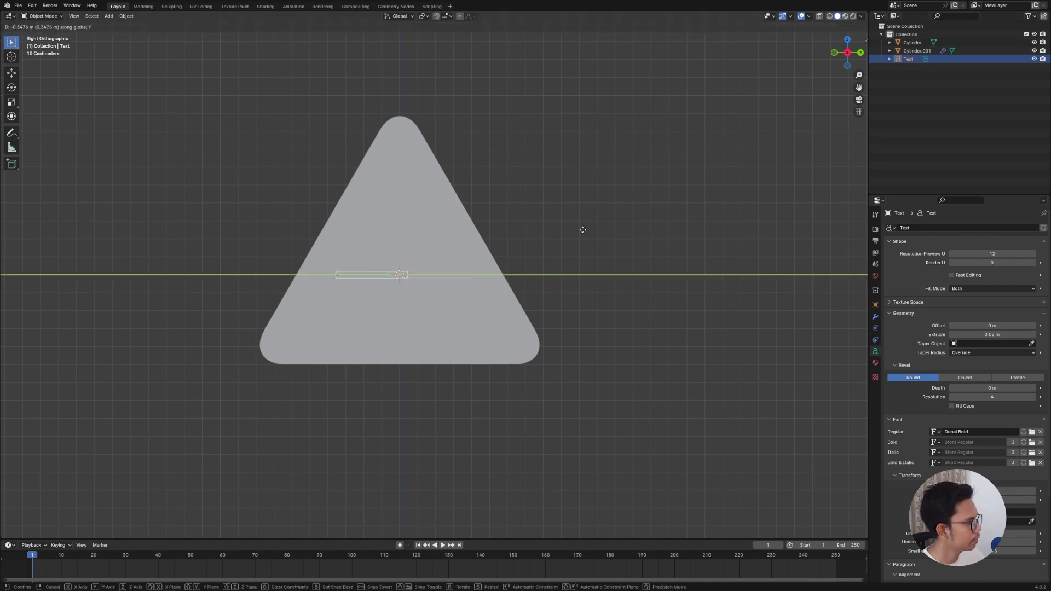
click(505, 247)
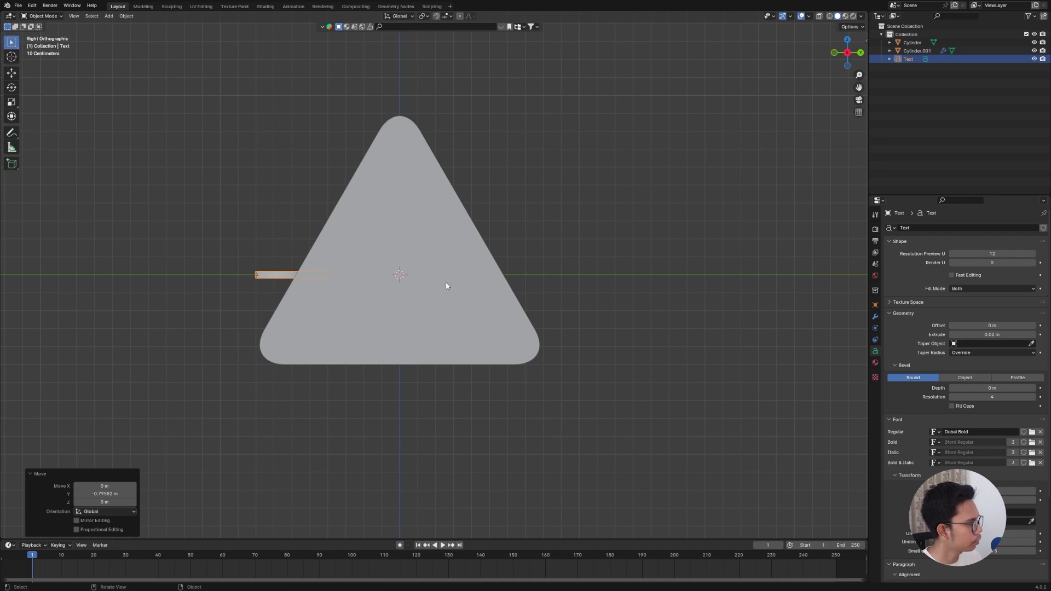
Step: Rotate the text by -55° and move it about 0.215 m along Y and 0.103 m along Z to the body's slanted side
key(r)
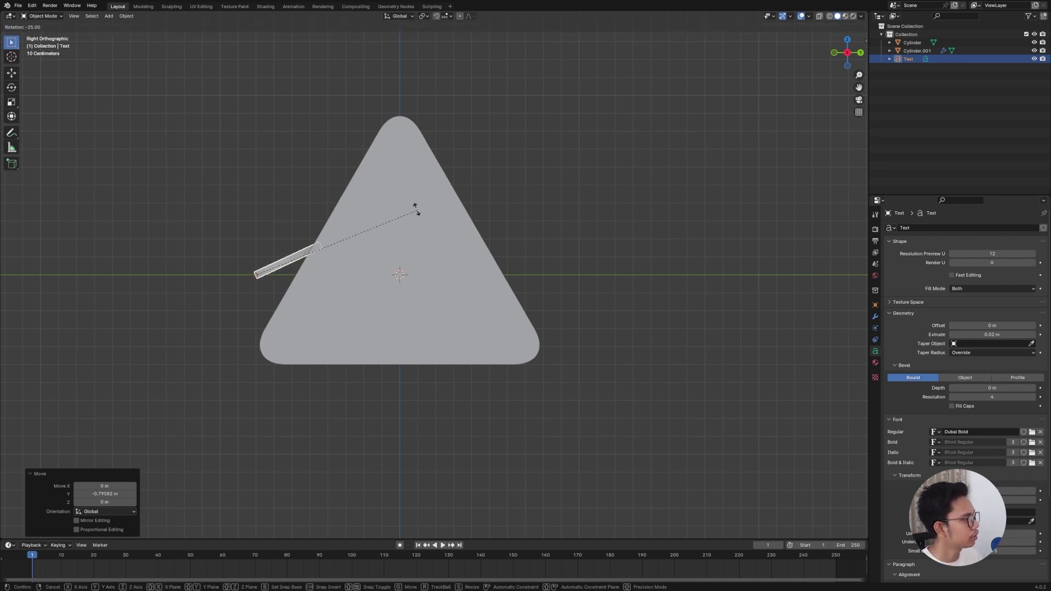
click(352, 147)
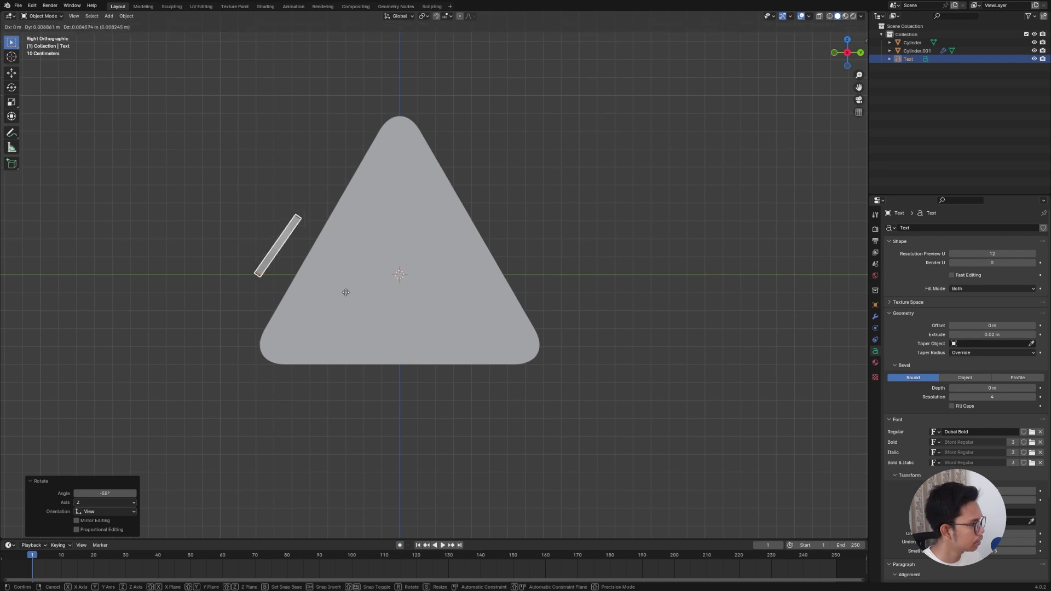
key(g)
click(380, 277)
scroll(479, 296, down, 3)
scroll(607, 298, up, 8)
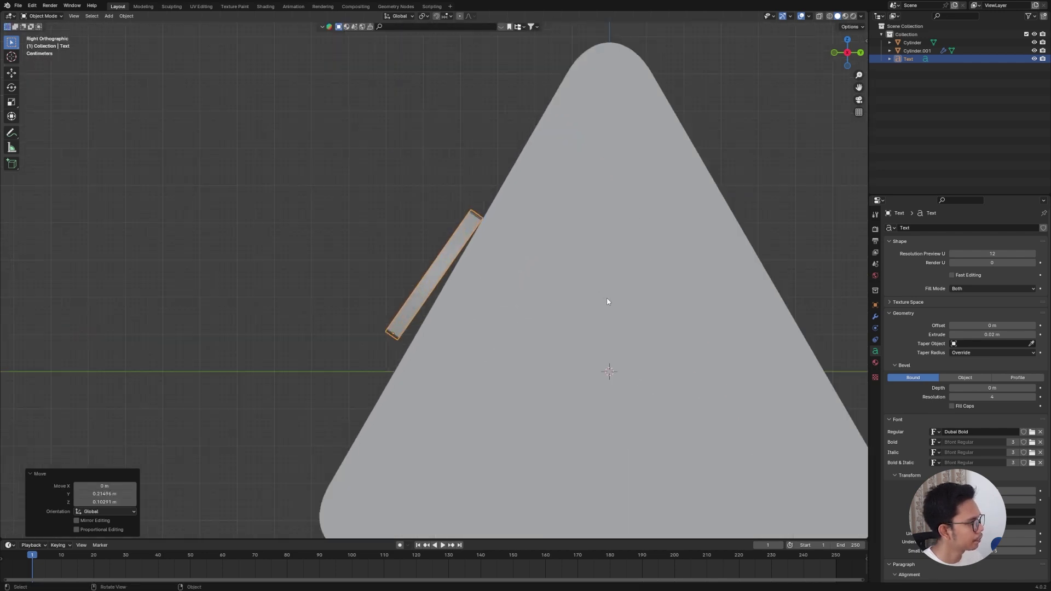
Step: Rotate the text a further -5° parallel to the slanted side and move it about 0.047 m along Y, partly into the surface
key(r)
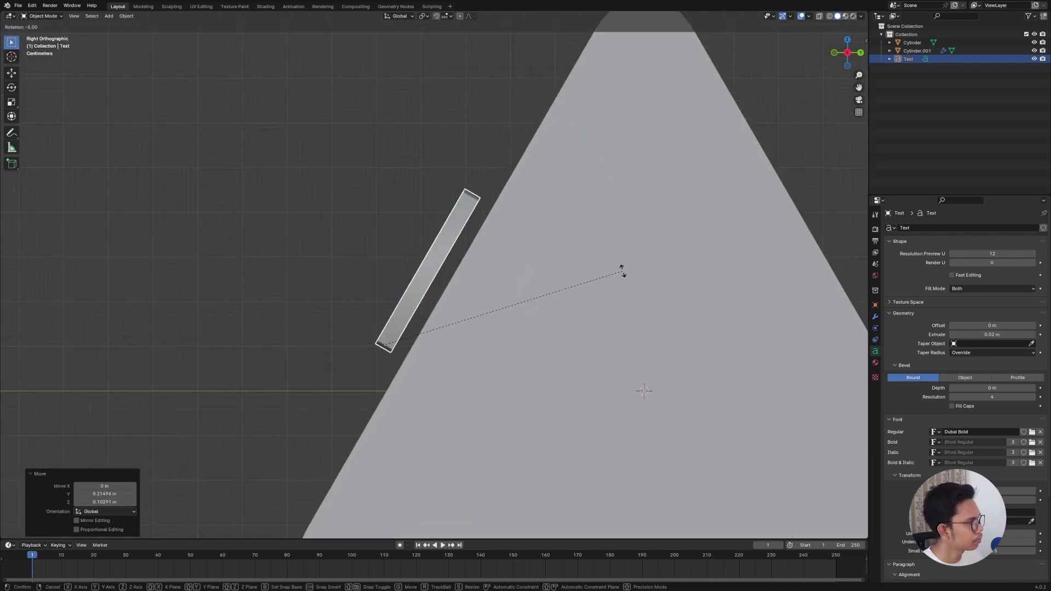
click(622, 271)
key(g)
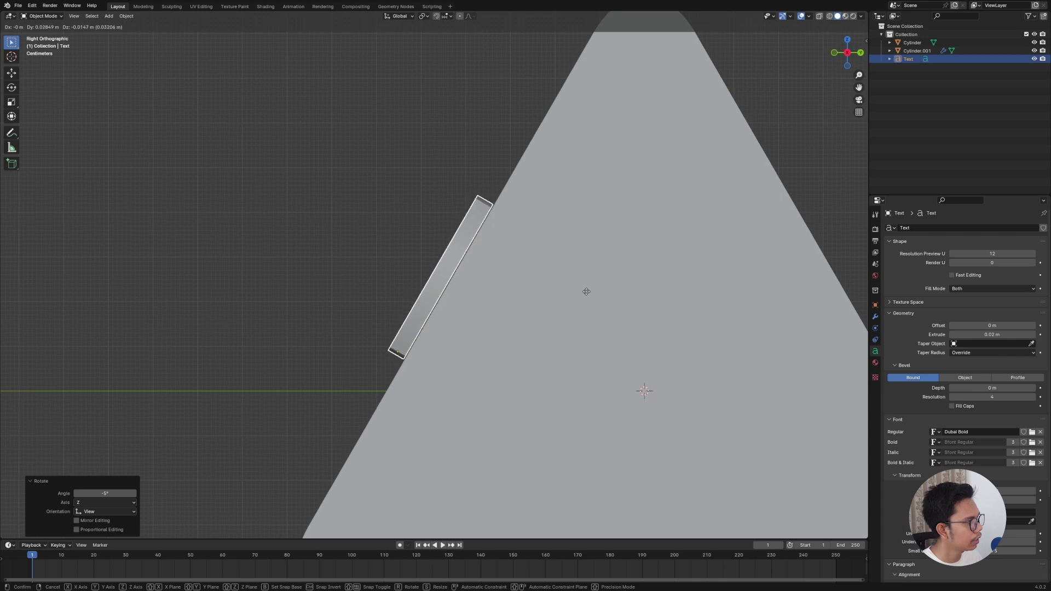
click(593, 294)
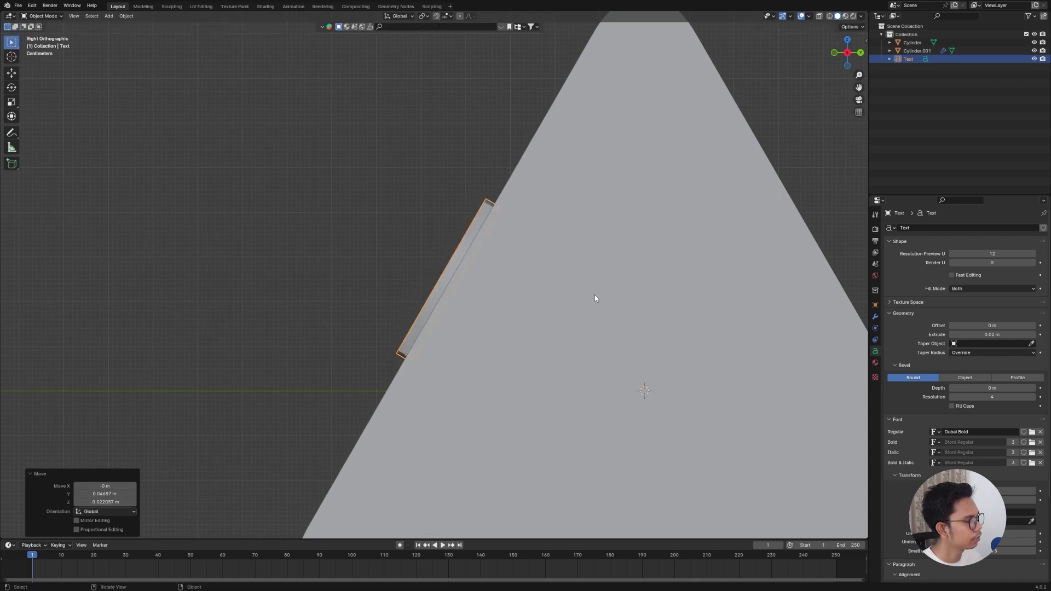
Step: Scale the text by about 0.198 in front view and move it to the middle of the body's length
key(KP_1)
scroll(689, 298, down, 2)
key(s)
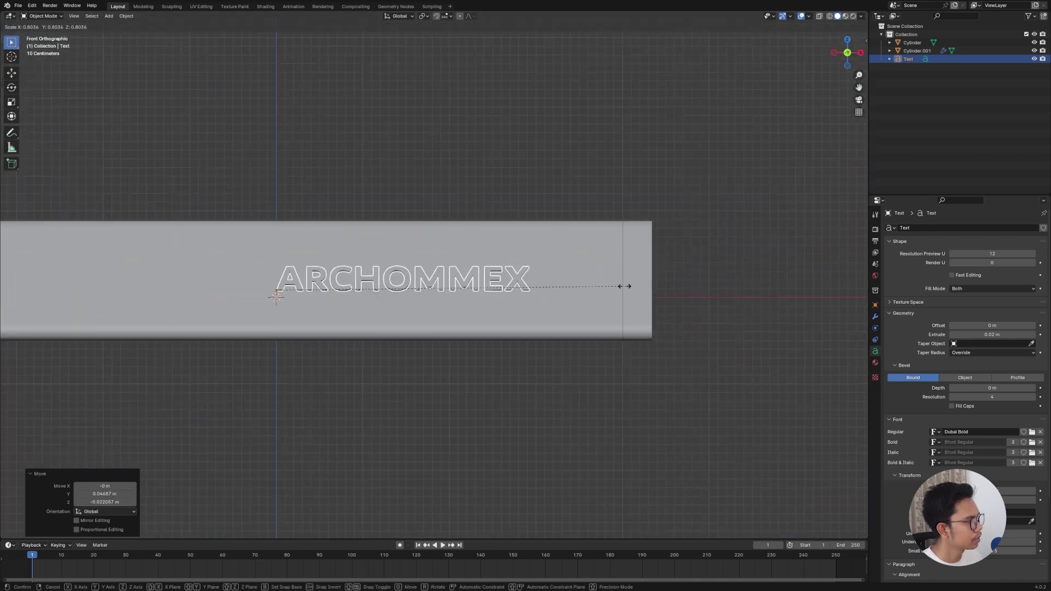
click(360, 279)
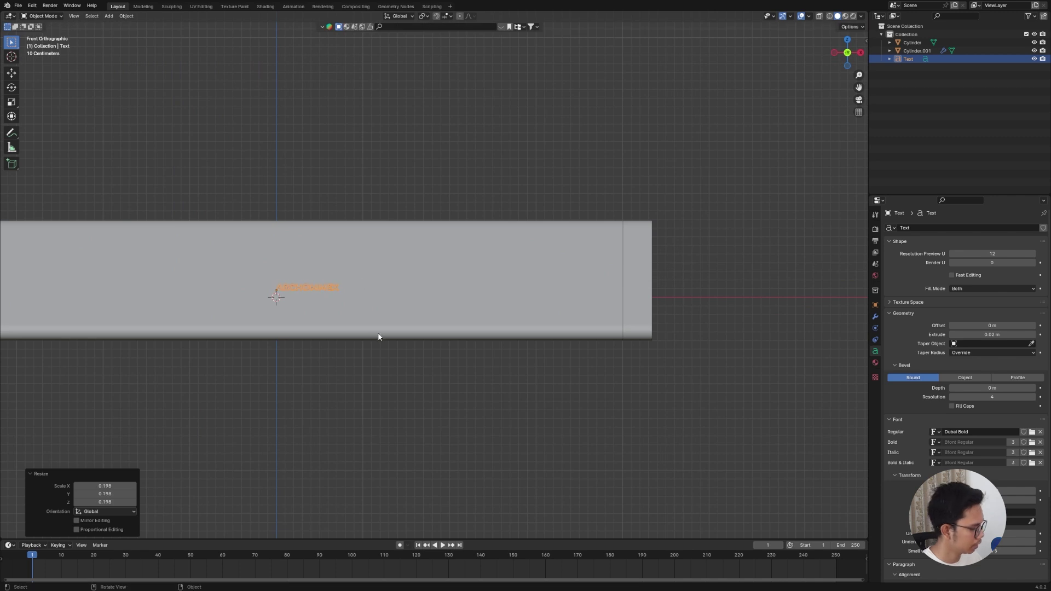
key(g)
click(350, 323)
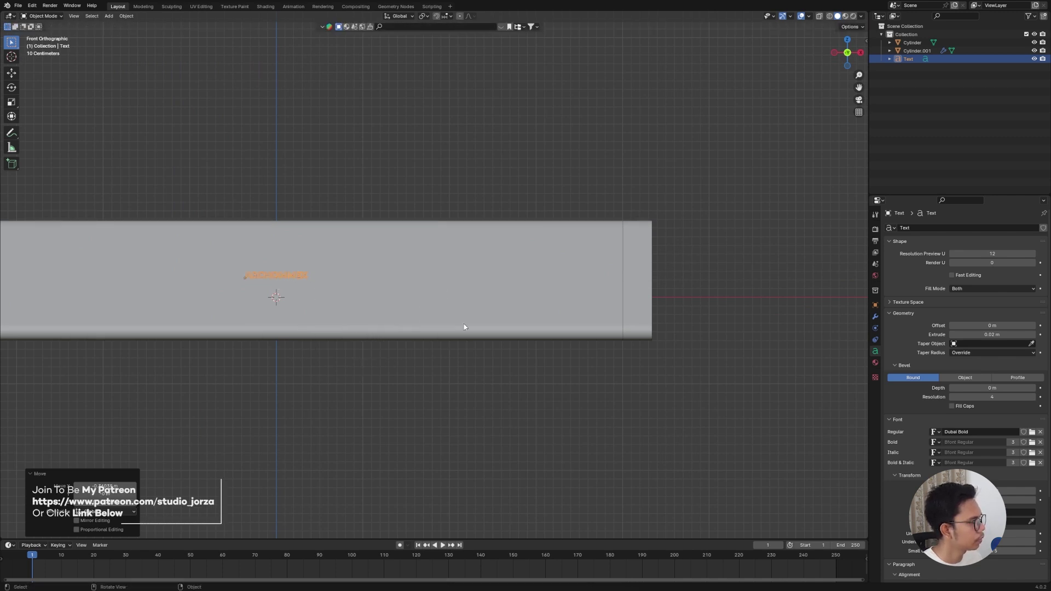
Step: Move the small text along Y onto the body's slanted surface in right view and check its placement from the front and in perspective
key(KP_3)
scroll(562, 339, down, 1)
key(g)
key(y)
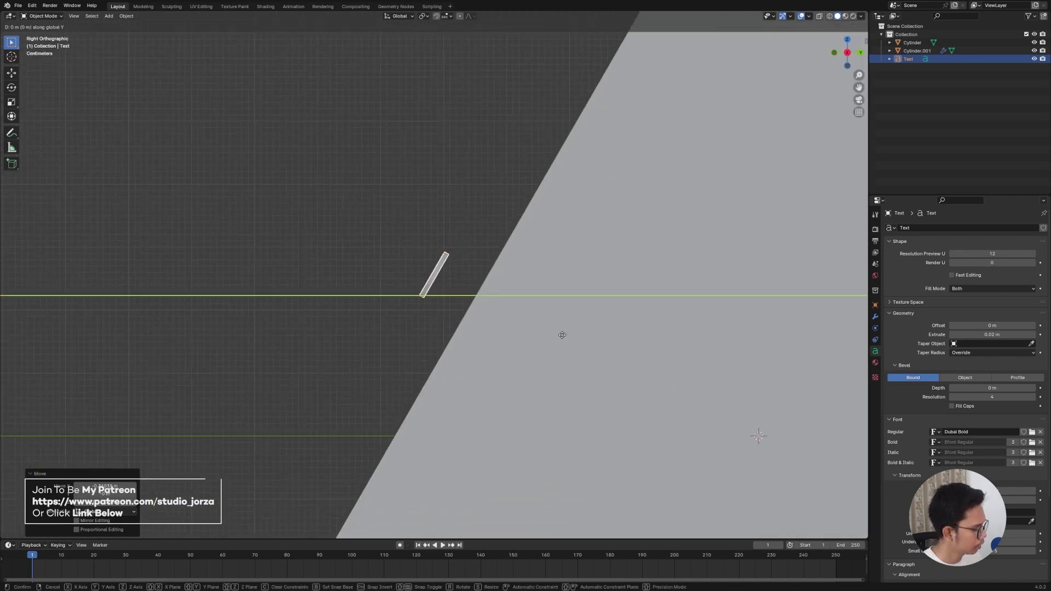
click(613, 344)
scroll(602, 342, down, 3)
middle_drag(526, 330, 586, 354)
key(KP_1)
scroll(519, 280, down, 6)
middle_drag(482, 353, 641, 349)
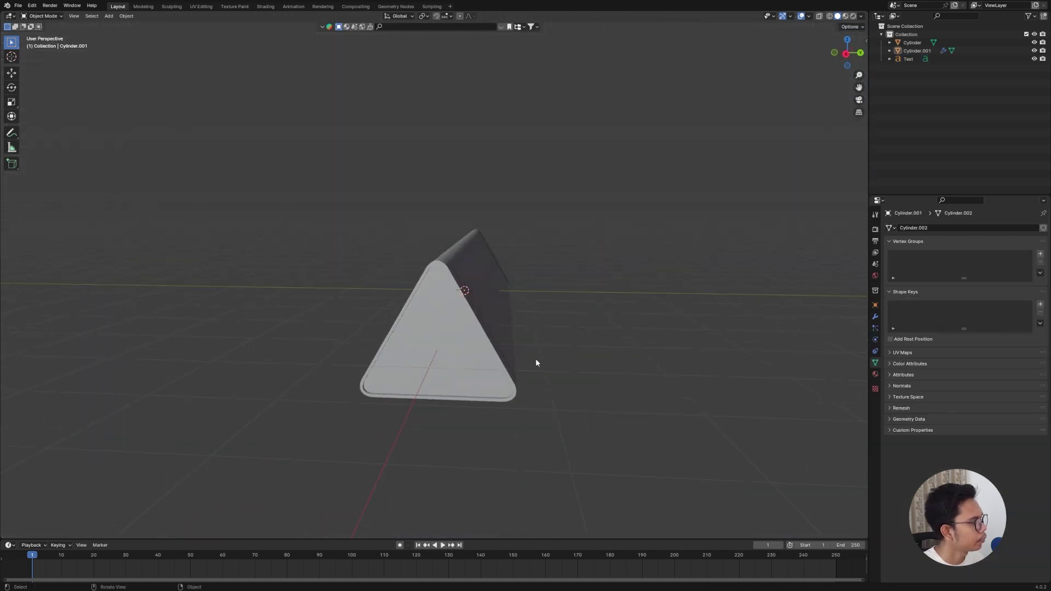
Step: Deselect the body and add a cube mesh at the world origin in front view
middle_drag(536, 359, 453, 364)
click(316, 370)
click(532, 410)
key(KP_1)
key(shift+a)
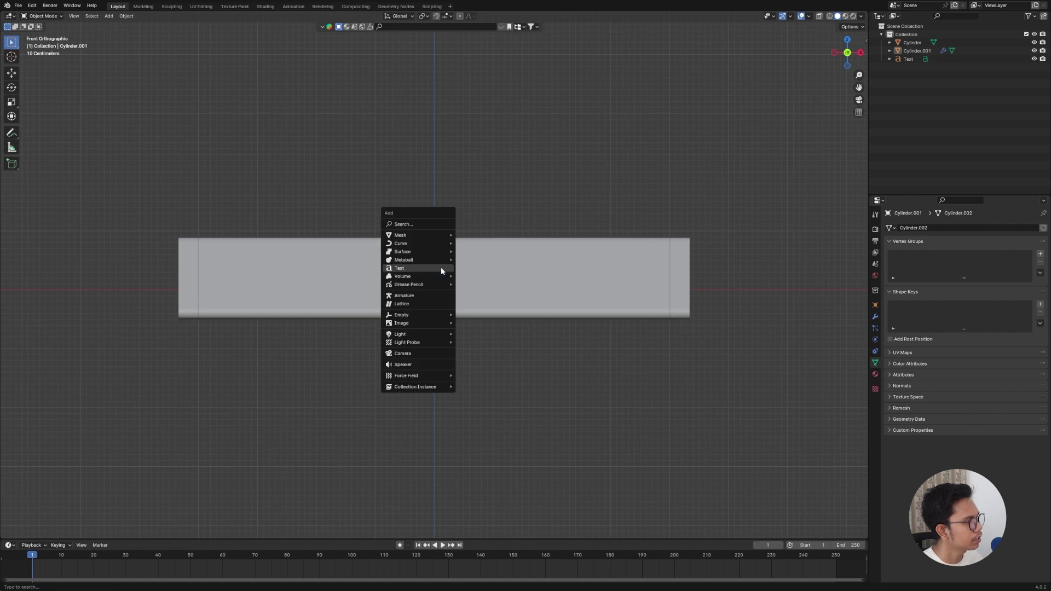
mouse_move(422, 235)
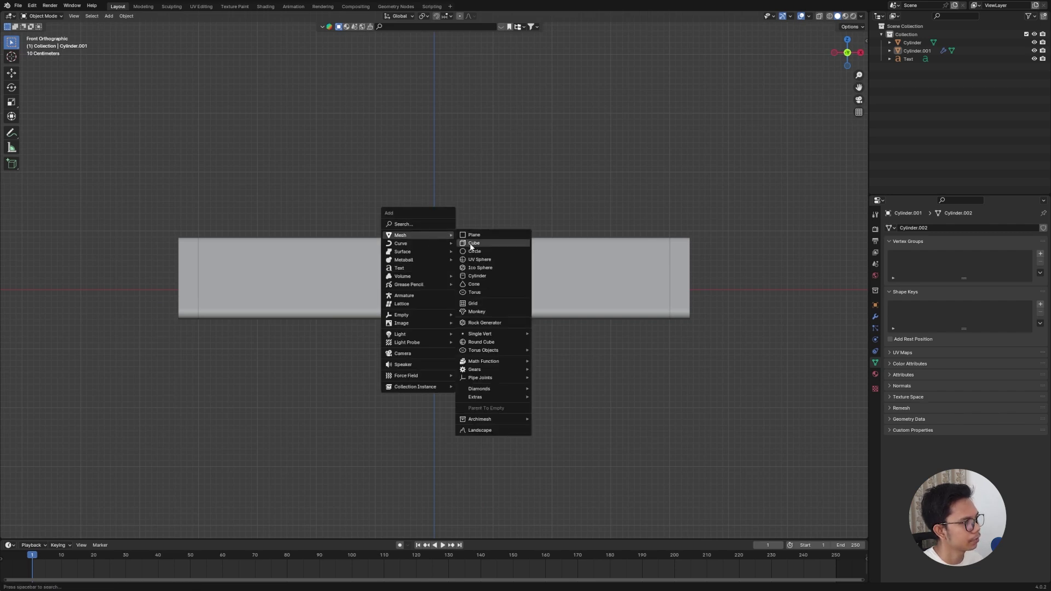
click(472, 243)
key(g)
key(y)
click(784, 352)
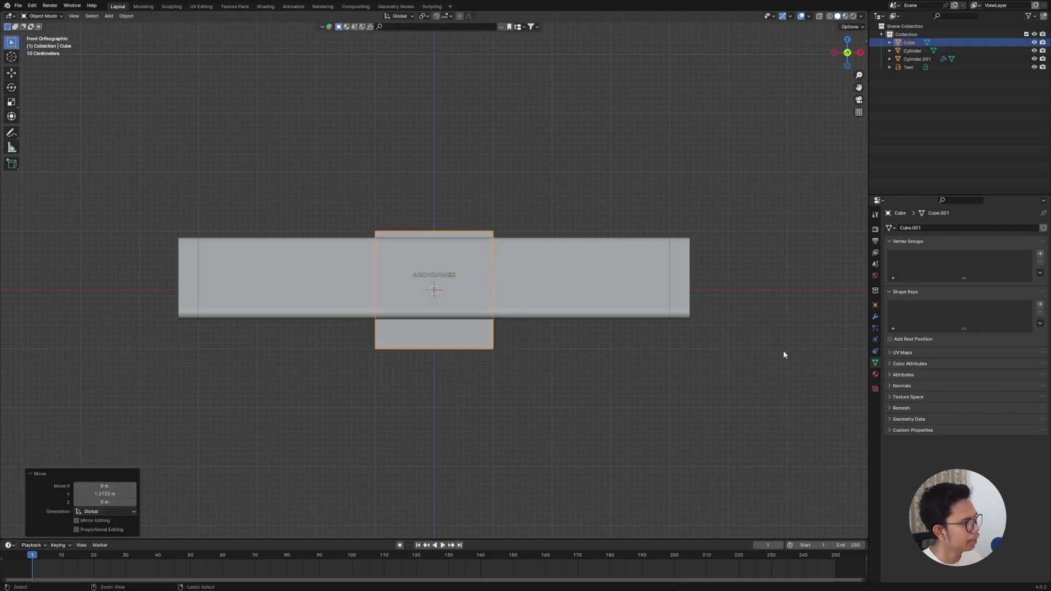
key(ctrl+z)
Step: Move the cube about 4.51 m along X to the body's end and scale it to 0.345 in right view
key(g)
key(x)
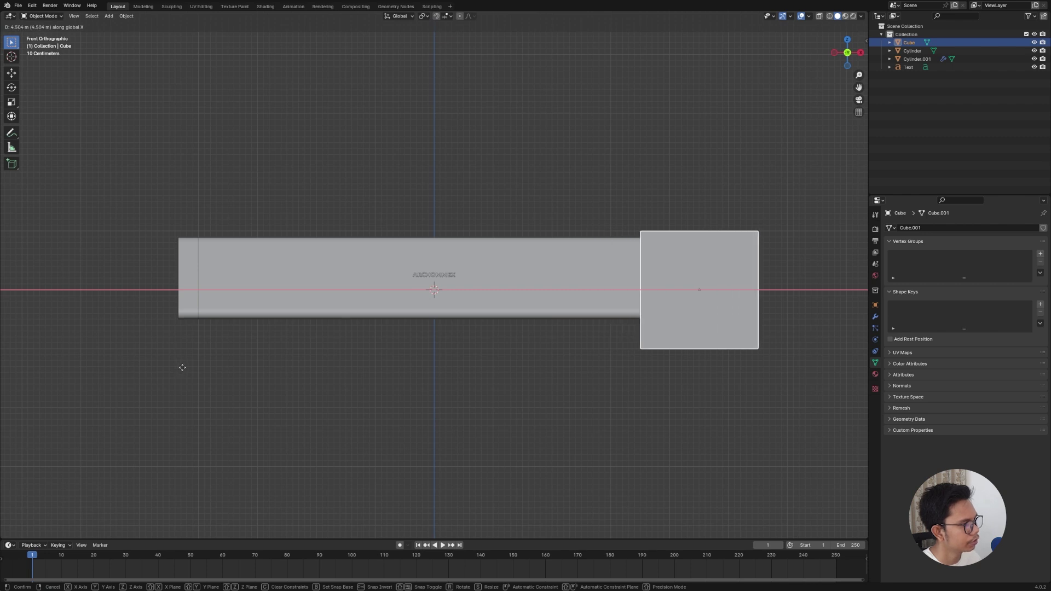
click(181, 366)
key(grave)
click(468, 411)
key(grave)
click(695, 418)
key(s)
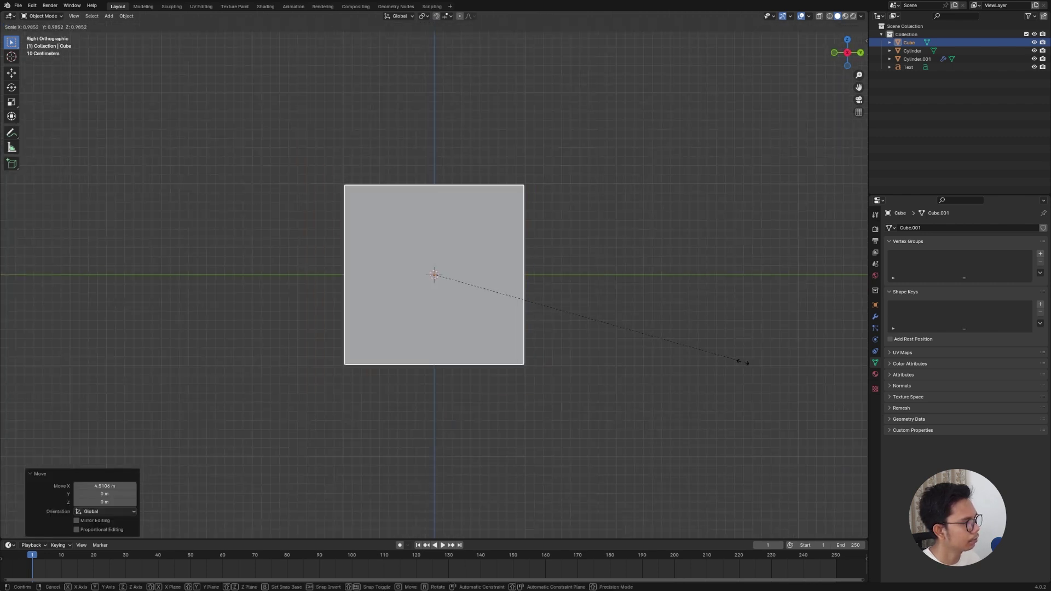
click(540, 310)
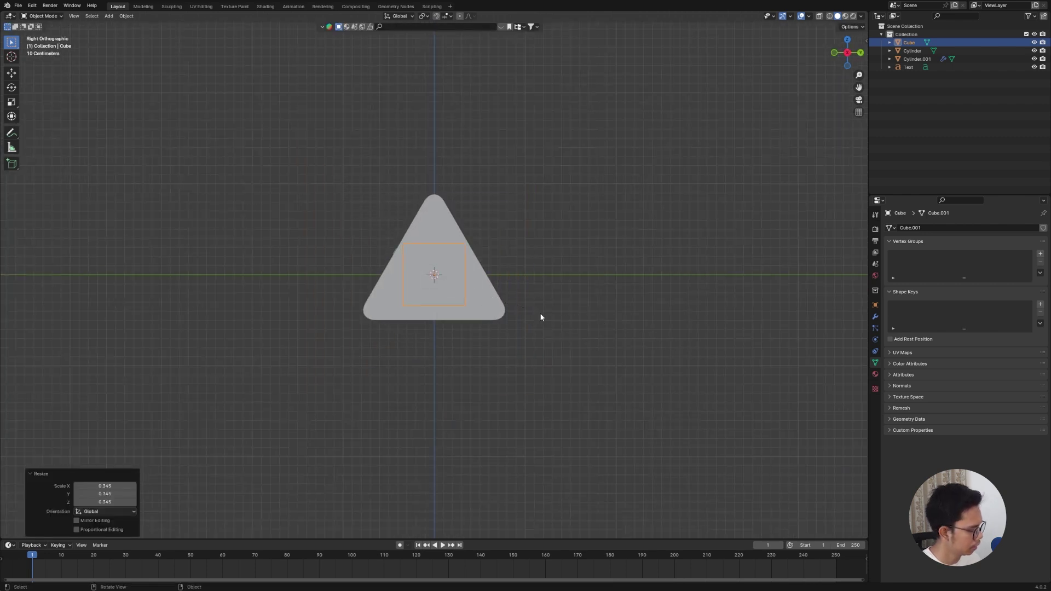
Step: Move the cube along positive Y until it stands clear beside the triangular body
key(g)
key(y)
click(611, 301)
middle_drag(611, 302, 537, 357)
Step: Apply the Mirror modifier on the end-cap object
click(511, 275)
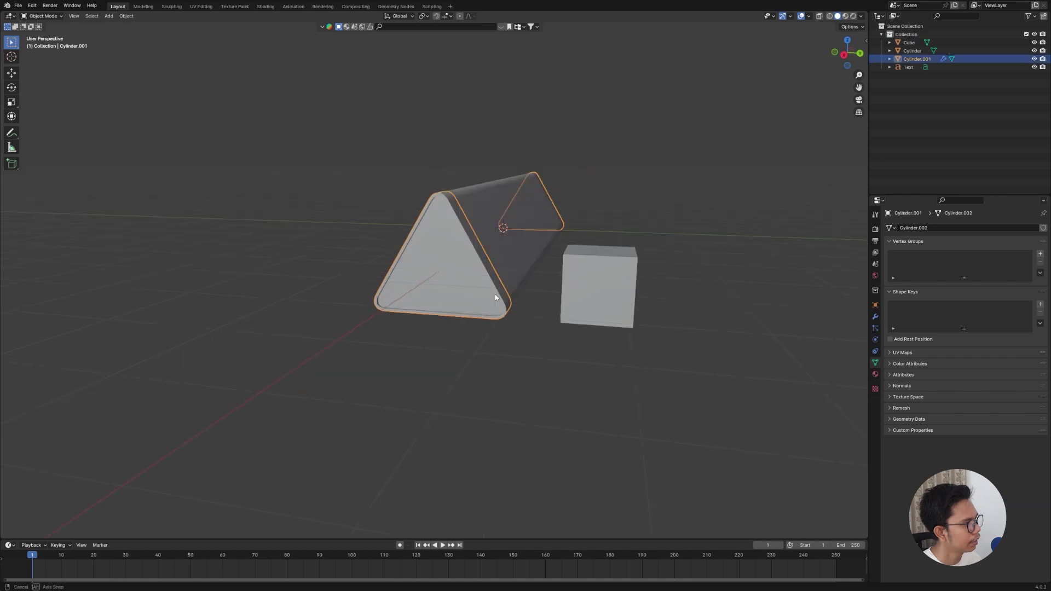
key(KP_Decimal)
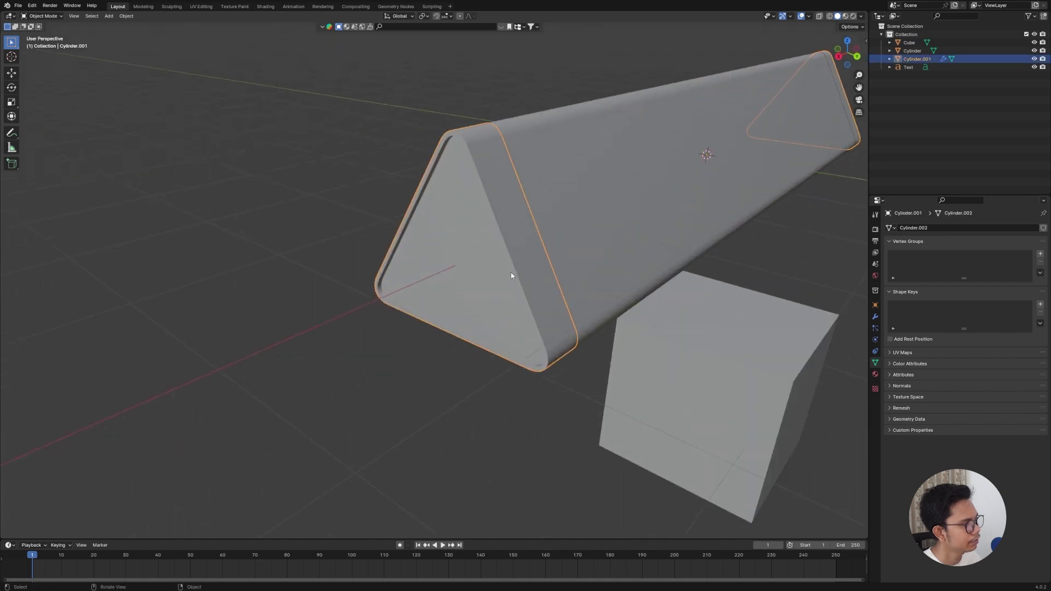
click(875, 316)
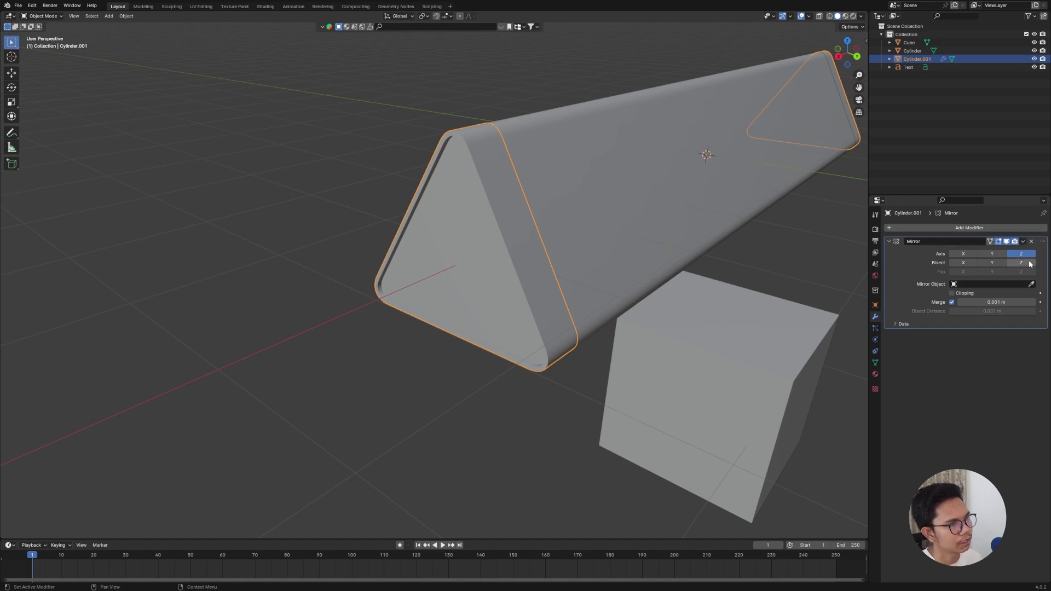
click(1023, 242)
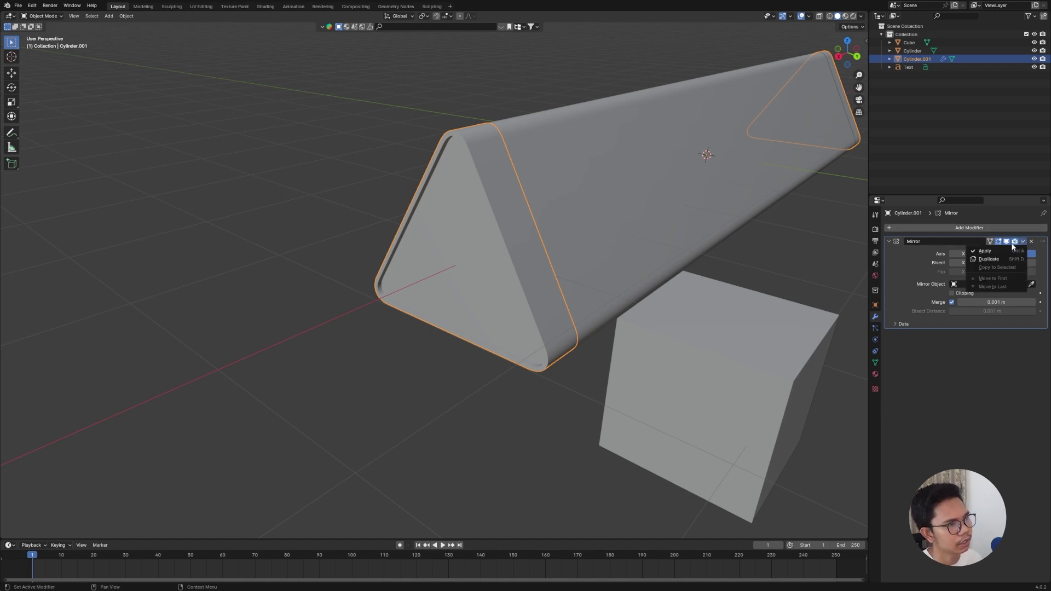
click(1009, 250)
scroll(712, 310, down, 3)
Step: Move the cube about -1.215 m along Y in right view so it overlaps the body's slanted side
click(656, 323)
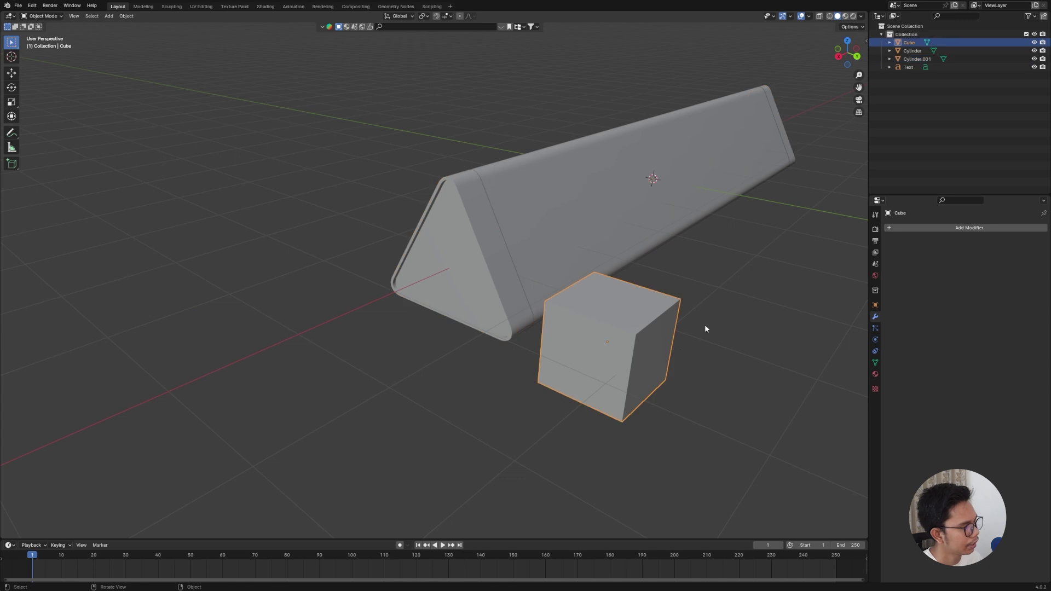
key(KP_1)
key(KP_Decimal)
key(KP_3)
scroll(728, 295, down, 6)
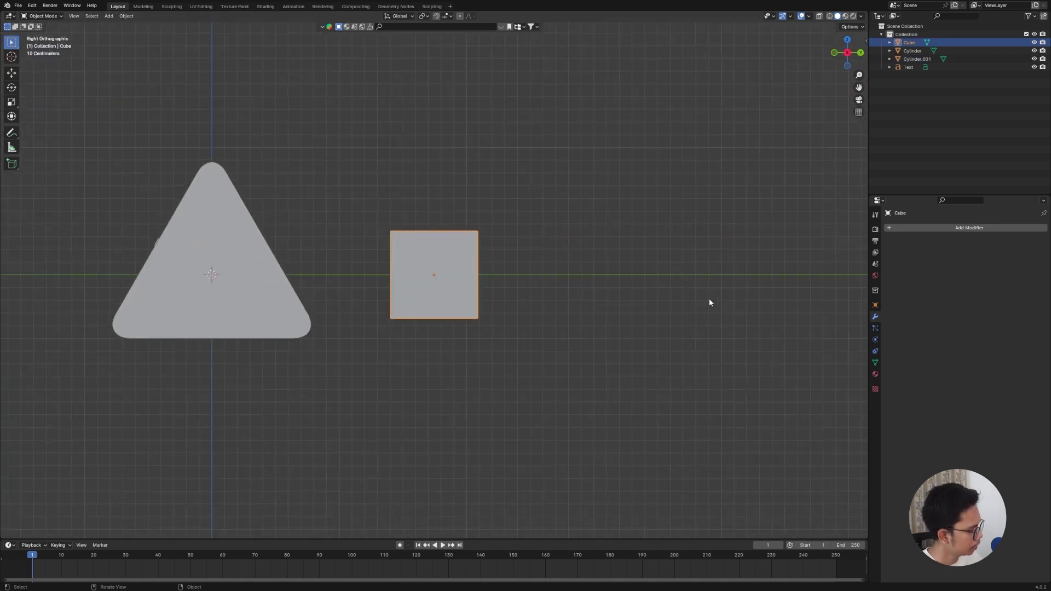
key(g)
key(y)
click(554, 296)
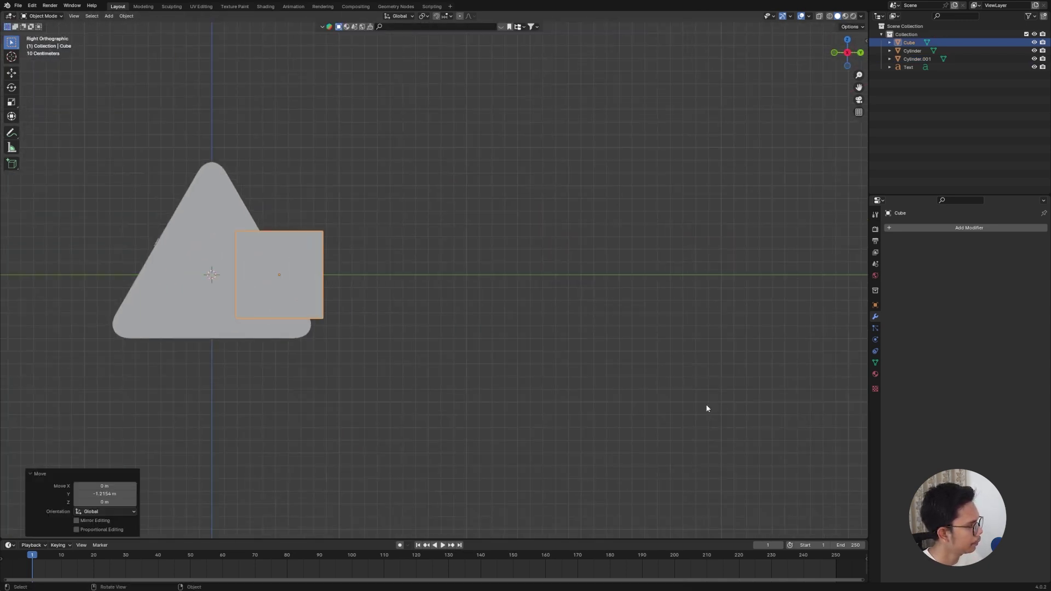
key(KP_Decimal)
scroll(669, 360, down, 3)
Step: Split the 3D viewport vertically in two and show one of them in see-through wireframe from the right
right_click(868, 180)
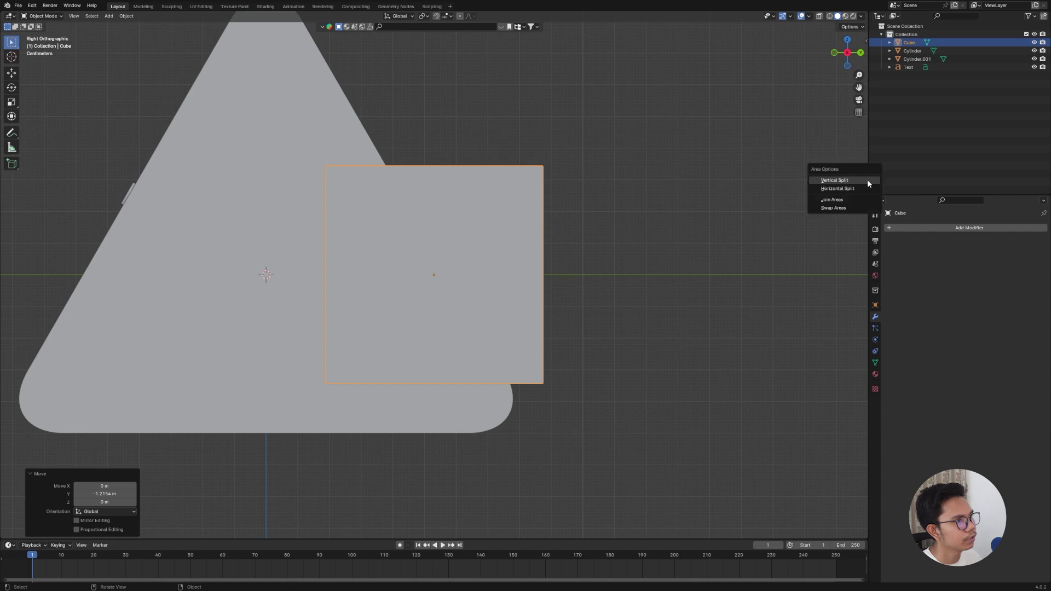
click(846, 184)
click(446, 209)
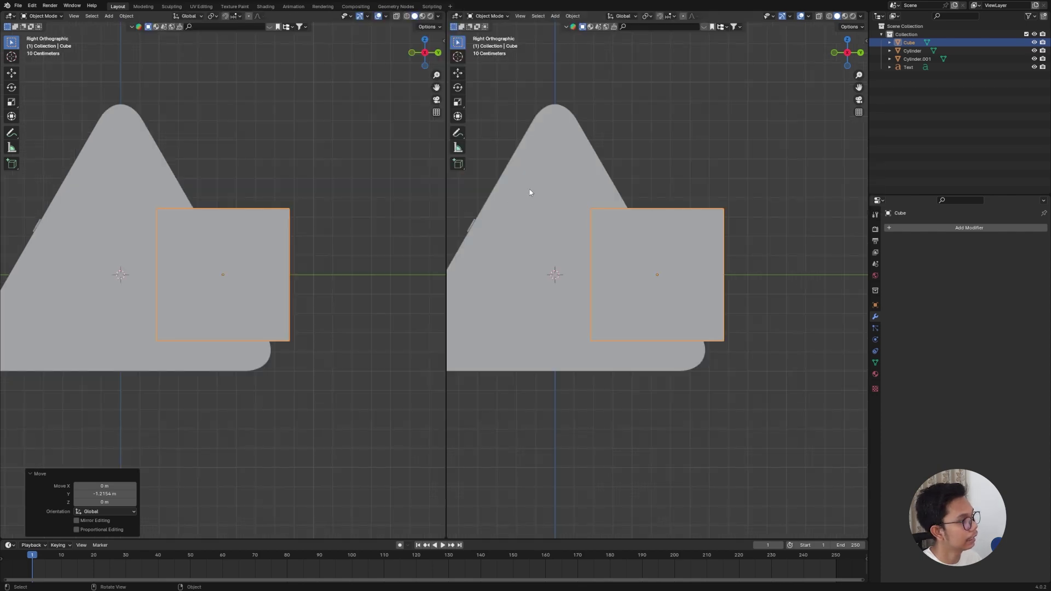
click(407, 16)
scroll(320, 251, up, 4)
key(KP_3)
scroll(413, 328, up, 2)
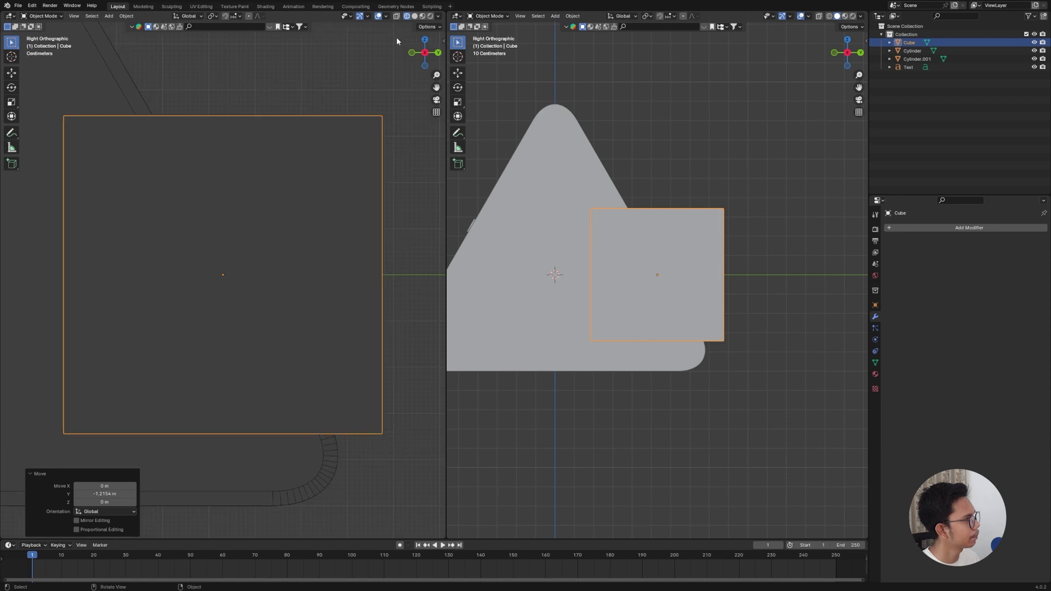
click(396, 16)
scroll(382, 183, down, 3)
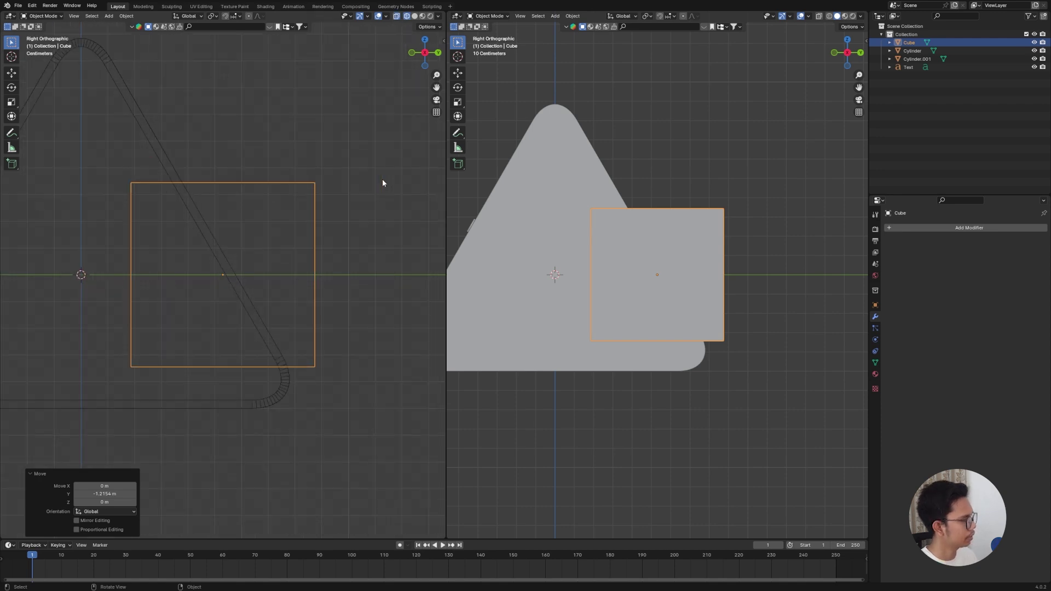
key(r)
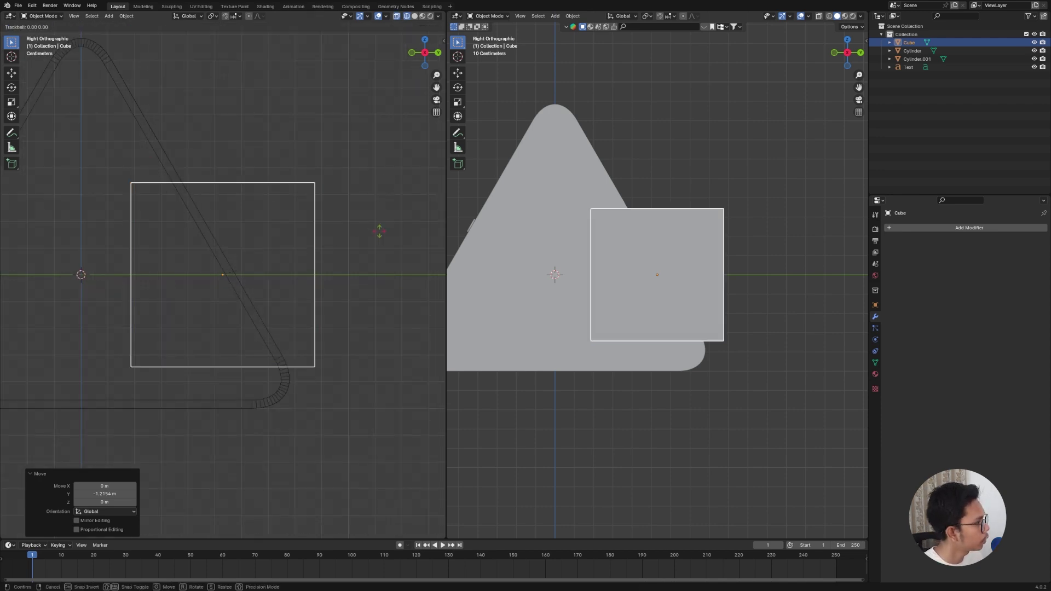
key(r)
key(Escape)
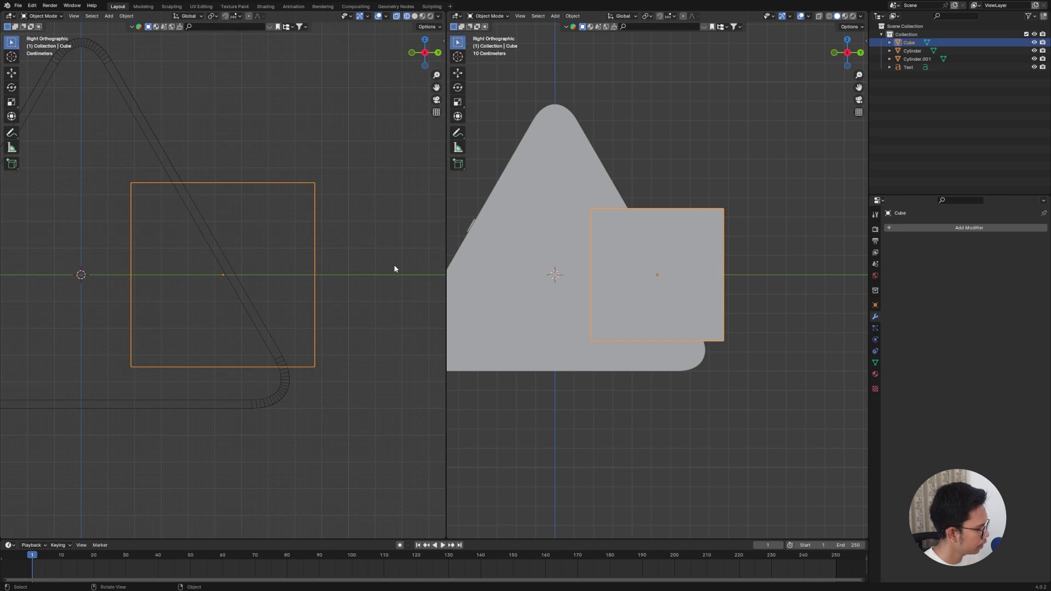
key(r)
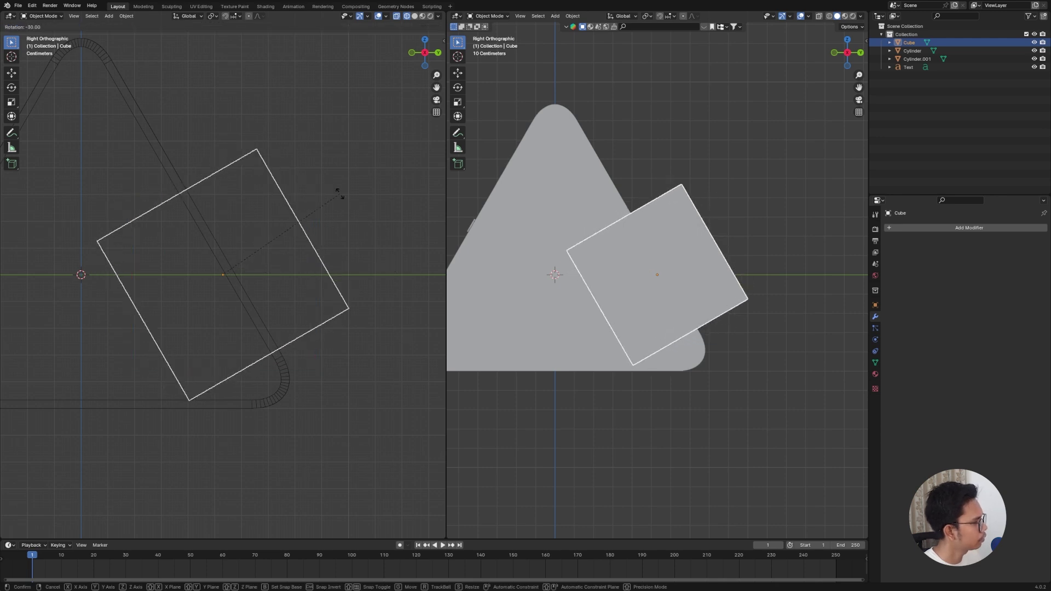
click(339, 195)
key(ctrl+z)
Step: Scale the cube down uniformly to about 0.21 and stretch it by about 3.232 along Z
key(s)
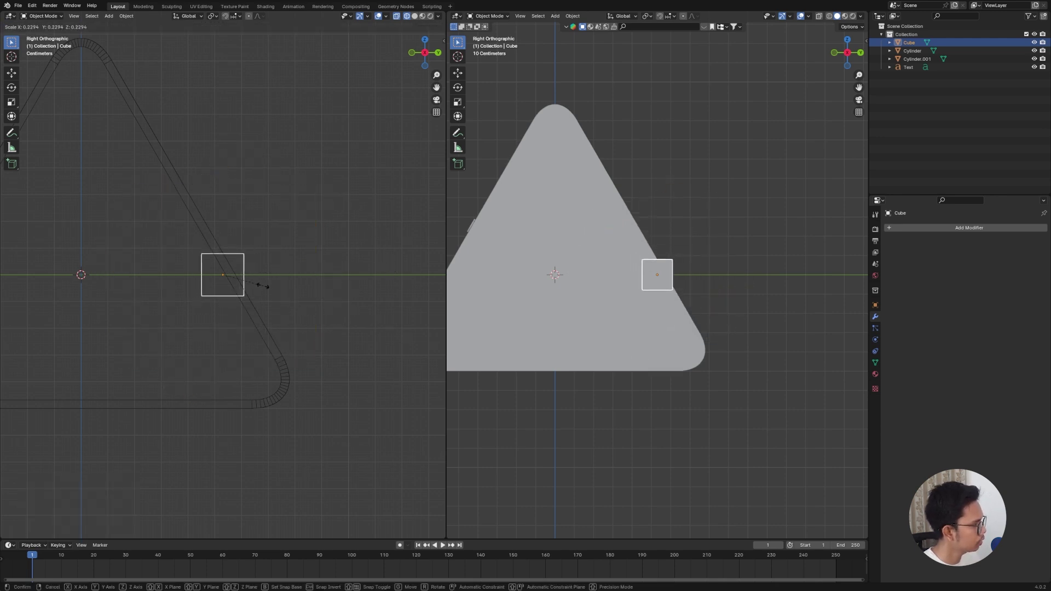
click(262, 285)
key(s)
key(z)
click(342, 289)
Step: Scale the cube by about 1.591 along Y and shorten it along Z by about 0.584 and a further 0.756
key(s)
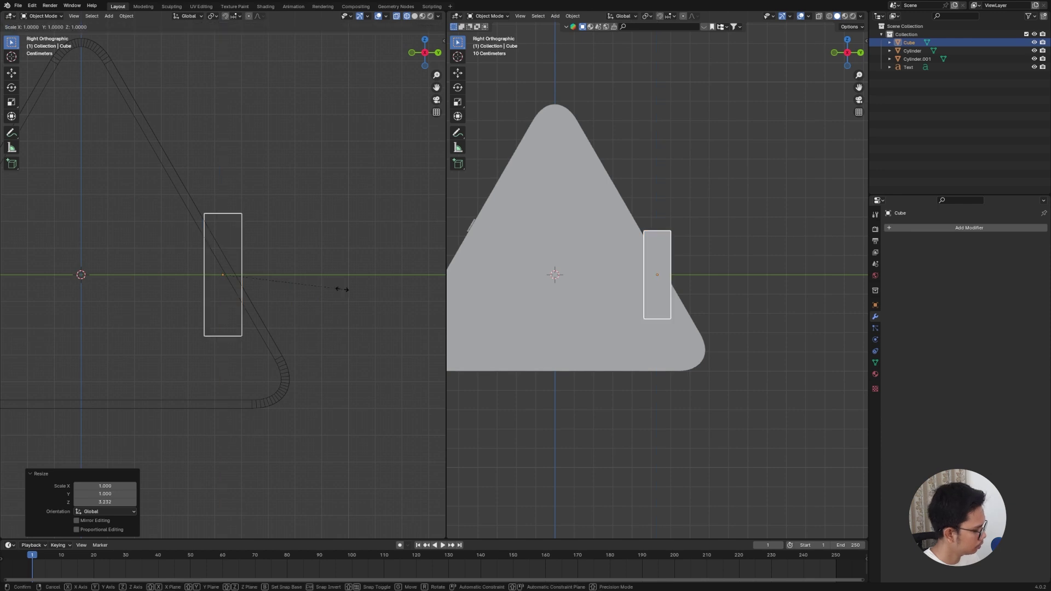
key(y)
click(413, 290)
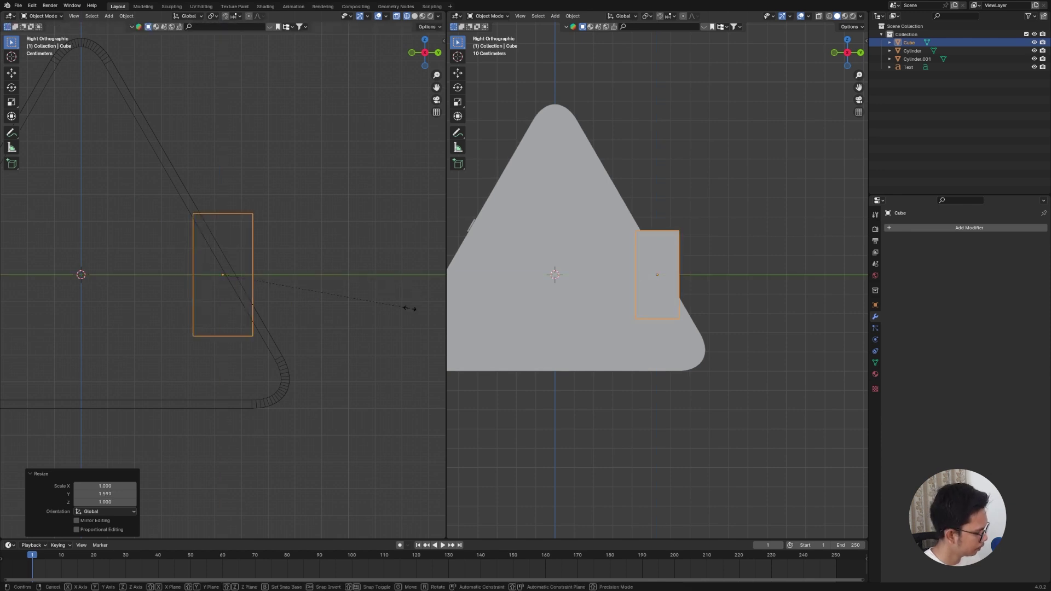
key(z)
click(334, 272)
key(r)
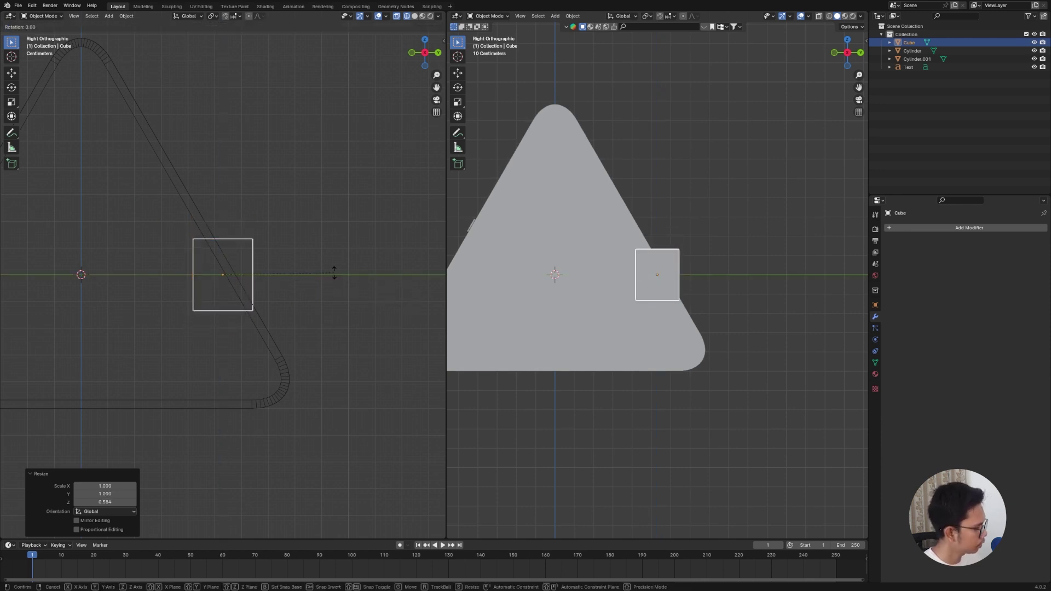
key(s)
key(z)
click(384, 284)
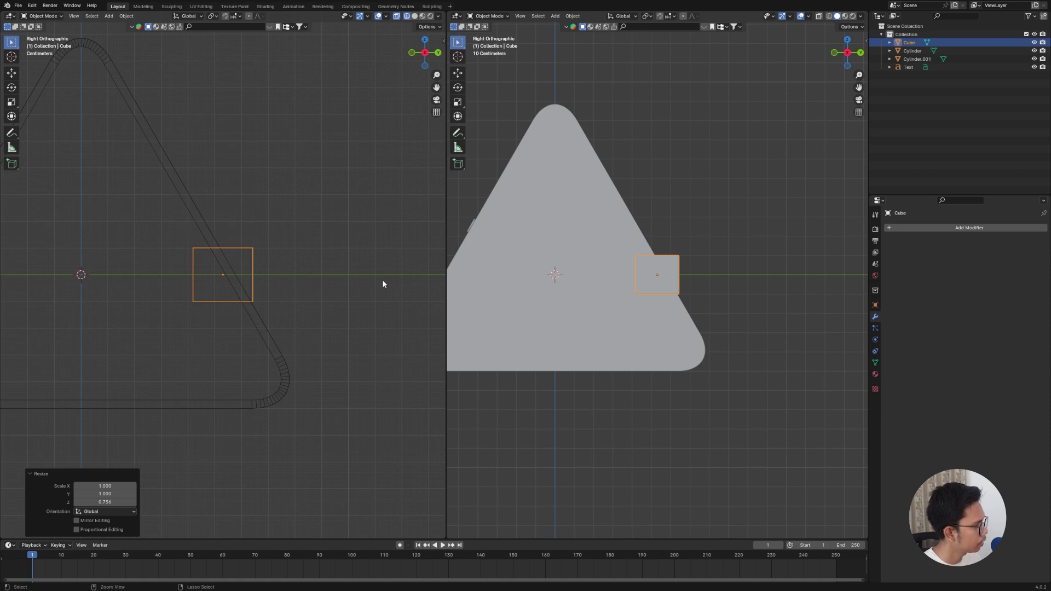
Step: Rotate the cube by -30° to match the slanted side and move it about -0.12 m along Y and 0.25 m along Z
key(r)
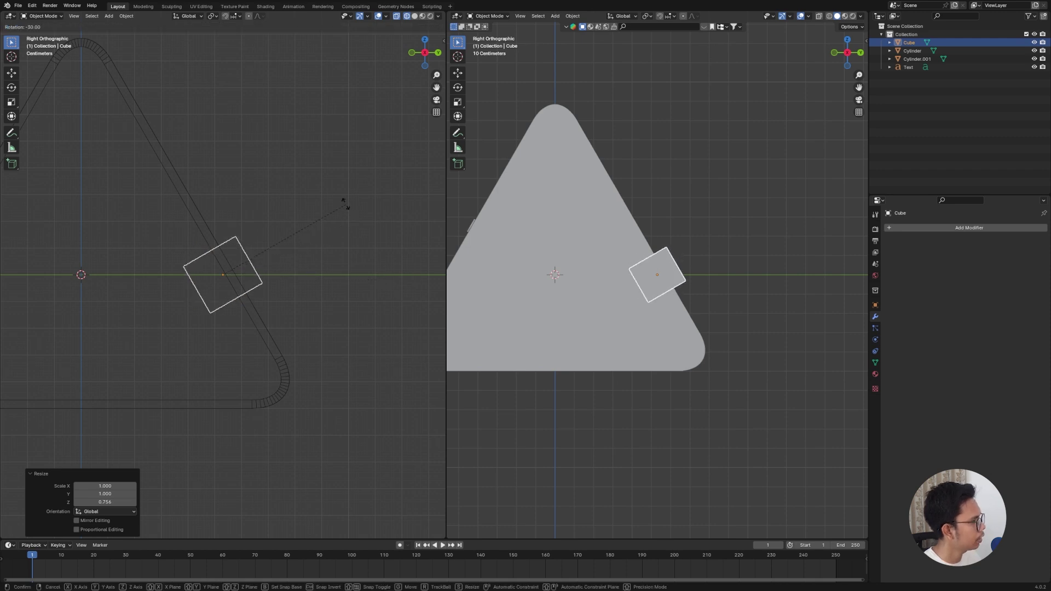
click(345, 203)
key(g)
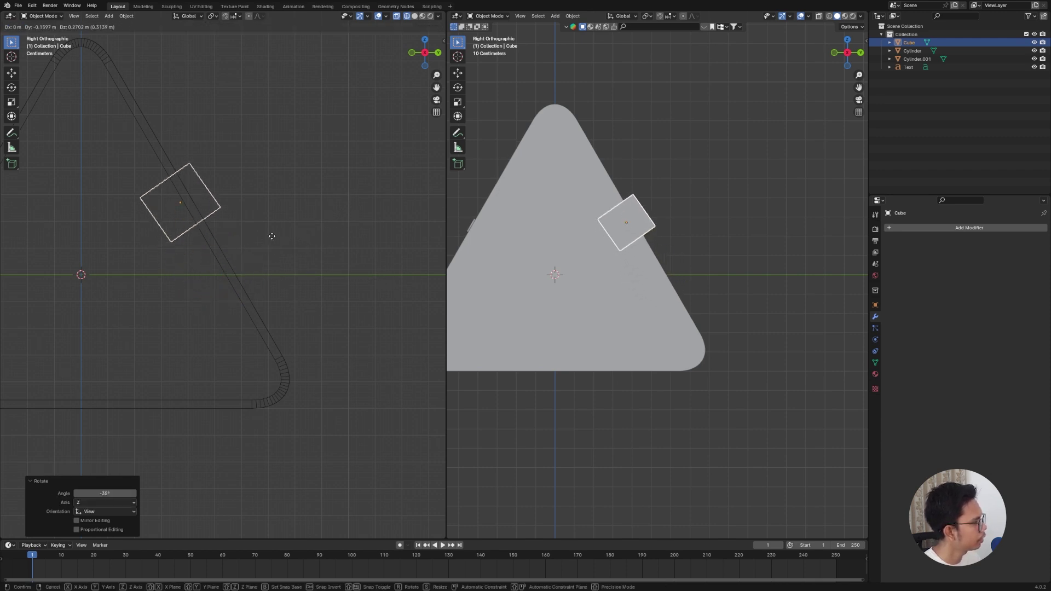
click(276, 234)
key(r)
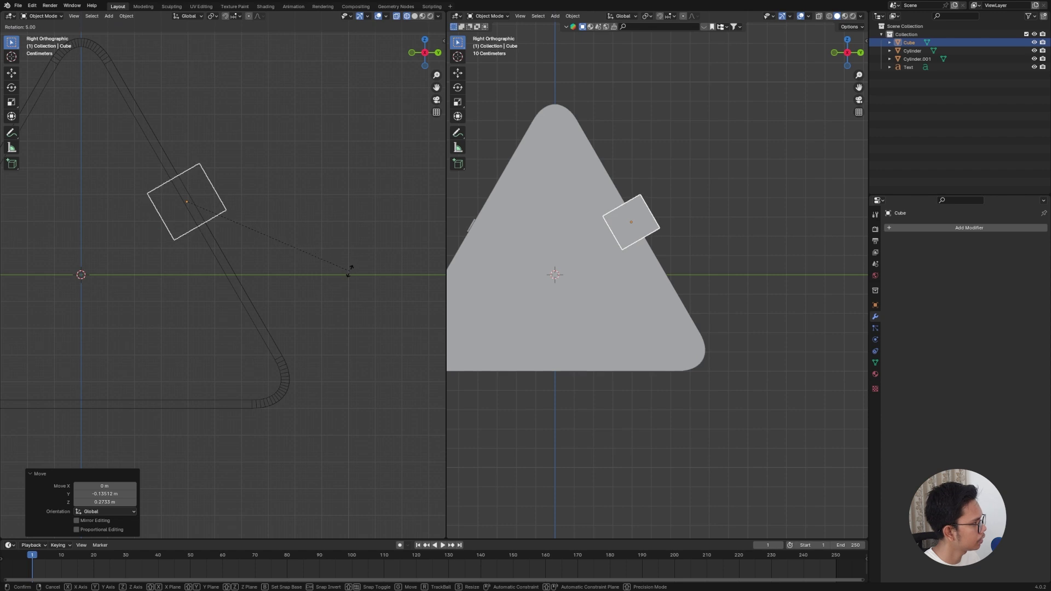
click(341, 250)
key(g)
click(338, 248)
Step: Move the cube about -0.407 m along X in back view, inward from the body's end
key(grave)
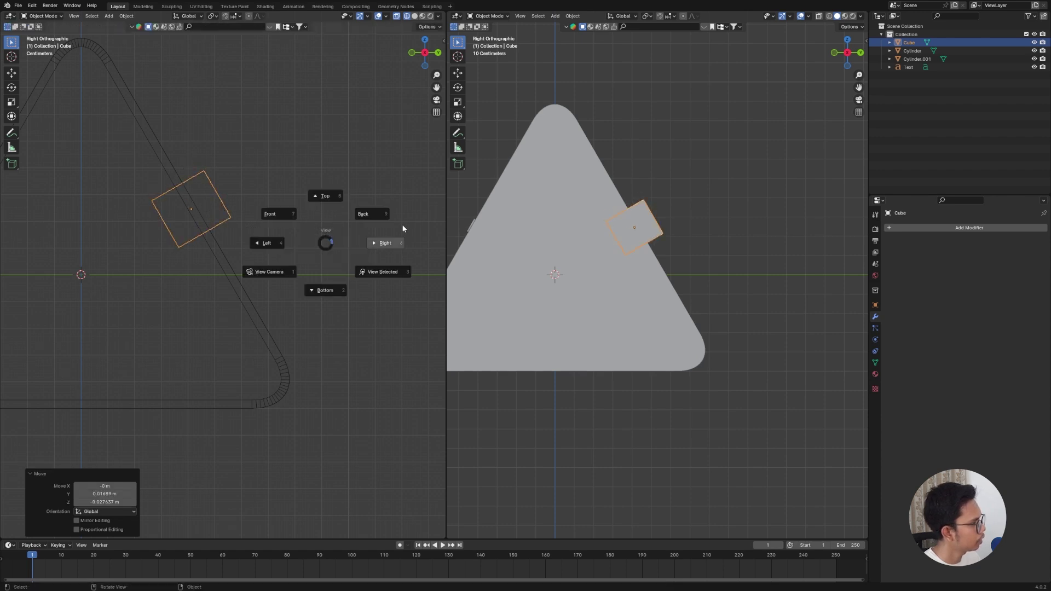
click(403, 219)
scroll(378, 229, down, 2)
key(g)
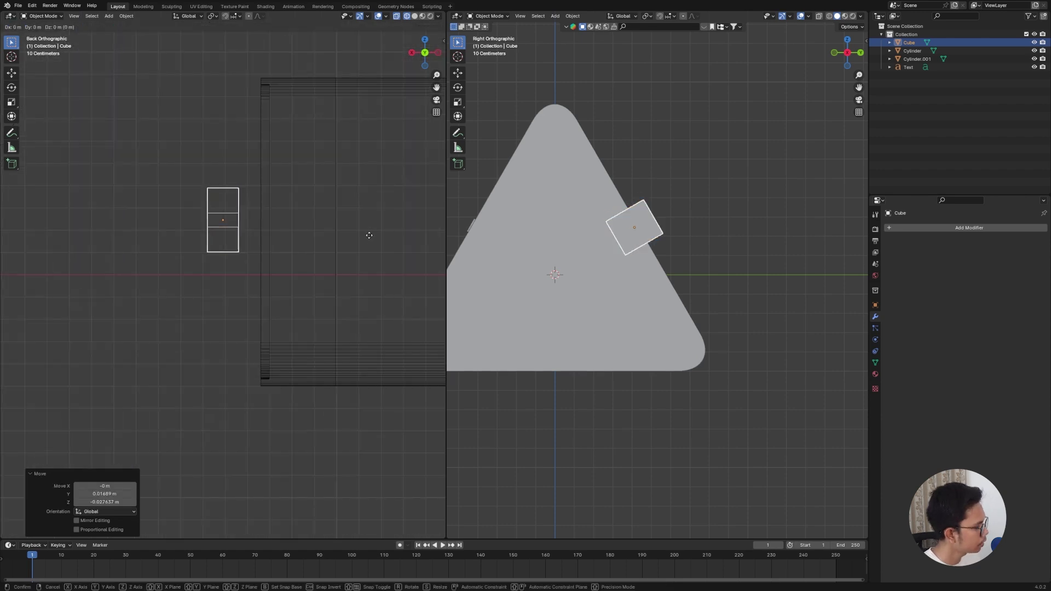
key(x)
click(154, 275)
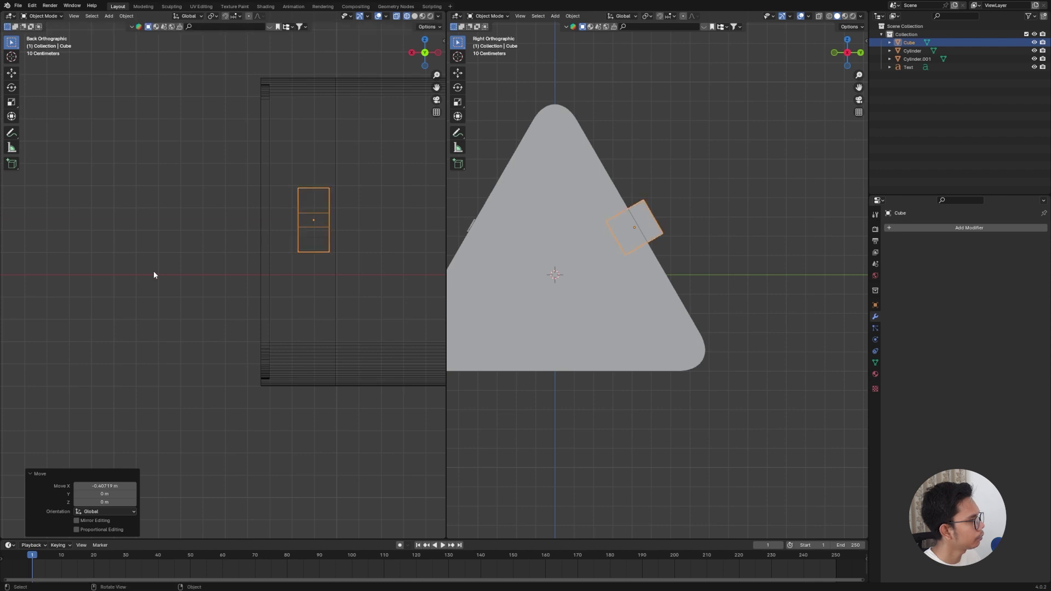
Step: Narrow the cube along X to about 0.54 of its width in back view
key(KP_Decimal)
scroll(385, 324, down, 3)
key(s)
key(x)
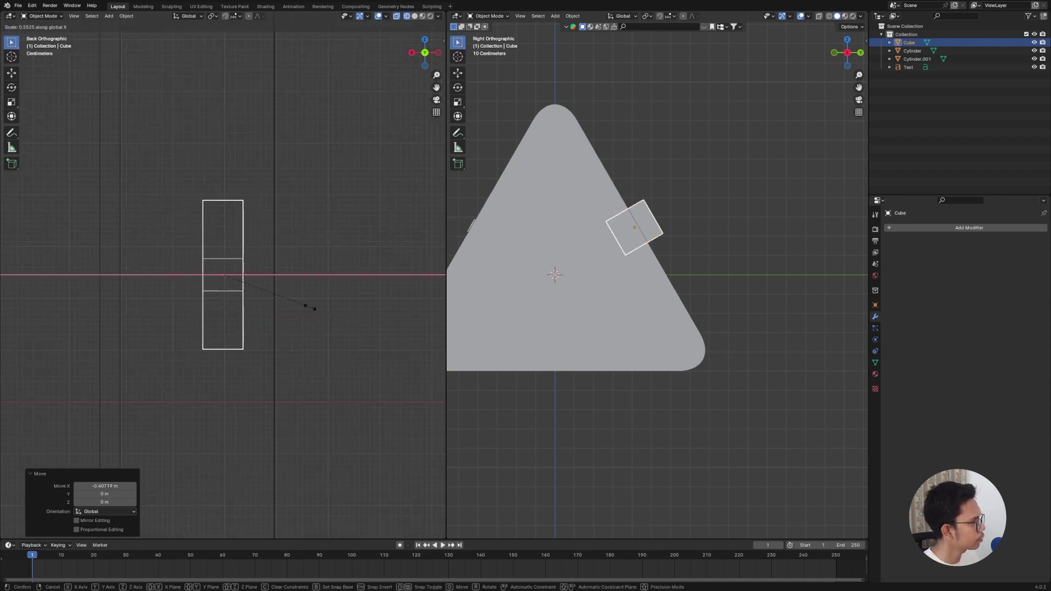
click(300, 300)
key(s)
key(x)
click(330, 303)
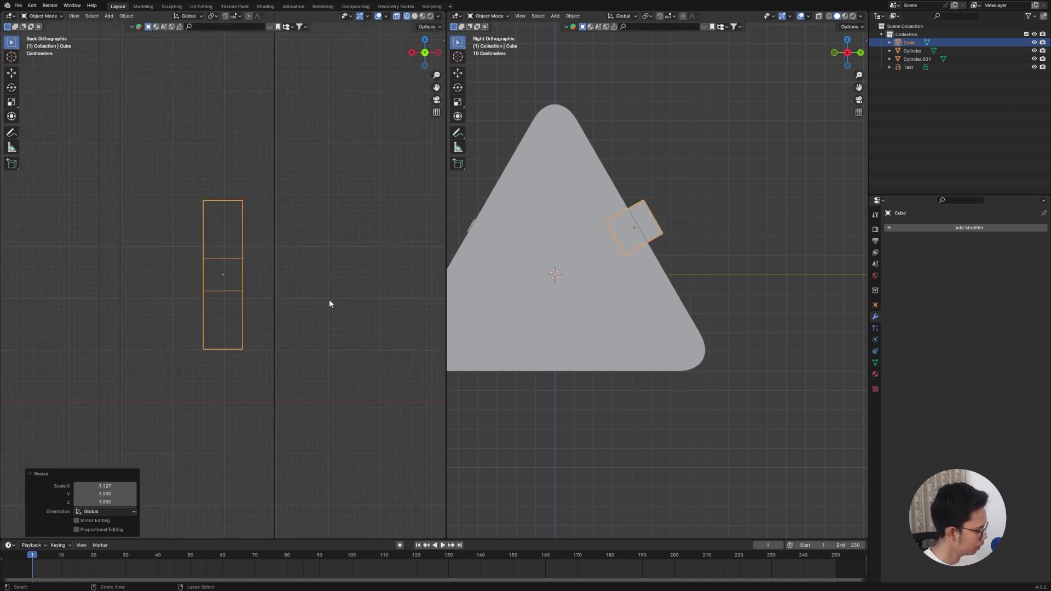
Step: Duplicate the angled cube and move the copy about 0.123 m along X beside the original
key(shift+d)
key(Escape)
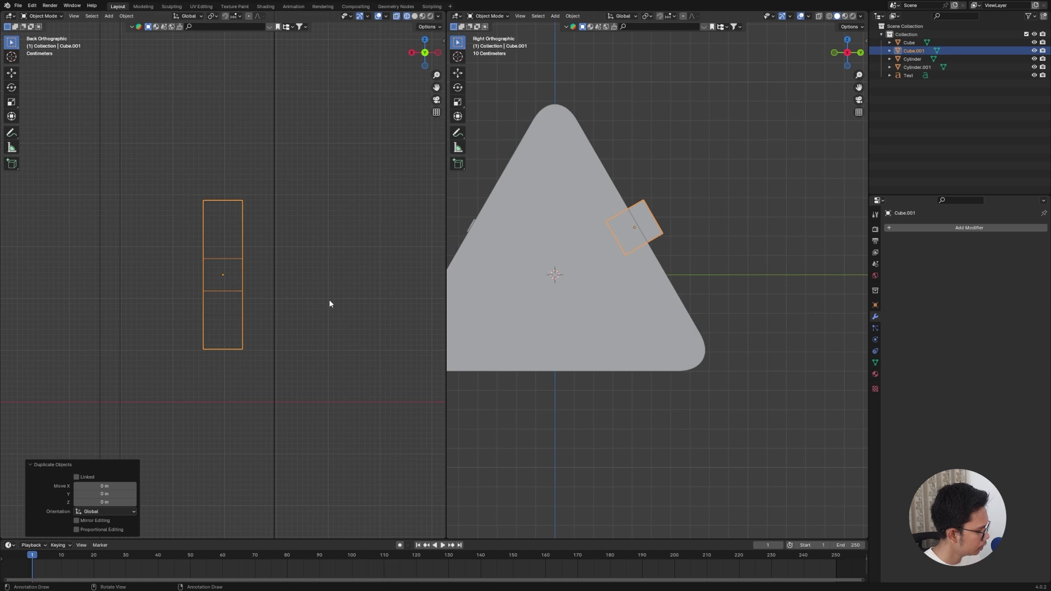
key(g)
click(329, 300)
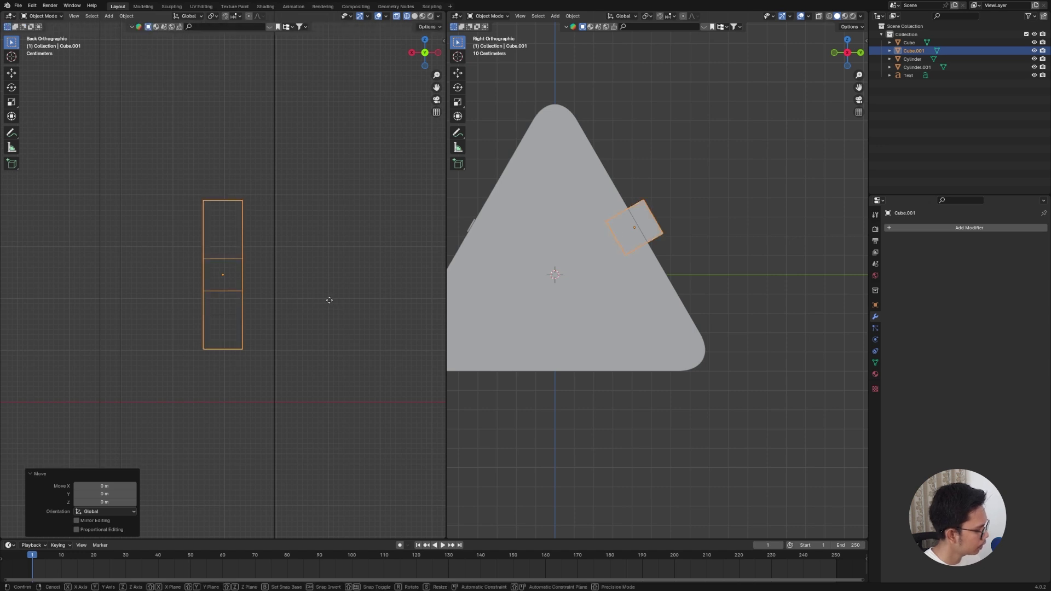
key(g)
key(x)
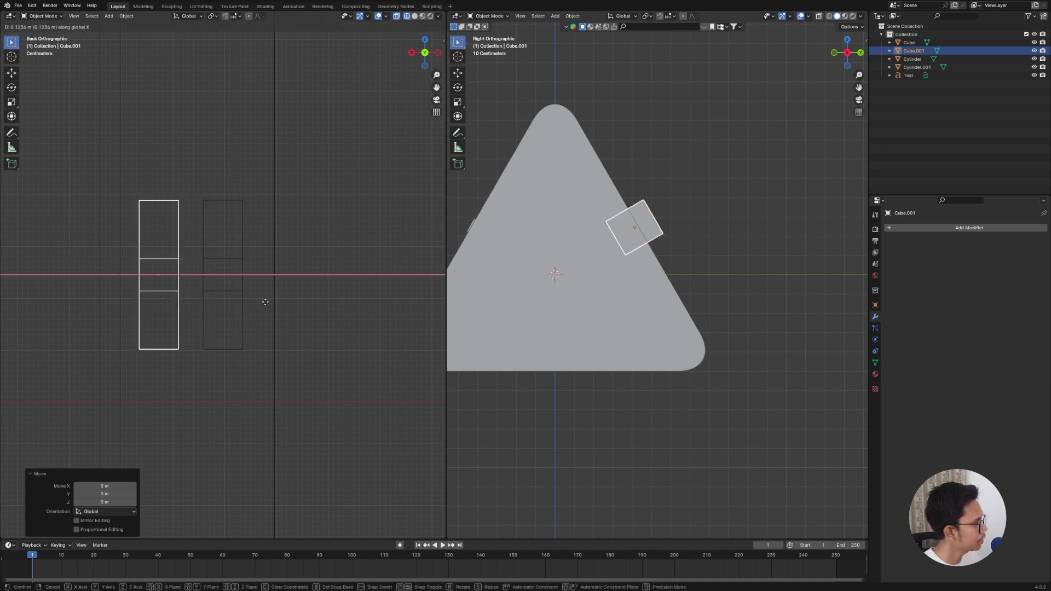
click(269, 301)
Step: Narrow the duplicated cube to about 0.477 of its width along X
key(s)
key(x)
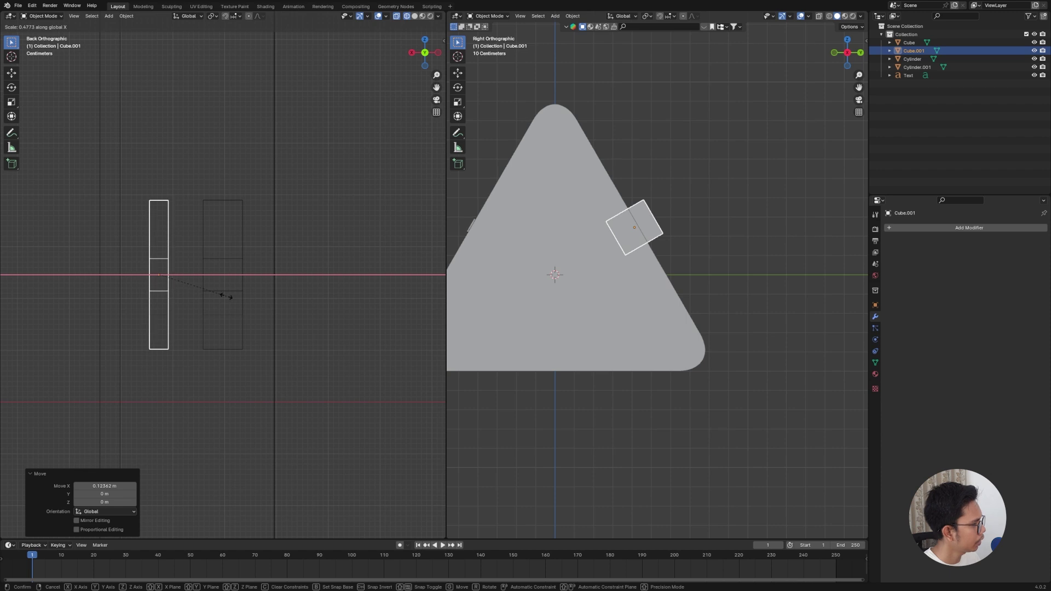
click(224, 296)
Step: Duplicate the narrow cube in top view and move the copy about -0.077 m along X and -0.400 m along Y
middle_drag(225, 296, 272, 299)
key(grave)
click(285, 238)
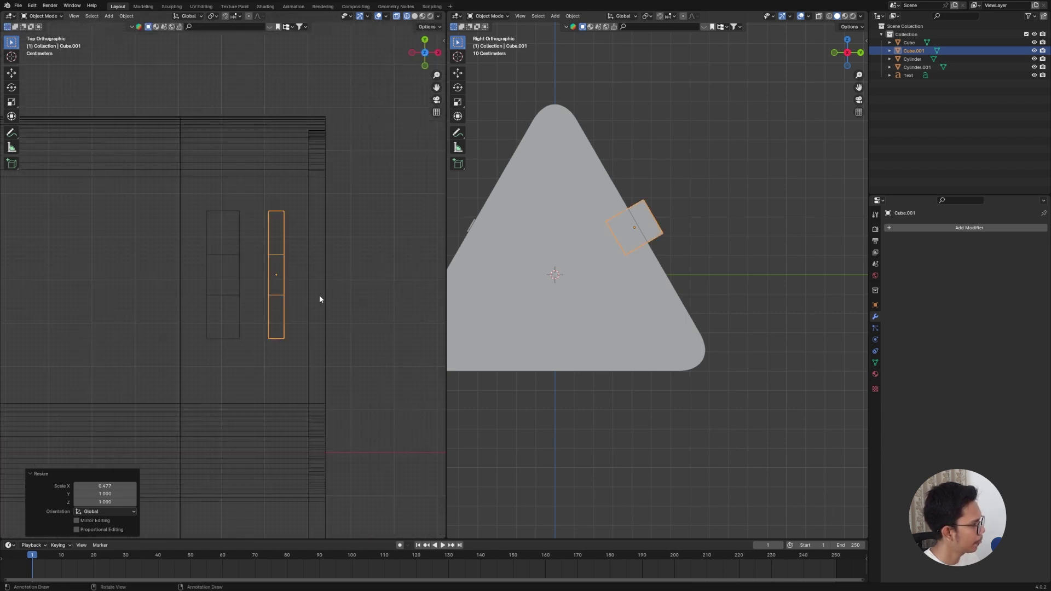
key(shift+d)
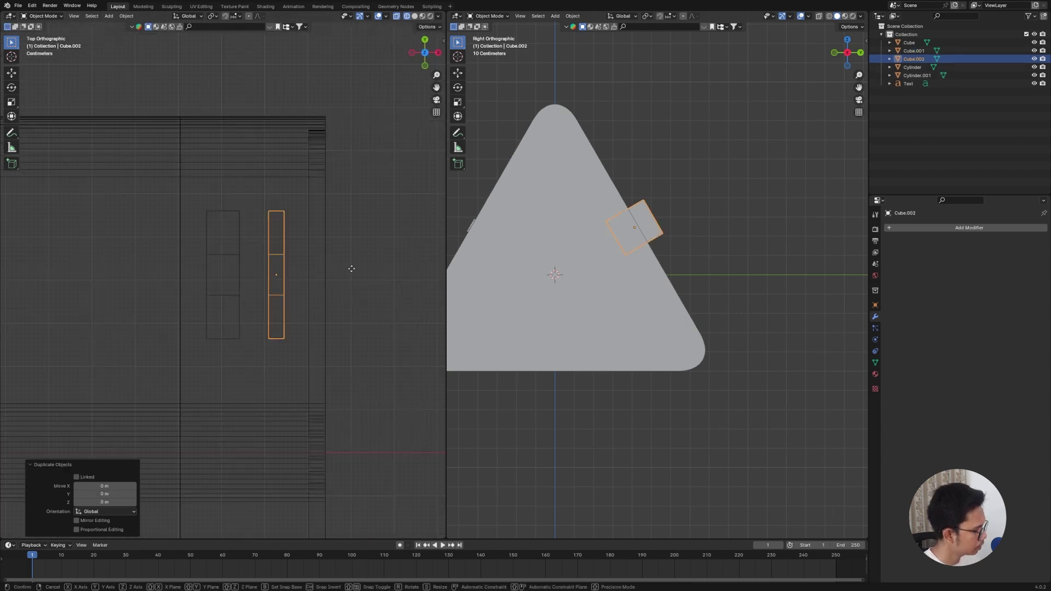
click(319, 441)
Step: Move the new cube in right view about 0.24 m along Y and 0.26 m along Z onto the slanted side above the others
key(grave)
click(373, 442)
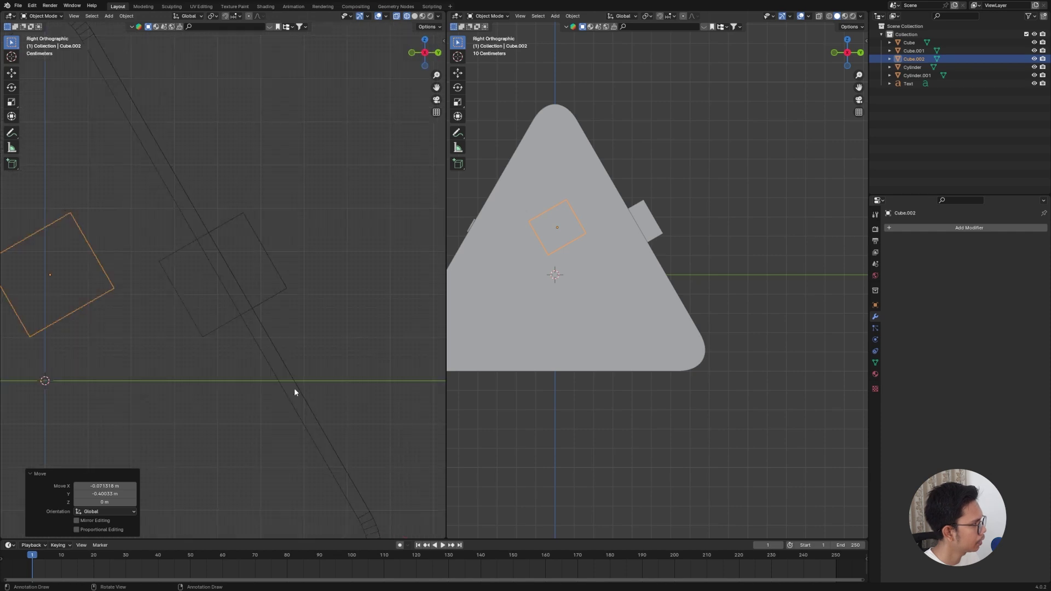
scroll(292, 378, down, 3)
key(g)
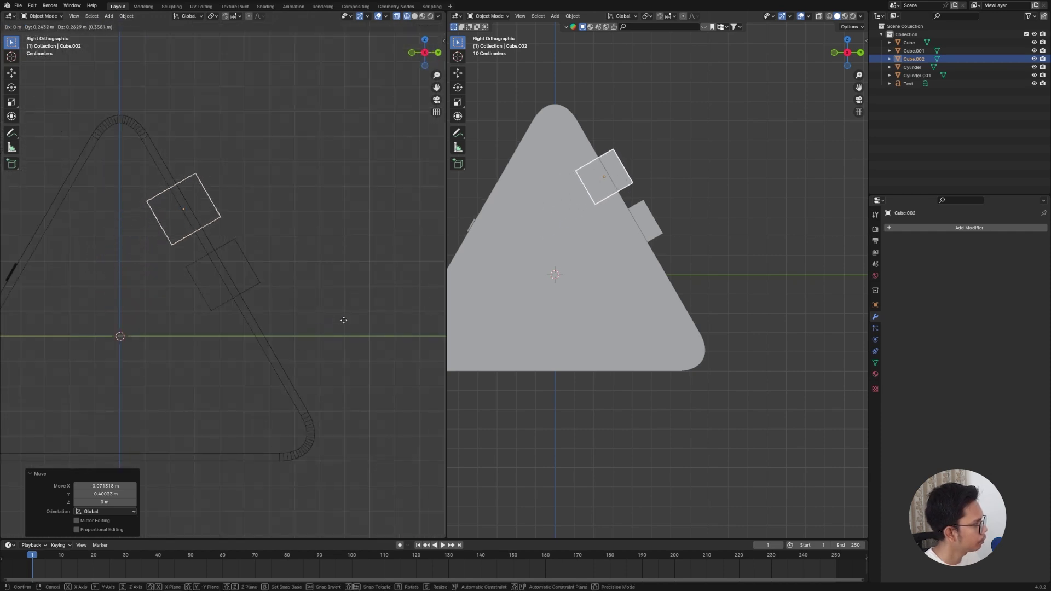
click(343, 320)
key(KP_Decimal)
key(grave)
middle_drag(367, 344, 296, 306)
key(Tab)
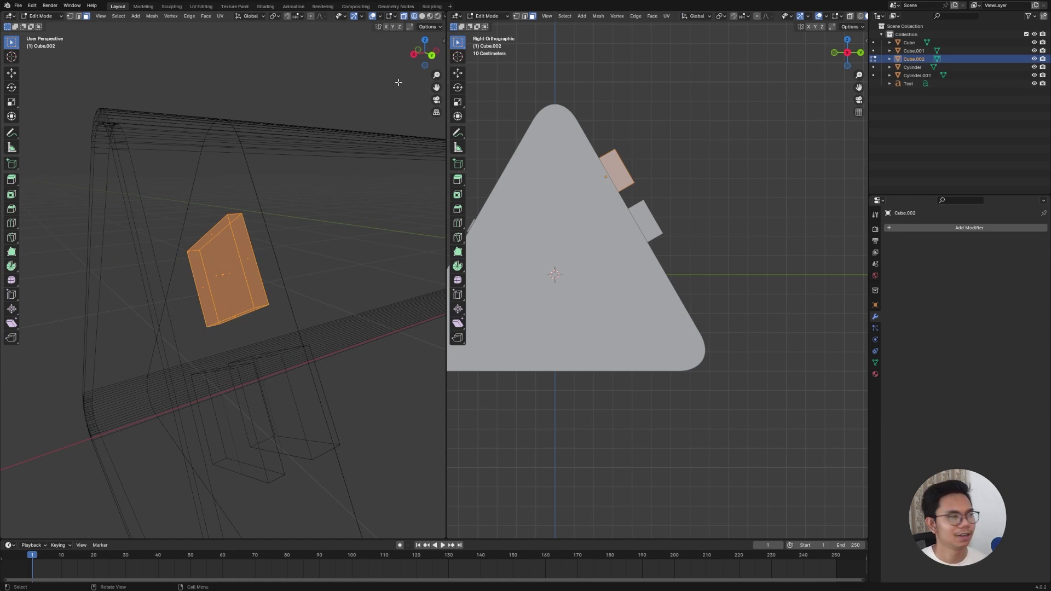
middle_drag(398, 82, 429, 113)
key(Tab)
middle_drag(409, 35, 277, 375)
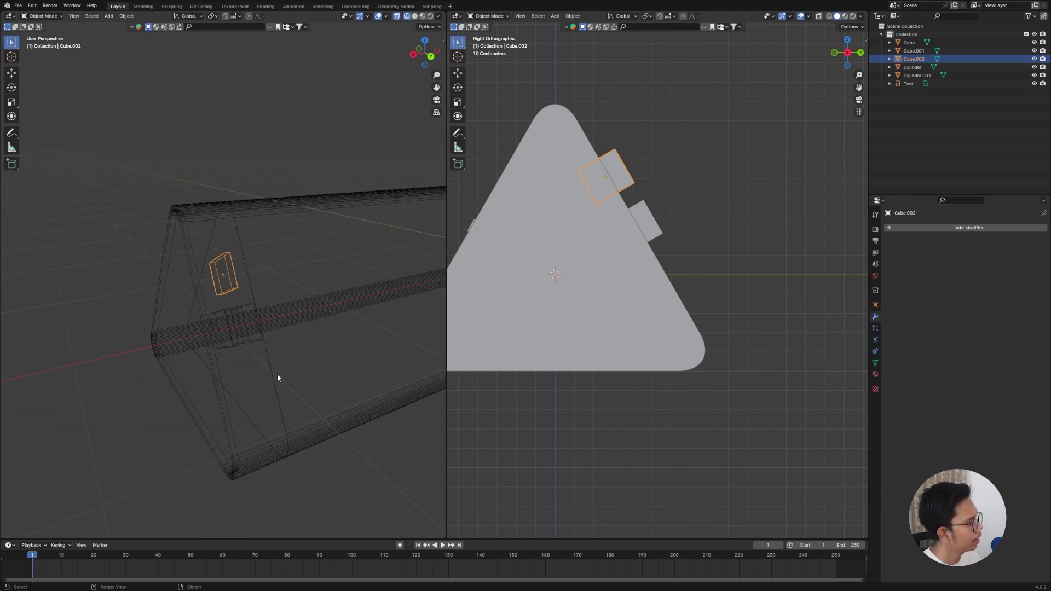
Step: Add a mesh cylinder with 32 vertices and apply auto smooth shading to it
click(136, 407)
key(shift+a)
mouse_move(132, 377)
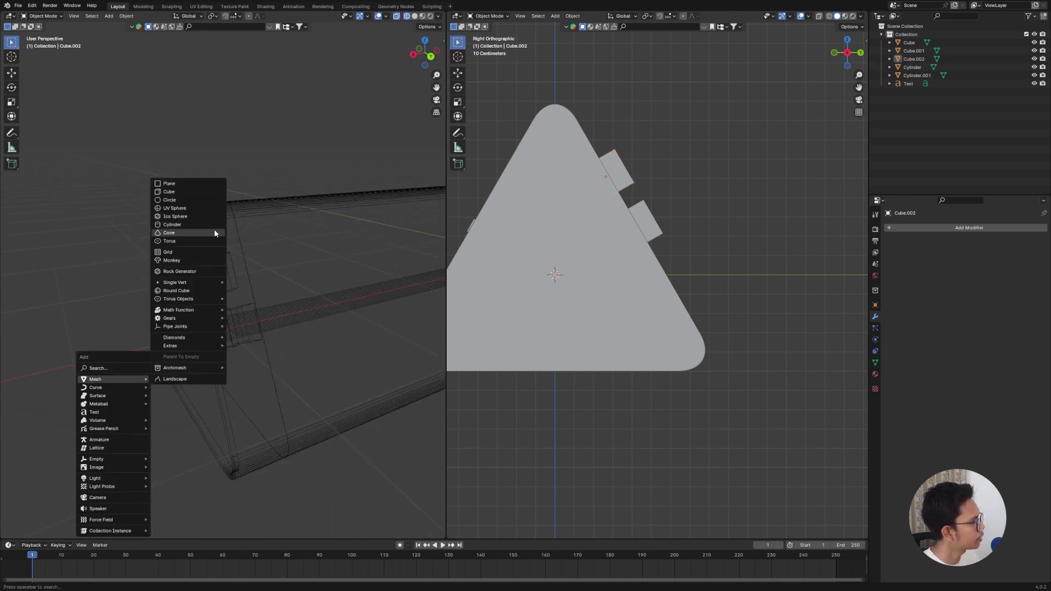
click(189, 225)
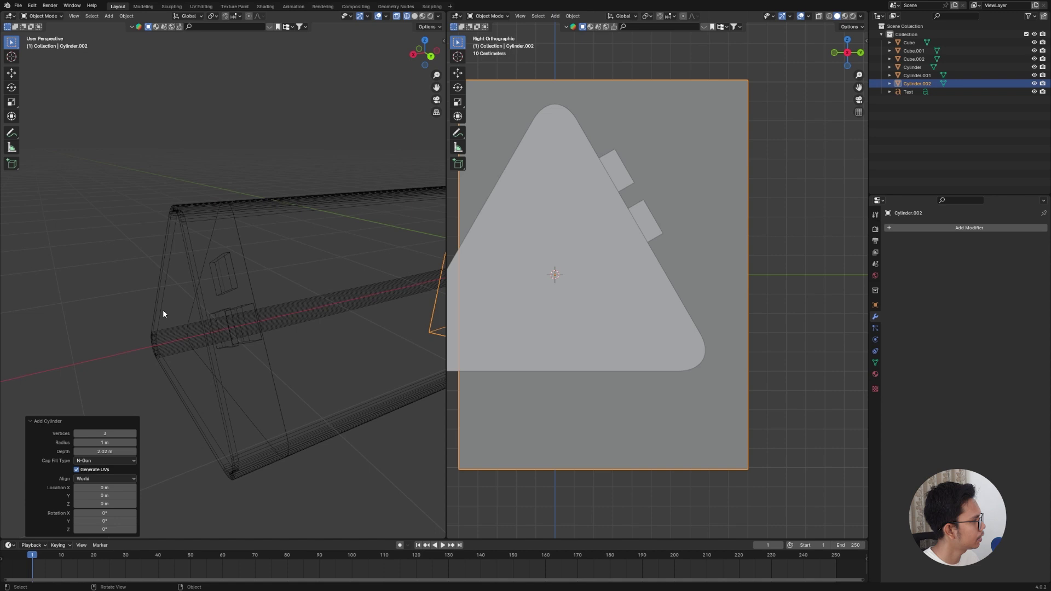
click(112, 434)
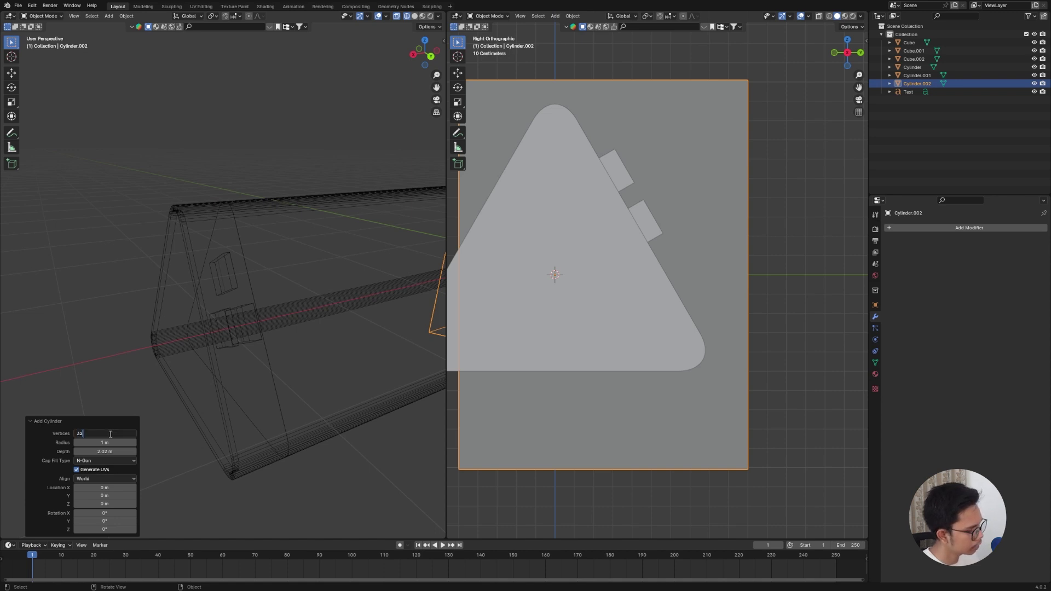
text(32)
key(Return)
right_click(634, 418)
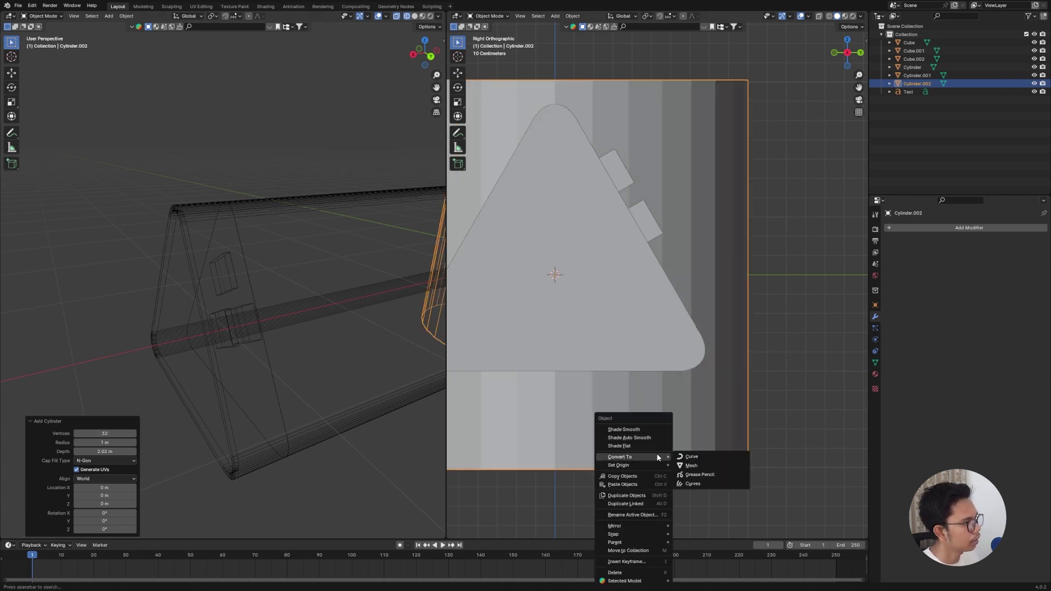
click(655, 435)
Step: Move the cylinder about 4.04 m along X to the body's end near the cubes and scale it to 0.075
scroll(255, 356, down, 3)
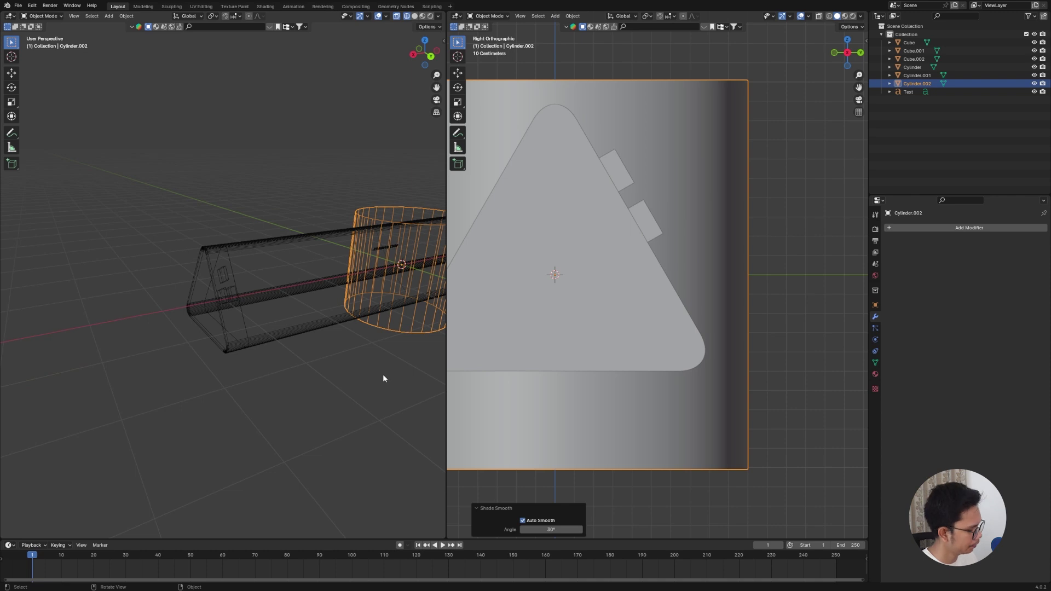
key(g)
key(x)
click(199, 396)
key(s)
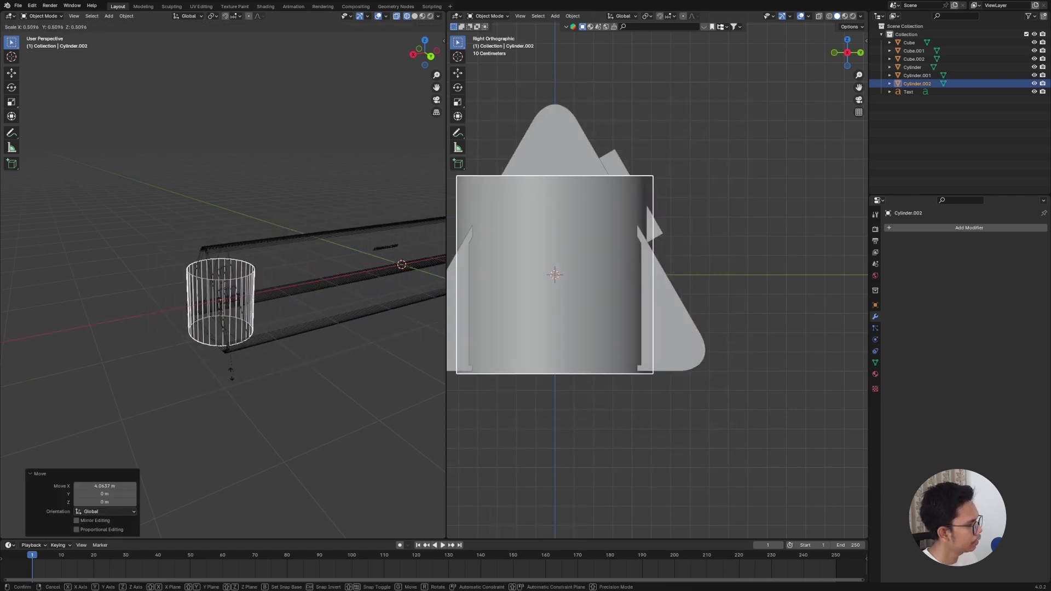
click(220, 307)
Step: Move the cylinder about 0.574 m along Y onto the rear slanted side and nudge it about -0.01 m along Y
key(KP_1)
key(KP_Decimal)
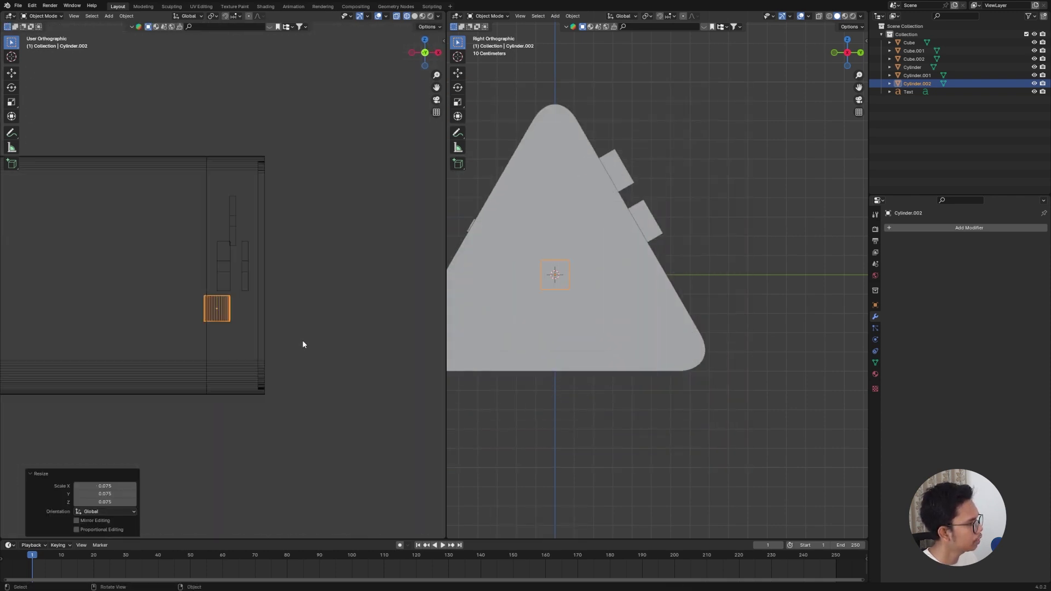
key(KP_3)
scroll(359, 327, down, 9)
key(g)
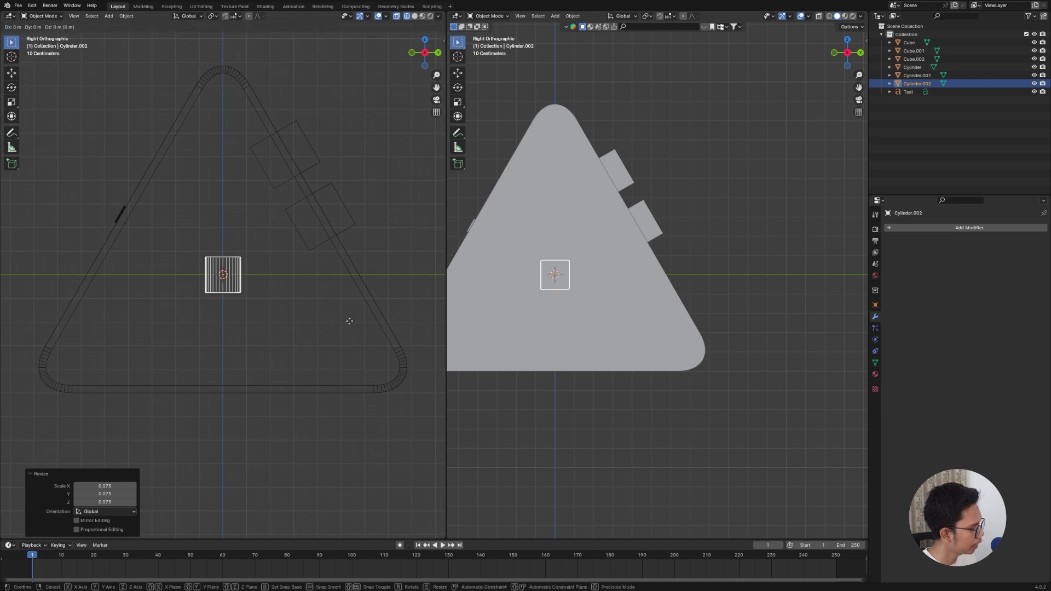
key(y)
click(41, 331)
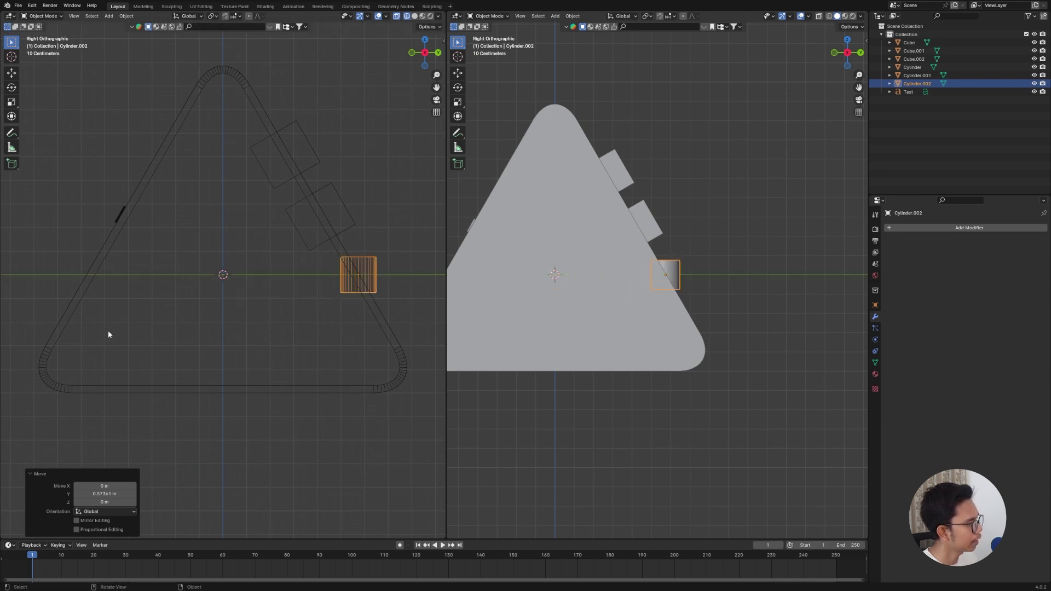
key(KP_Decimal)
scroll(343, 375, down, 4)
key(g)
key(y)
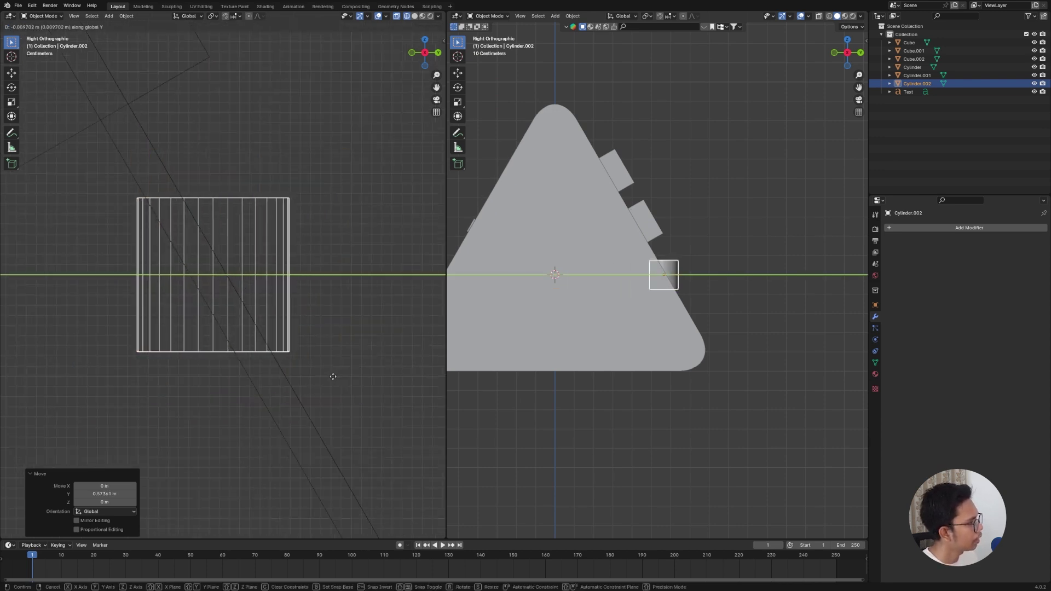
click(333, 377)
Step: Rotate the cylinder about 63.8° in right view toward the slanted side's angle and scale it to about 0.356
key(r)
click(157, 453)
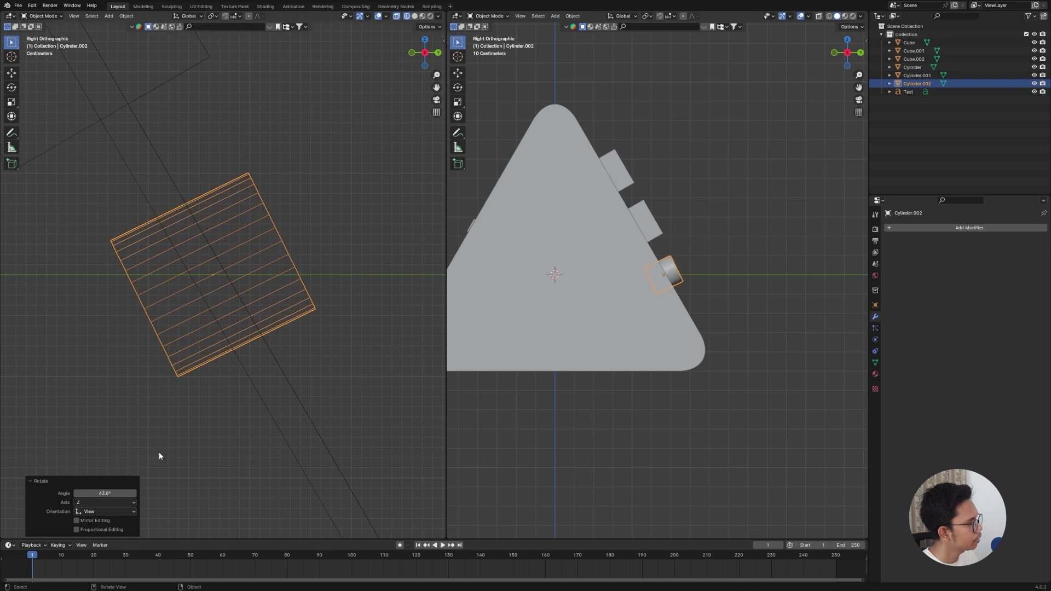
key(s)
click(245, 334)
Step: Move the cylinder in back view about 0.104 m along X and -0.045 m along Z, below the cubes
key(grave)
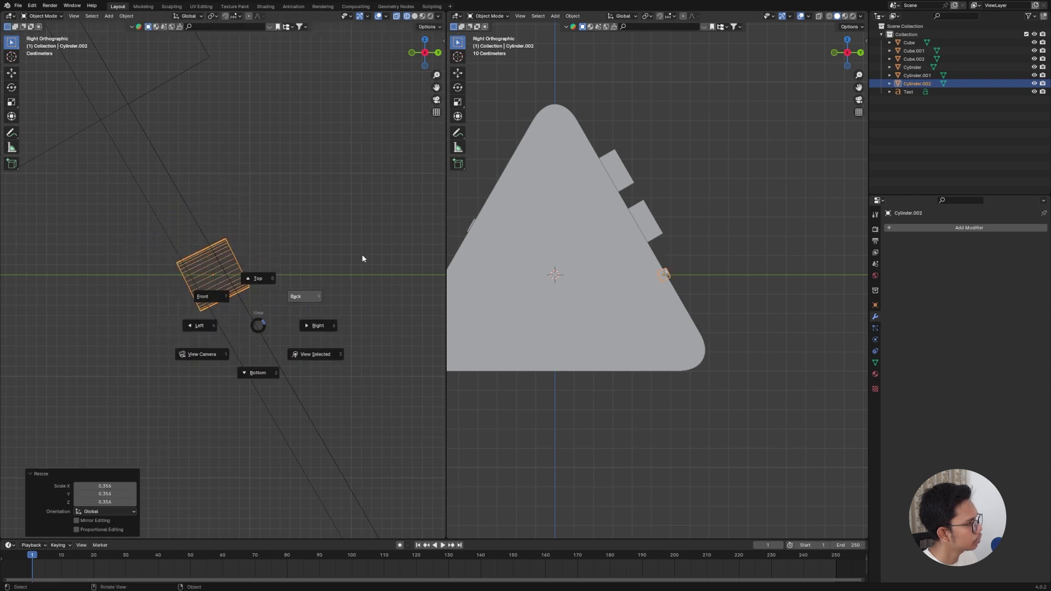
click(364, 258)
key(g)
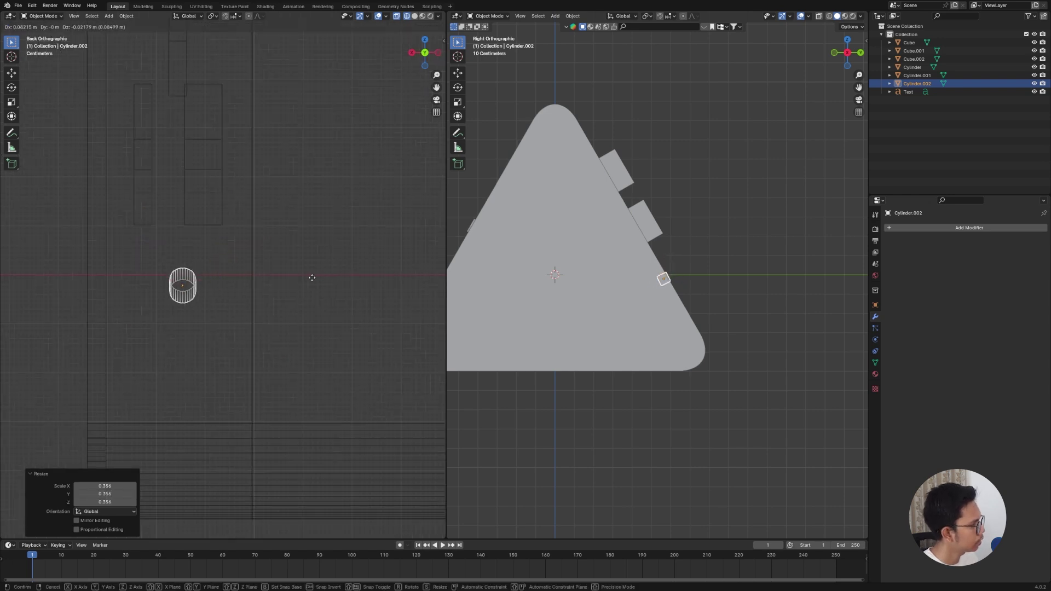
click(301, 289)
Step: Rotate the cylinder by -5° in right view and move it about 0.015 m along Y and 0.006 m along Z
key(KP_1)
key(KP_Decimal)
key(grave)
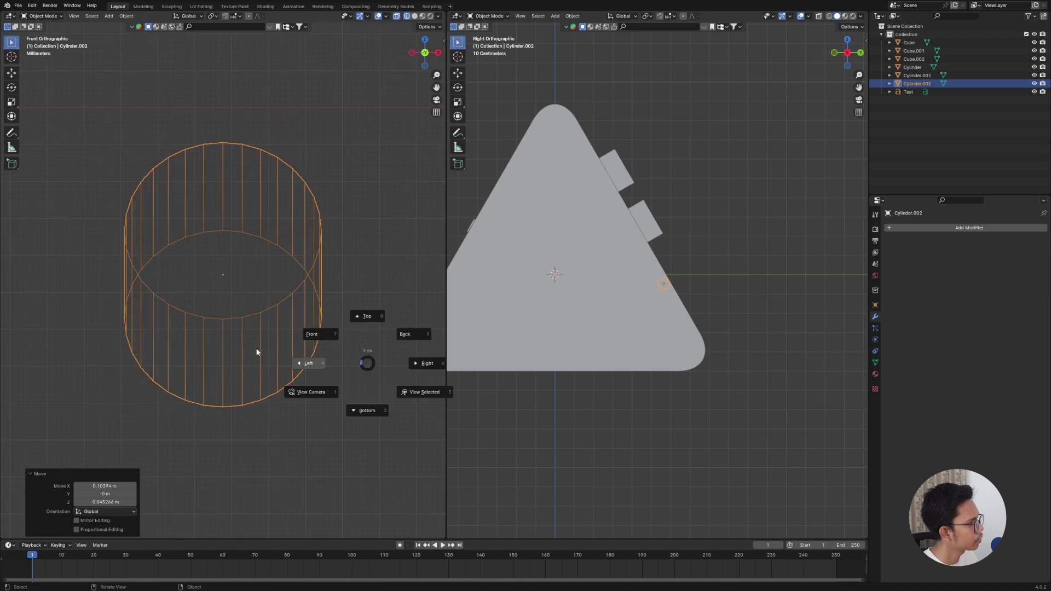
click(438, 352)
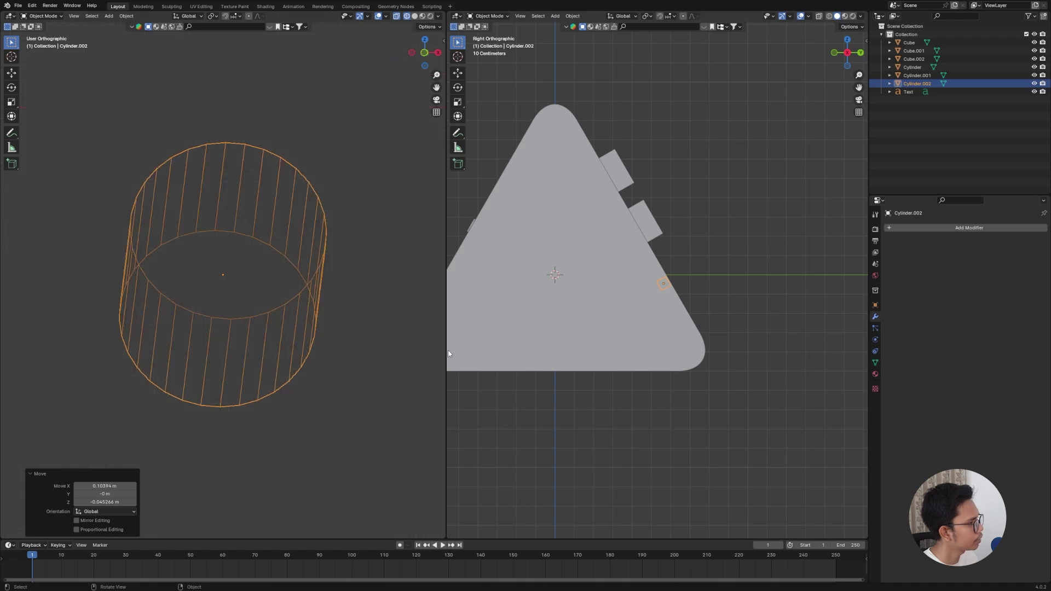
key(r)
click(405, 336)
key(g)
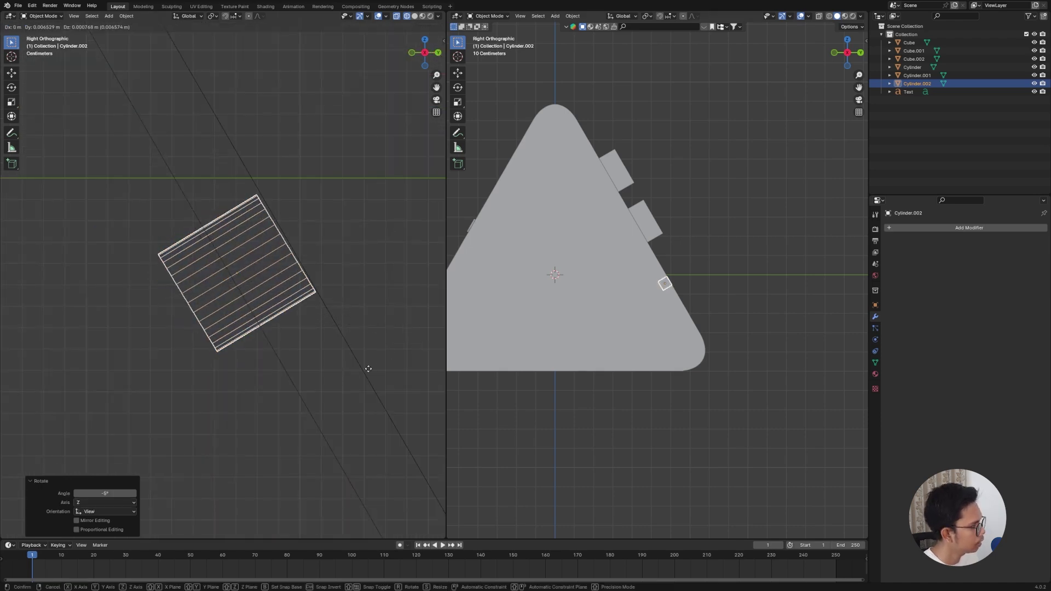
click(357, 373)
Step: Show the model in solid shading and raise the cylinder in back view, closer beneath the two lower cubes
middle_drag(358, 373, 389, 102)
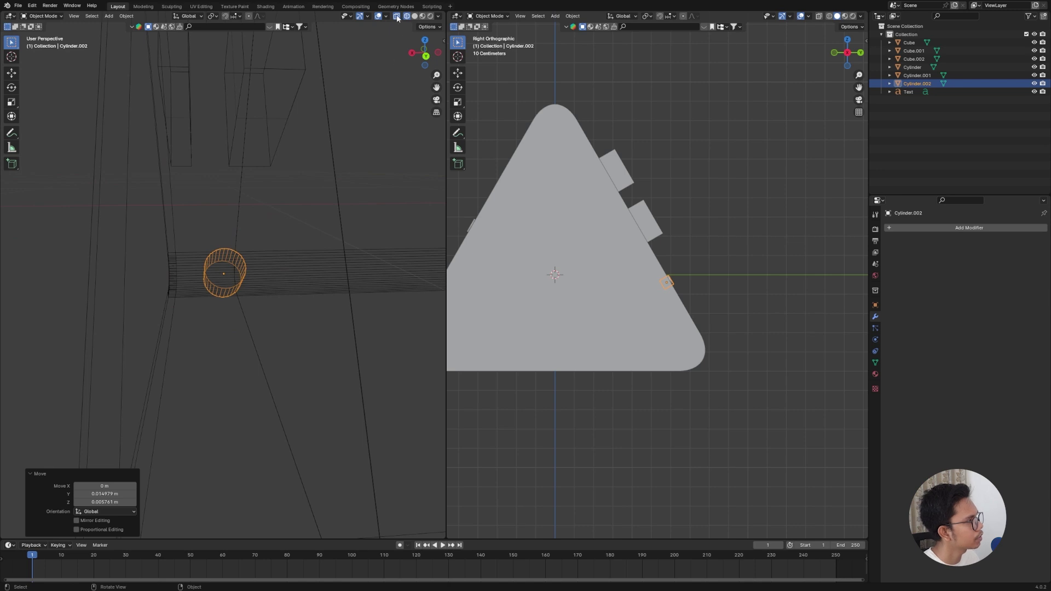
middle_drag(397, 18, 399, 56)
click(415, 16)
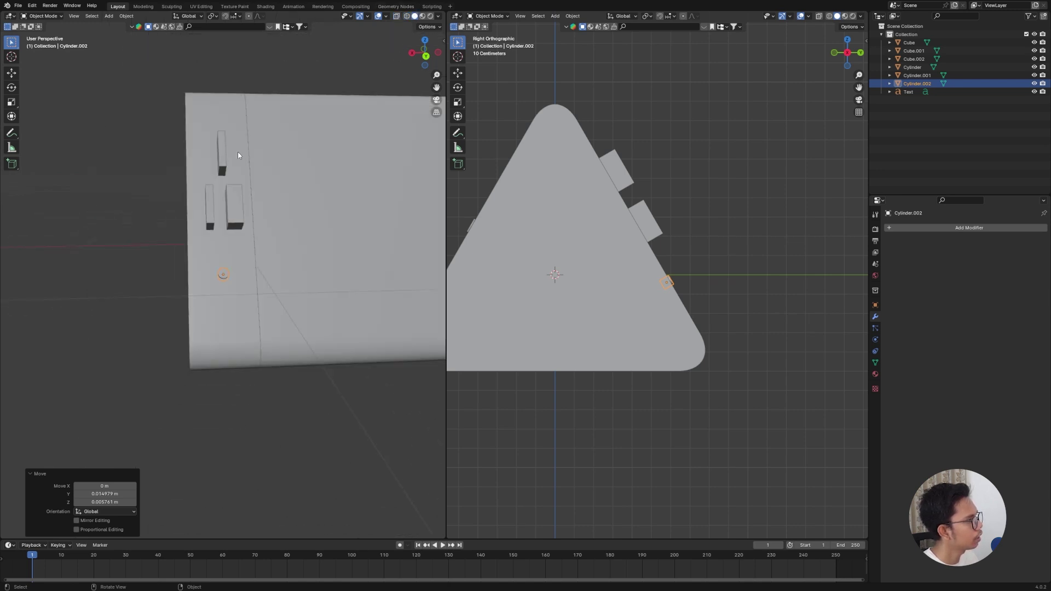
mouse_move(238, 152)
middle_down()
mouse_move(226, 208)
mouse_move(350, 232)
mouse_move(425, 131)
middle_up()
key(ctrl+KP_1)
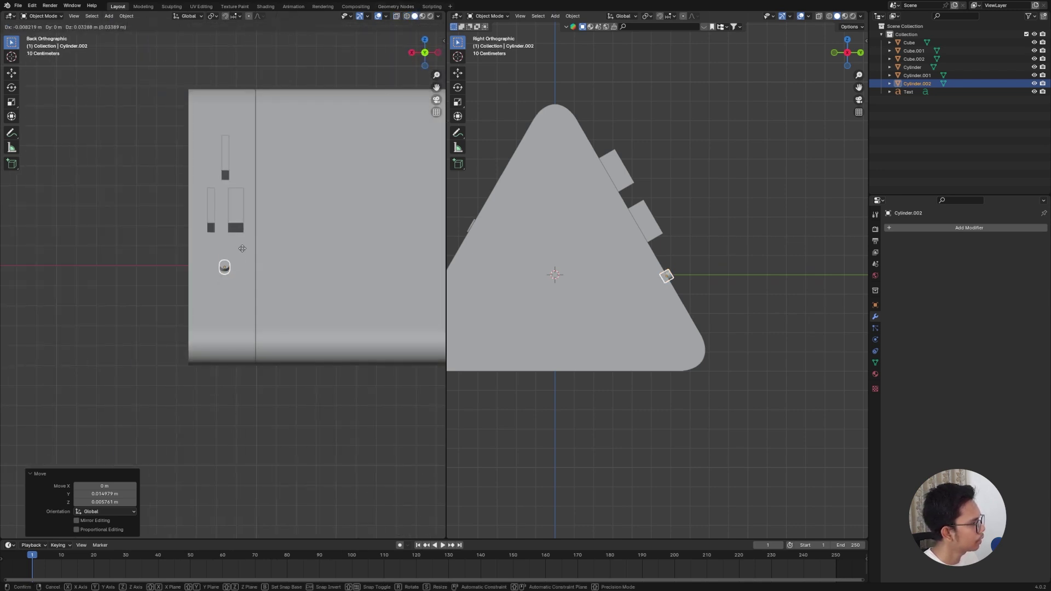
key(g)
click(238, 243)
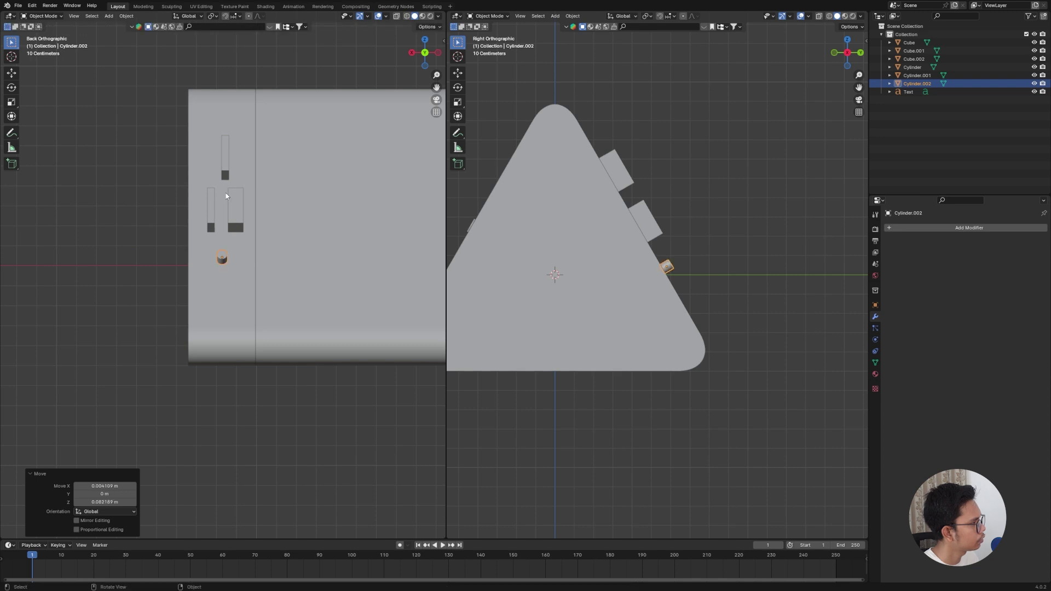
Step: Move the upper narrow cube about 0.016 m along X in back view to center it above the lower pair
click(225, 181)
key(g)
key(x)
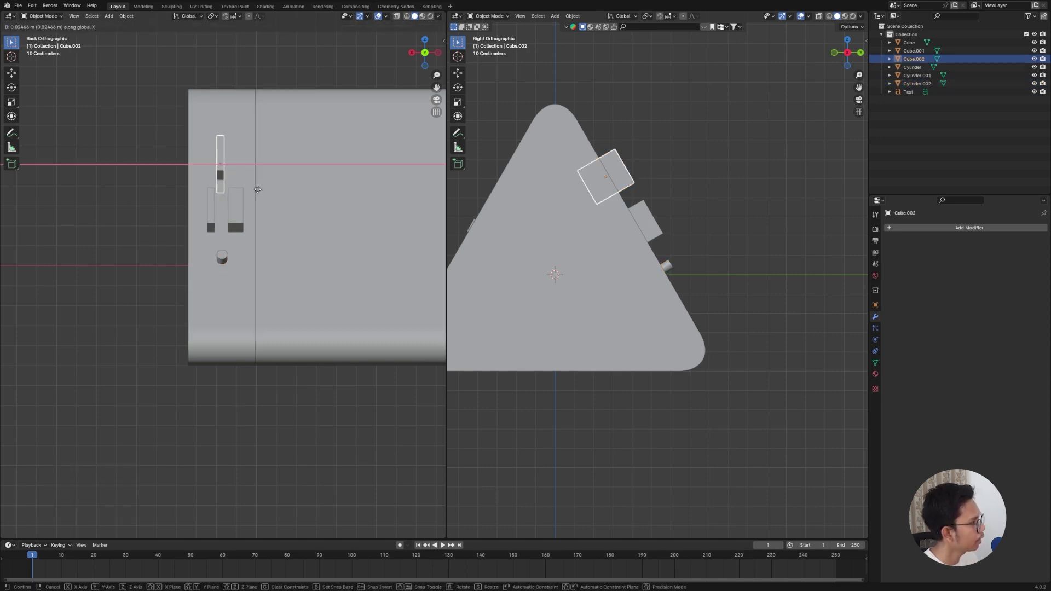
click(259, 189)
Step: Move the cylinder in right view about -0.052 m along Y and 0.050 m along Z, back onto the slanted surface
key(ctrl+KP_7)
click(294, 263)
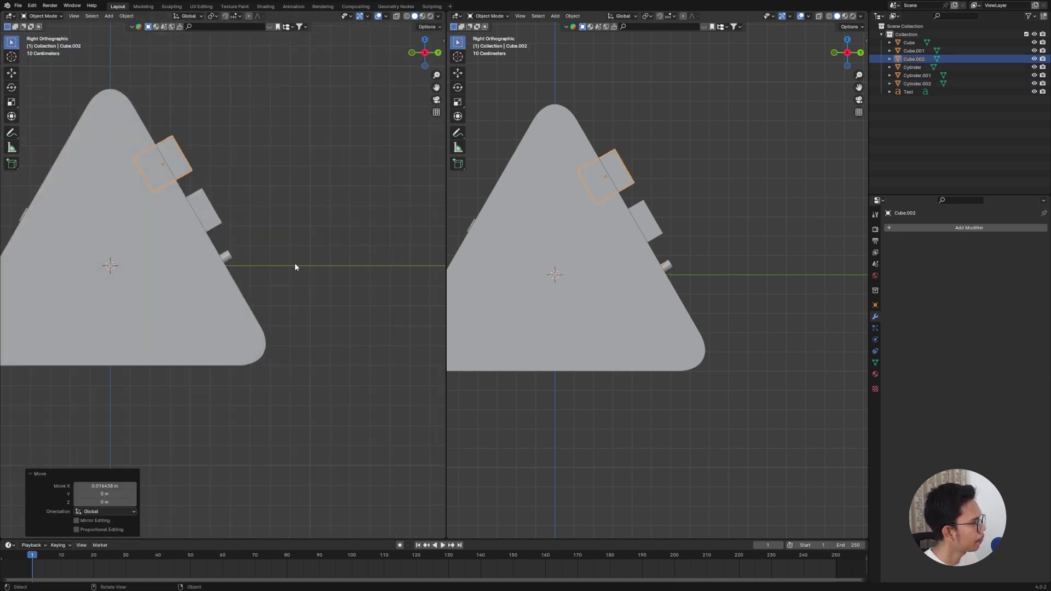
key(grave)
click(353, 254)
scroll(331, 254, up, 3)
click(219, 243)
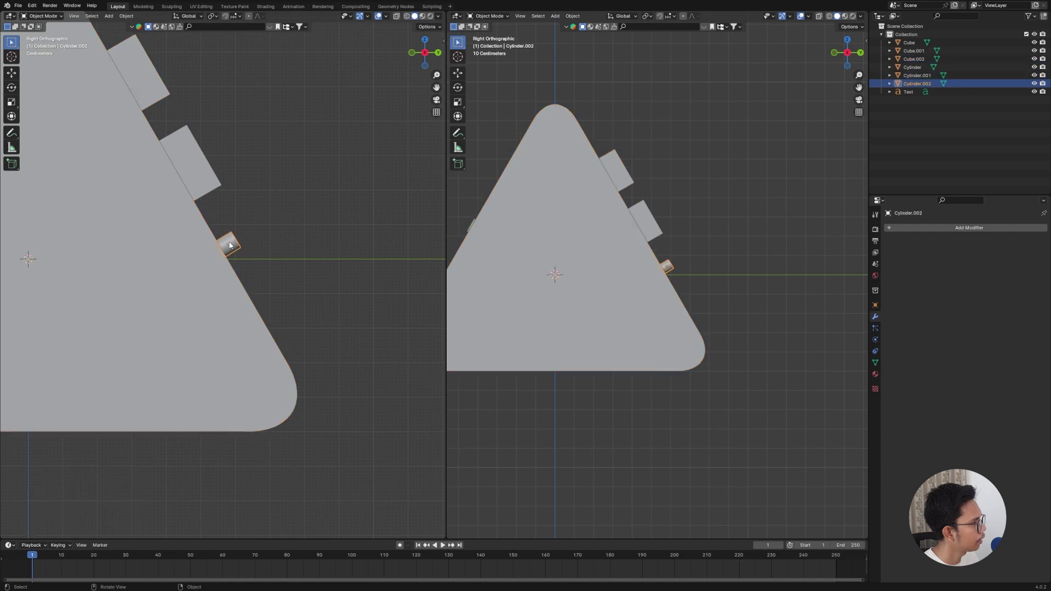
key(g)
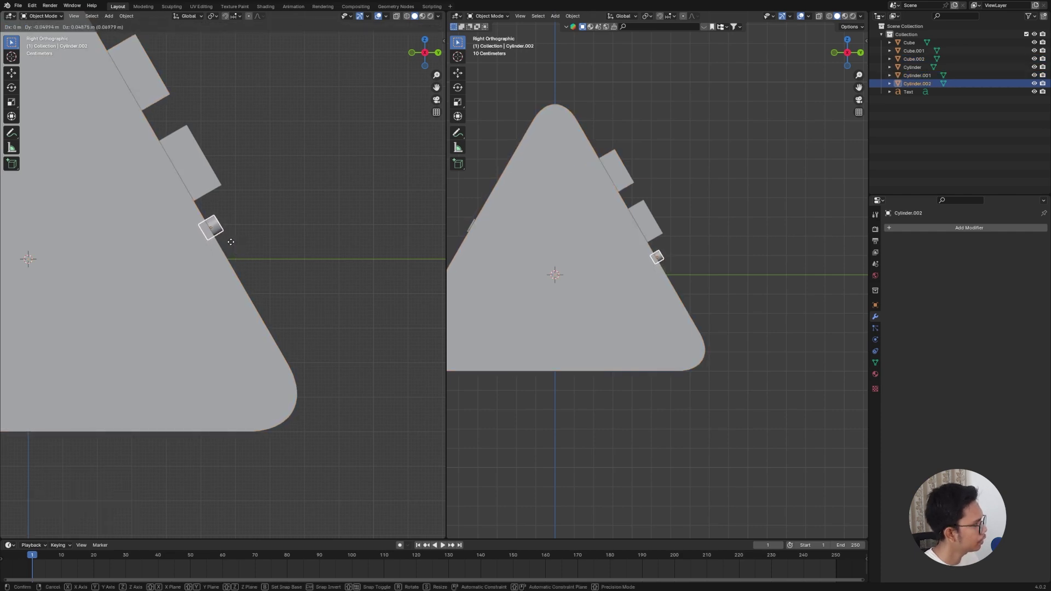
click(230, 241)
mouse_move(230, 241)
middle_down()
mouse_move(210, 241)
mouse_move(248, 245)
mouse_move(235, 230)
middle_up()
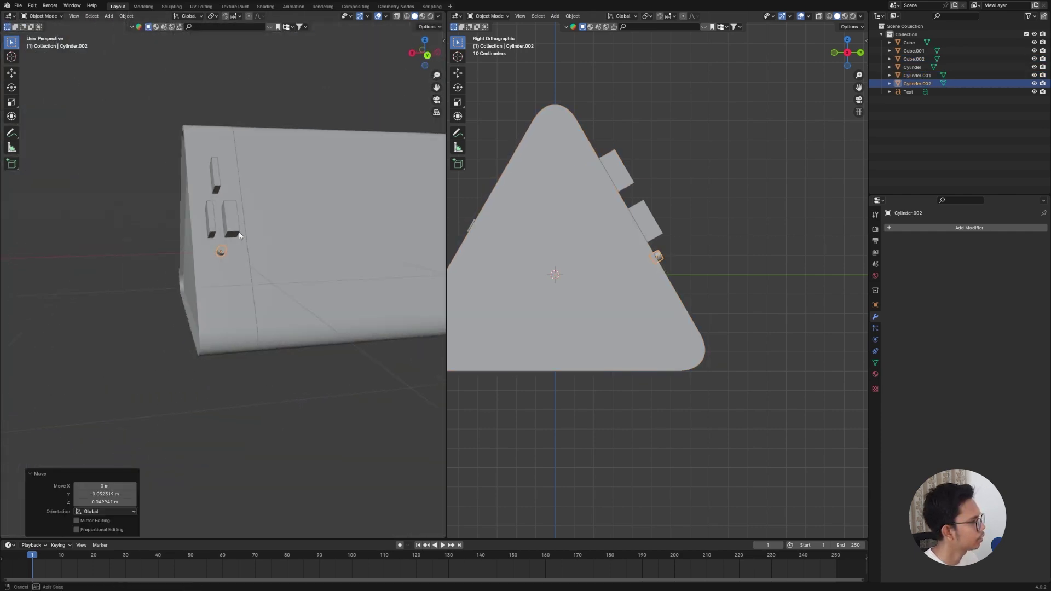
Step: Add a Boolean modifier to the end caps that carry the small cubes and cylinder
click(235, 231)
click(237, 272)
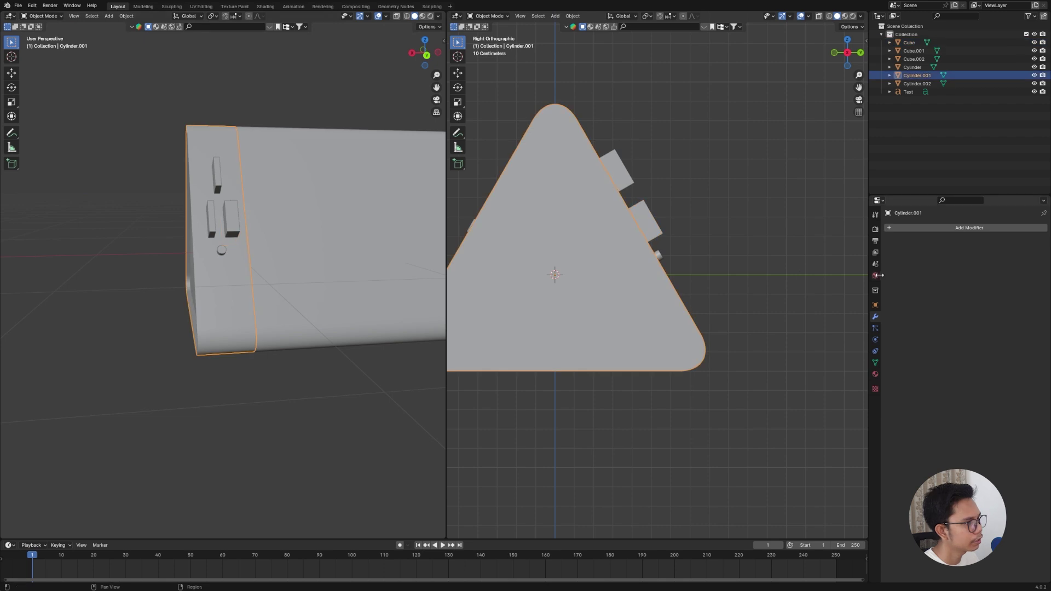
click(1005, 230)
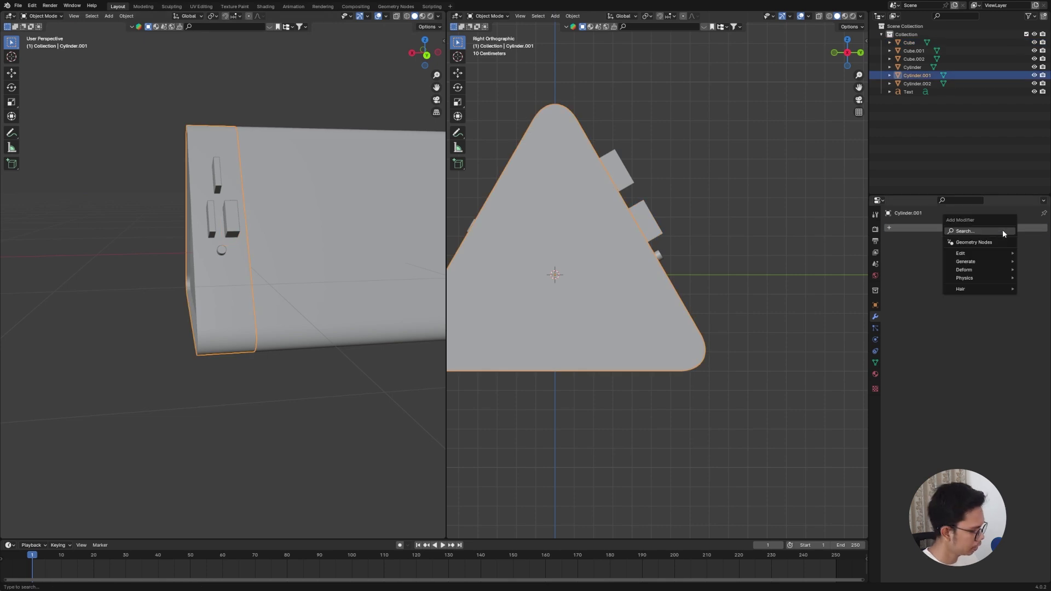
click(1005, 232)
text(BOLL)
click(994, 246)
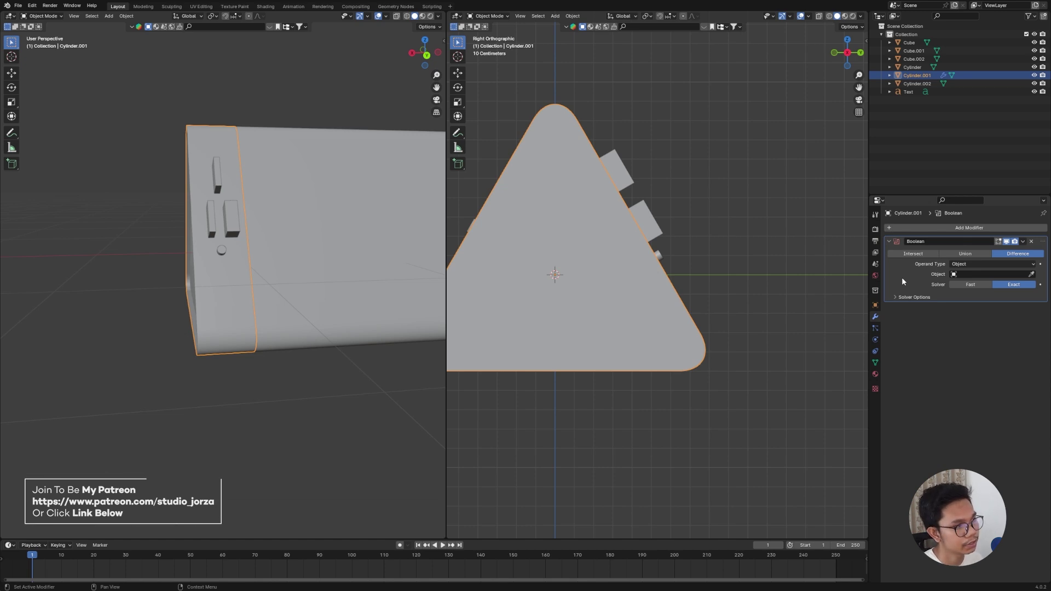
Step: Duplicate the end caps' Difference Boolean for each port and assign the small cubes and cylinder as cutting objects
key(shift+d)
key(shift+d)
key(shift+d)
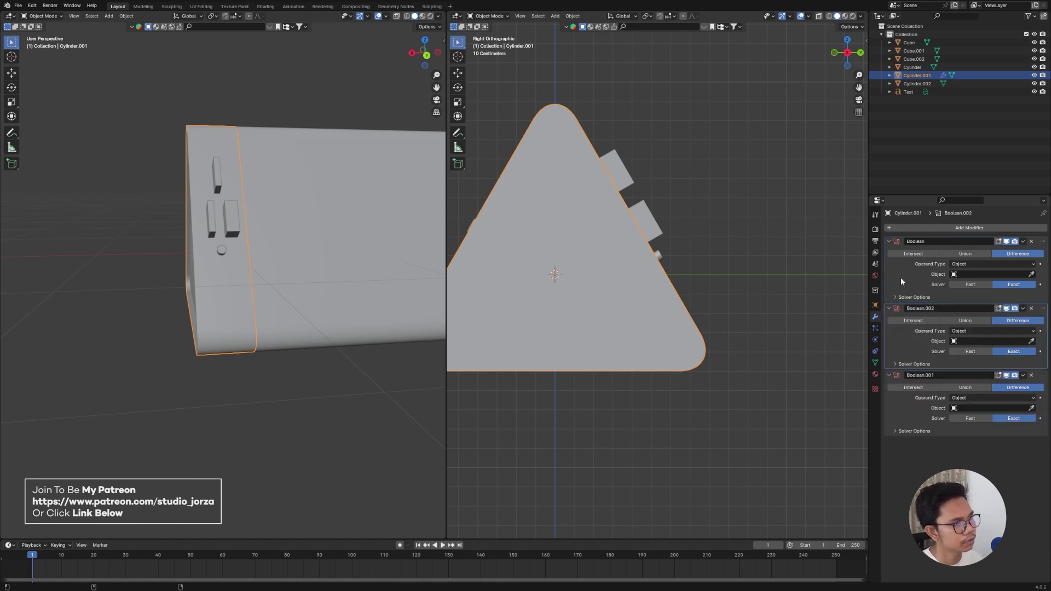
click(1036, 278)
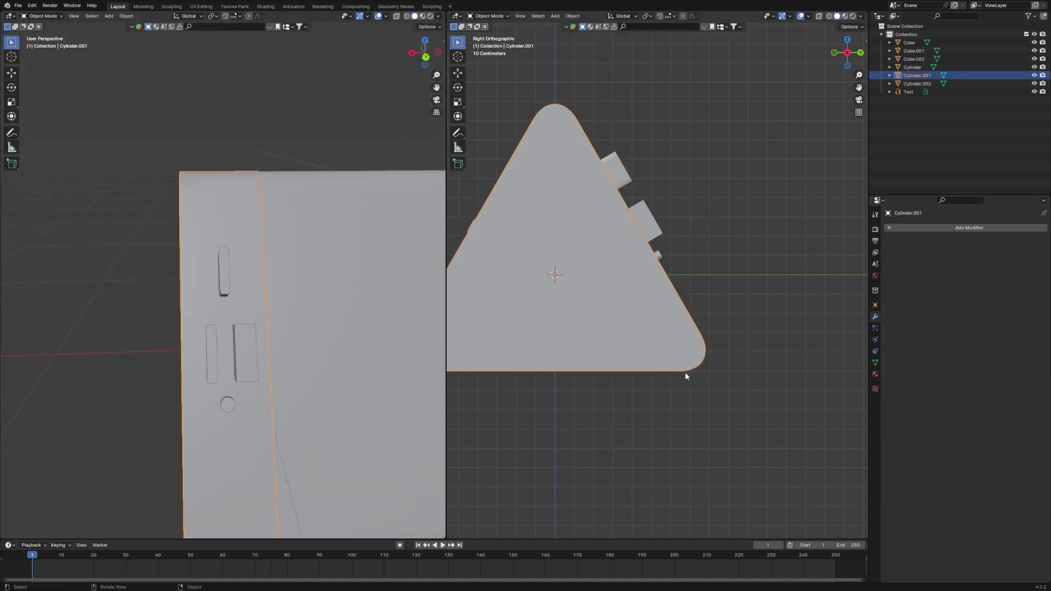
Step: Turn off X-ray and delete the remaining cylinder and cube cutters from the port cutouts
key(s)
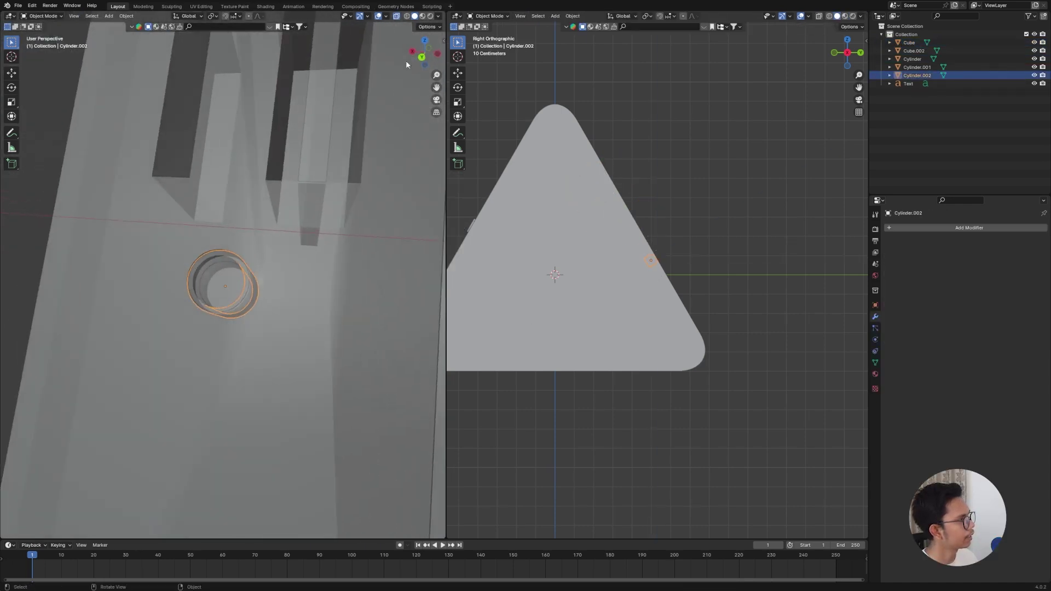
click(397, 17)
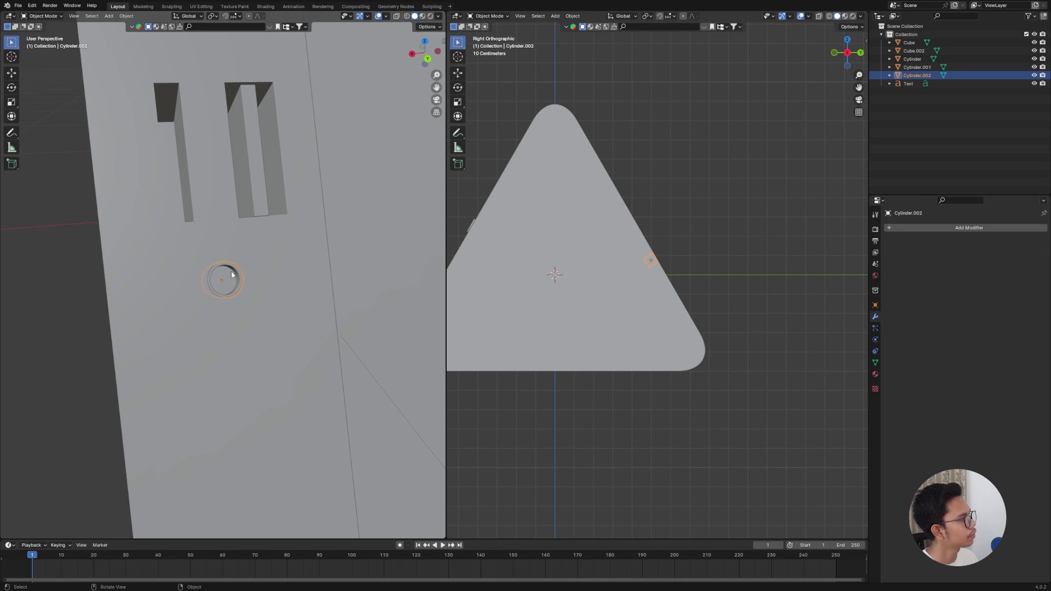
shift+click(262, 177)
scroll(257, 167, down, 2)
middle_drag(257, 167, 245, 149)
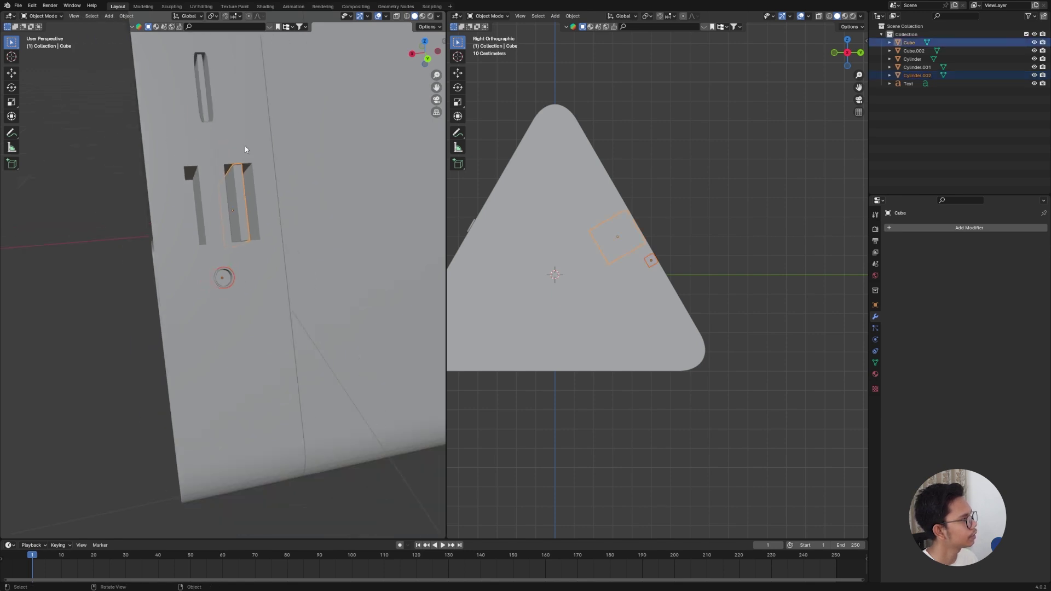
shift+click(204, 108)
shift+click(248, 113)
key(ctrl+shift+KP_Subtract)
scroll(238, 189, down, 4)
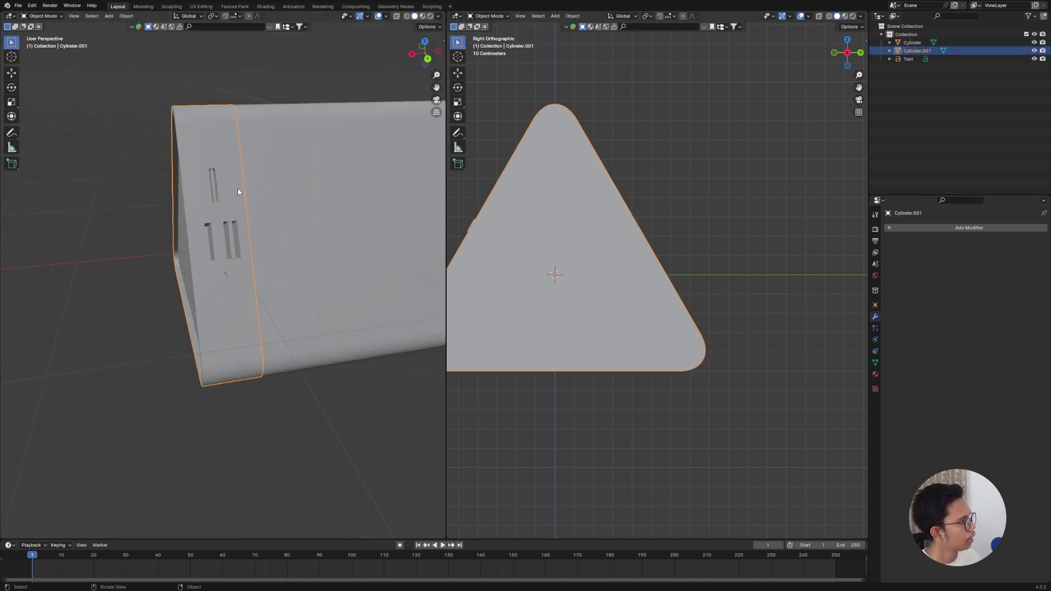
Step: Add a Bevel modifier with 20 segments to the end caps
middle_drag(238, 191, 337, 283)
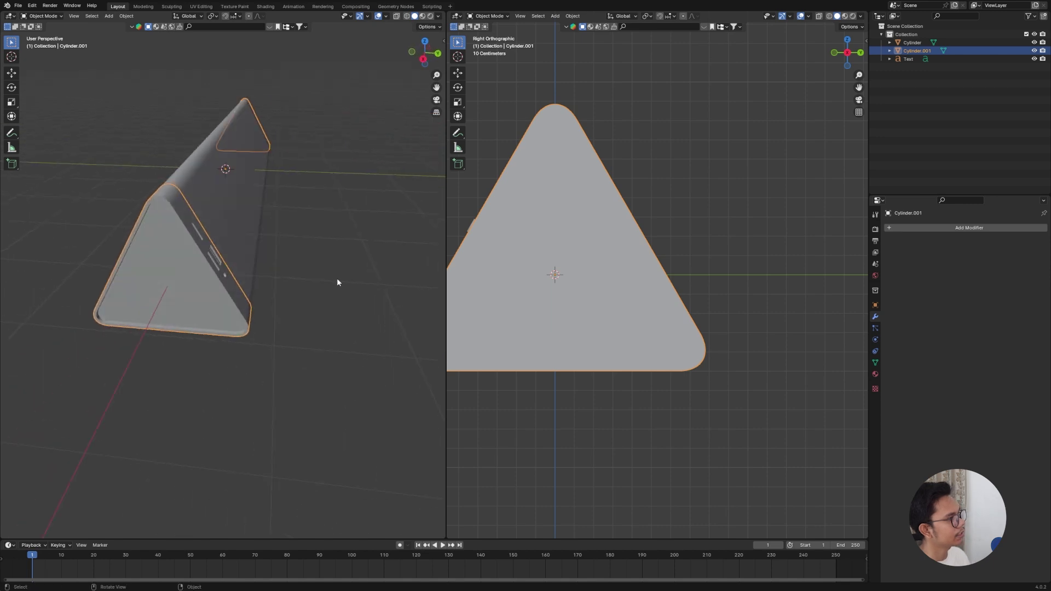
click(944, 228)
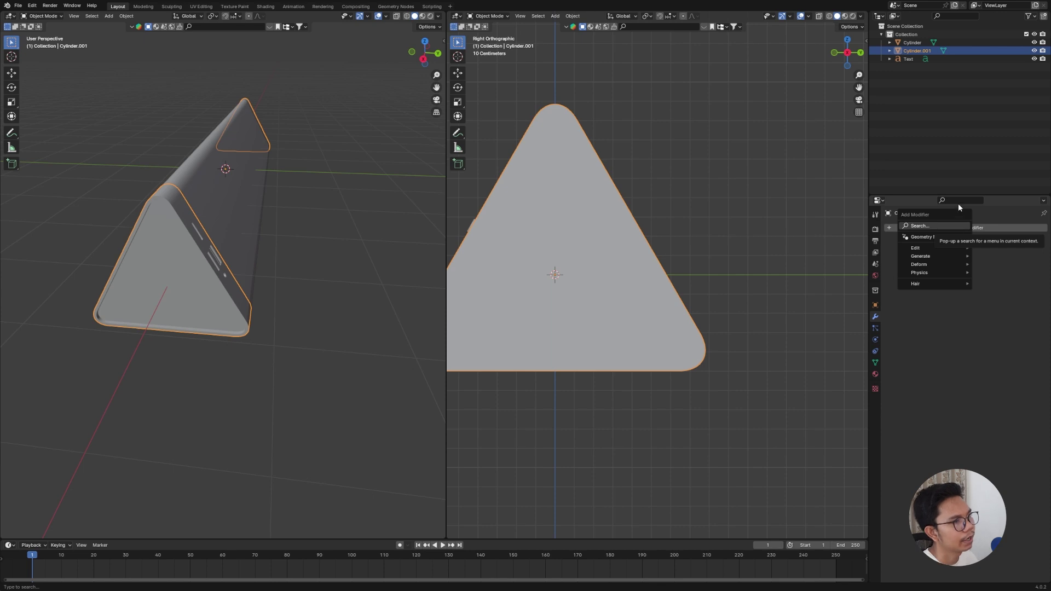
click(1003, 229)
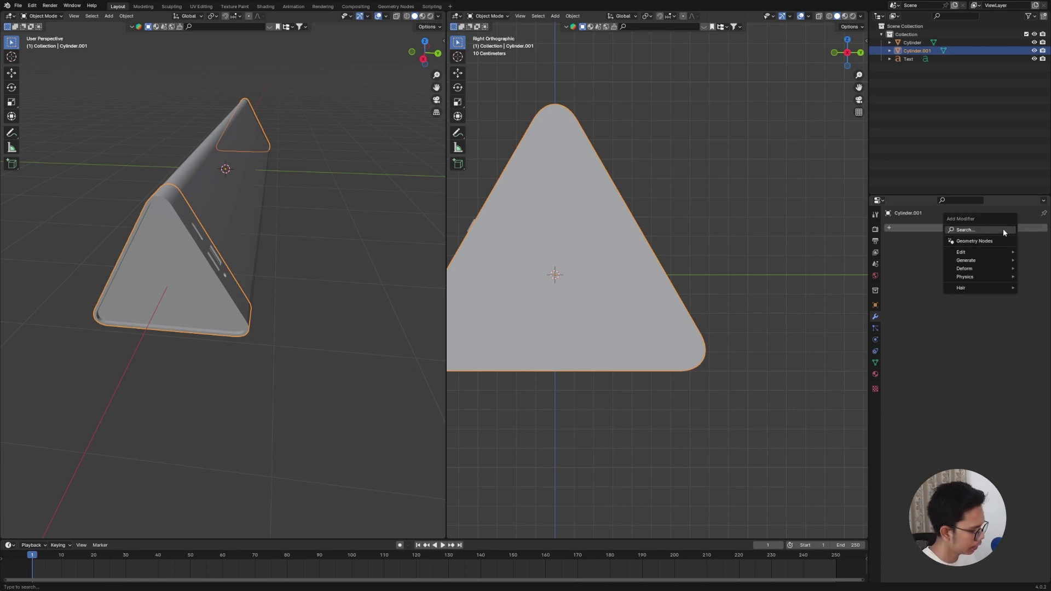
text(bevel)
key(Return)
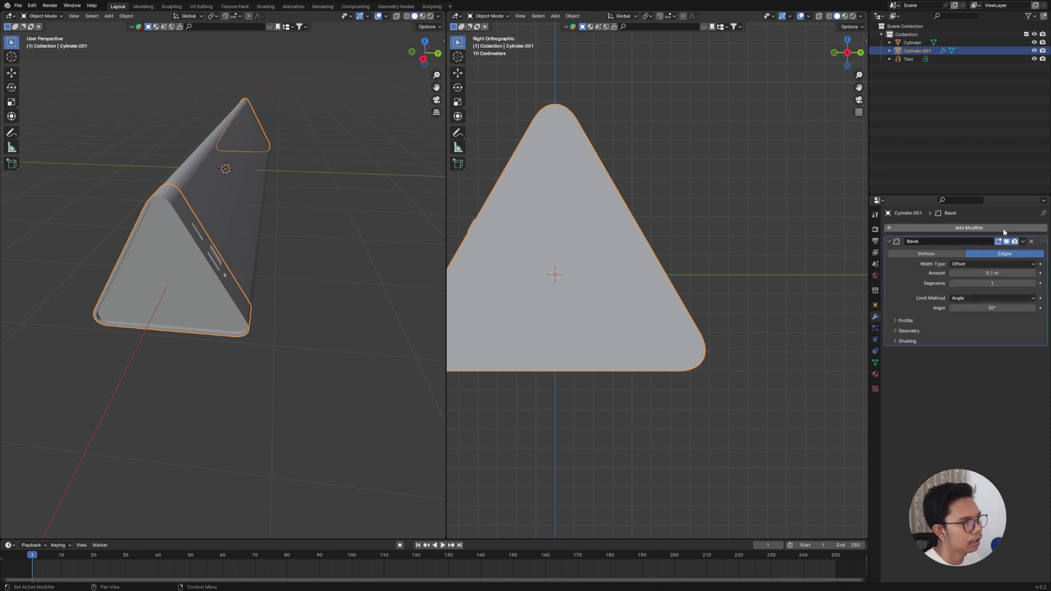
click(1011, 284)
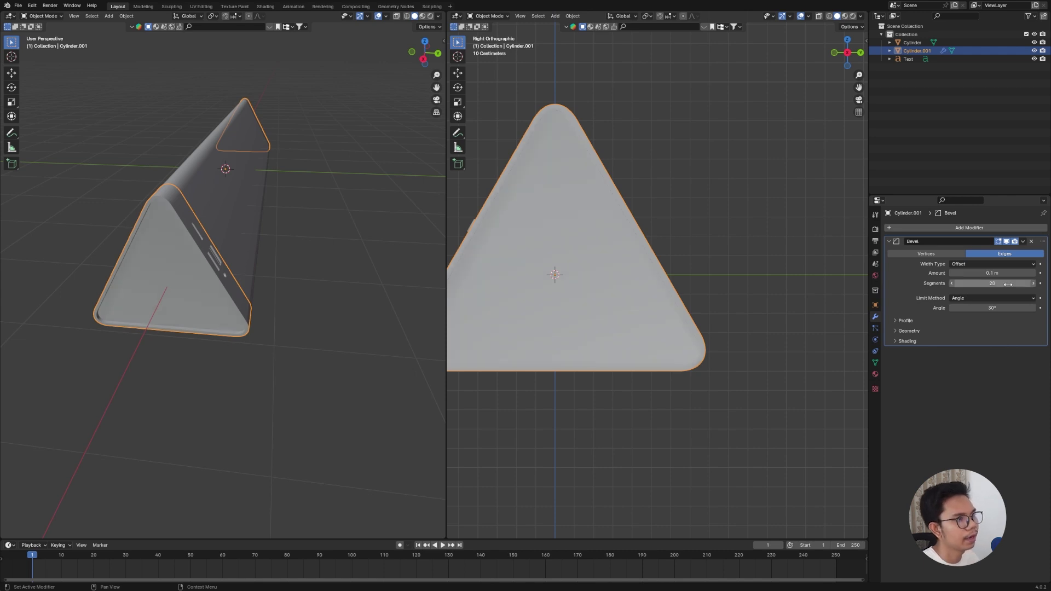
Step: Set the end caps' bevel amount to 0.01 m and save the file
click(1015, 273)
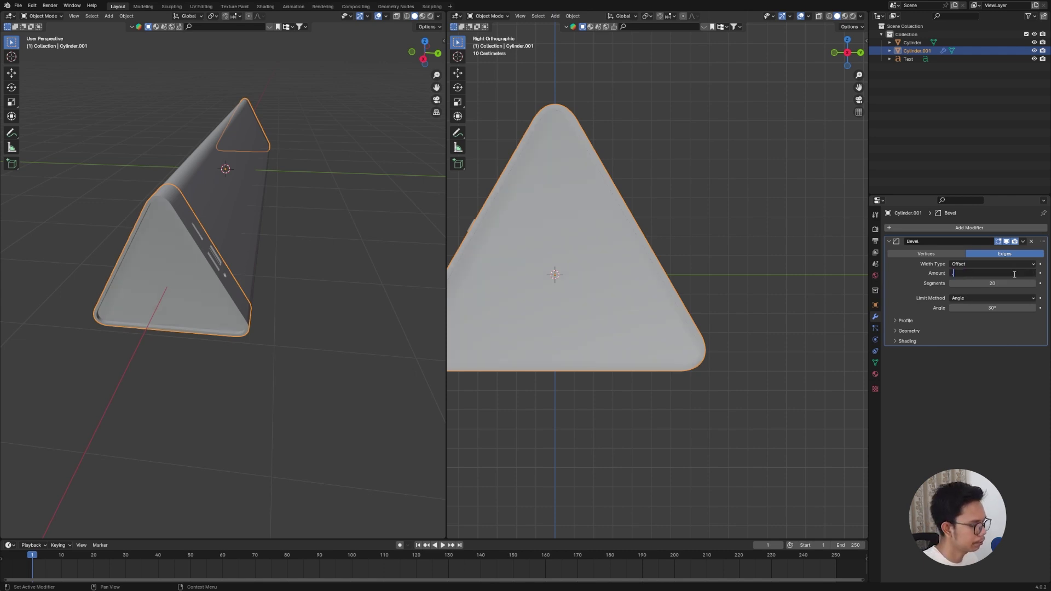
click(307, 273)
middle_drag(308, 273, 282, 285)
scroll(327, 274, up, 5)
scroll(323, 273, down, 2)
key(ctrl+s)
Step: Add a cylinder at the origin, scaled down to a small fraction of the end face, and shade it smooth
key(KP_3)
key(shift+a)
mouse_move(307, 259)
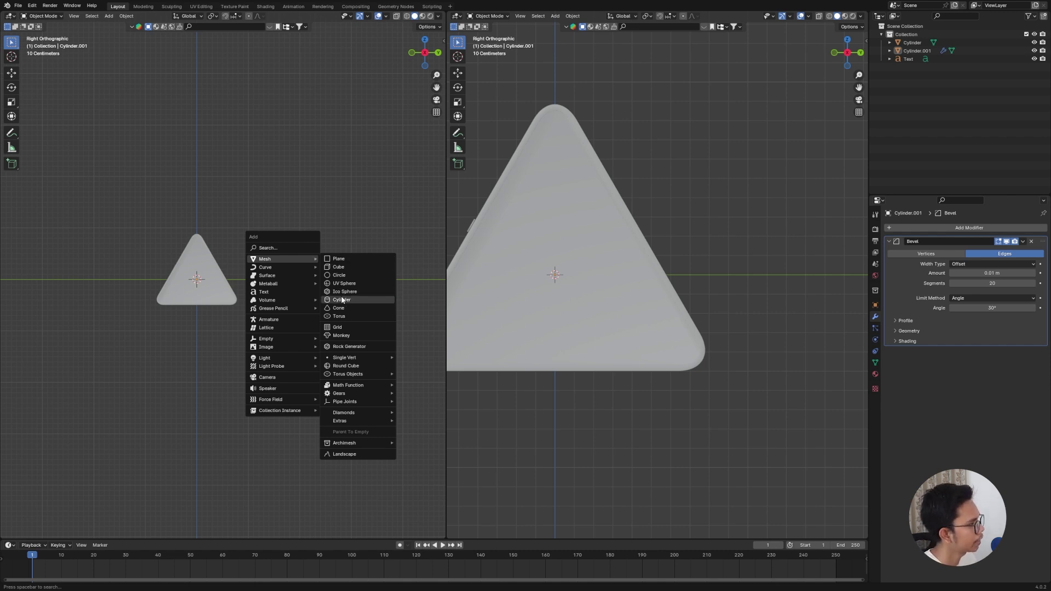
click(329, 300)
key(s)
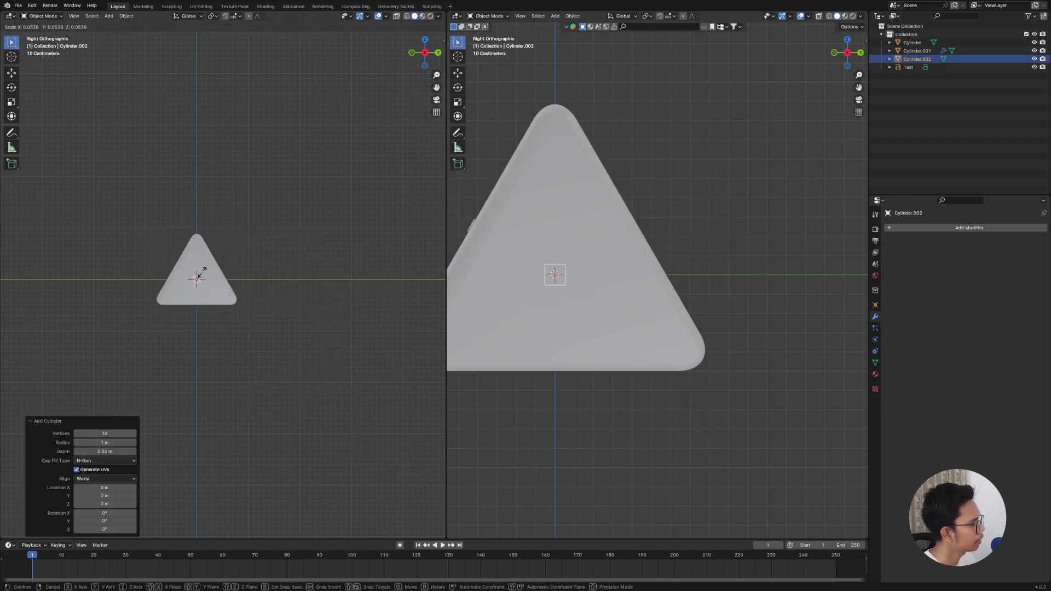
click(211, 273)
right_click(199, 285)
click(199, 285)
middle_drag(198, 285, 260, 311)
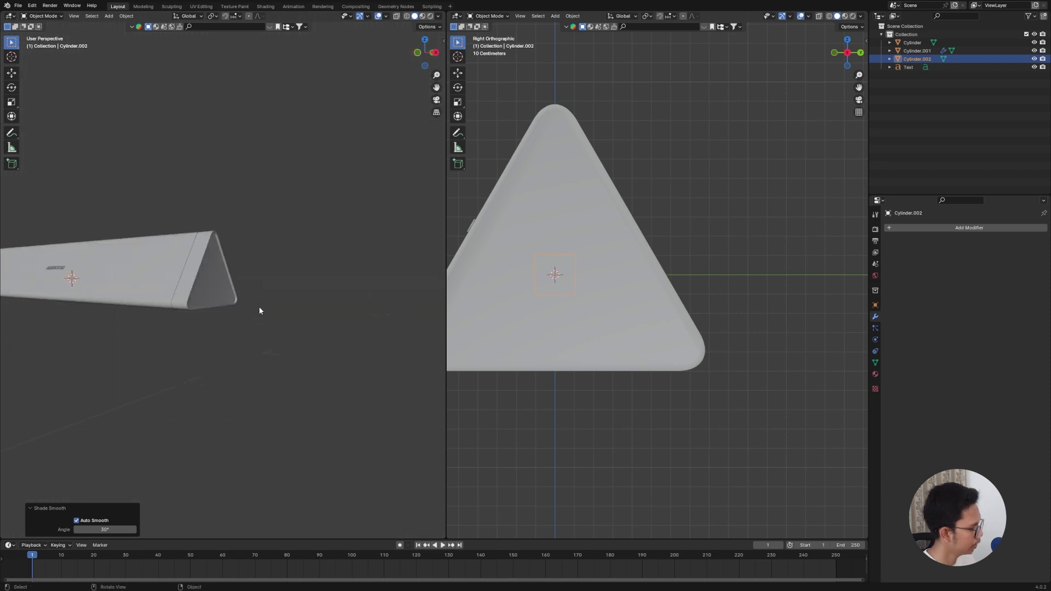
Step: Rotate the new cylinder 90° about Y and move it about 4.25 m along X into the end cap
text(ry90)
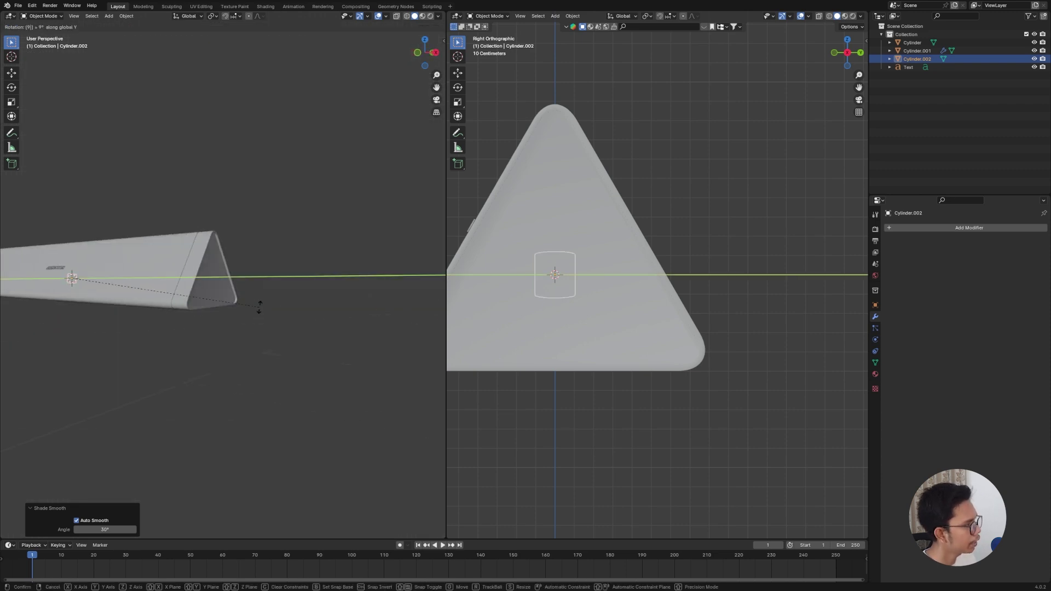
key(Return)
key(g)
key(x)
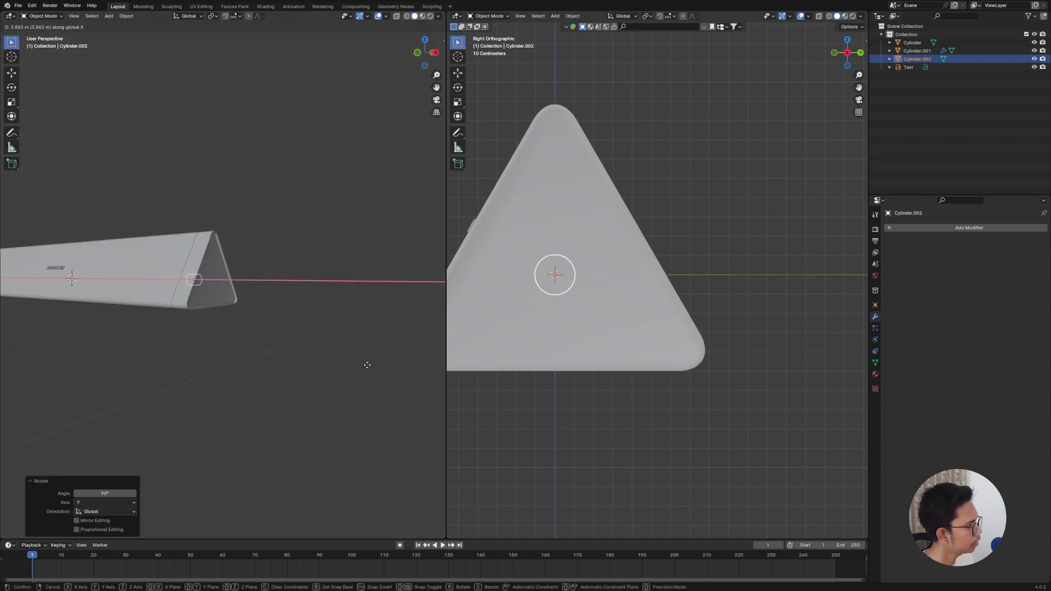
click(380, 373)
Step: Flatten the cylinder in the end cap by scaling it to about 0.48 along X
key(grave)
click(393, 410)
key(grave)
click(326, 317)
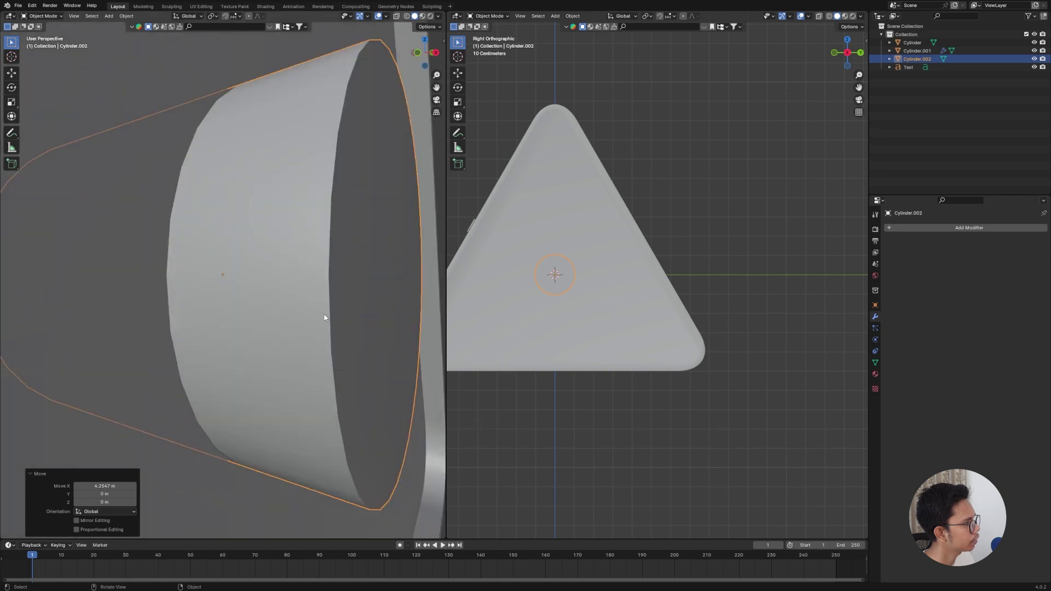
scroll(376, 350, down, 5)
key(s)
key(x)
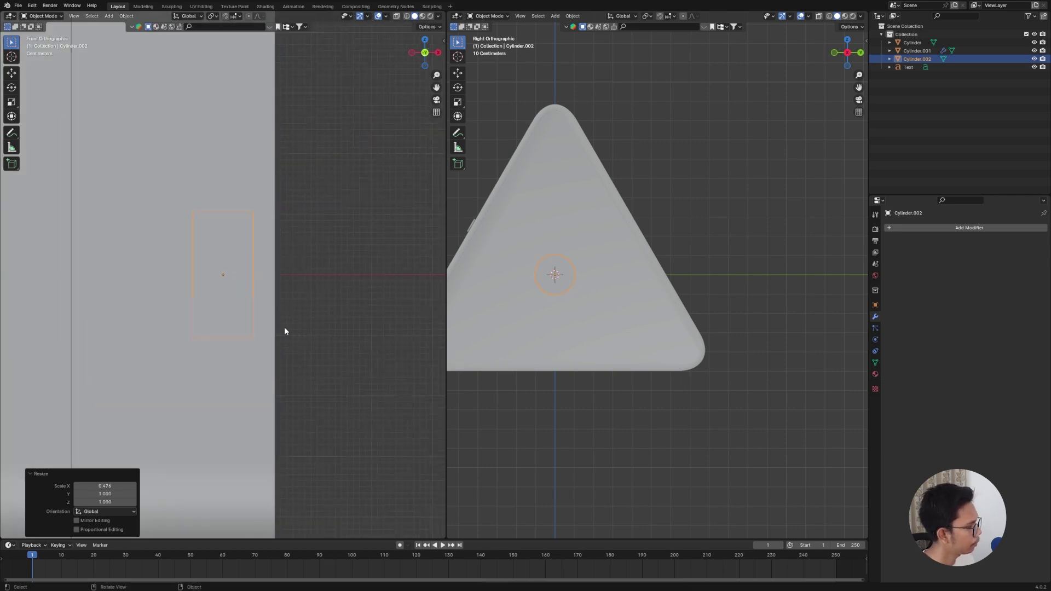
click(284, 327)
key(g)
key(y)
click(330, 330)
key(ctrl+z)
key(g)
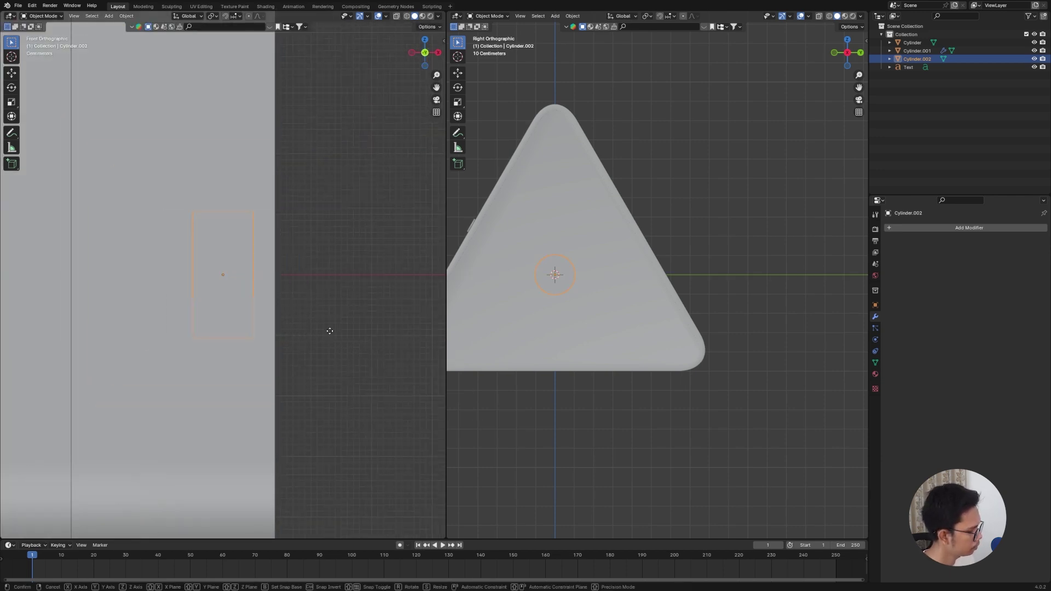
key(y)
click(353, 334)
key(ctrl+z)
Step: Move the flattened cylinder about 0.029 m along X so it protrudes further from the recessed end face
middle_drag(354, 339, 265, 343)
scroll(298, 347, up, 5)
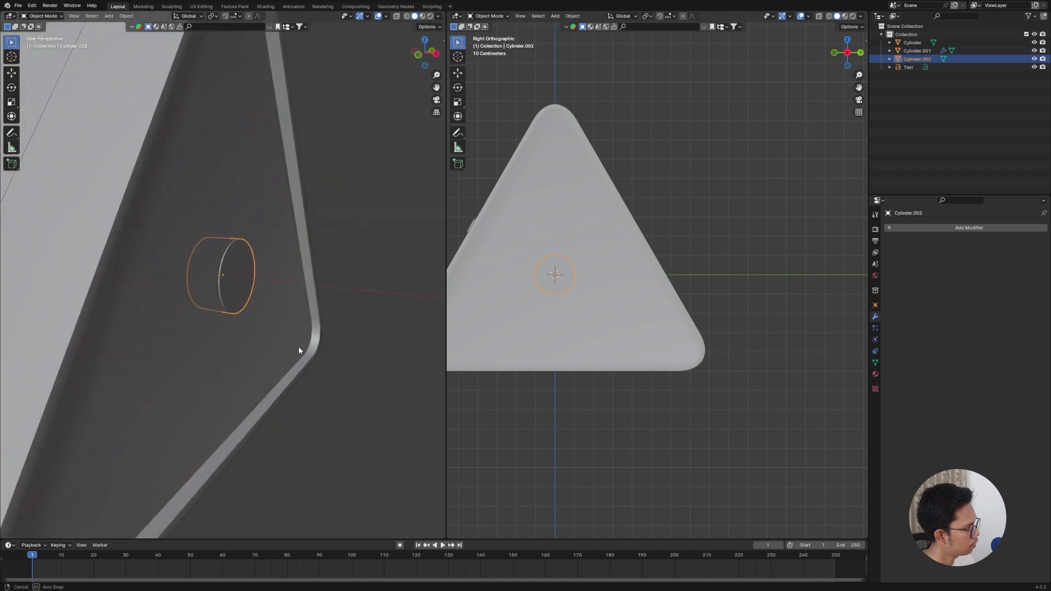
key(g)
key(x)
click(311, 347)
key(KP_3)
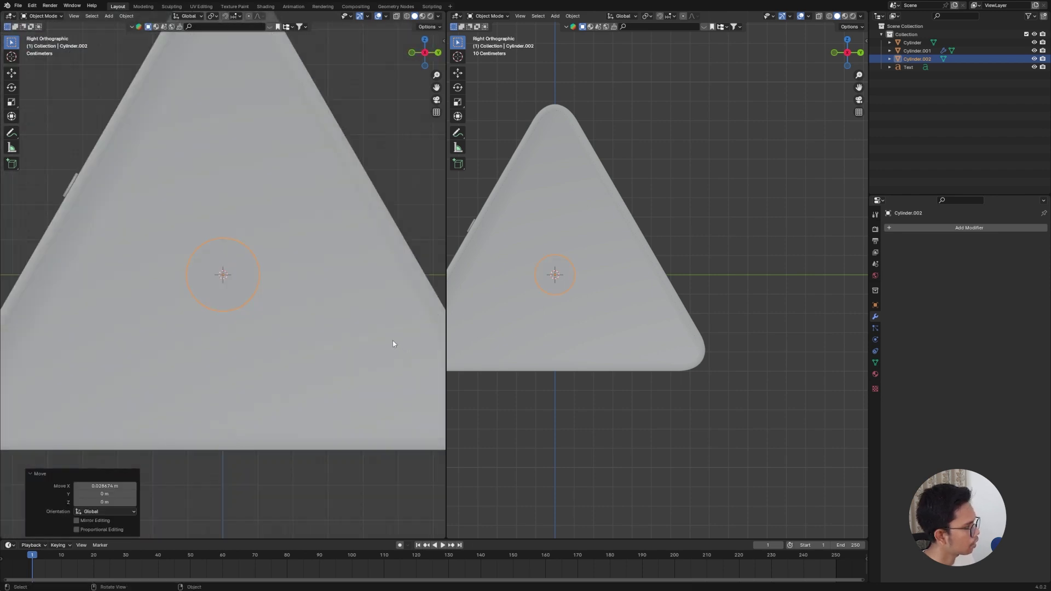
scroll(393, 341, down, 3)
scroll(353, 318, up, 2)
middle_drag(336, 266, 344, 284)
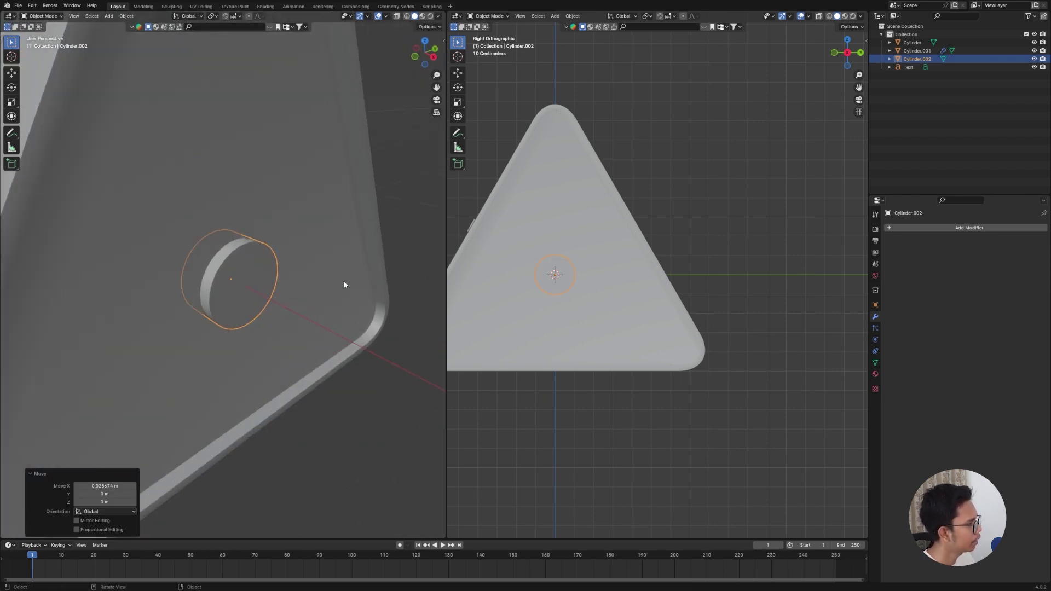
Step: Bevel the cylinder's outer rim edge loop with a width of about 0.124 m and 50 segments
key(Tab)
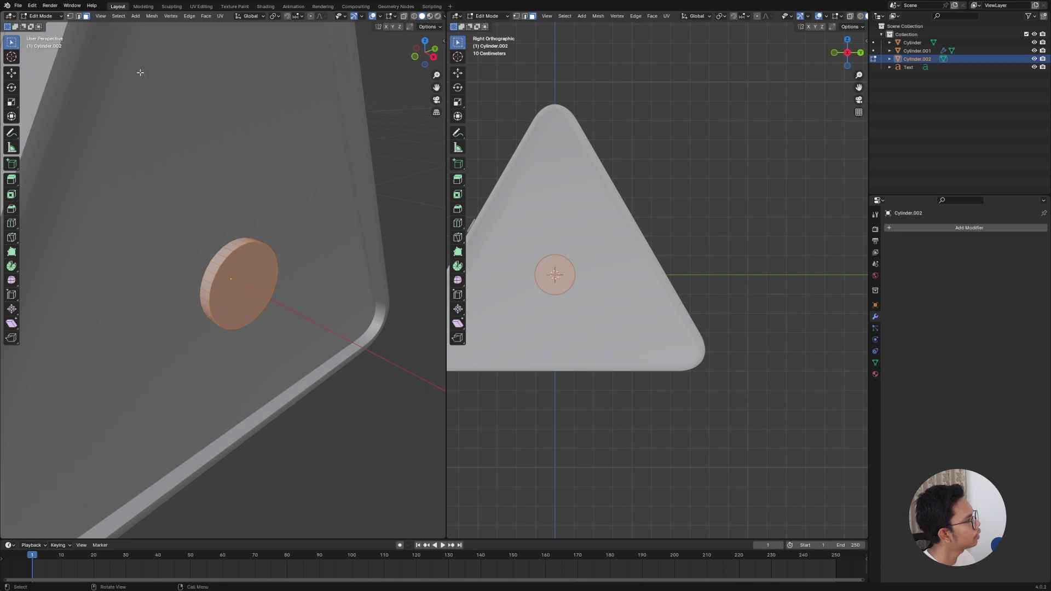
click(79, 15)
ctrl+alt+click(225, 260)
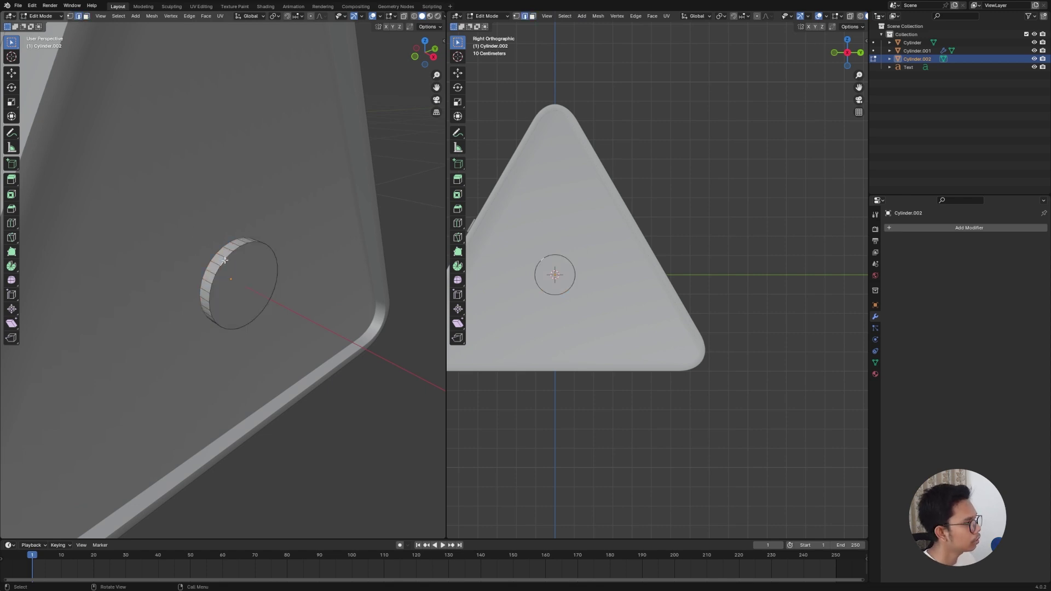
alt+click(224, 261)
key(ctrl+b)
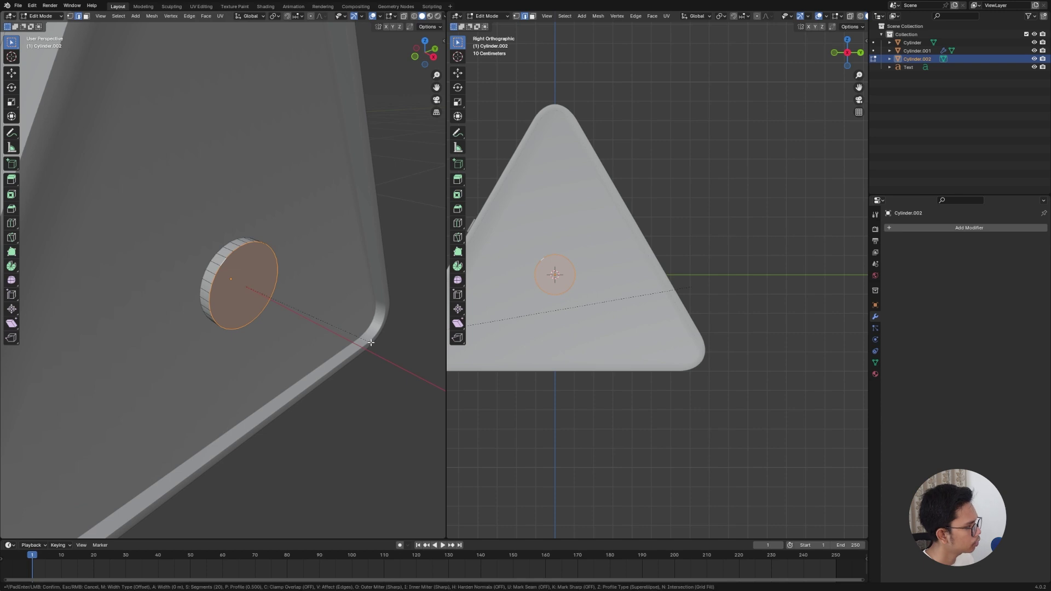
click(379, 343)
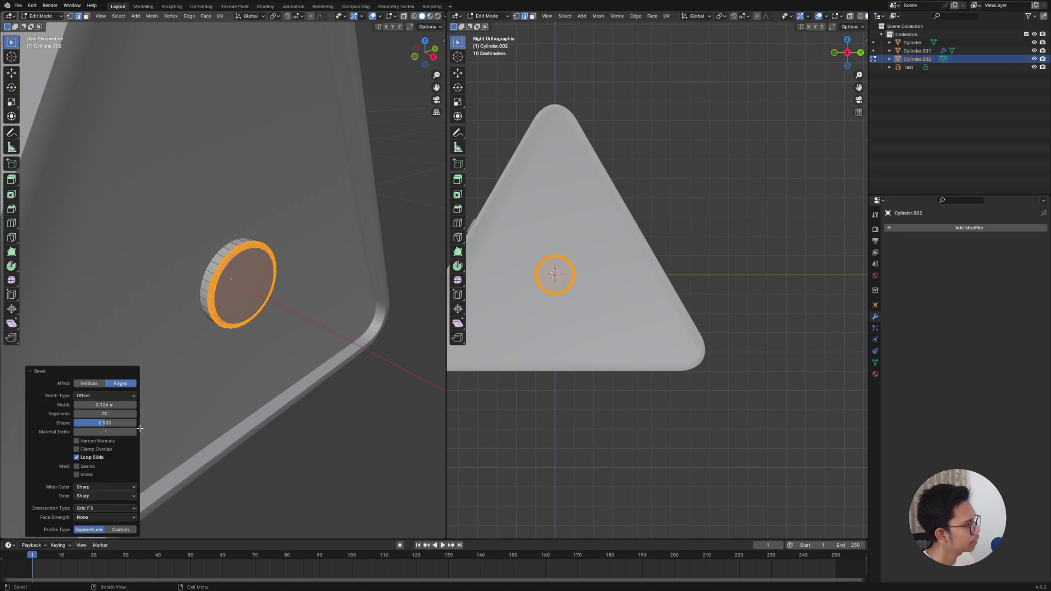
click(124, 415)
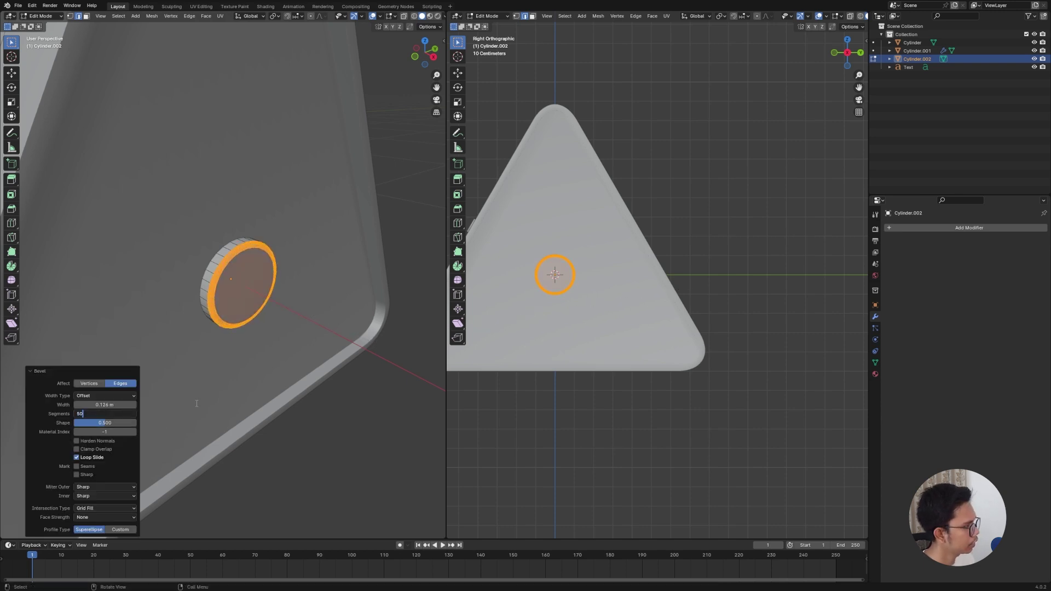
key(Return)
key(Tab)
Step: Move the beveled cylinder about -0.016 m along X and scale it to about 0.45 along X
middle_drag(335, 387, 338, 364)
key(g)
key(x)
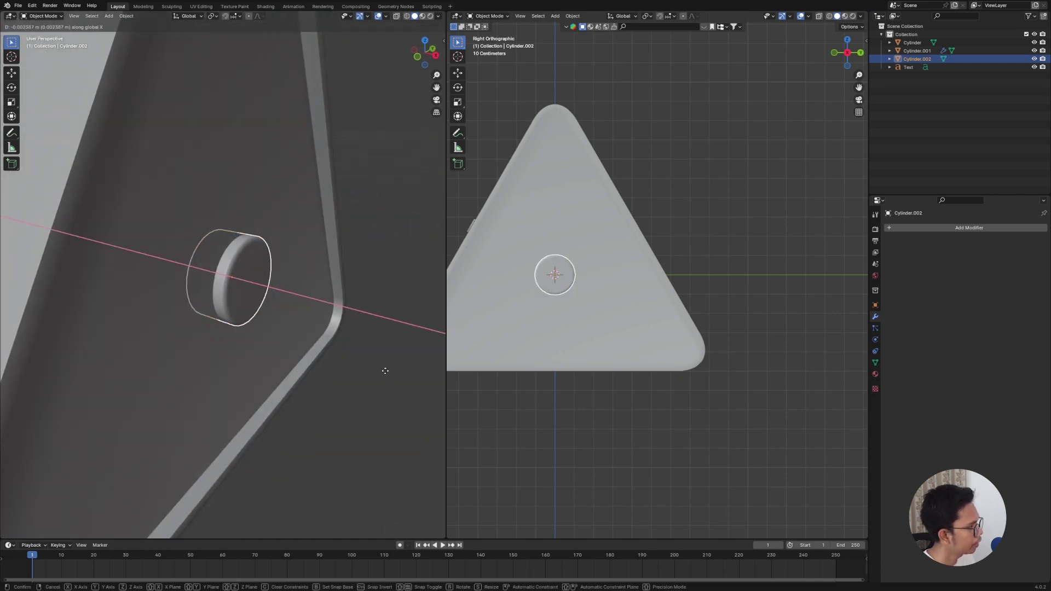
click(380, 370)
middle_drag(379, 370, 374, 371)
key(s)
key(x)
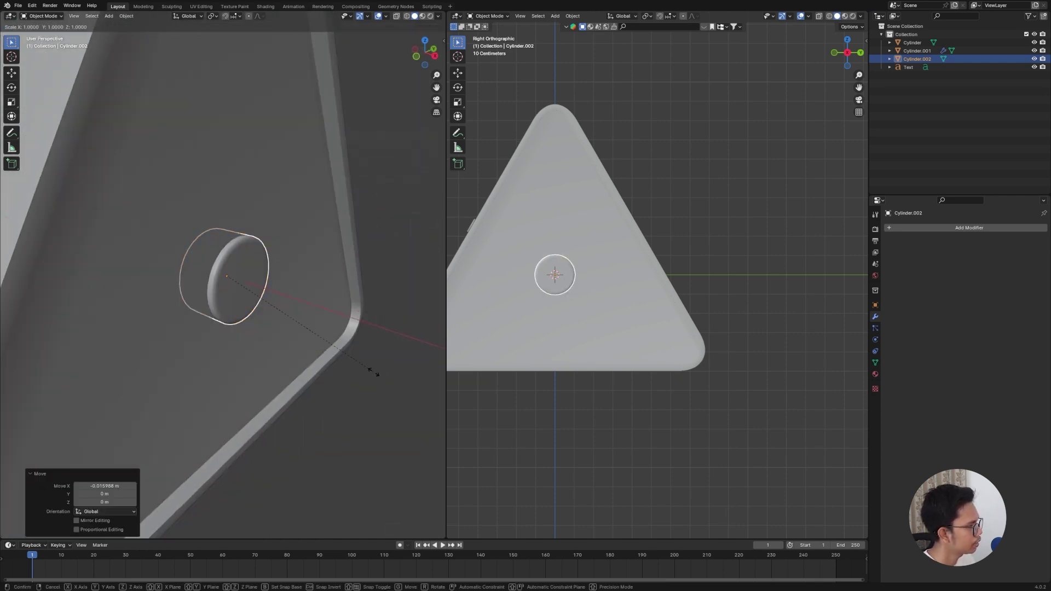
click(284, 333)
Step: Move the thinned cylinder about 0.029 m along X, out from the recessed end face
key(g)
key(x)
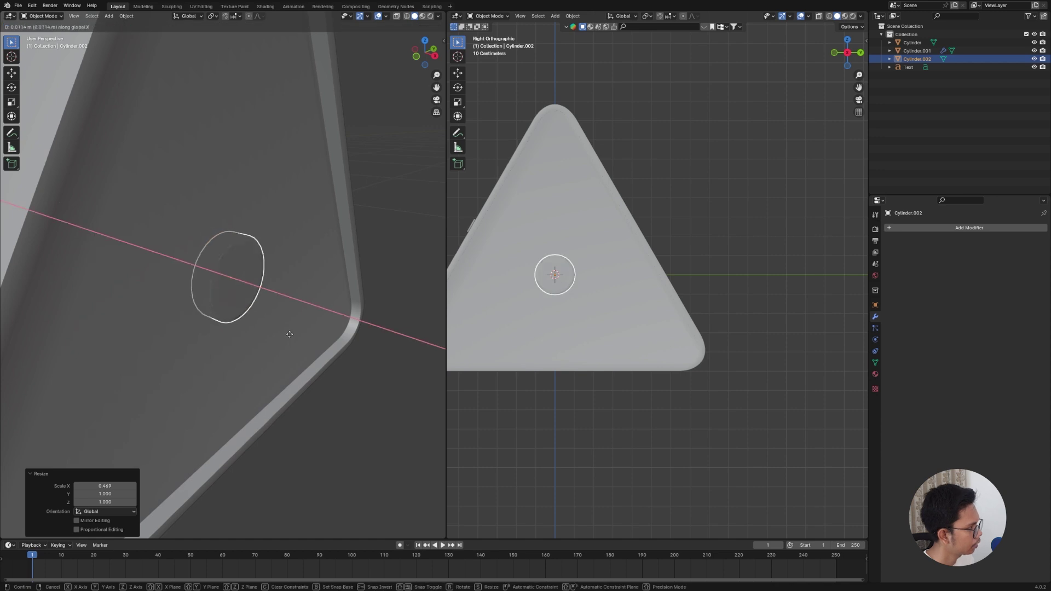
click(295, 335)
key(KP_3)
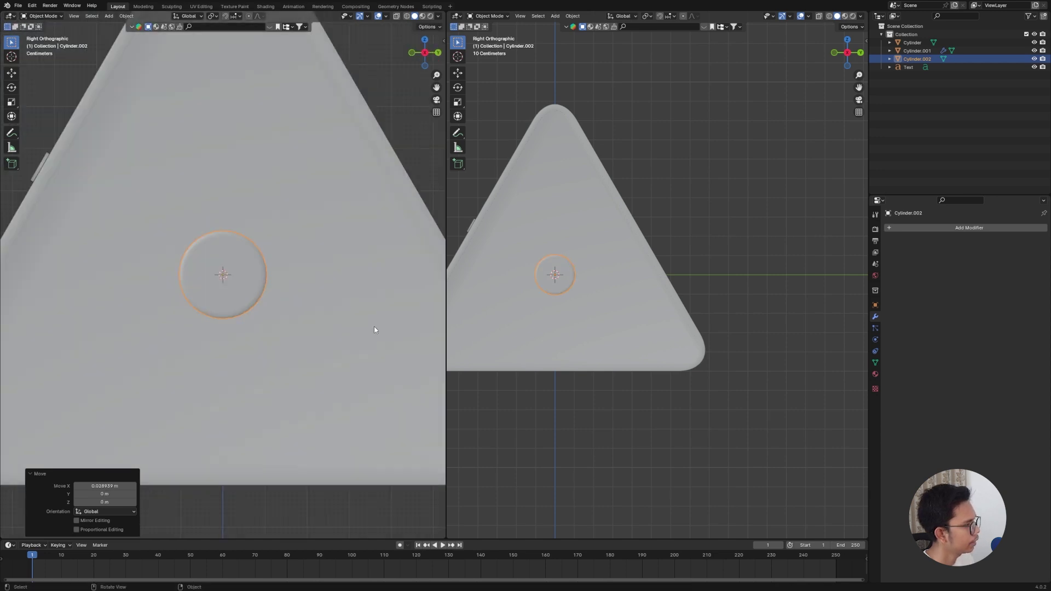
Step: Duplicate the round button on the end face and move the copy about -0.29 m along Z
key(shift+d)
right_click(329, 353)
key(g)
key(z)
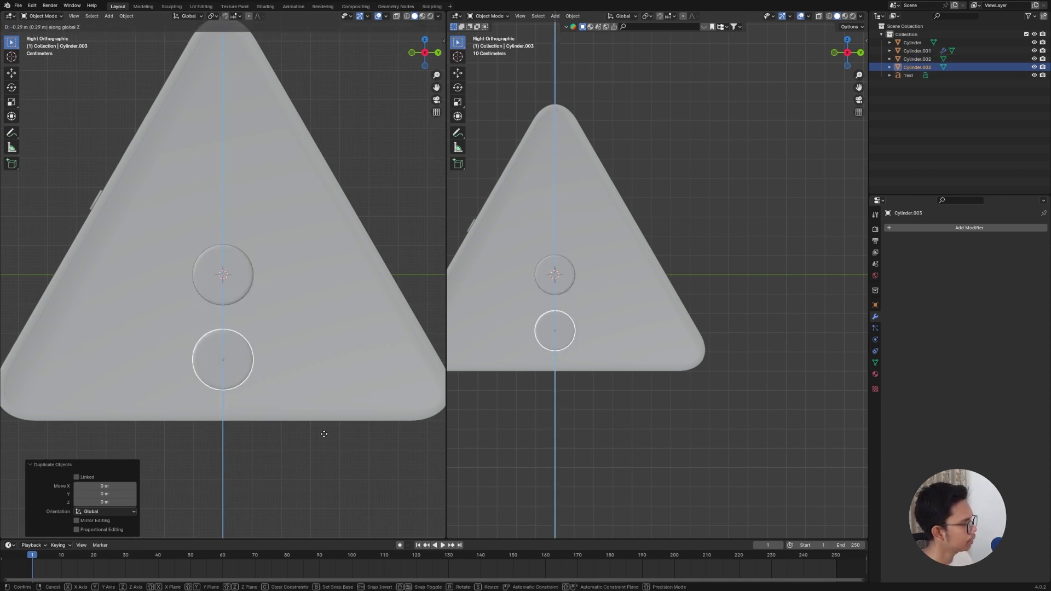
click(324, 429)
Step: Raise the original center button about 0.067 m and the lower button about 0.055 m along Z
click(223, 274)
key(g)
key(z)
click(223, 270)
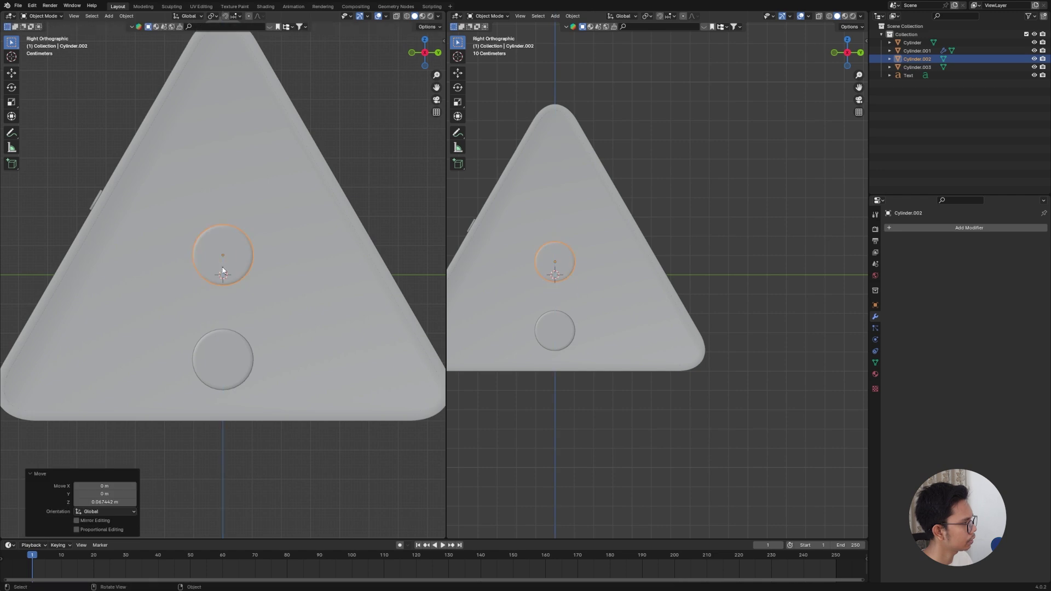
click(230, 348)
key(g)
key(z)
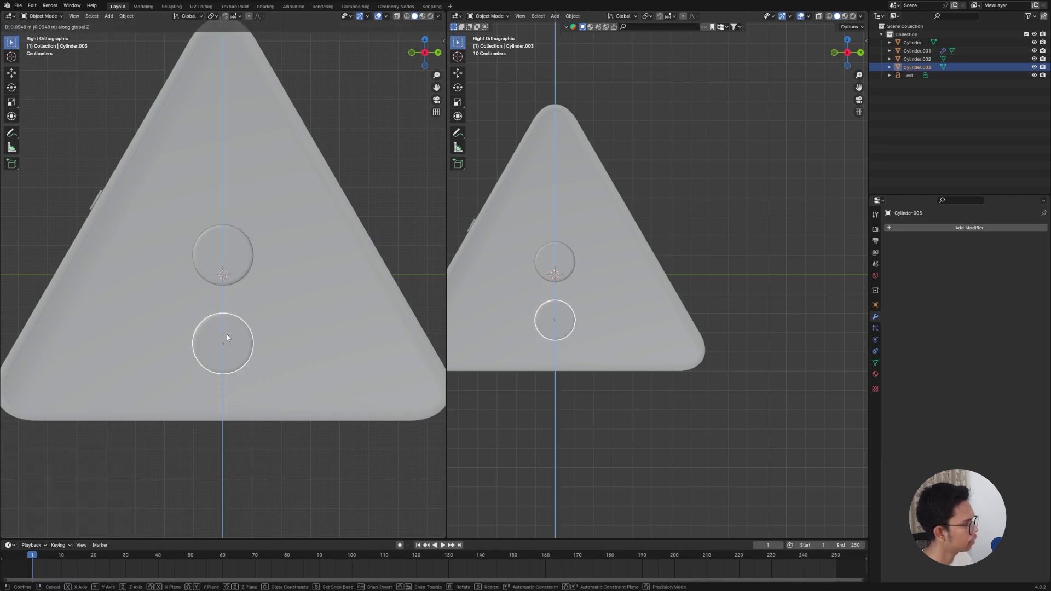
click(227, 334)
Step: Duplicate the center button and place the copy about 0.29 m above it along Z
click(232, 251)
key(shift+d)
key(z)
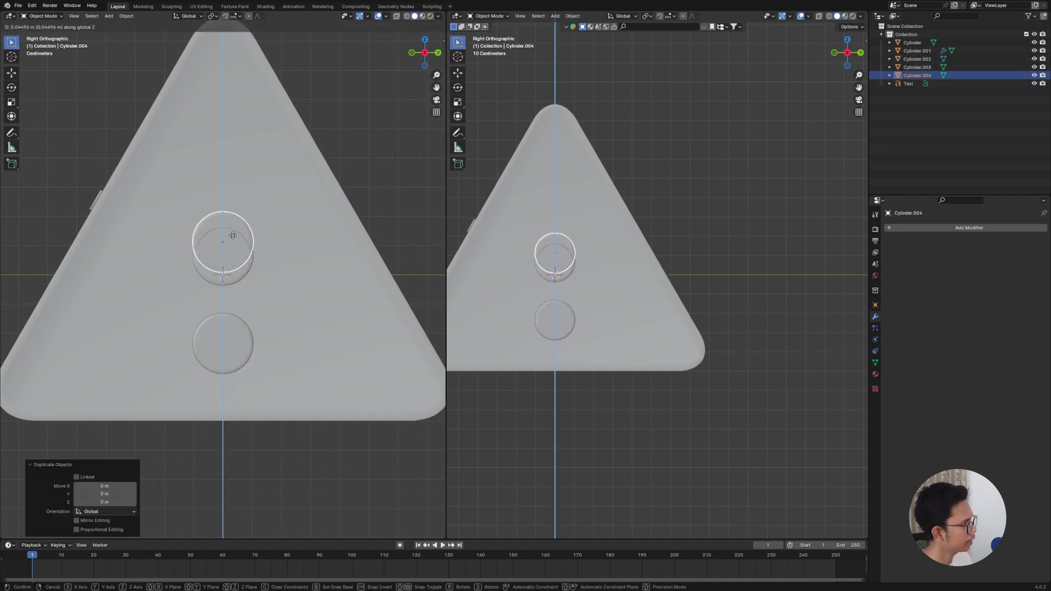
click(242, 166)
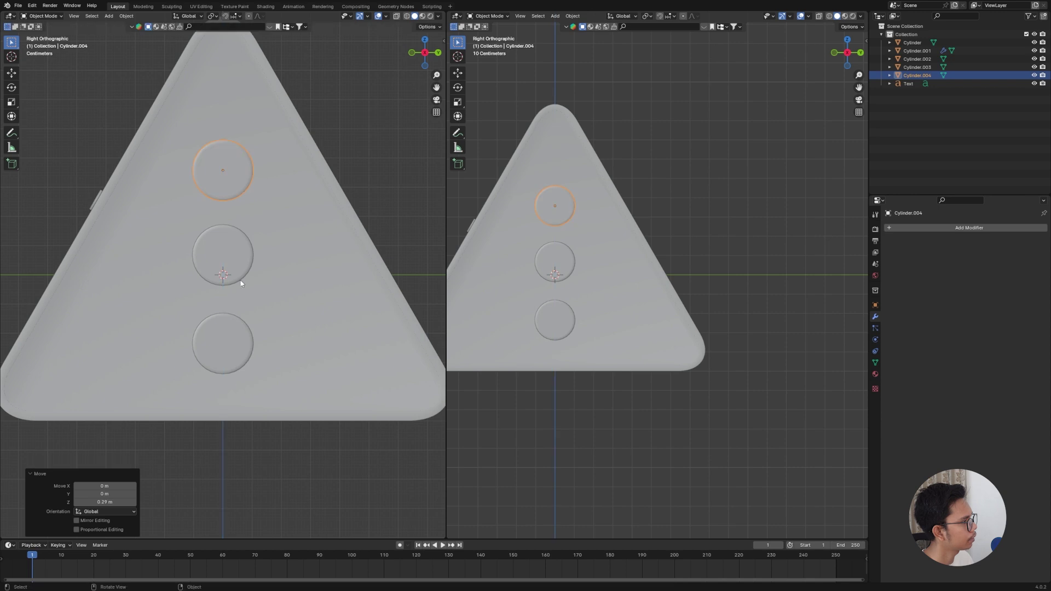
Step: Duplicate the center button and move the copy about 0.26 m along Y
click(239, 282)
click(233, 273)
key(shift+d)
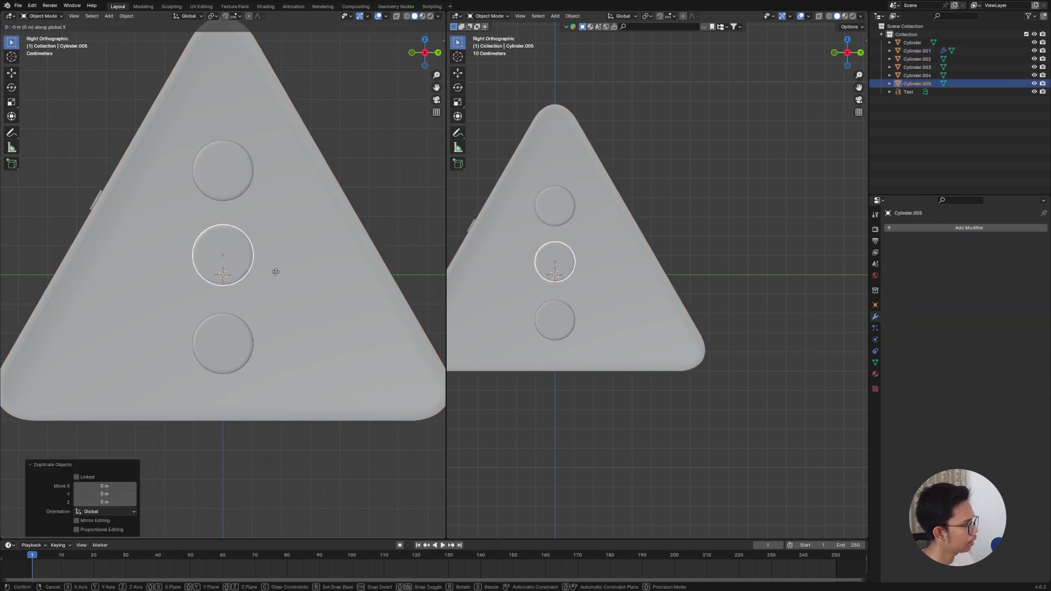
right_click(305, 270)
key(g)
key(y)
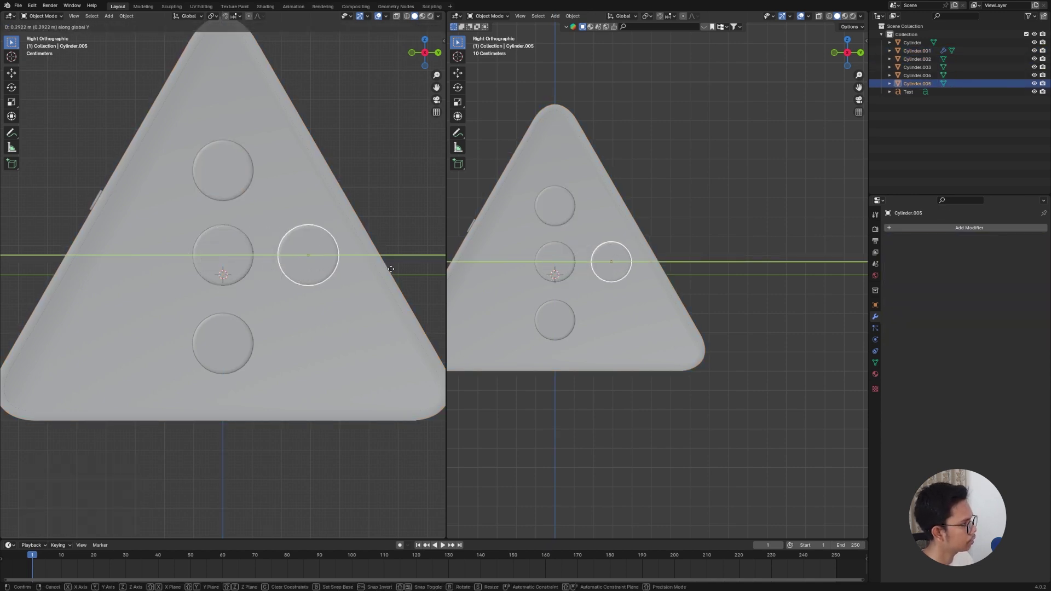
click(381, 271)
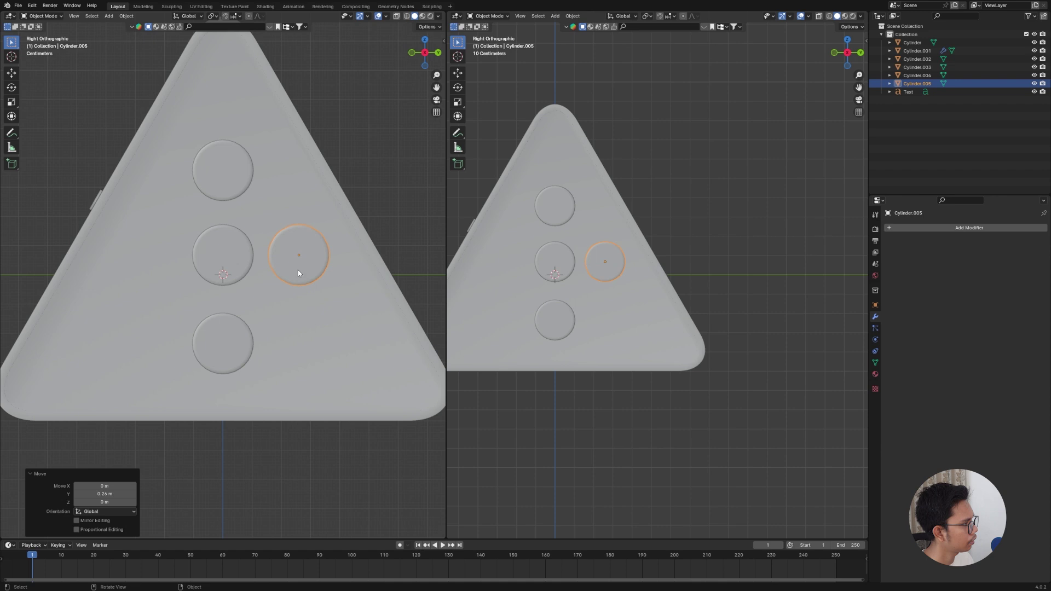
Step: Duplicate the center button again and move the copy along negative Y to complete the cross-shaped layout
click(232, 271)
key(shift+d)
key(x)
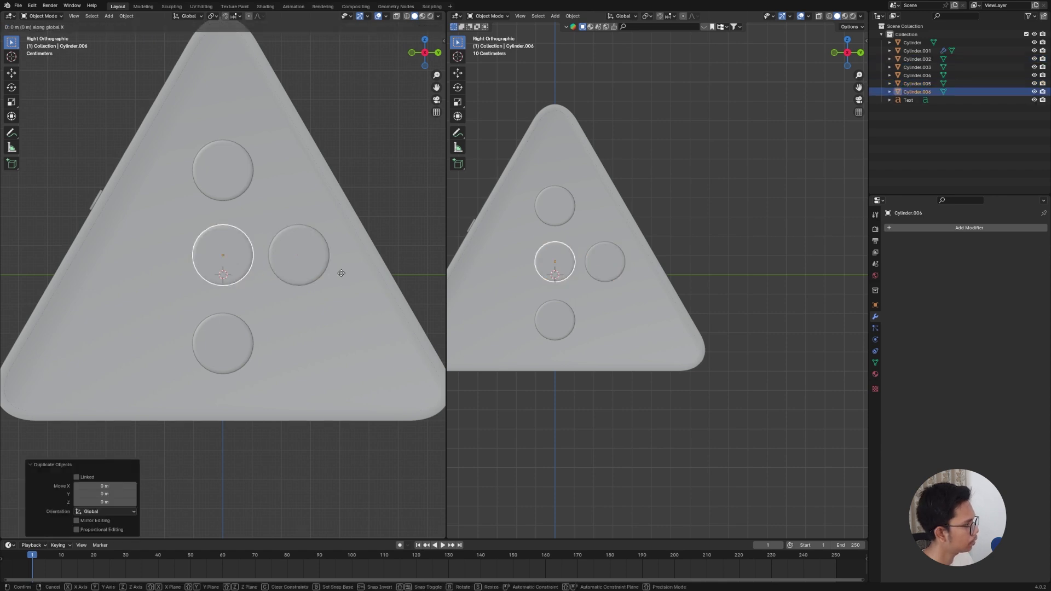
key(y)
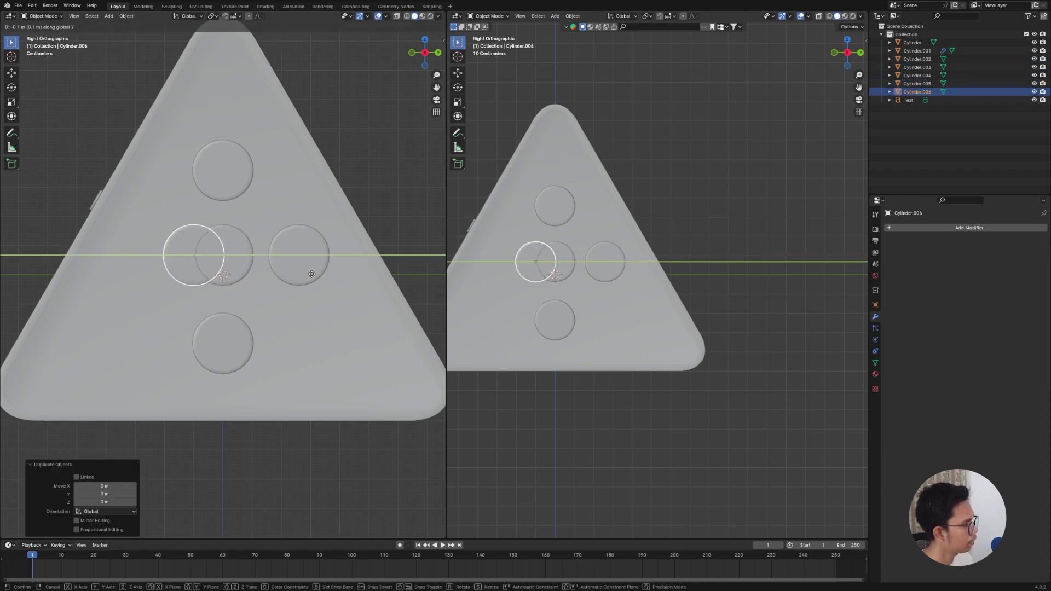
click(262, 282)
Step: Deselect the last button copy and save the file
middle_drag(274, 281, 357, 356)
click(372, 394)
key(ctrl+s)
scroll(357, 356, down, 3)
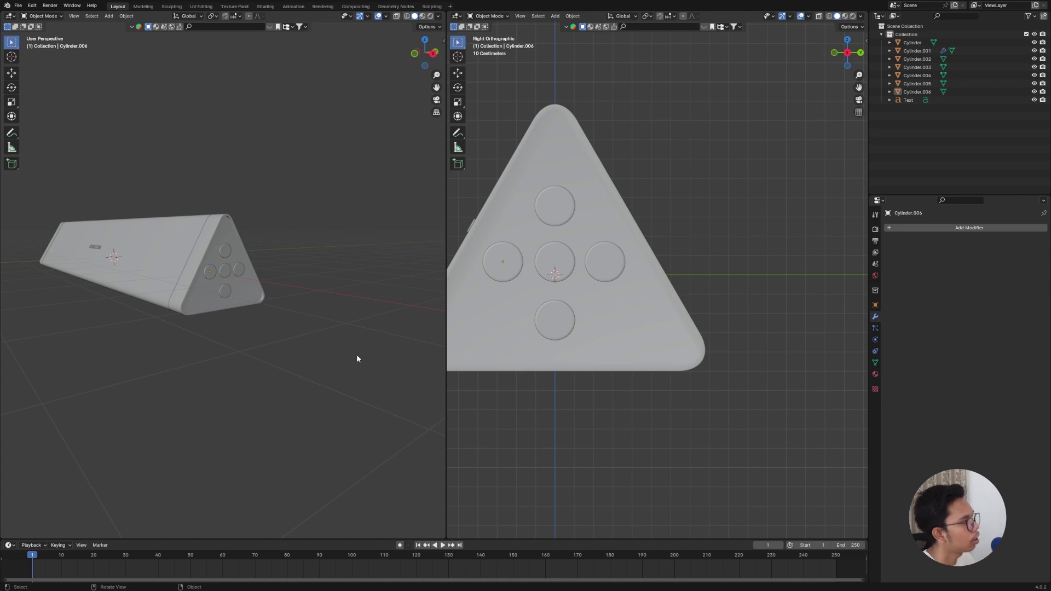
Step: Change the end-face viewport into a Shader Editor and collapse its Active Tool sidebar
click(457, 16)
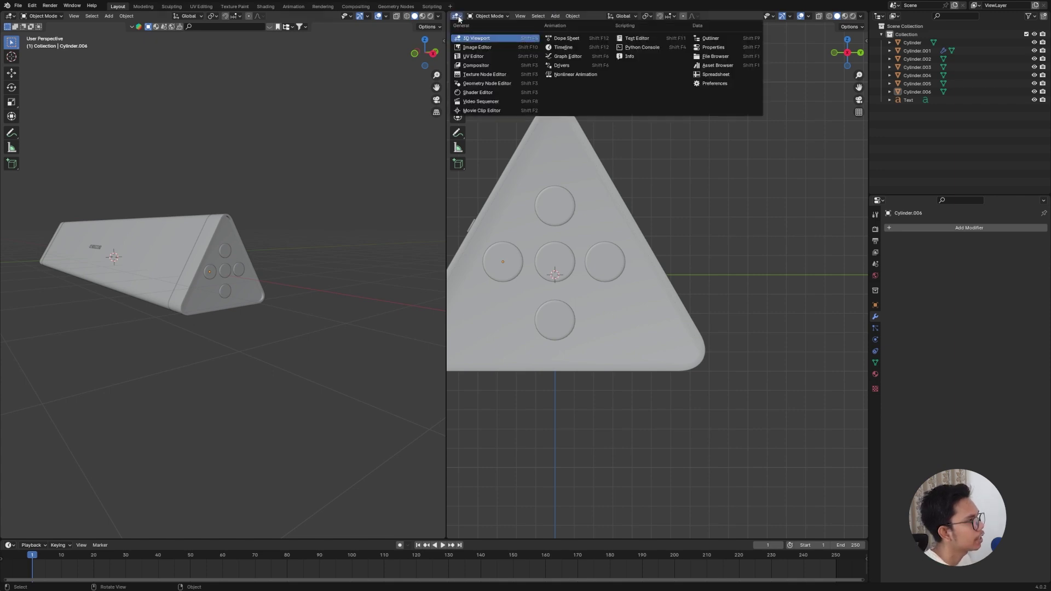
click(484, 93)
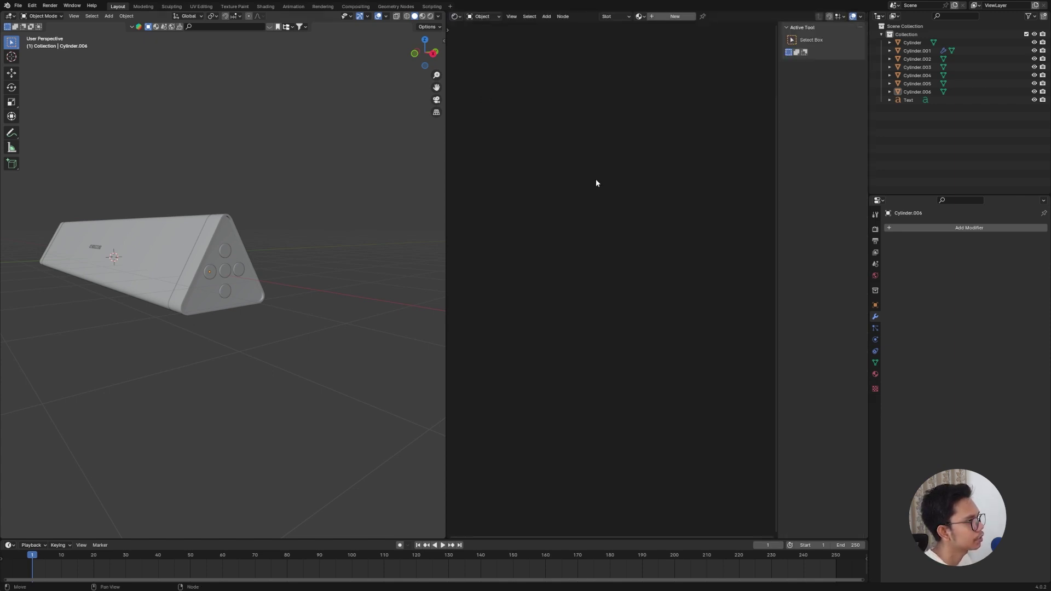
drag(777, 223, 865, 222)
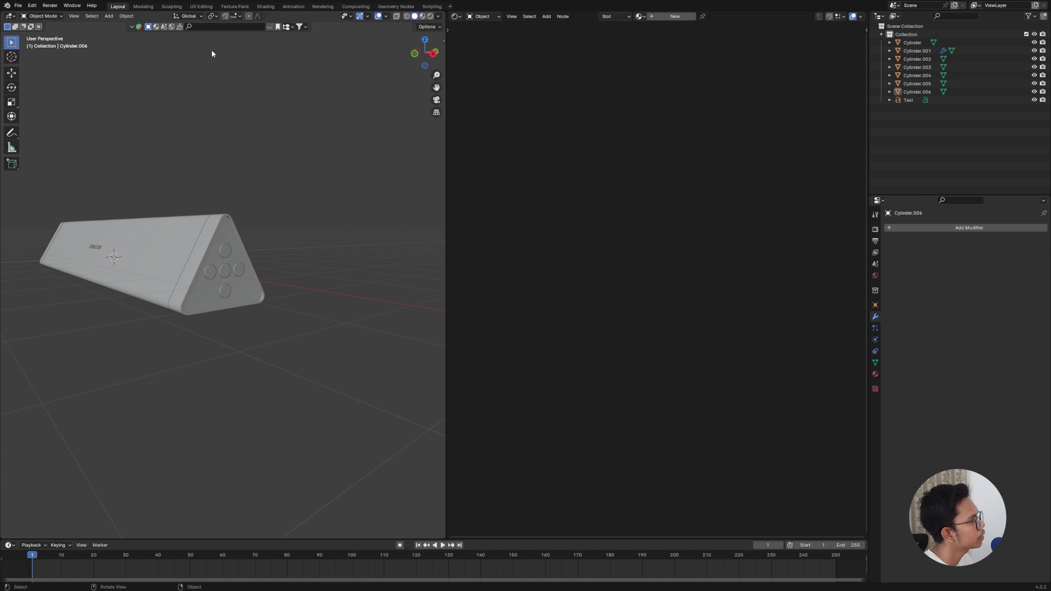
Step: Search the BlenderKit material library for "SPEAKER"
click(210, 27)
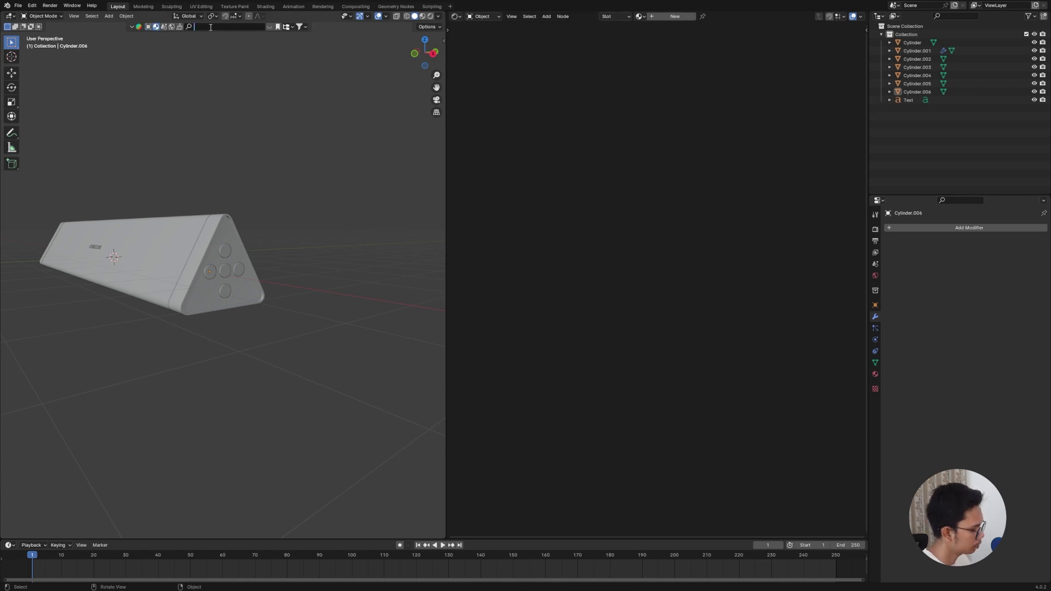
text(SPEAKER)
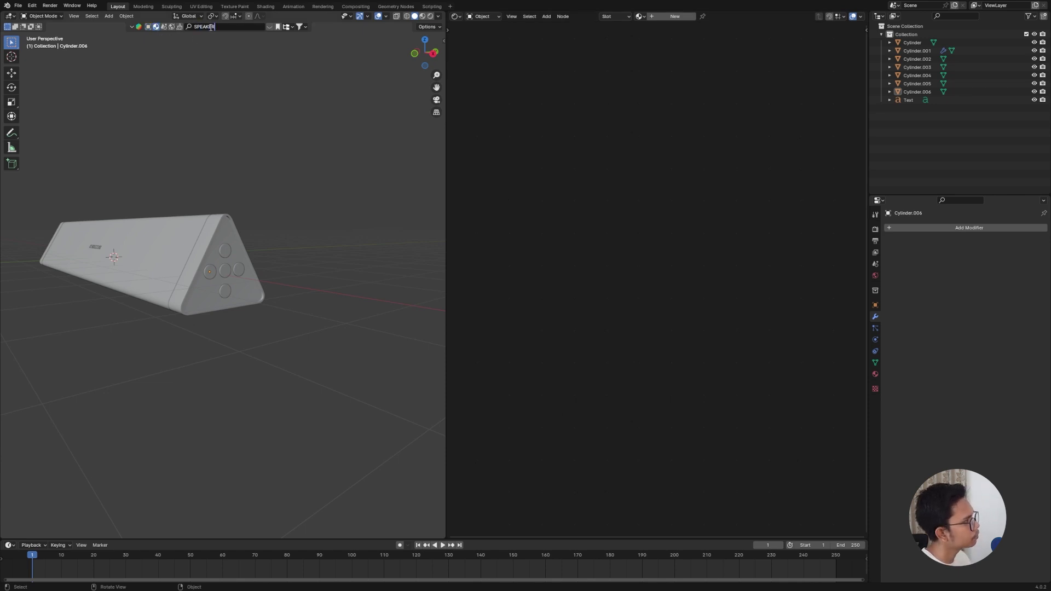
key(Return)
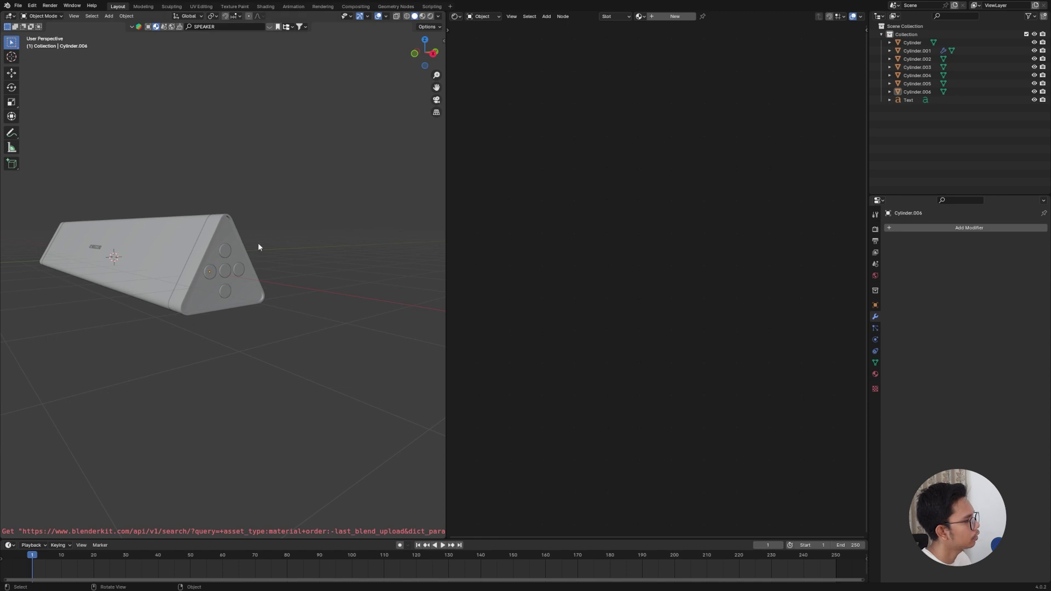
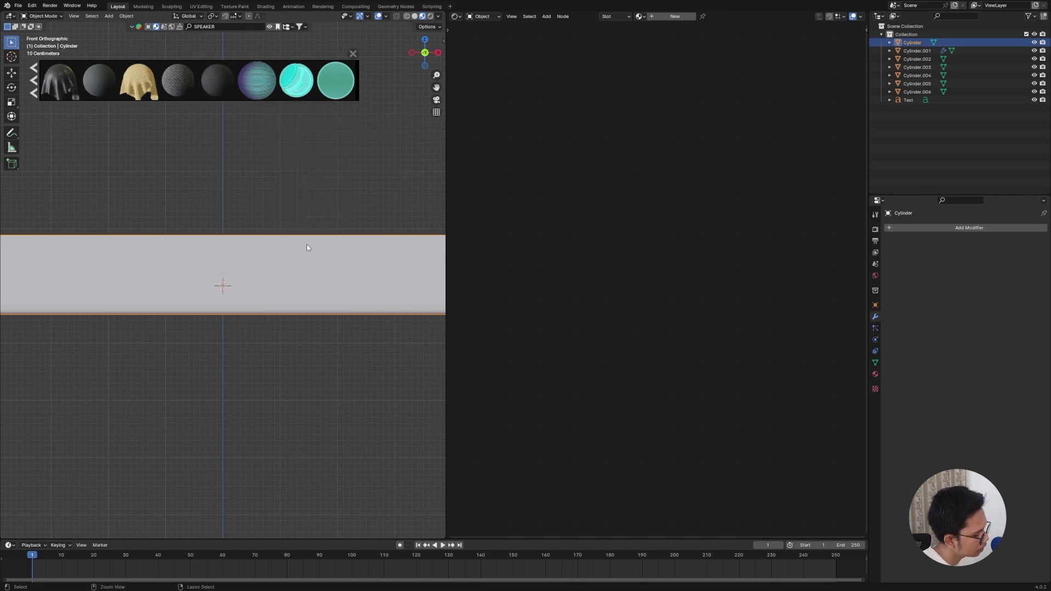
Step: Apply the speaker body's scale and assign it the Spacer mesh material from the BlenderKit results
key(ctrl+a)
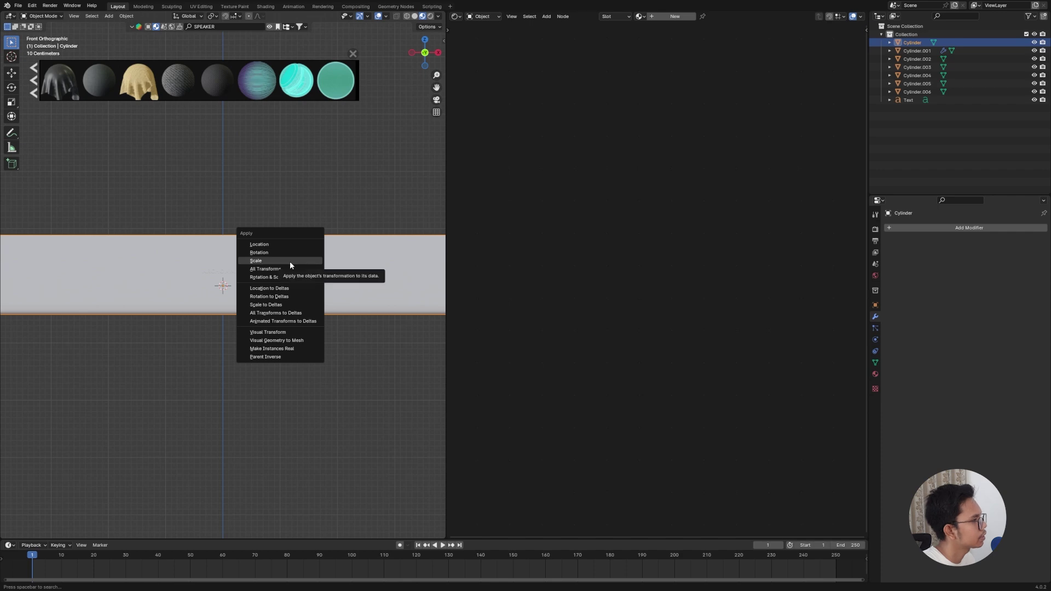
click(290, 262)
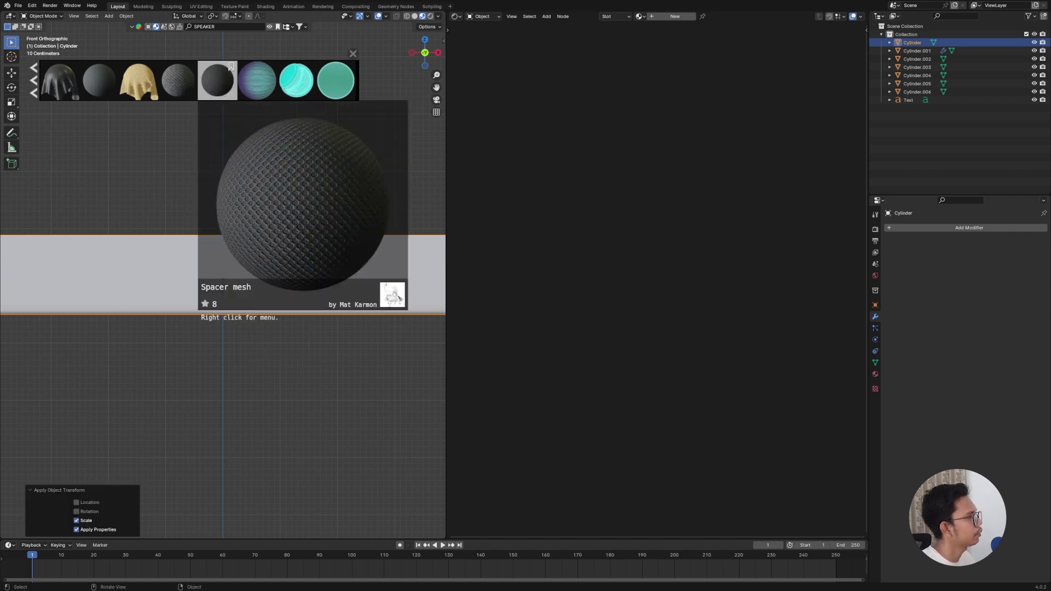
drag(218, 82, 266, 313)
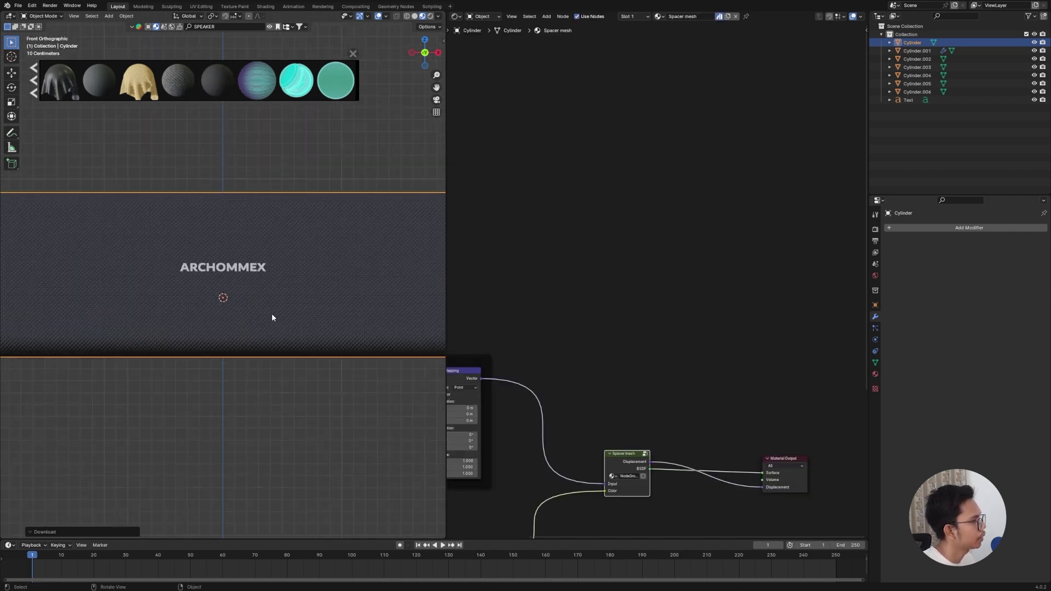
scroll(274, 314, up, 3)
scroll(255, 316, down, 2)
Step: Select the speaker's end caps and dismiss the BlenderKit material results
middle_drag(235, 319, 356, 309)
scroll(356, 309, down, 9)
click(364, 307)
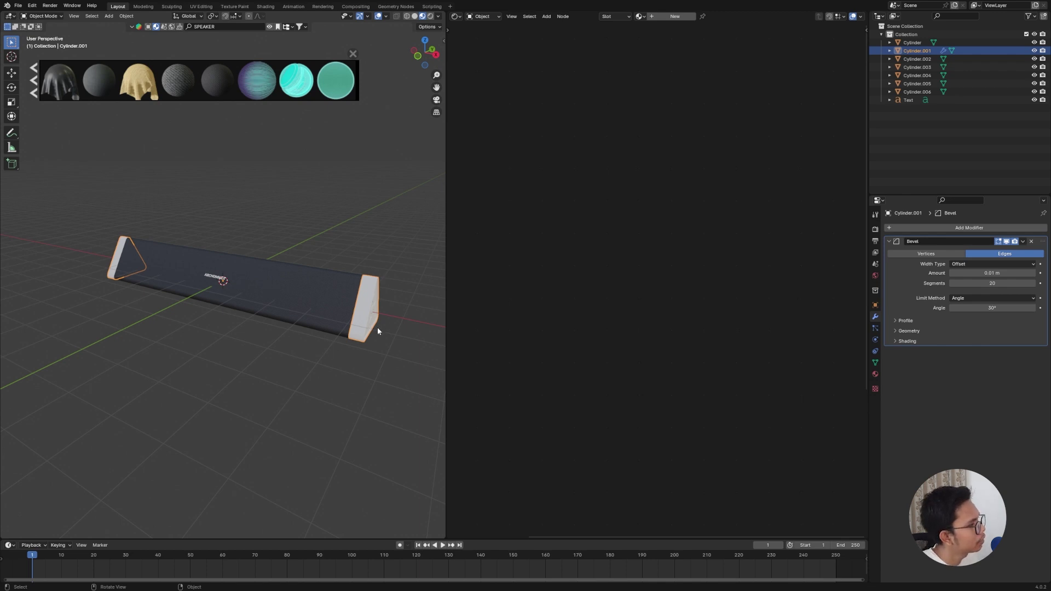
click(353, 54)
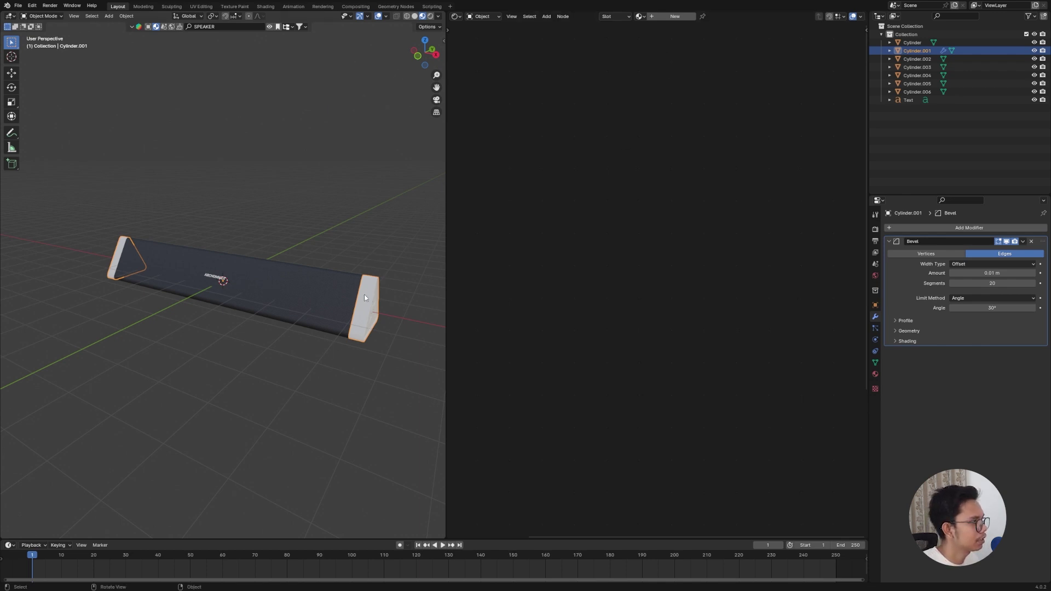
key(s)
click(405, 367)
middle_drag(404, 367, 358, 259)
click(358, 260)
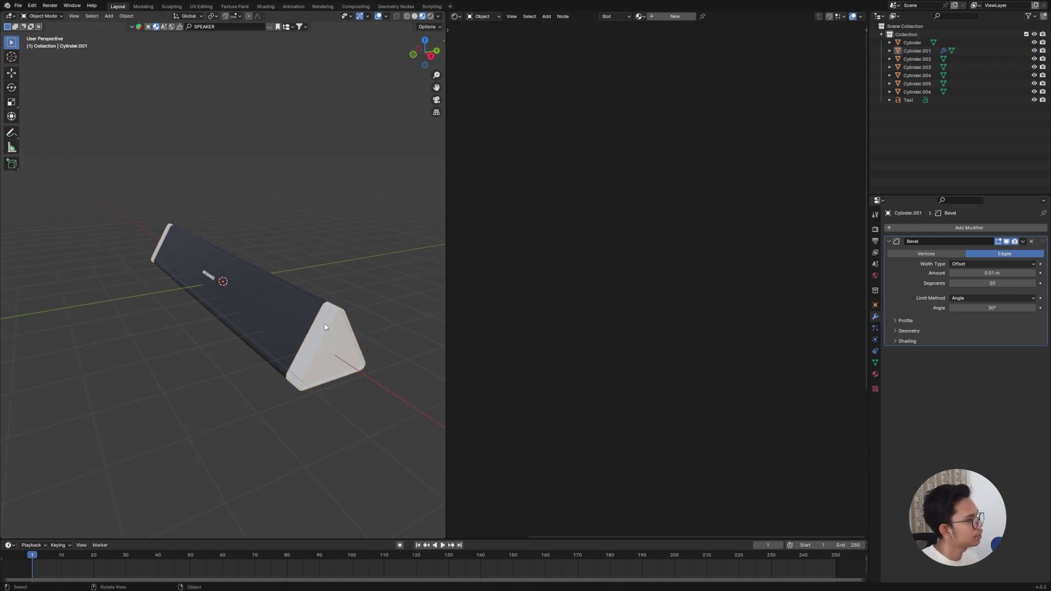
key(ctrl+z)
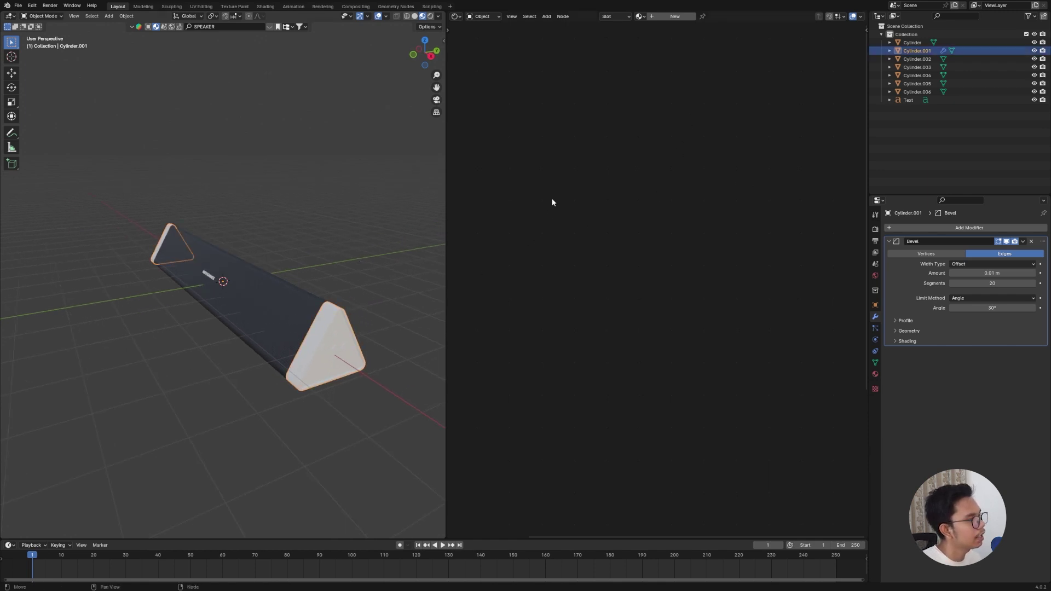
Step: Create a new material for the end caps and add a Color Ramp node before its Principled BSDF
click(661, 18)
click(646, 272)
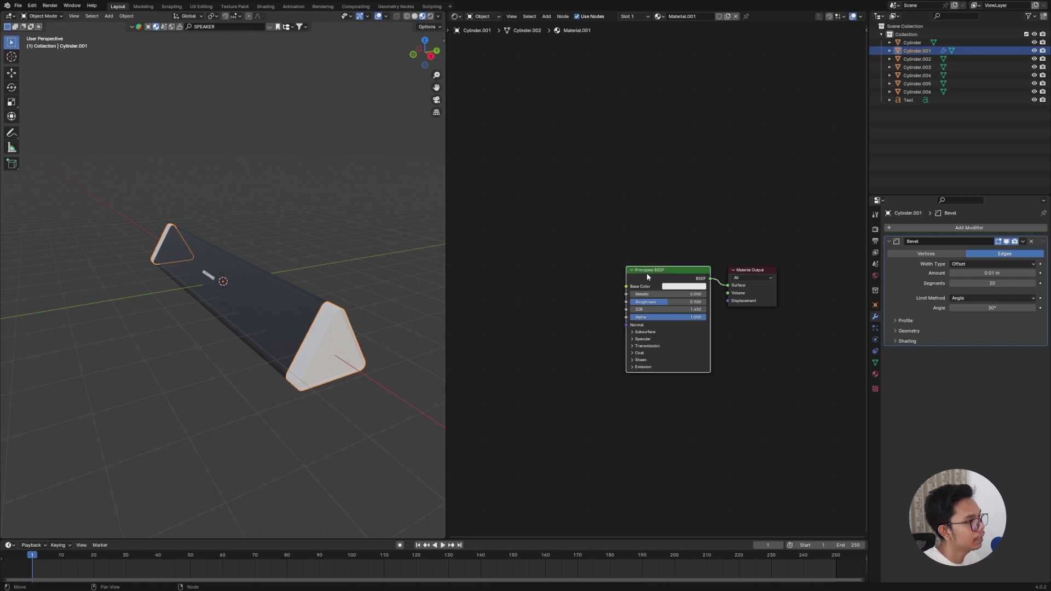
key(shift+a)
click(563, 273)
text(color)
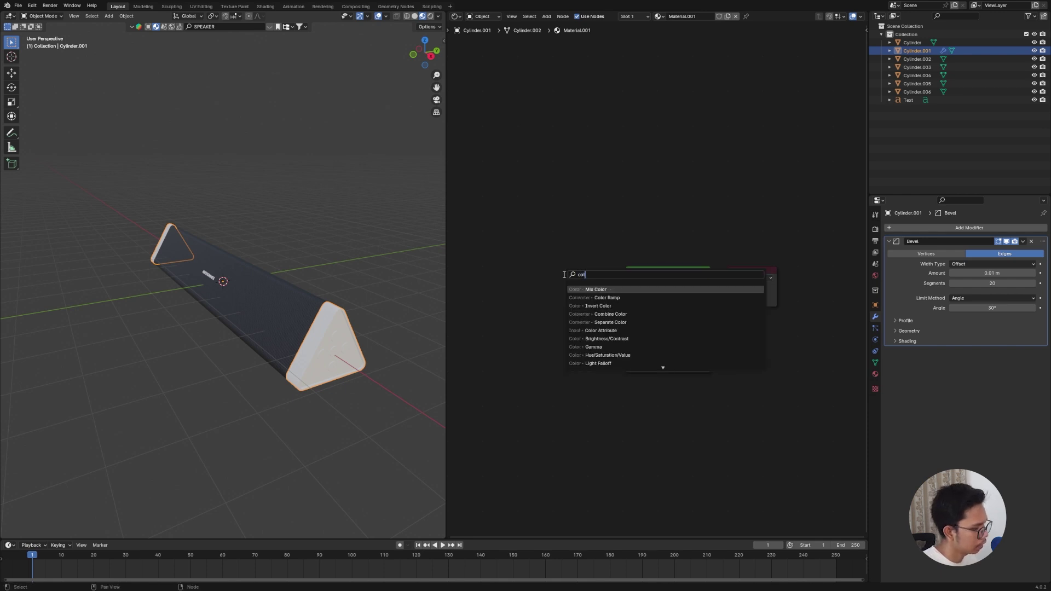
click(696, 297)
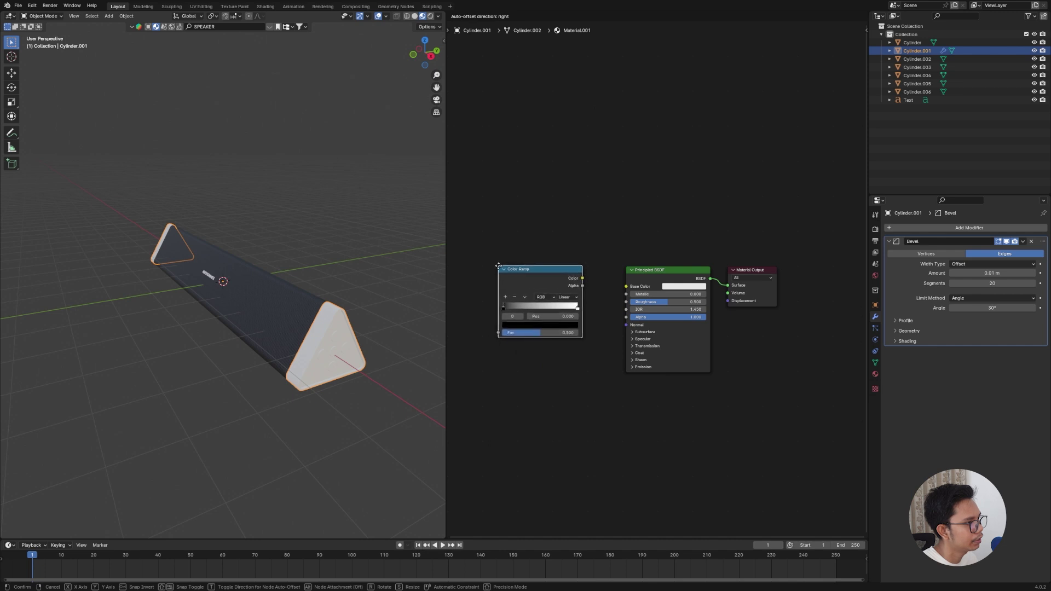
click(498, 265)
middle_drag(594, 290, 713, 333)
scroll(713, 332, up, 2)
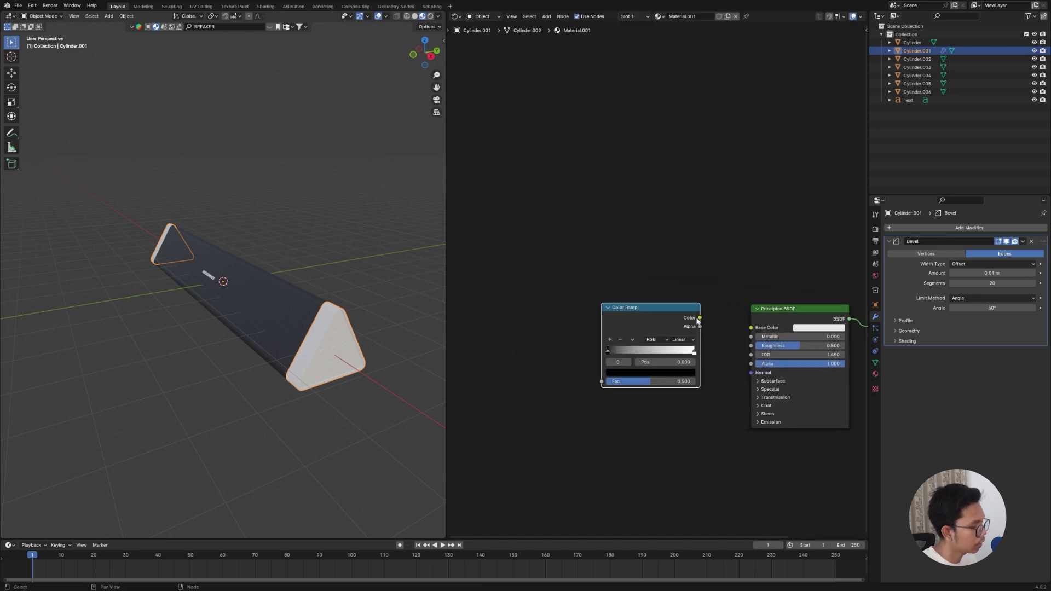
Step: Duplicate the Color Ramp node twice and stack the copies below the original
key(shift+d)
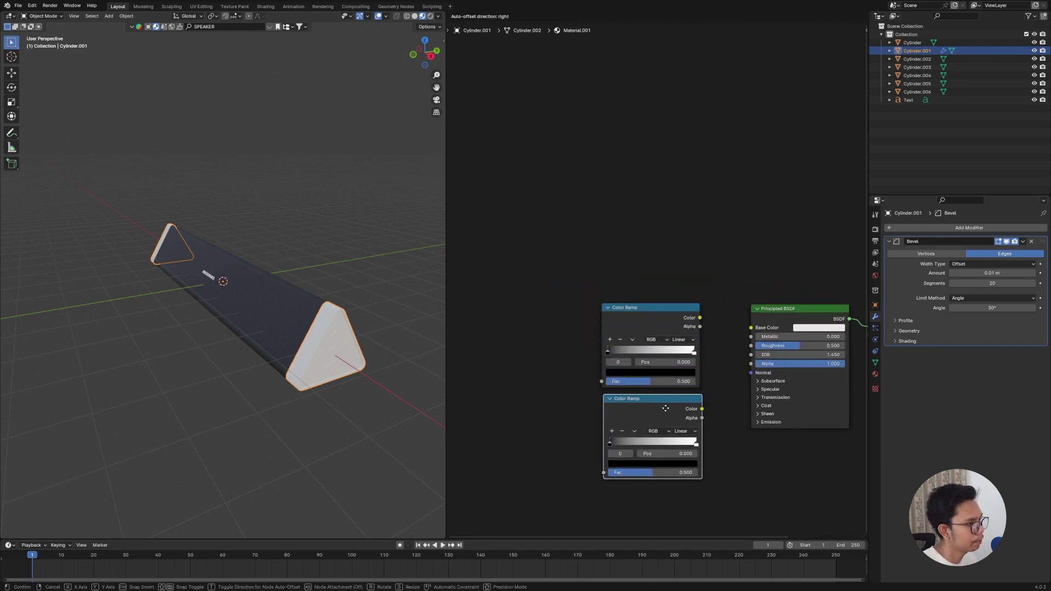
click(663, 409)
key(shift+d)
click(664, 503)
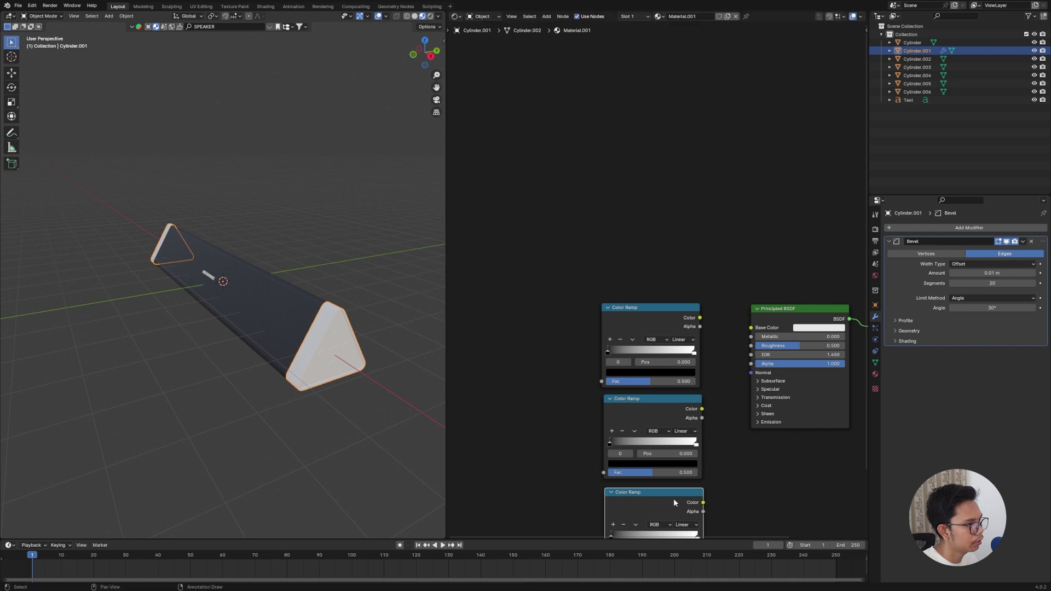
middle_drag(673, 499, 647, 435)
click(606, 337)
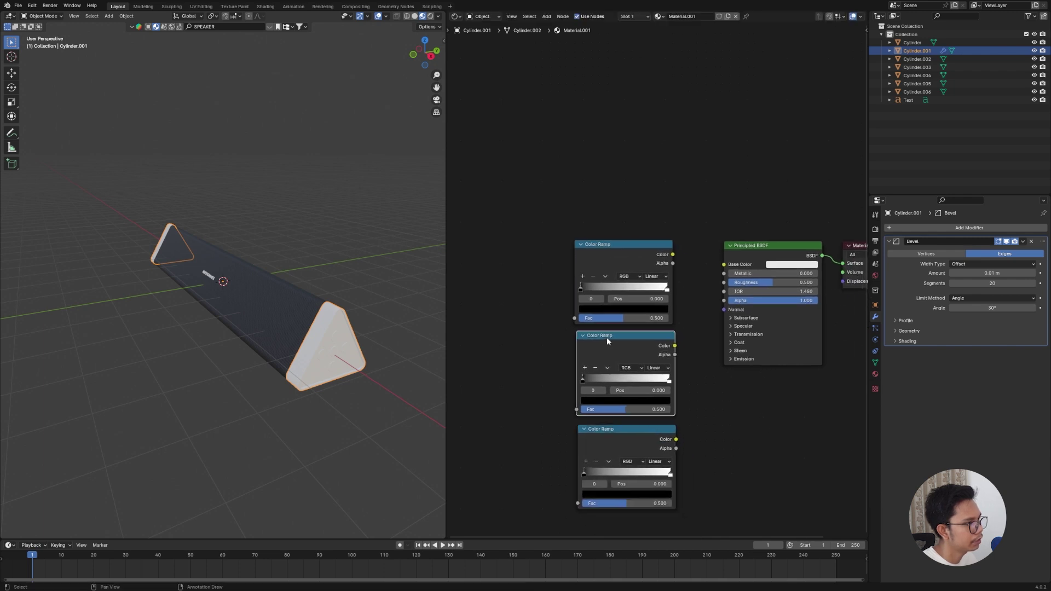
click(684, 328)
Step: Connect the three Color Ramps' Color outputs, from the upper to the lower one, to the Principled BSDF's Base Color, Roughness and Normal
drag(675, 345, 725, 282)
drag(677, 439, 724, 309)
drag(673, 256, 725, 265)
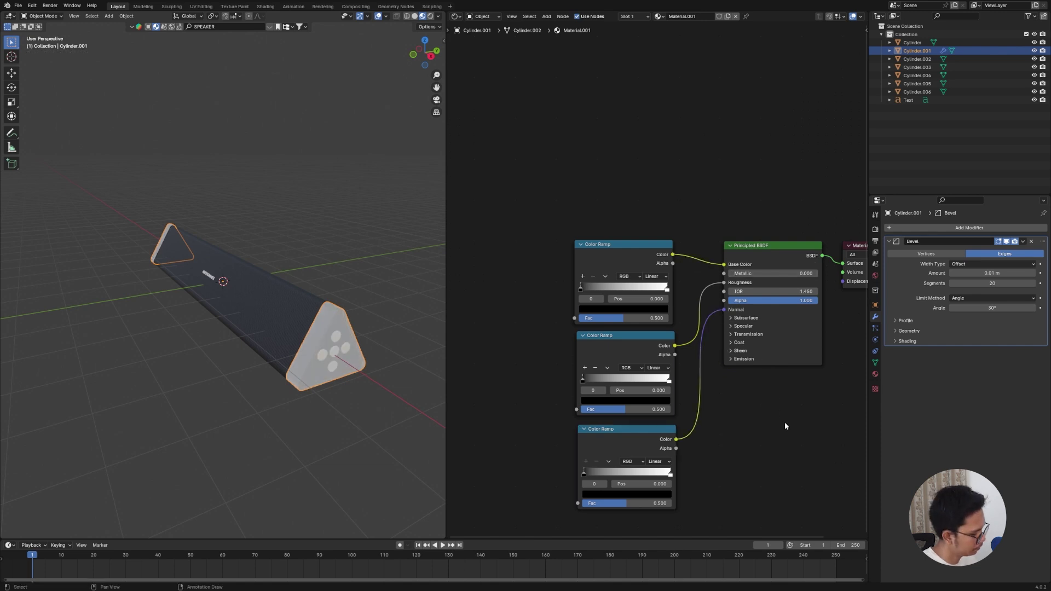
Step: Insert a Bump node between the lowest Color Ramp and the shader's Normal input, feeding the ramp's Color into Height
key(shift+a)
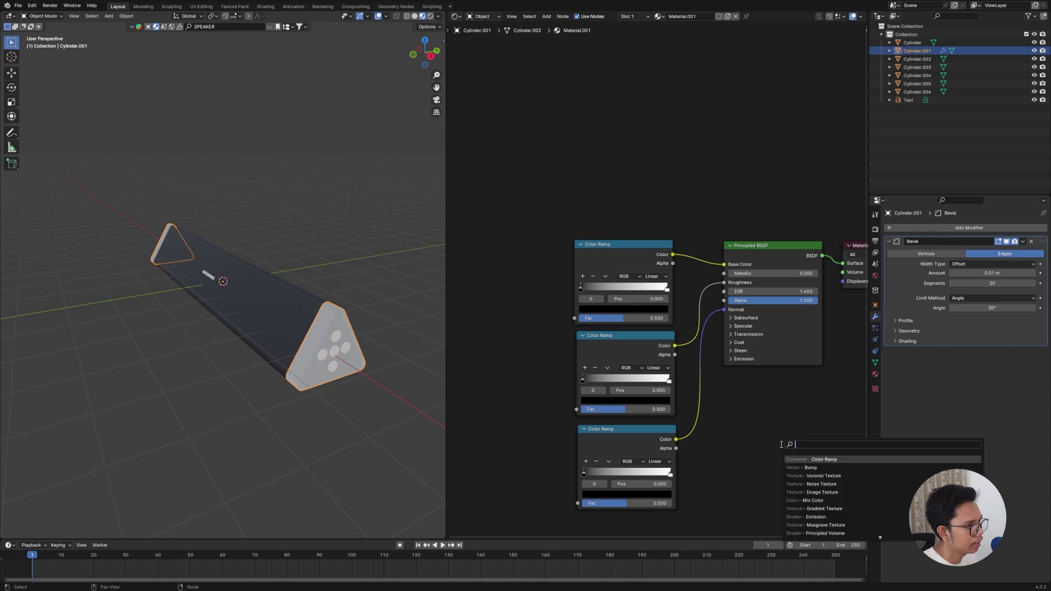
text(BUMP)
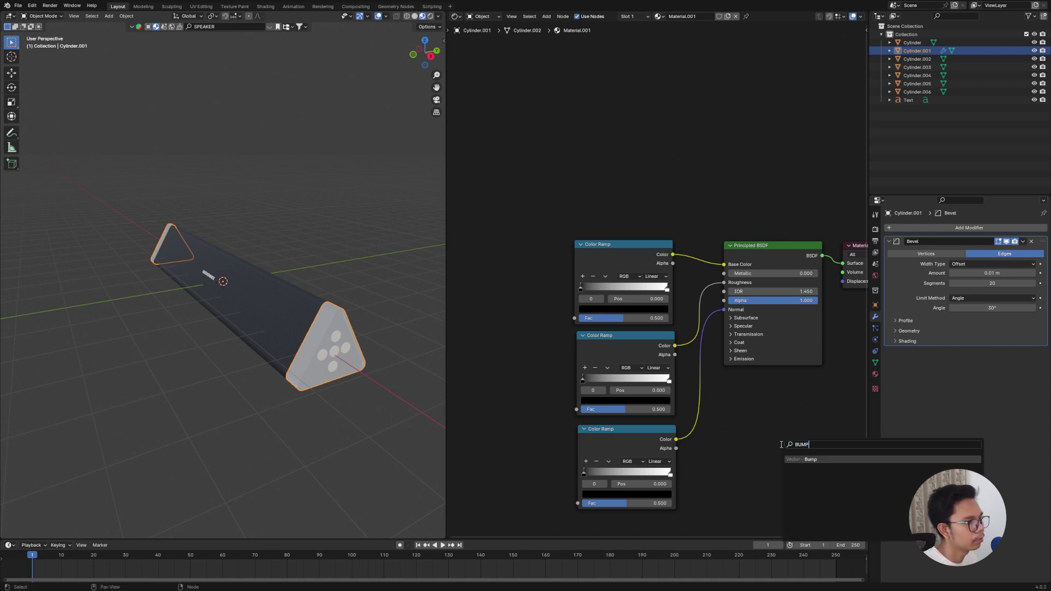
key(Return)
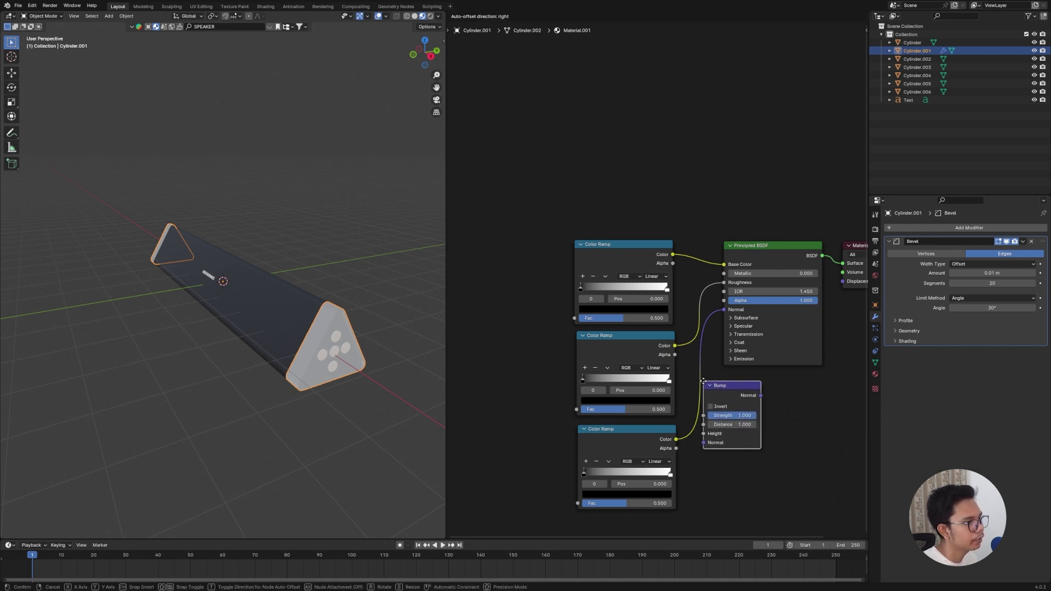
click(701, 383)
drag(716, 390, 724, 389)
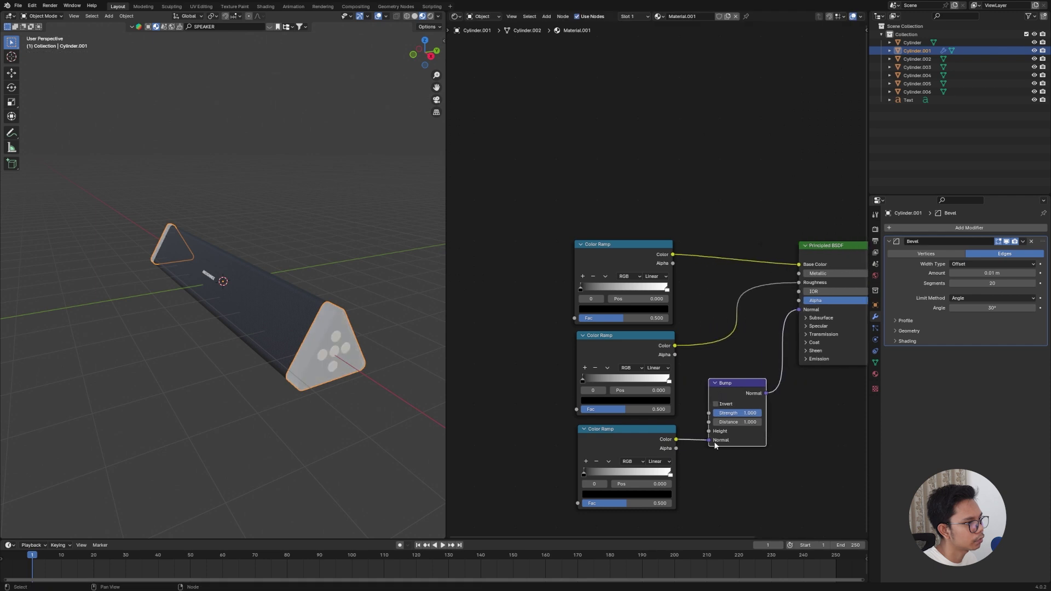
drag(710, 440, 709, 432)
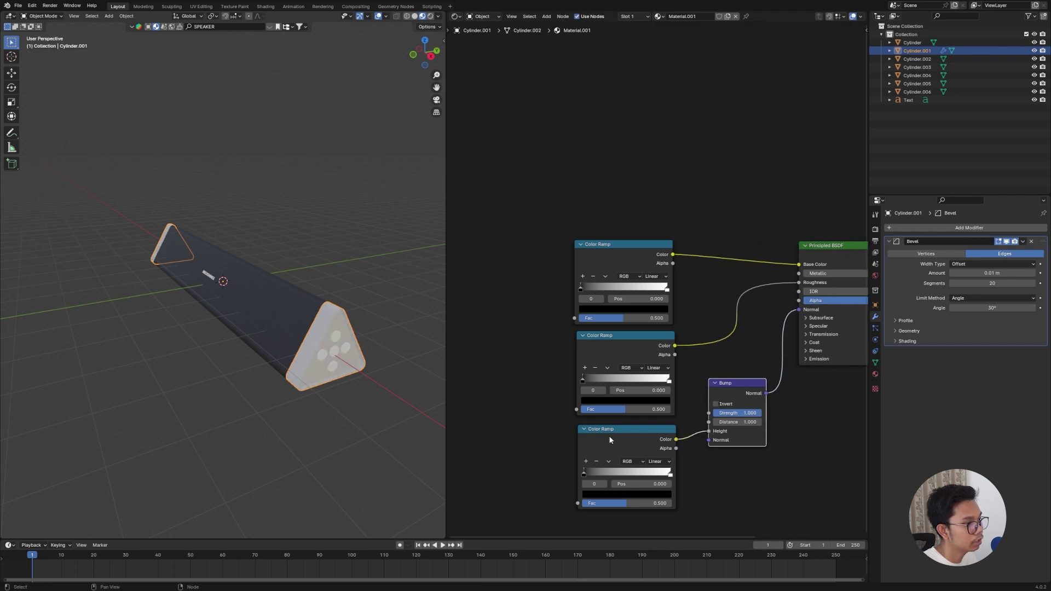
Step: Add a Noise Texture node in front of the Color Ramps
middle_drag(568, 357, 618, 364)
click(570, 342)
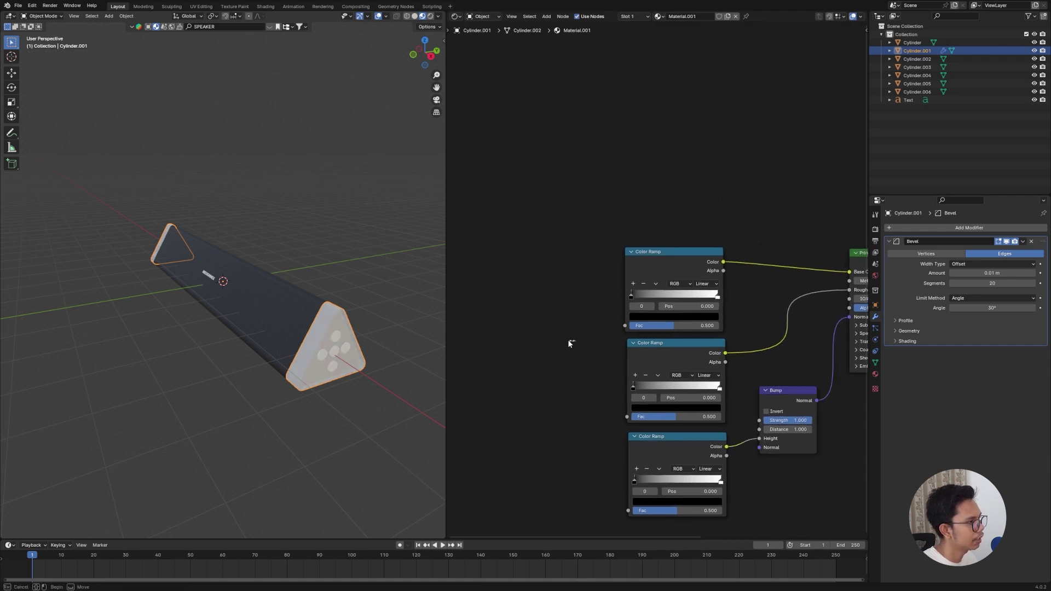
key(shift+a)
click(569, 340)
text(NOISE)
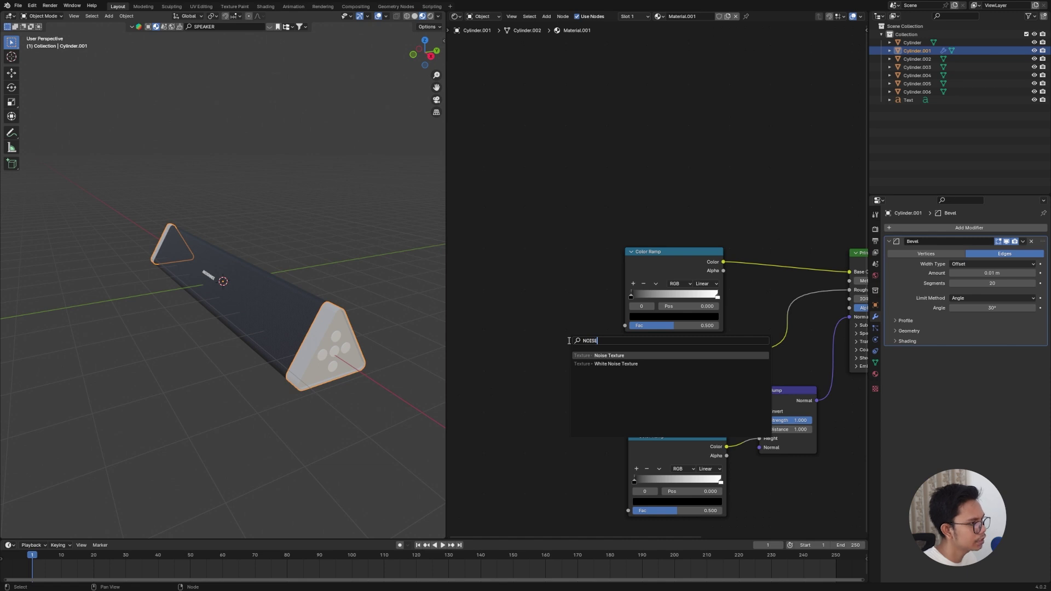
key(Return)
click(579, 268)
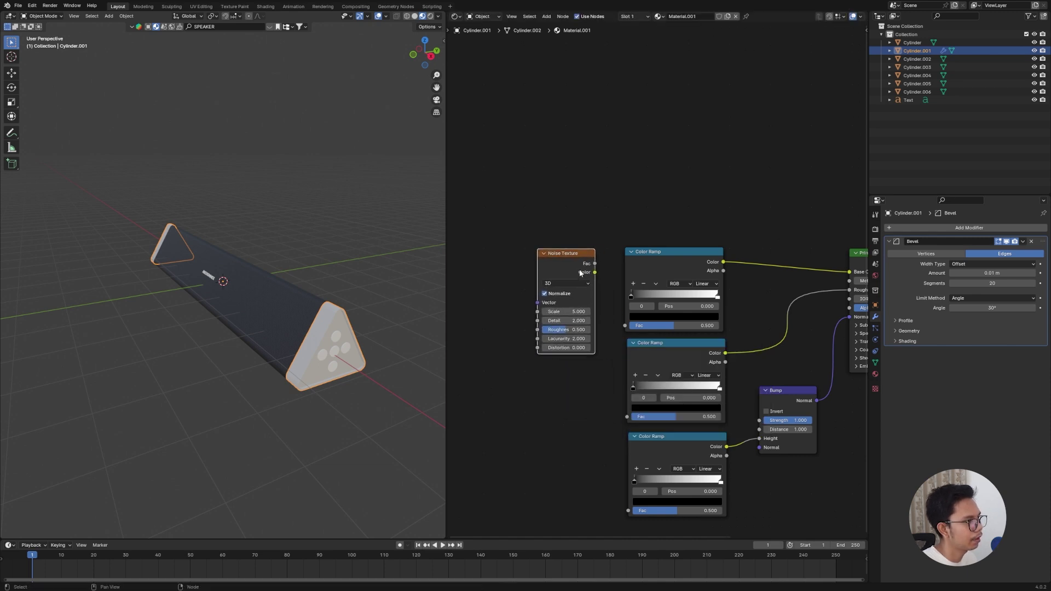
Step: Connect the Noise Texture's Fac output to the Fac inputs of all three Color Ramps
drag(595, 263, 599, 263)
drag(627, 322, 626, 325)
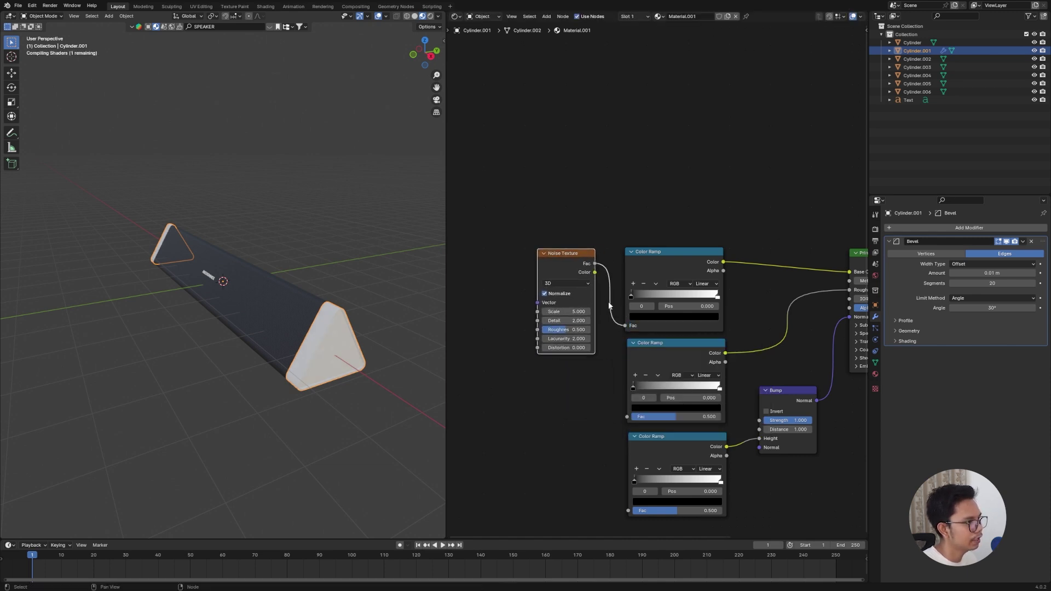
drag(595, 263, 628, 417)
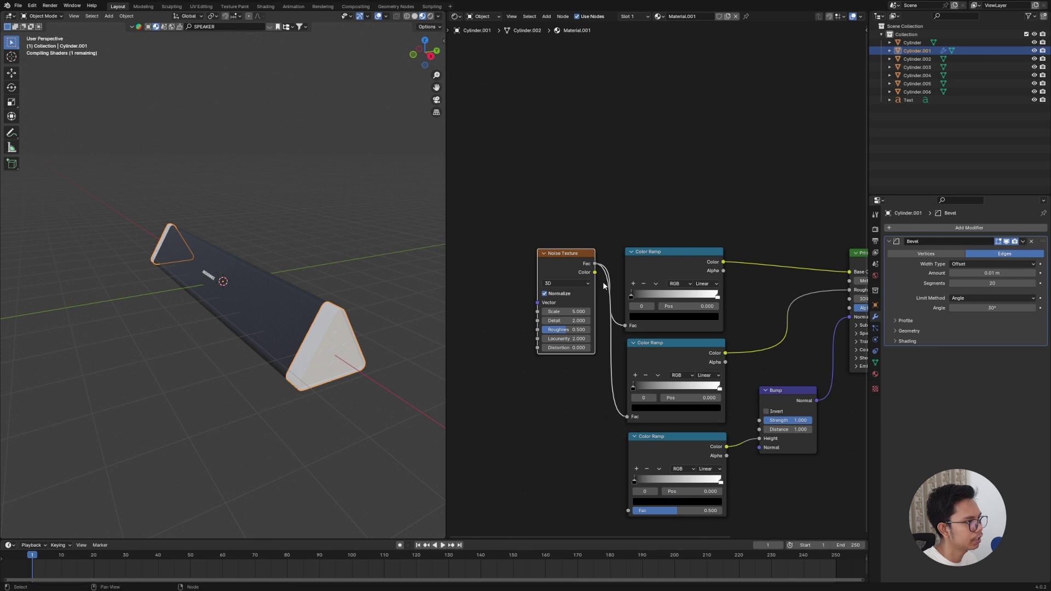
drag(595, 313, 594, 313)
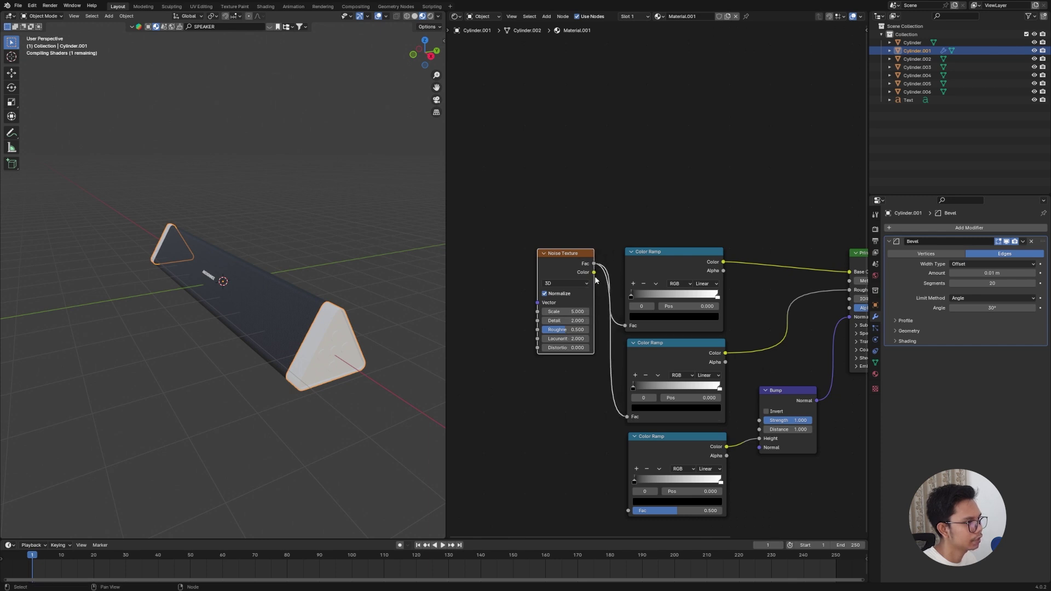
drag(595, 263, 626, 507)
Step: Add a Voronoi Texture node before the Noise Texture and connect its Color output to the noise's Vector input
middle_drag(494, 262, 550, 257)
scroll(556, 273, up, 1)
middle_drag(378, 351, 327, 389)
scroll(326, 389, up, 2)
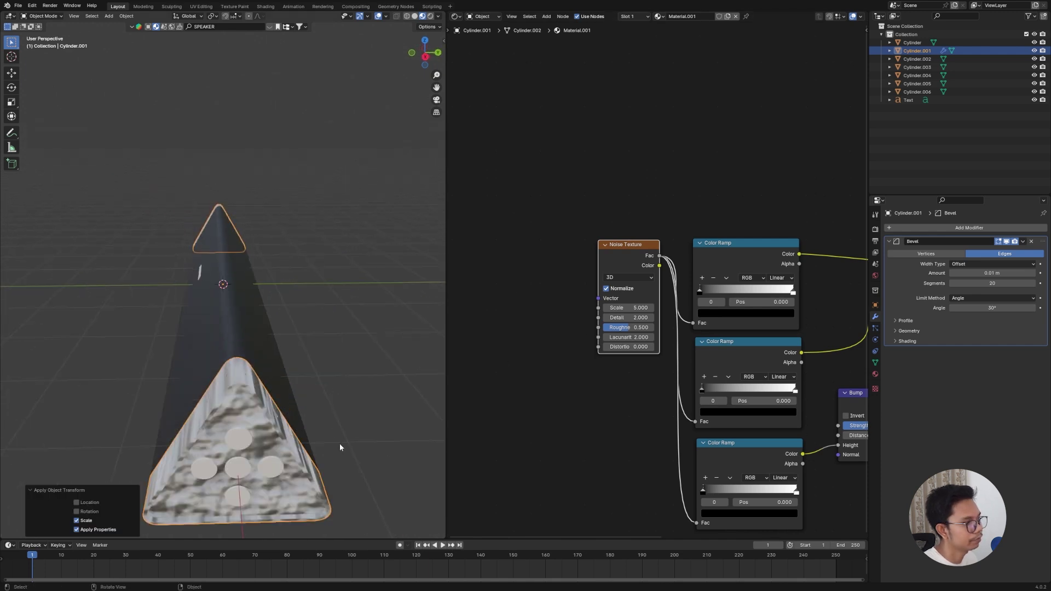
key(shift+a)
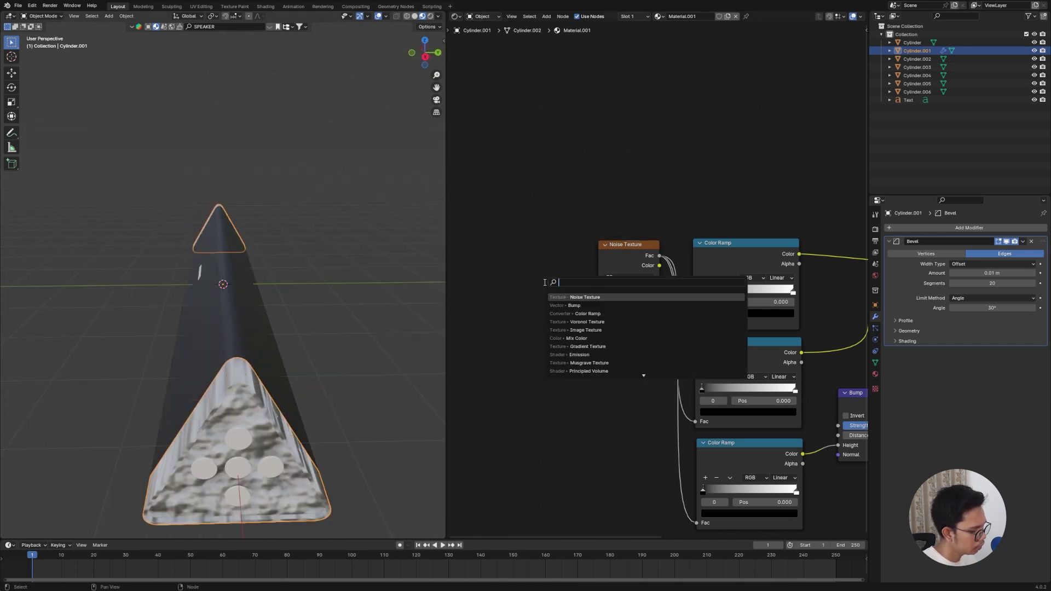
text(voro)
key(Return)
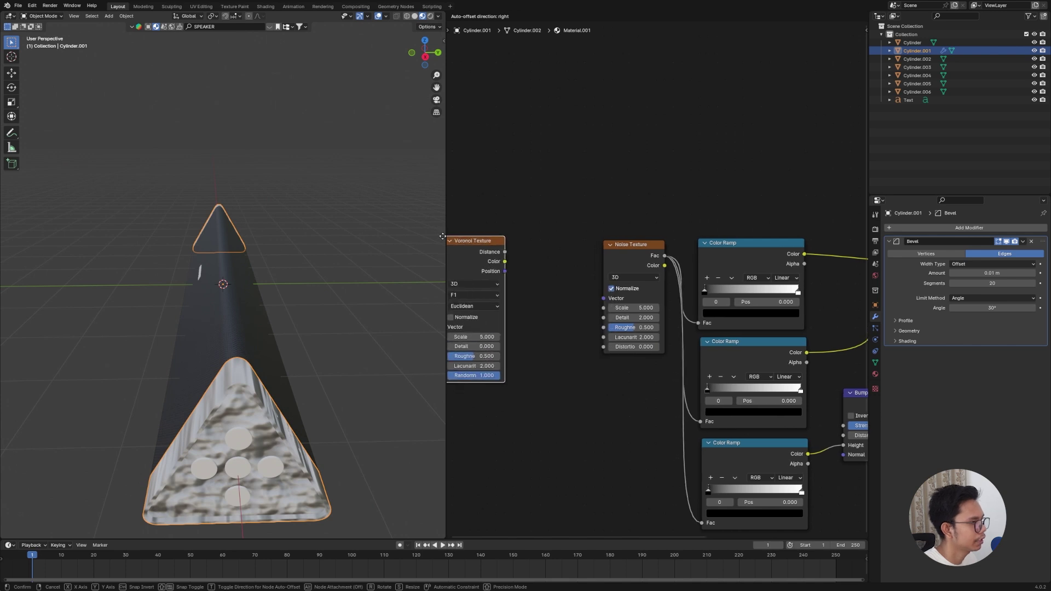
click(514, 240)
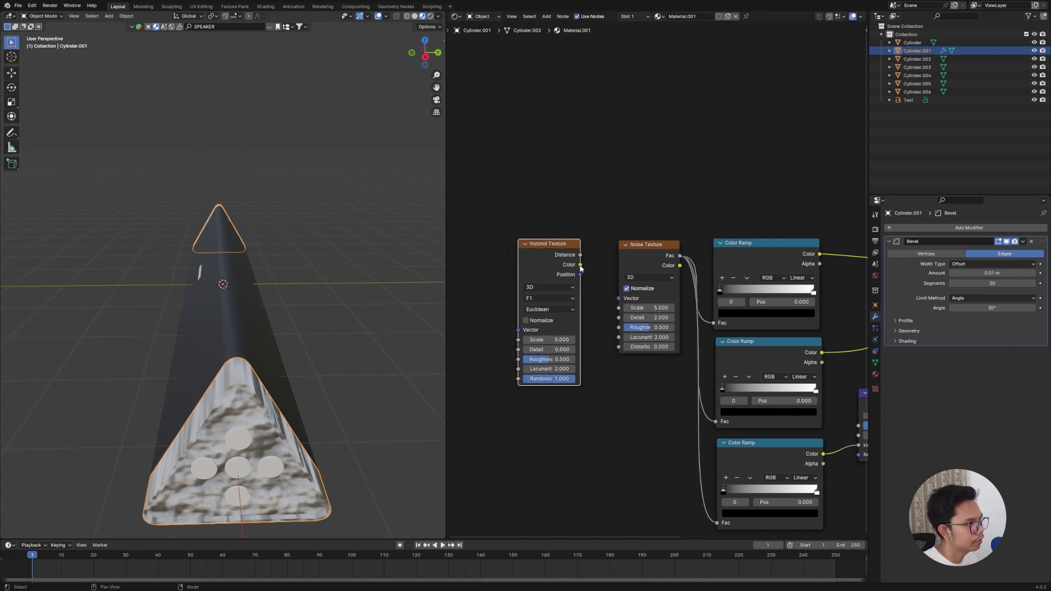
drag(581, 265, 619, 299)
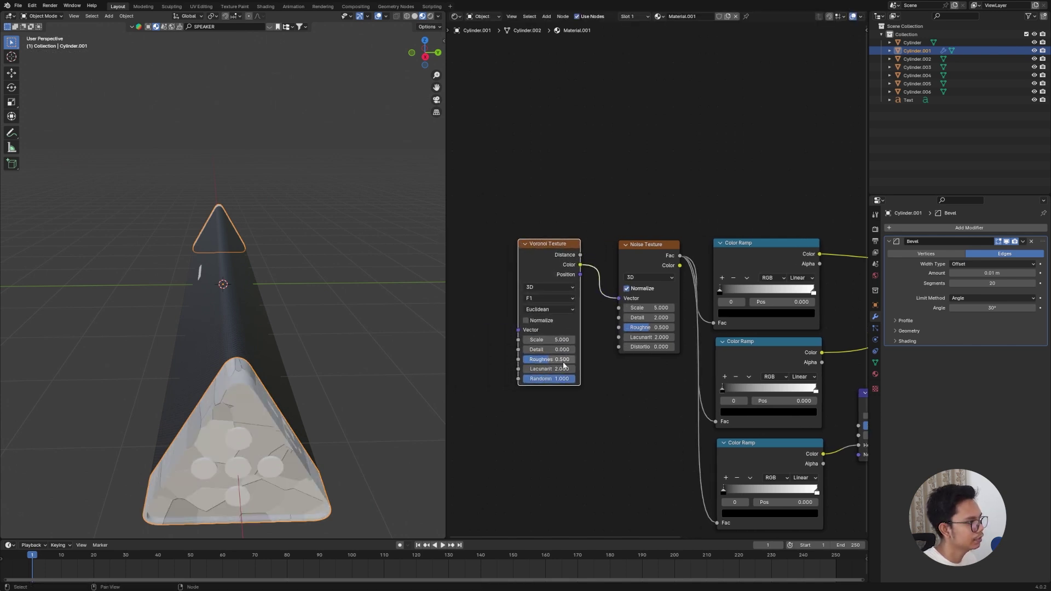
Step: Set the Voronoi Texture's Scale to 750
middle_drag(340, 429, 353, 420)
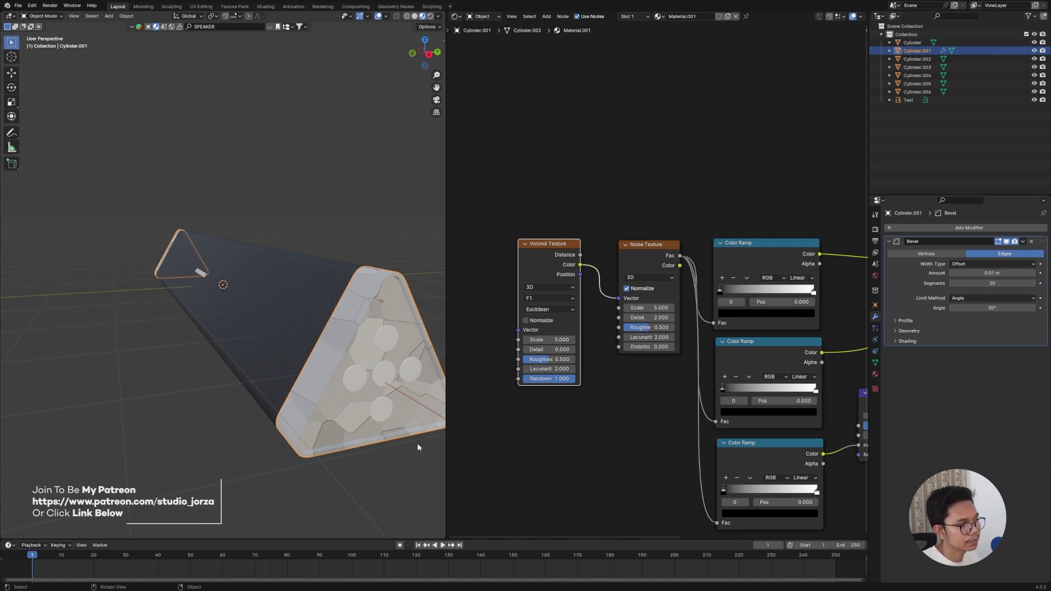
click(548, 341)
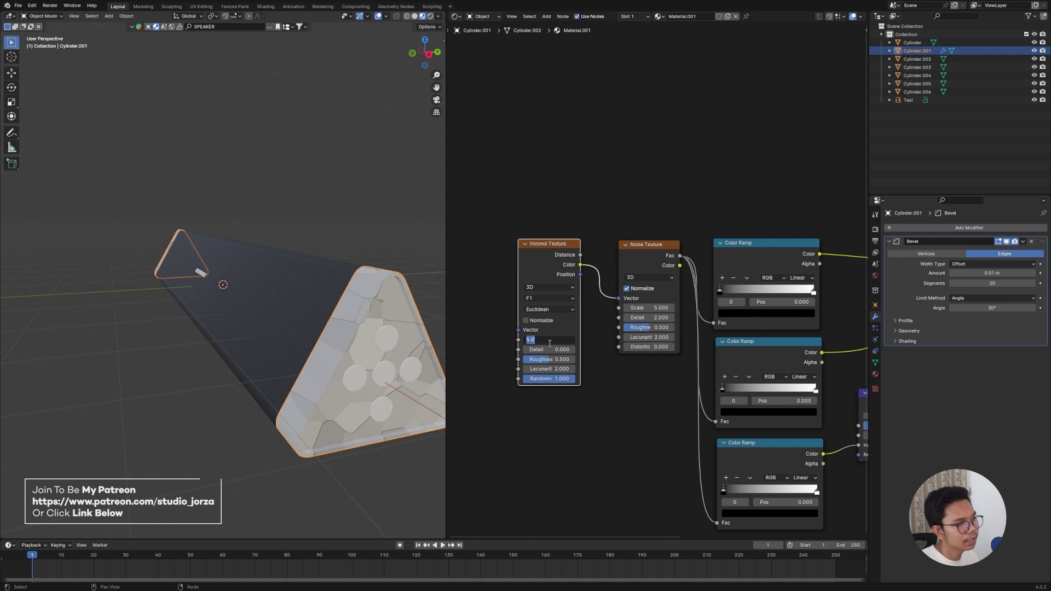
key(BackSpace)
text(75)
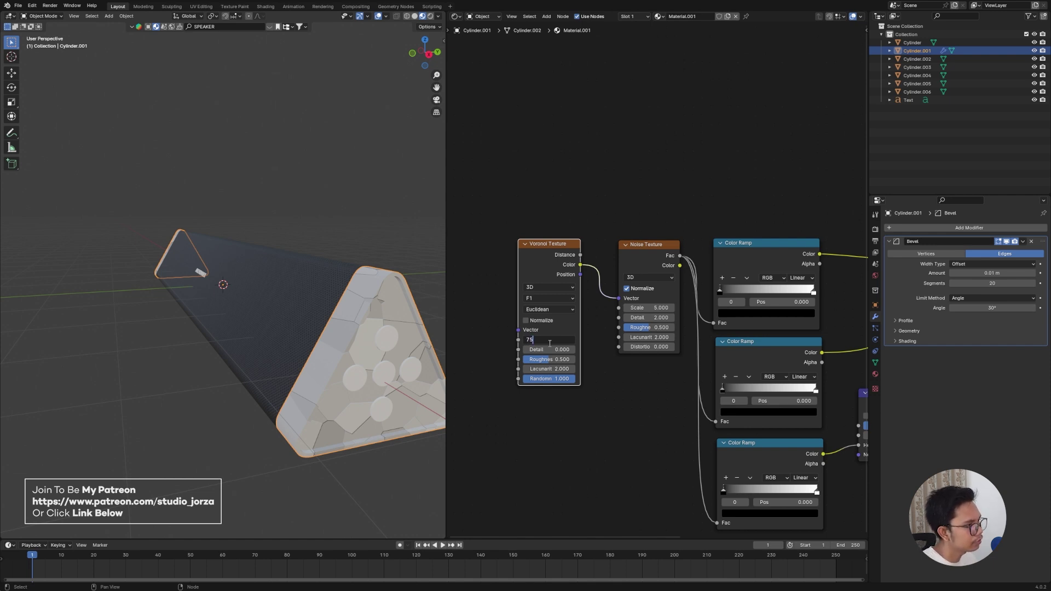
text(0)
key(Return)
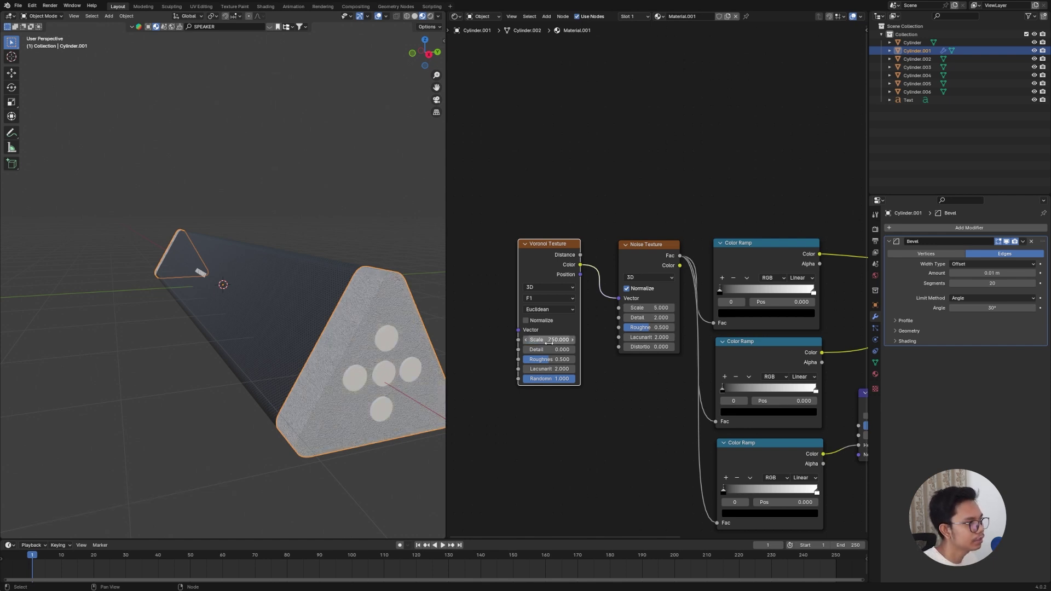
Step: Set the Noise Texture's Scale to 500
click(657, 308)
key(BackSpace)
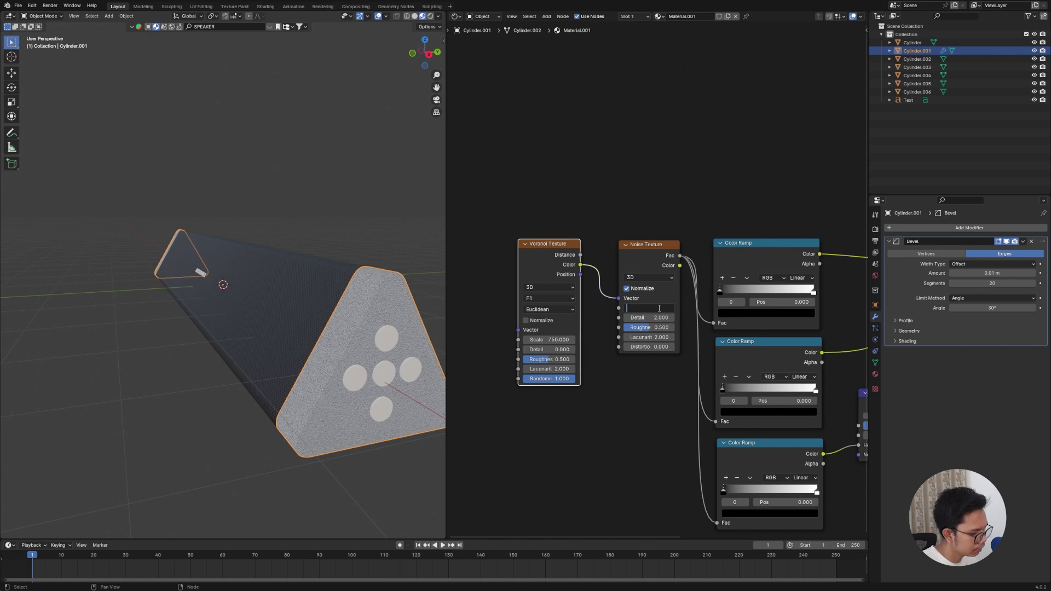
text(500)
key(Return)
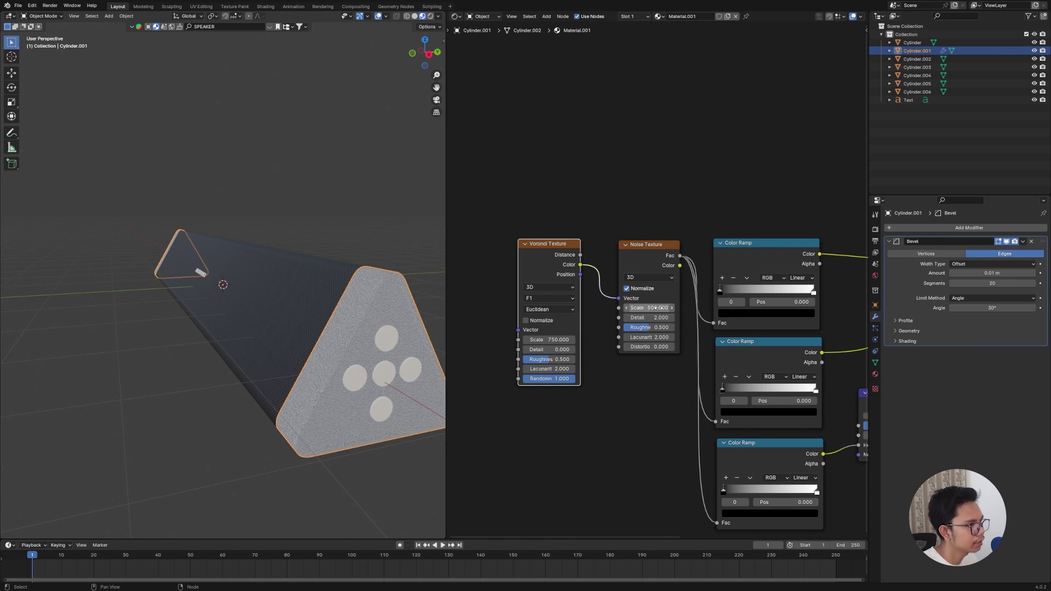
Step: Set the Voronoi Texture's Detail to 20 and the Noise Texture's Detail to 30
click(558, 351)
text(20)
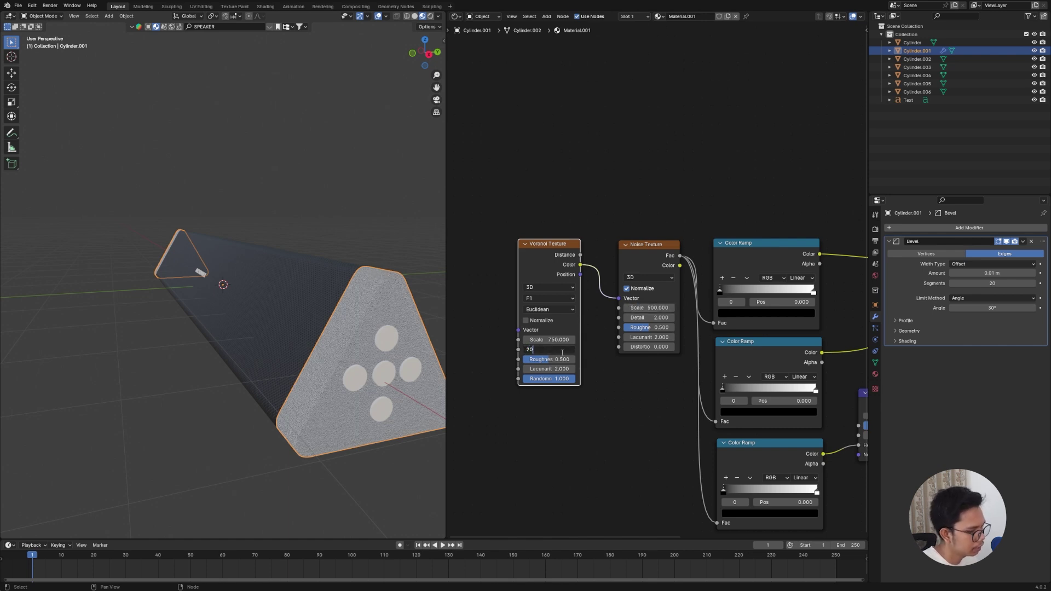
key(Return)
click(642, 317)
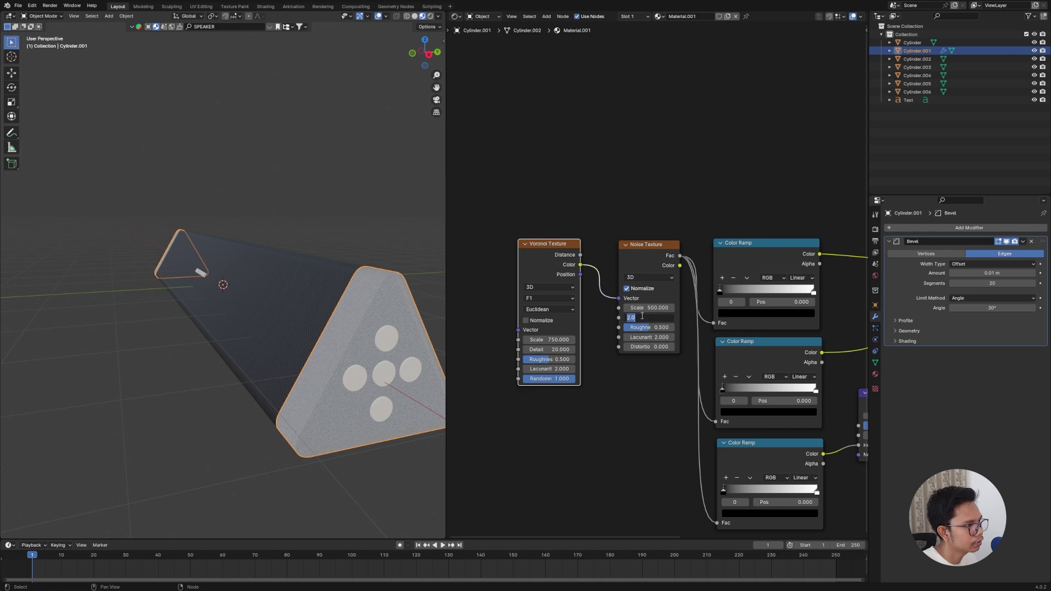
key(BackSpace)
text(30)
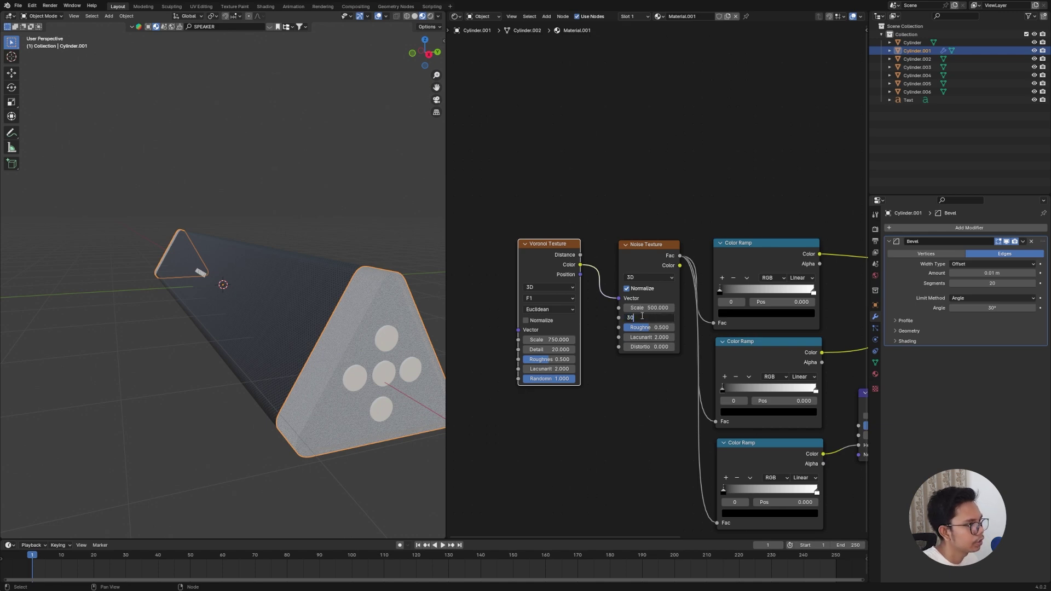
key(Return)
Step: Examine the procedural texture on the speaker's end cap from the front and up close
middle_drag(285, 402, 349, 396)
scroll(348, 398, up, 5)
scroll(342, 399, down, 8)
scroll(343, 400, up, 6)
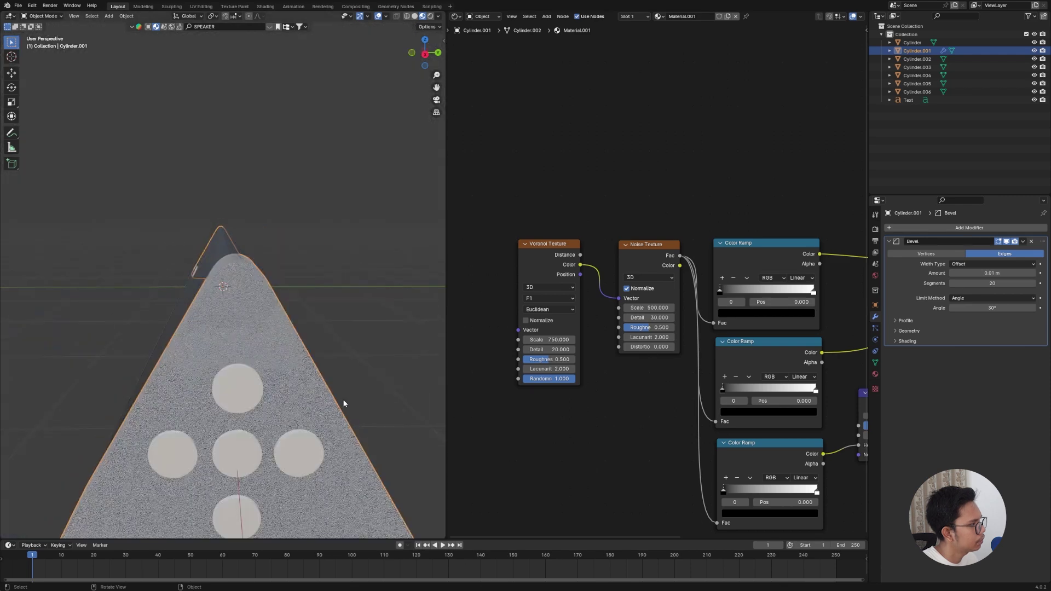
key(grave)
click(383, 456)
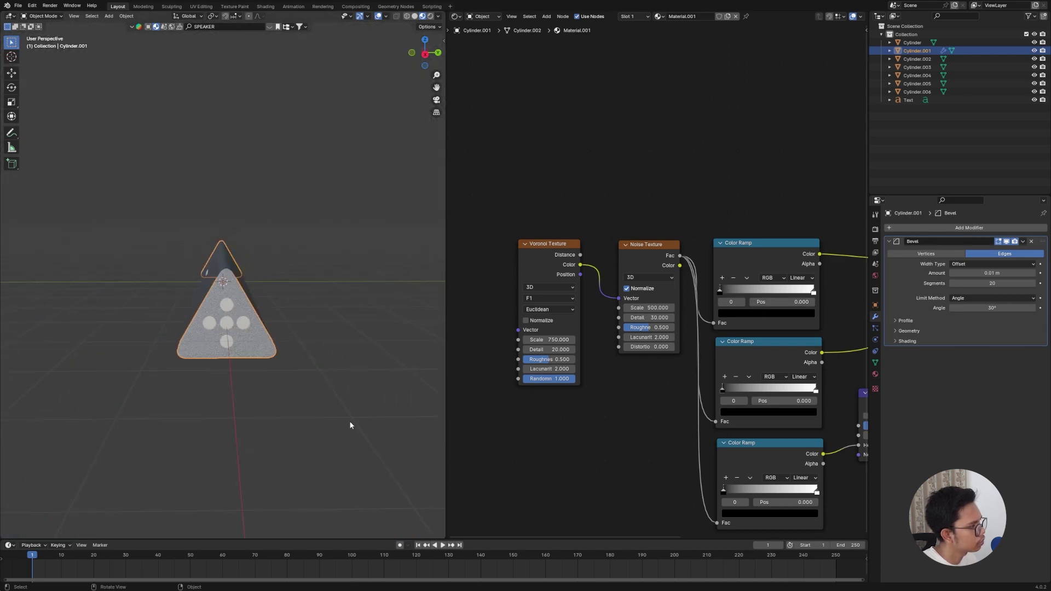
key(Tab)
key(Tab)
scroll(294, 378, up, 6)
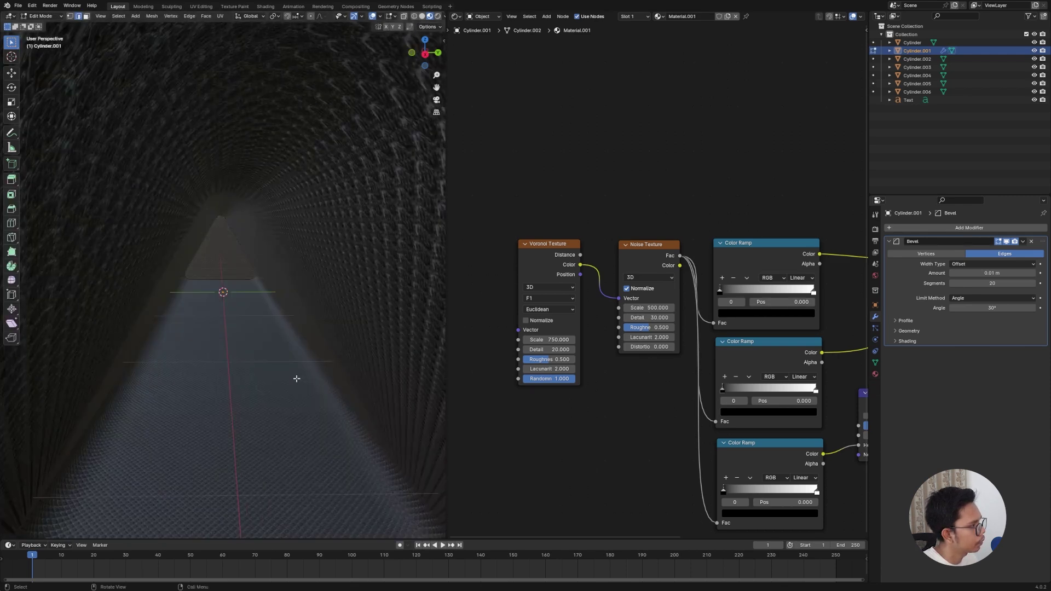
scroll(298, 381, down, 4)
scroll(299, 377, up, 6)
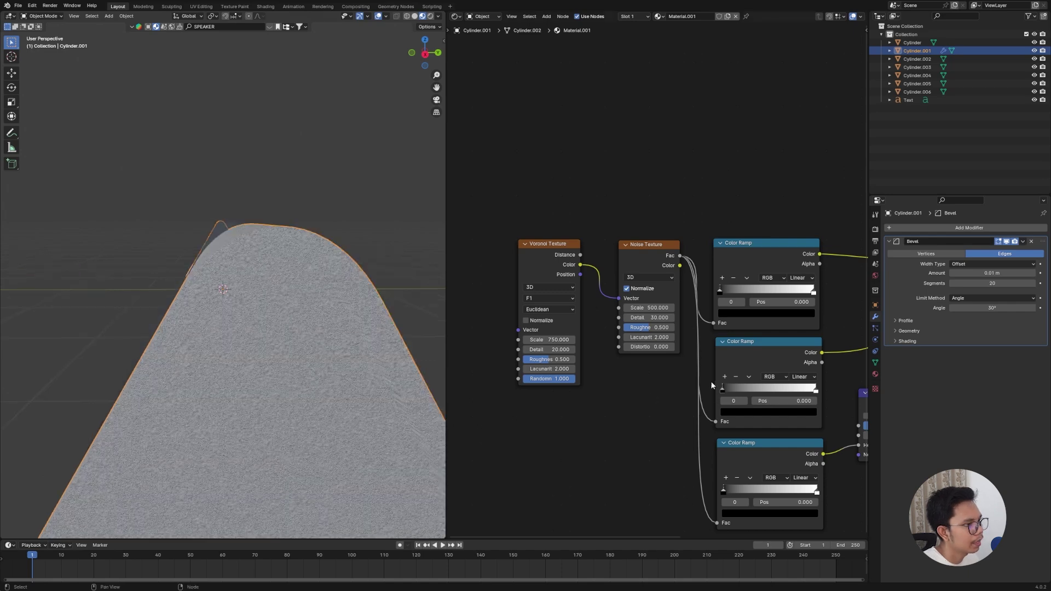
Step: Move the white stop of the Color Ramp feeding the Bump node to position 0.345
middle_drag(741, 401, 671, 357)
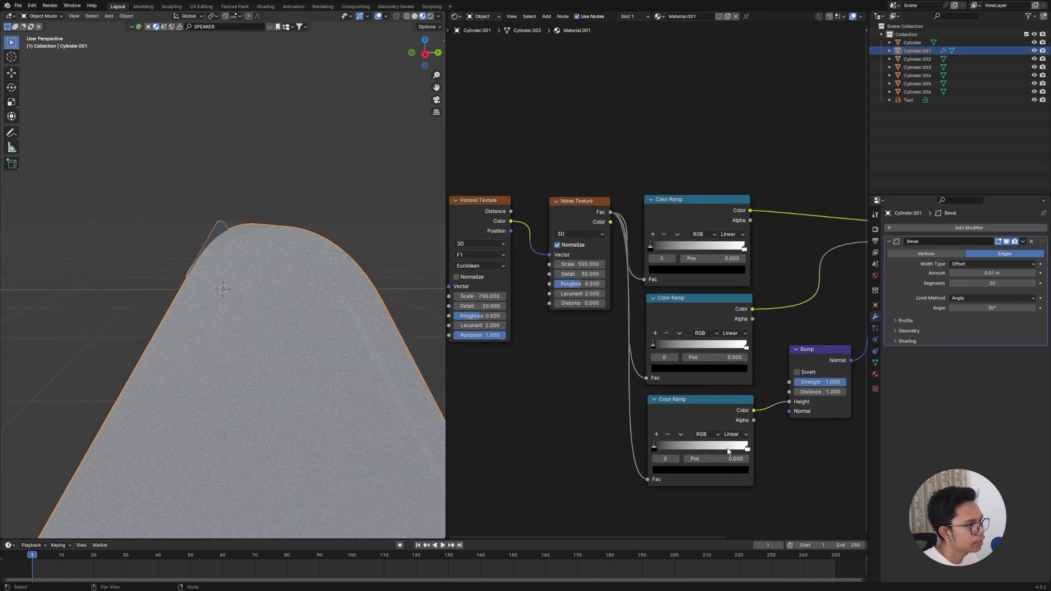
click(747, 449)
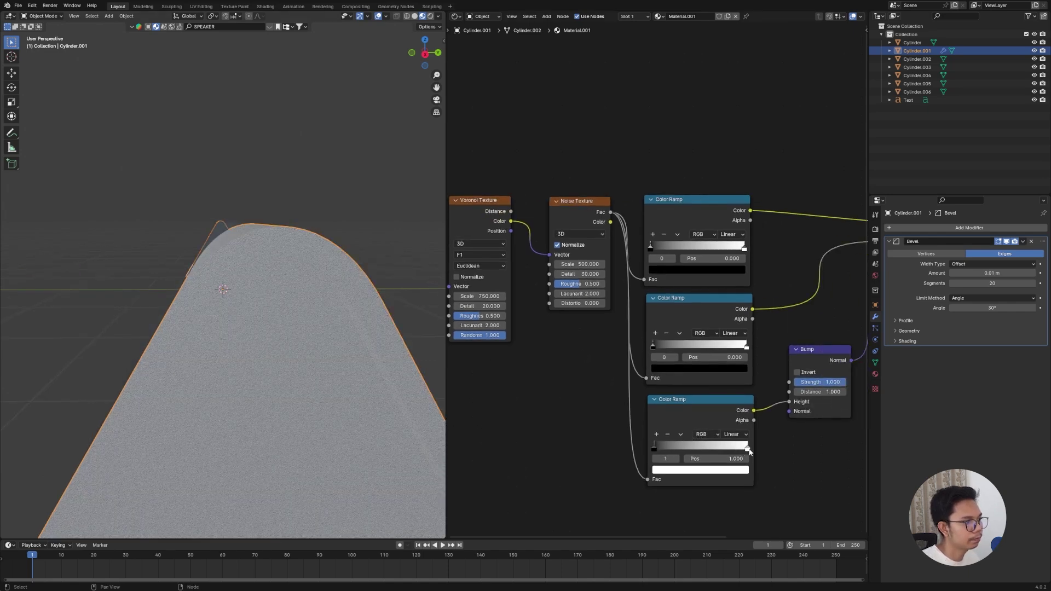
drag(749, 451, 687, 454)
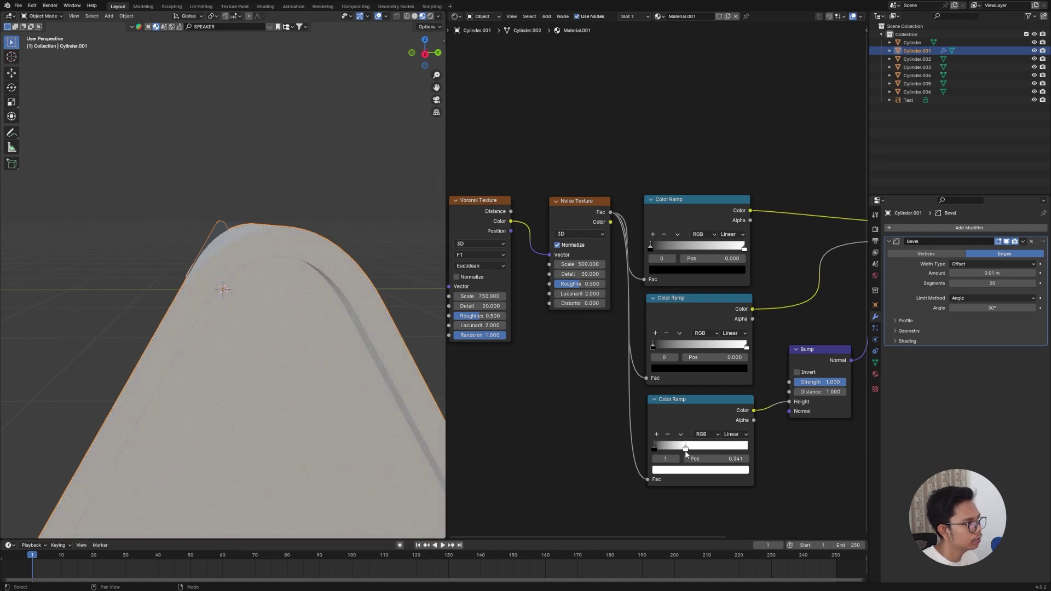
scroll(286, 387, down, 2)
mouse_move(286, 386)
middle_down()
mouse_move(303, 390)
mouse_move(286, 387)
middle_up()
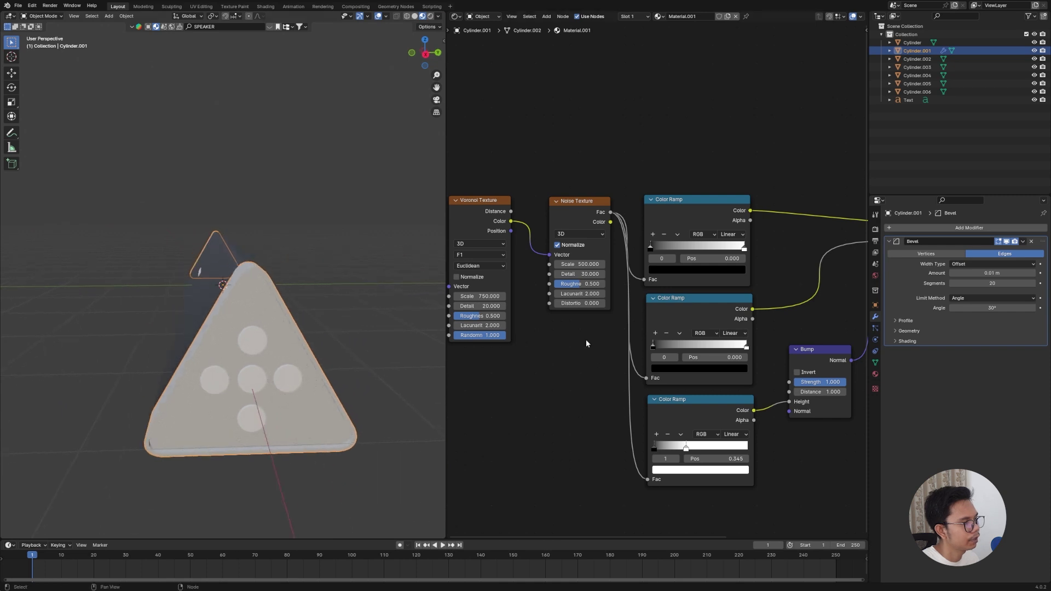
click(736, 270)
drag(738, 193, 738, 186)
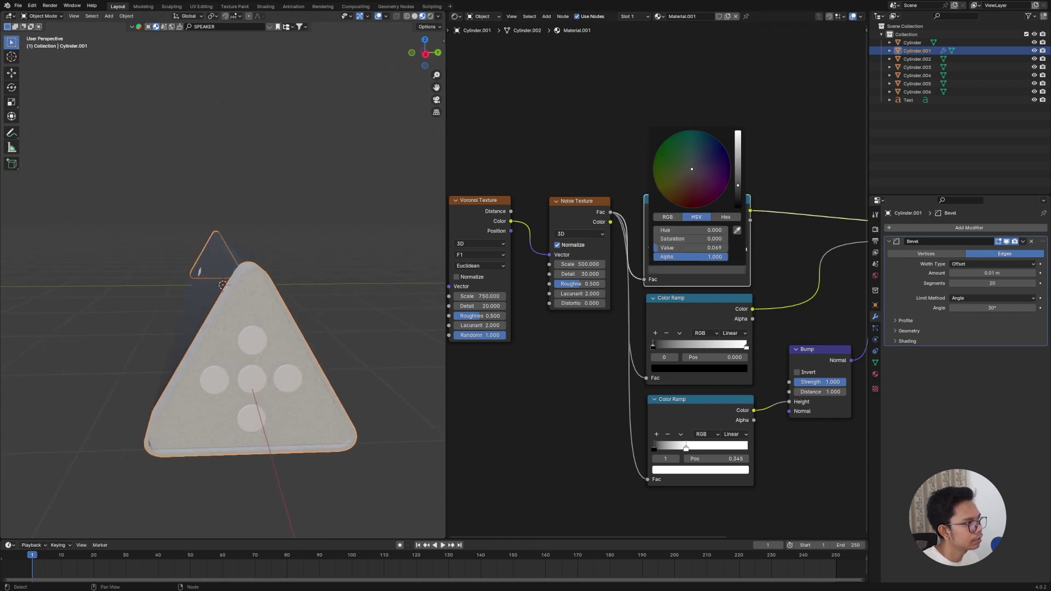
click(796, 157)
middle_drag(775, 189, 722, 202)
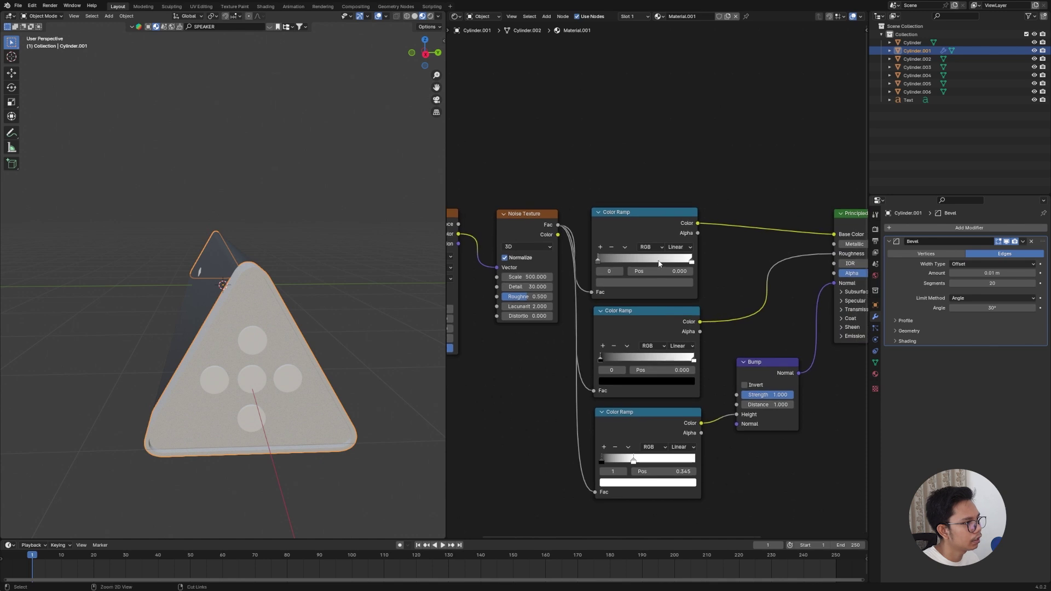
key(ctrl+z)
key(ctrl+z)
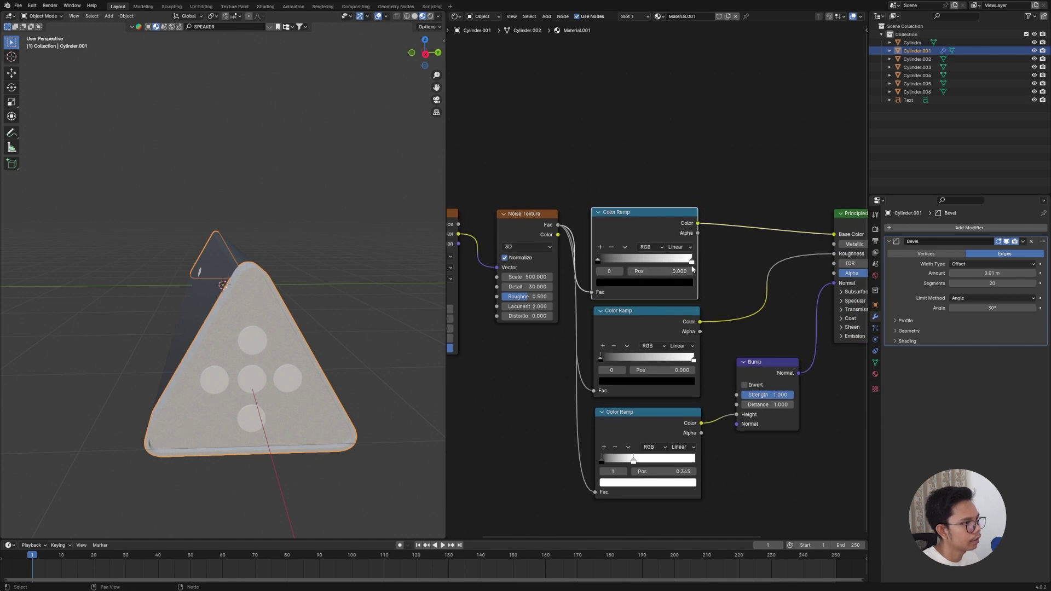
Step: Darken the white stop of the end caps' base color ramp to a near-black grey with a Value of about 0.017
click(691, 262)
click(686, 283)
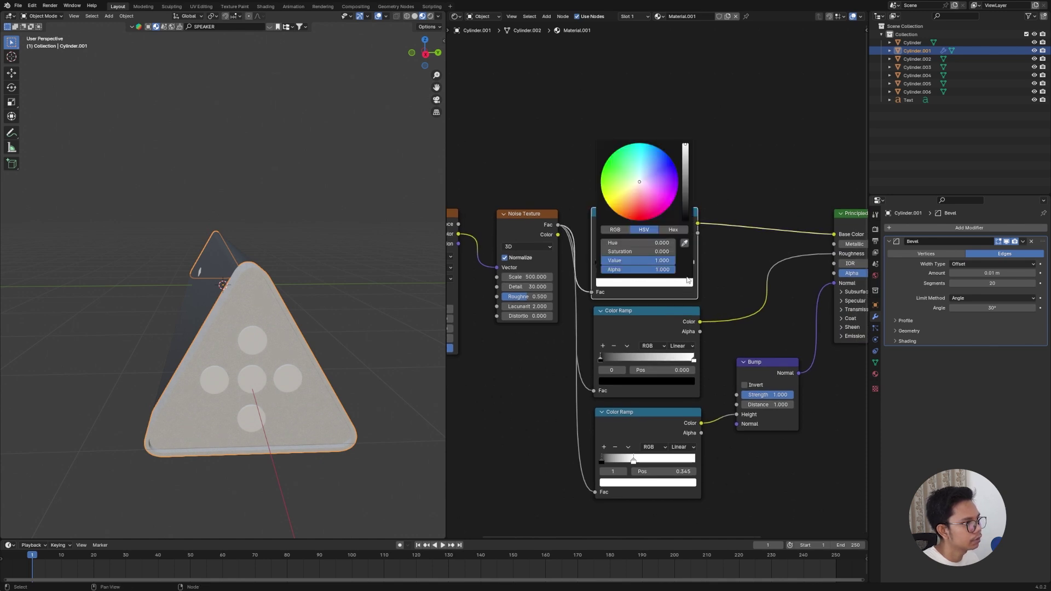
click(685, 208)
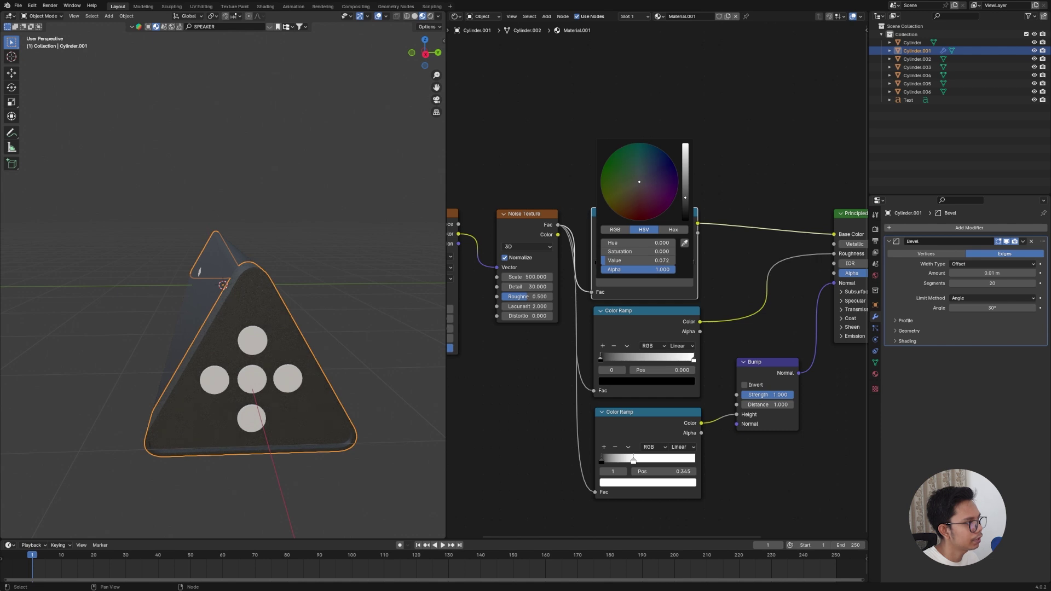
middle_drag(186, 308, 300, 355)
click(301, 354)
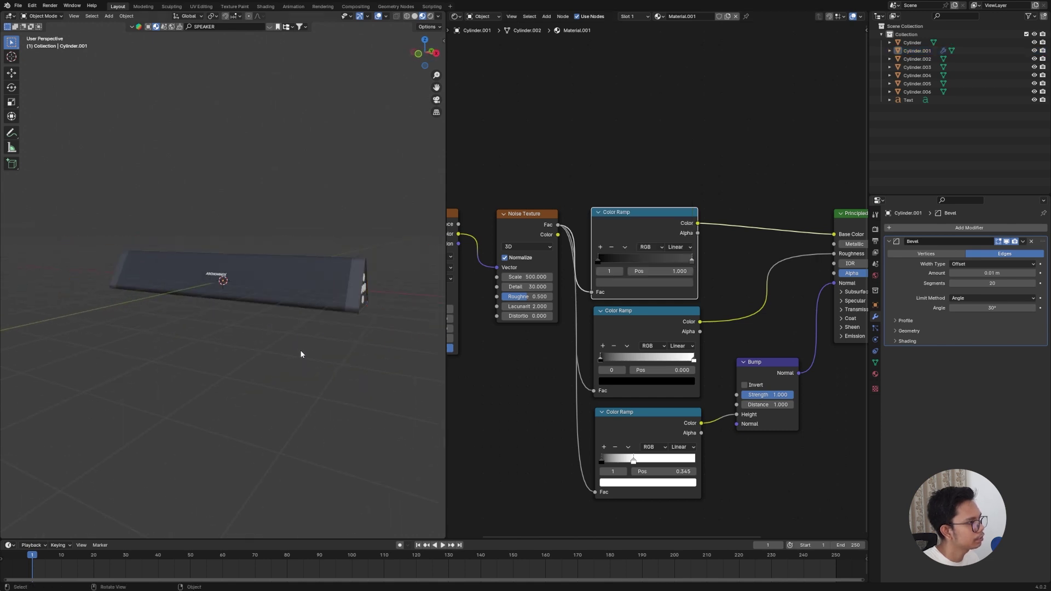
click(350, 284)
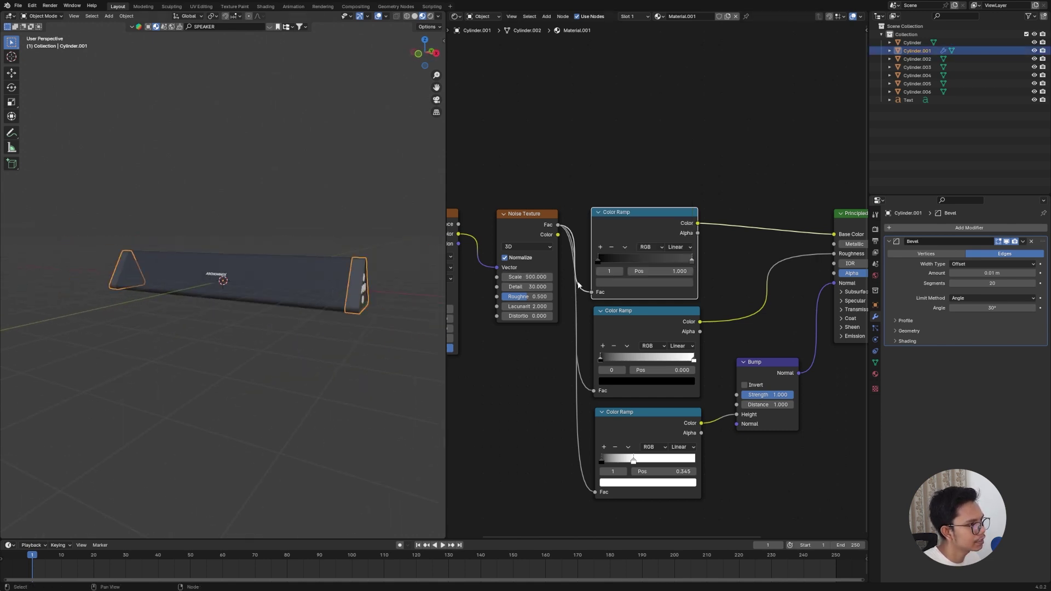
click(656, 282)
click(687, 212)
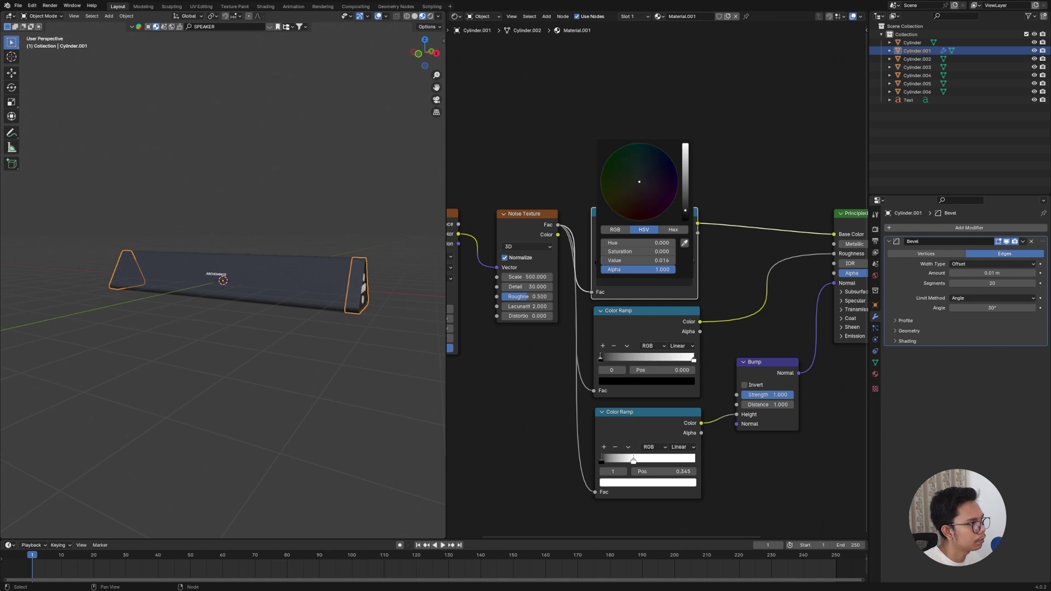
click(367, 232)
middle_drag(371, 235, 351, 257)
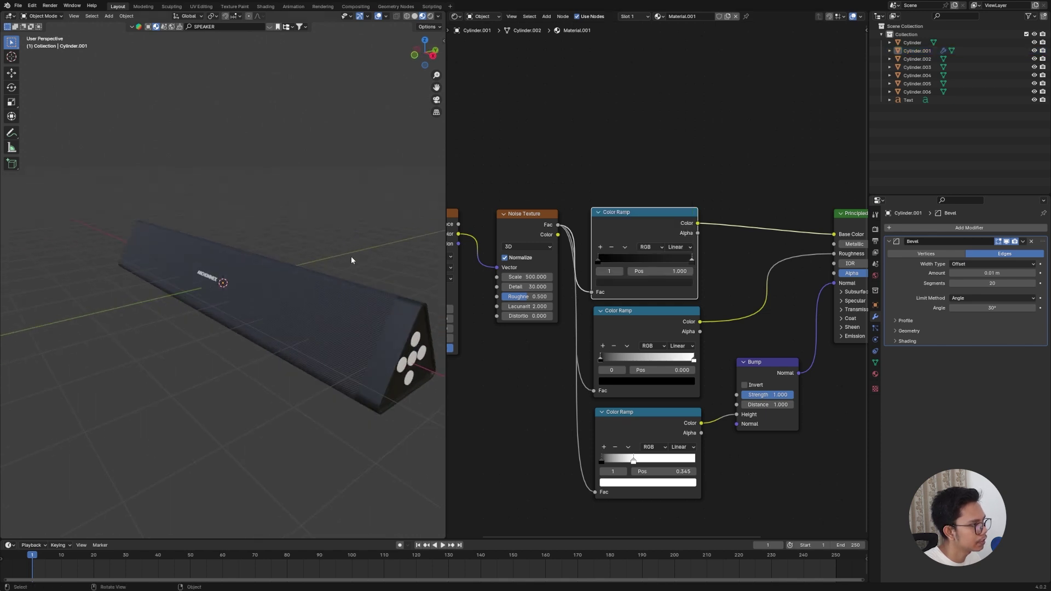
Step: Assign the existing Material.001 to the ARCHOMMEX text on the speaker's body
click(395, 343)
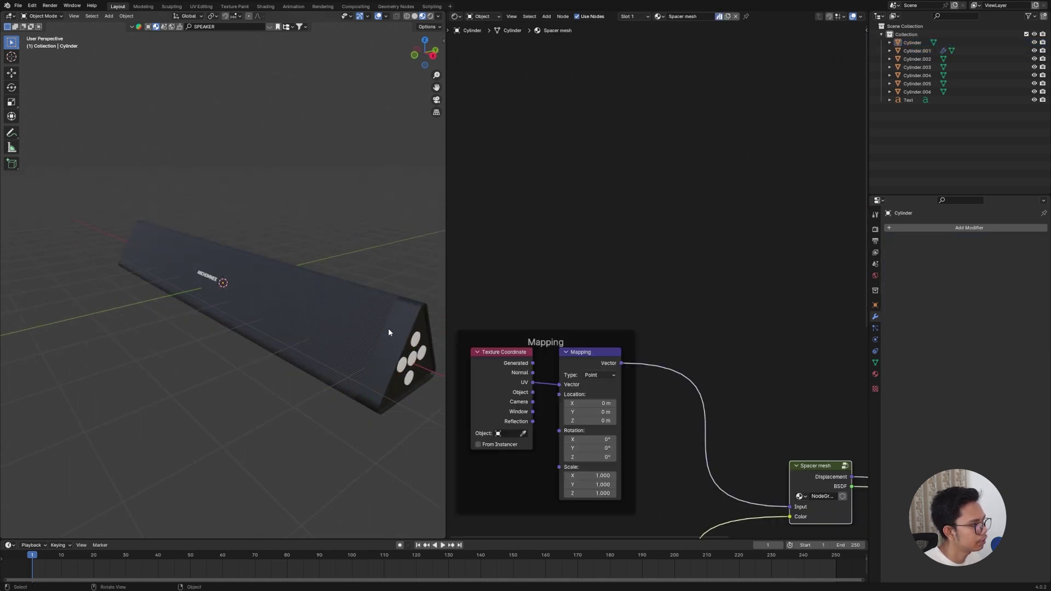
middle_drag(394, 346, 277, 327)
click(202, 272)
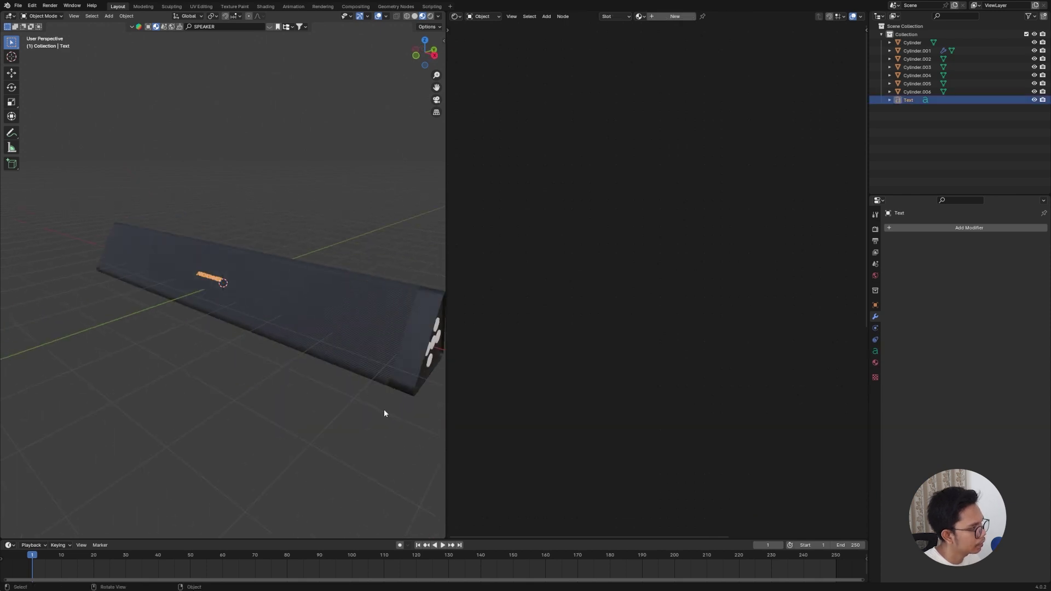
key(grave)
click(438, 438)
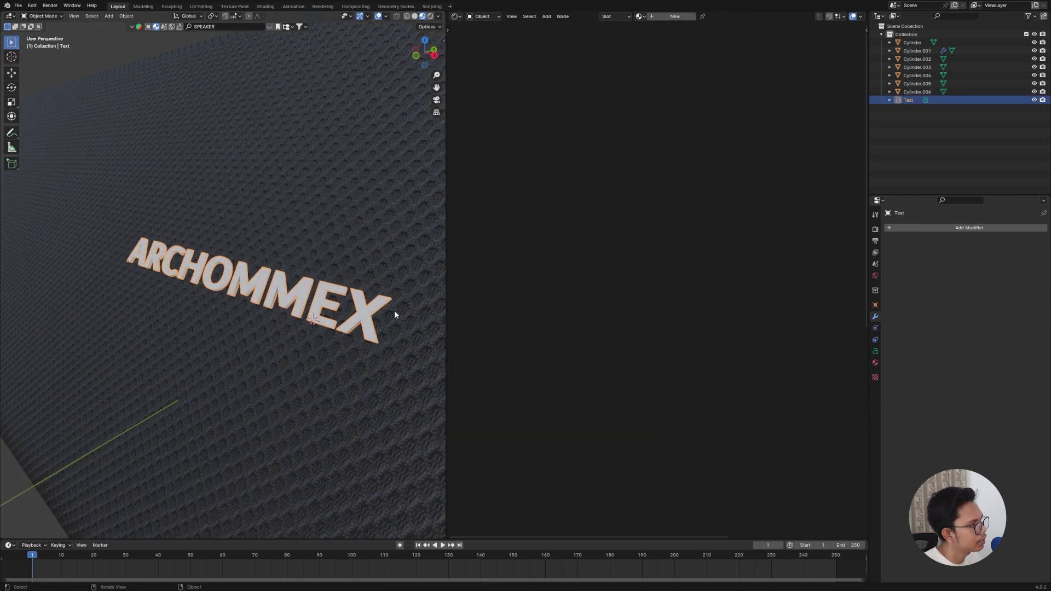
click(644, 16)
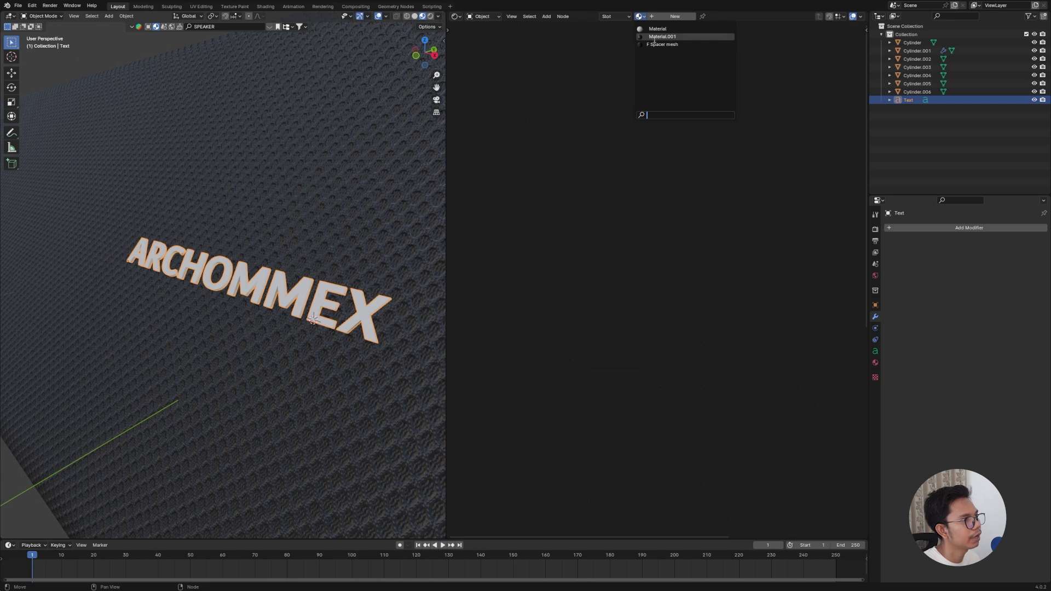
click(654, 37)
scroll(399, 294, down, 3)
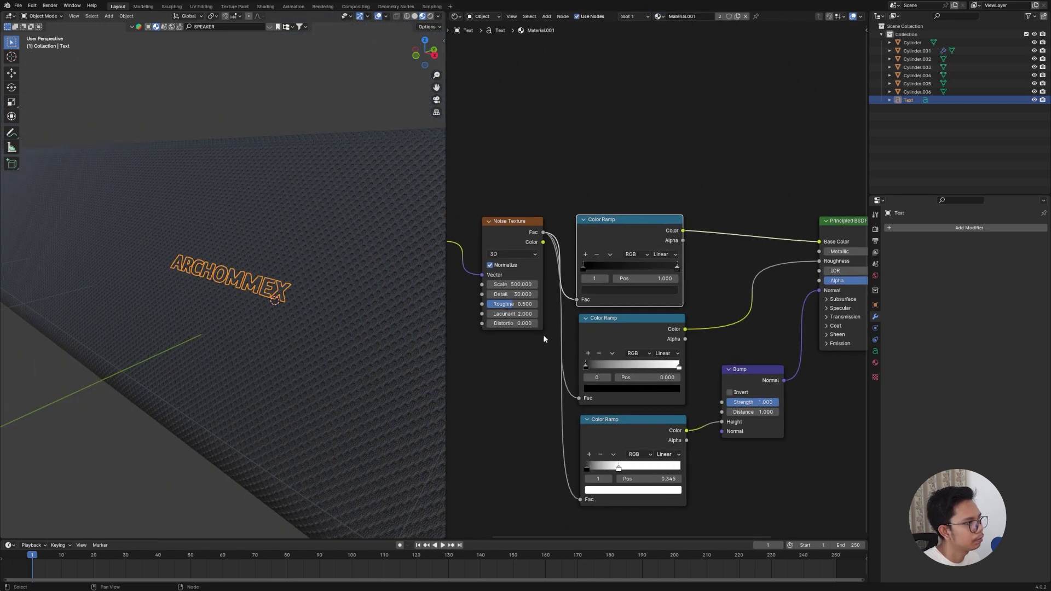
Step: Duplicate the text's material as a separate copy and lighten the end stop of its base color ramp to mid grey
click(738, 16)
click(672, 290)
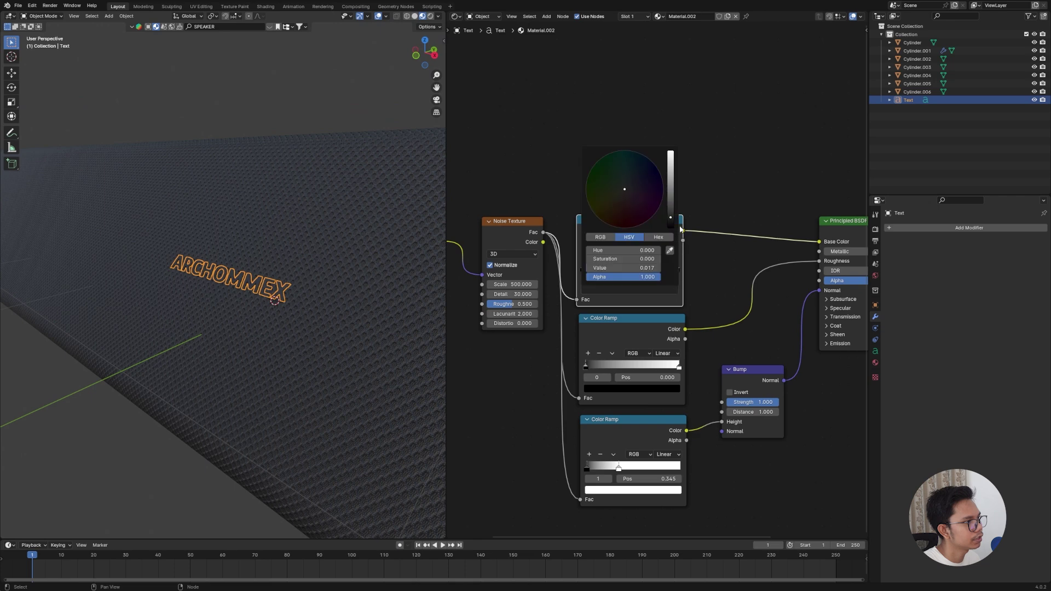
drag(673, 218, 671, 210)
drag(670, 203, 671, 189)
click(325, 107)
scroll(322, 120, down, 2)
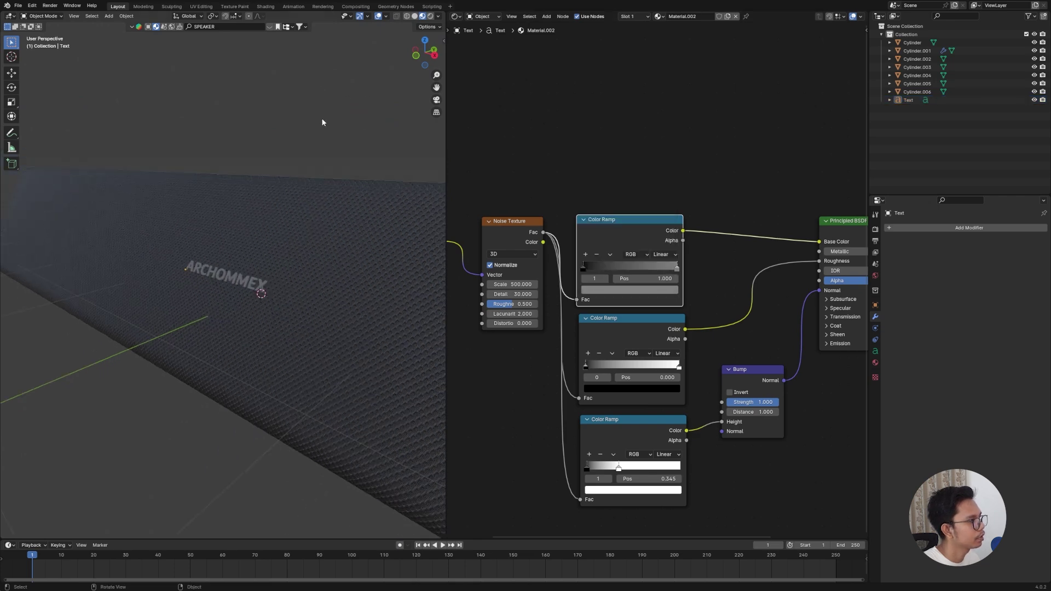
Step: Set the Metallic value of the end caps' Principled BSDF to about 0.223
middle_drag(328, 212, 362, 270)
scroll(360, 264, down, 4)
scroll(360, 269, up, 1)
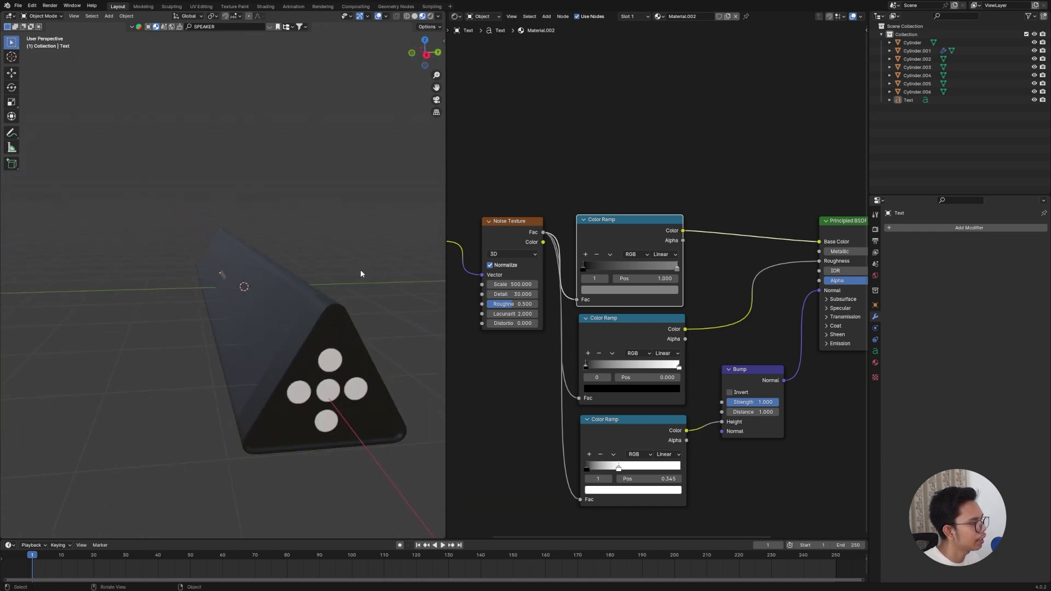
click(344, 334)
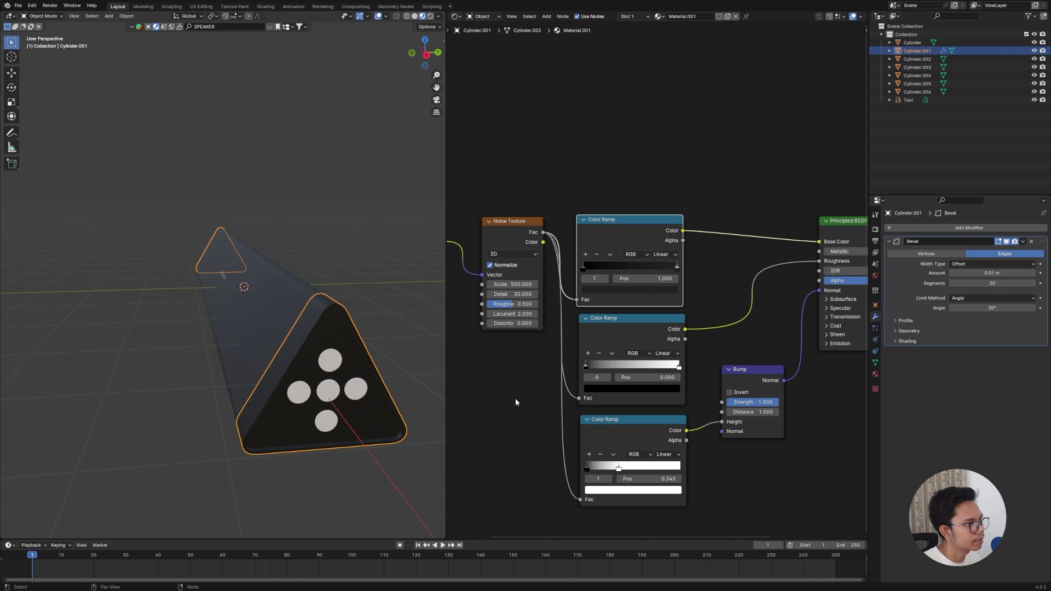
middle_drag(853, 248, 663, 294)
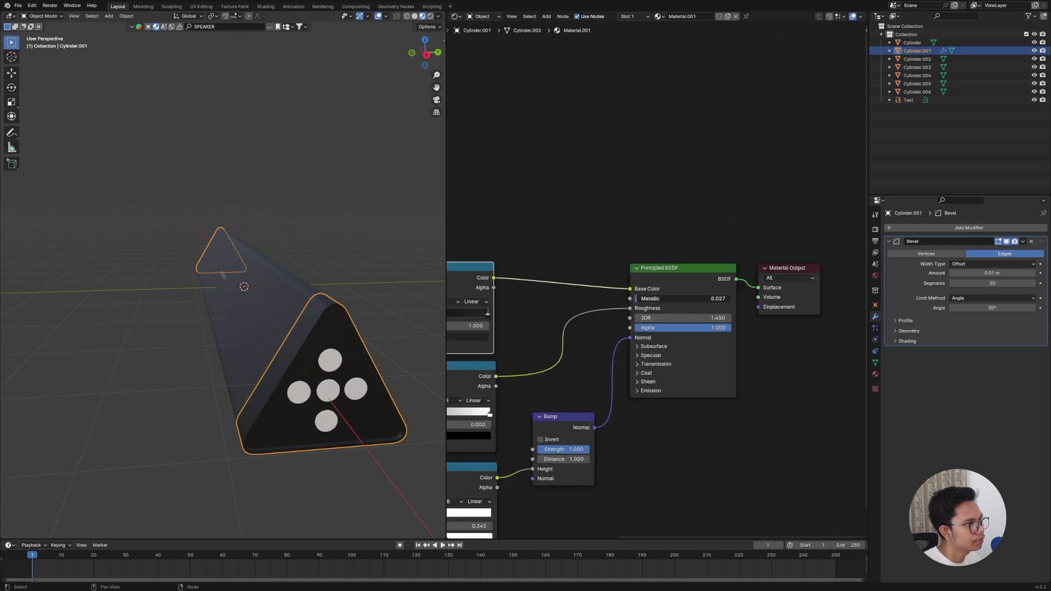
drag(639, 299, 654, 299)
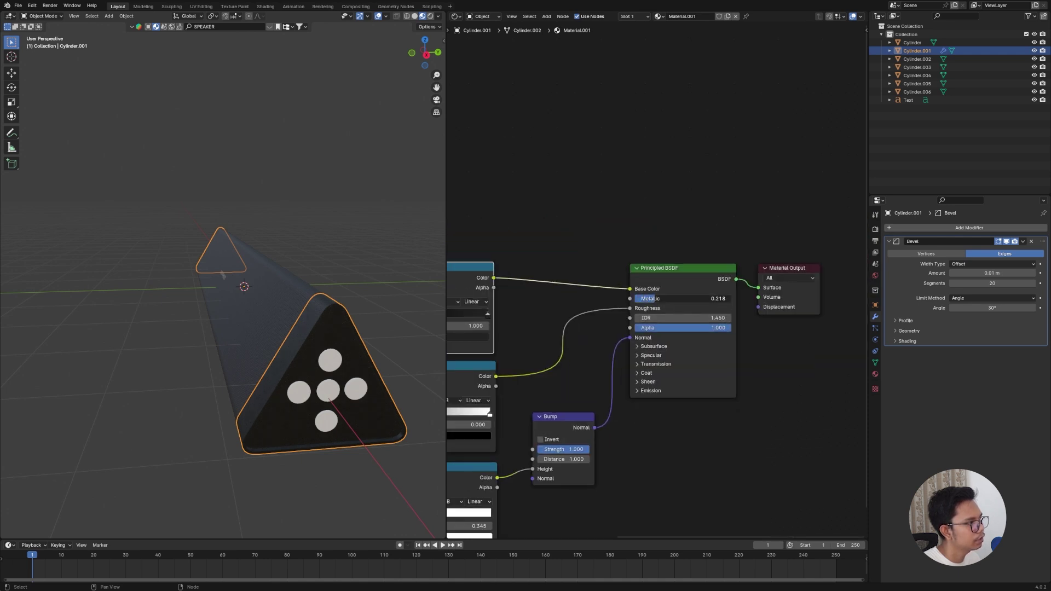
Step: Set the Metallic value of the logo text's Principled BSDF to 0.150 and save the file
click(224, 275)
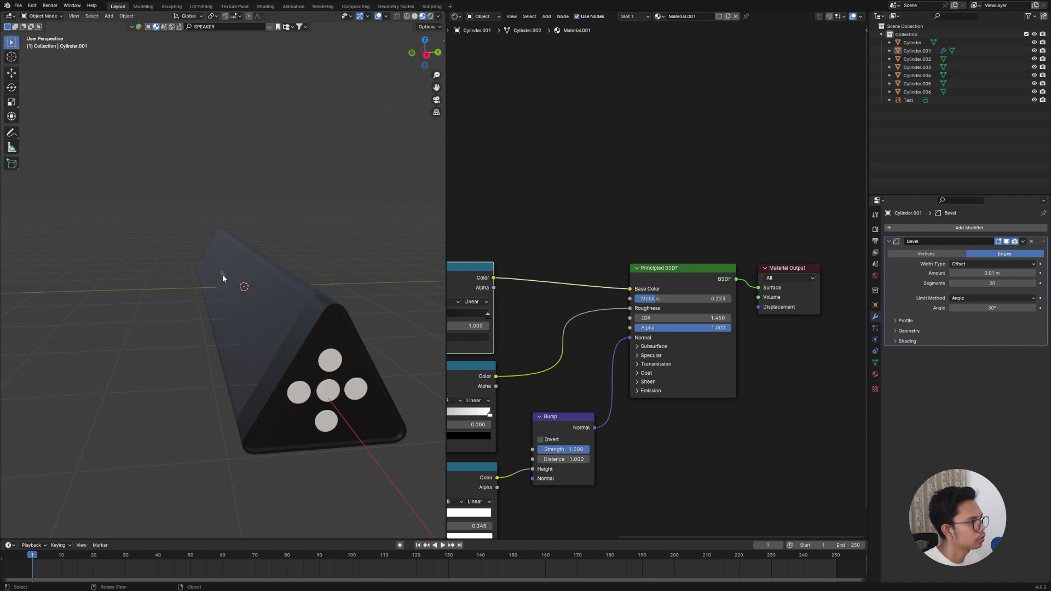
click(223, 276)
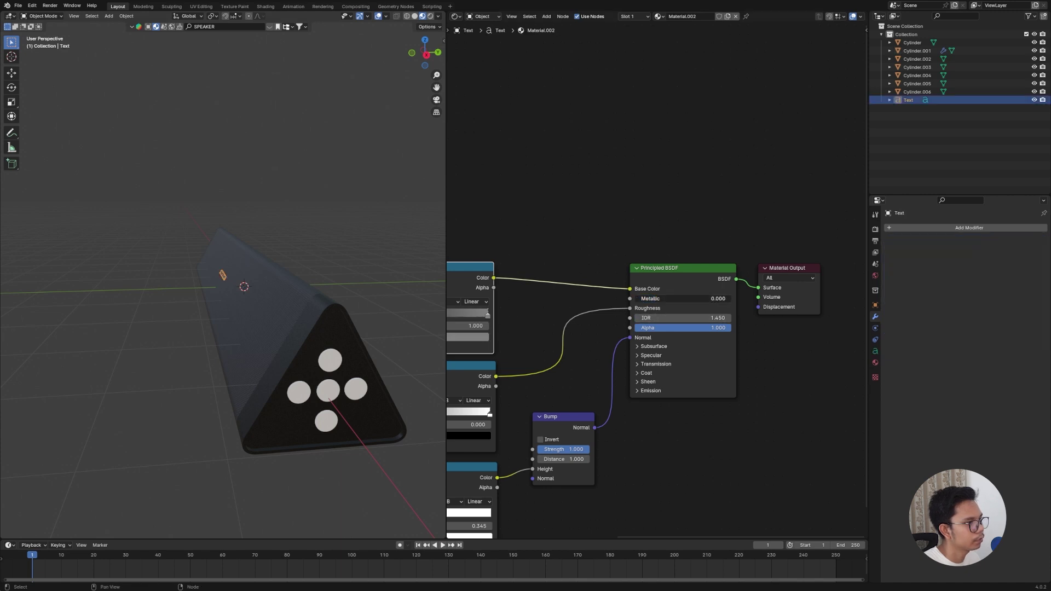
drag(639, 298, 646, 299)
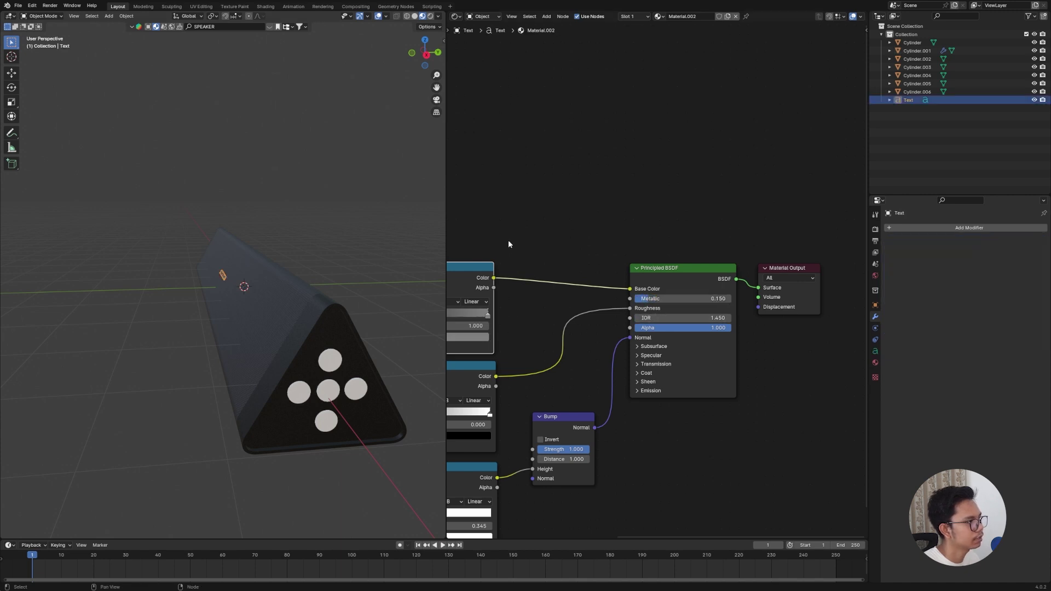
click(360, 151)
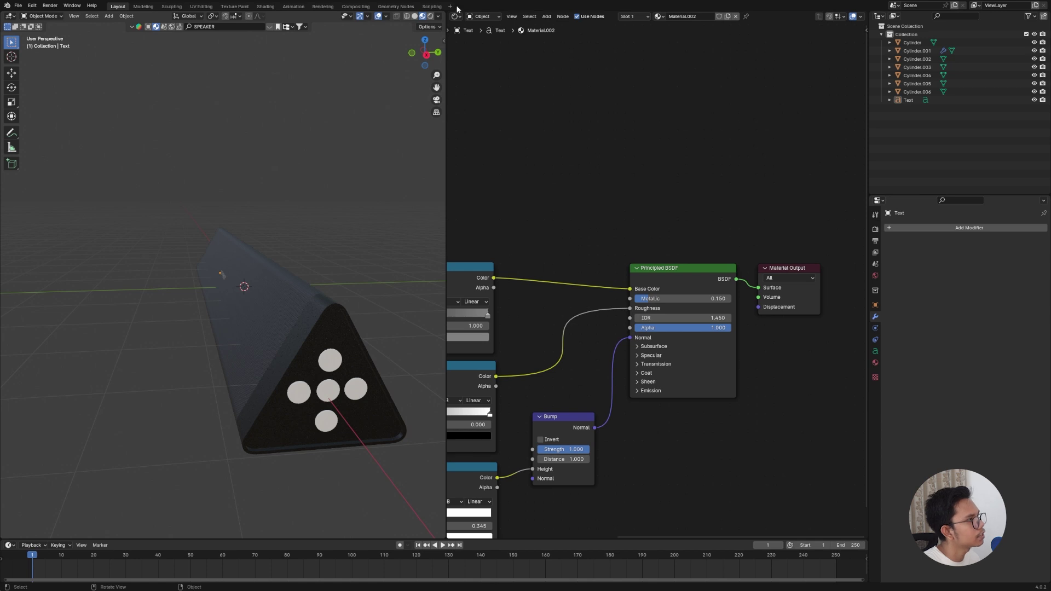
key(ctrl+s)
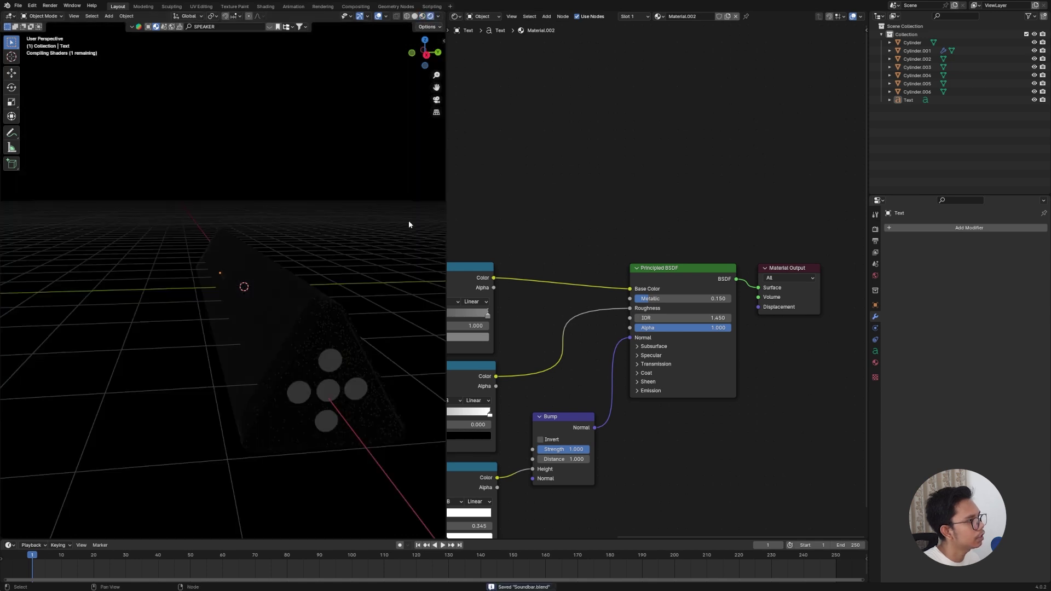
Step: Hide the speaker's body and end caps so that the five round discs on the end face are isolated
mouse_move(381, 288)
middle_down()
mouse_move(267, 274)
mouse_move(321, 288)
mouse_move(360, 261)
middle_up()
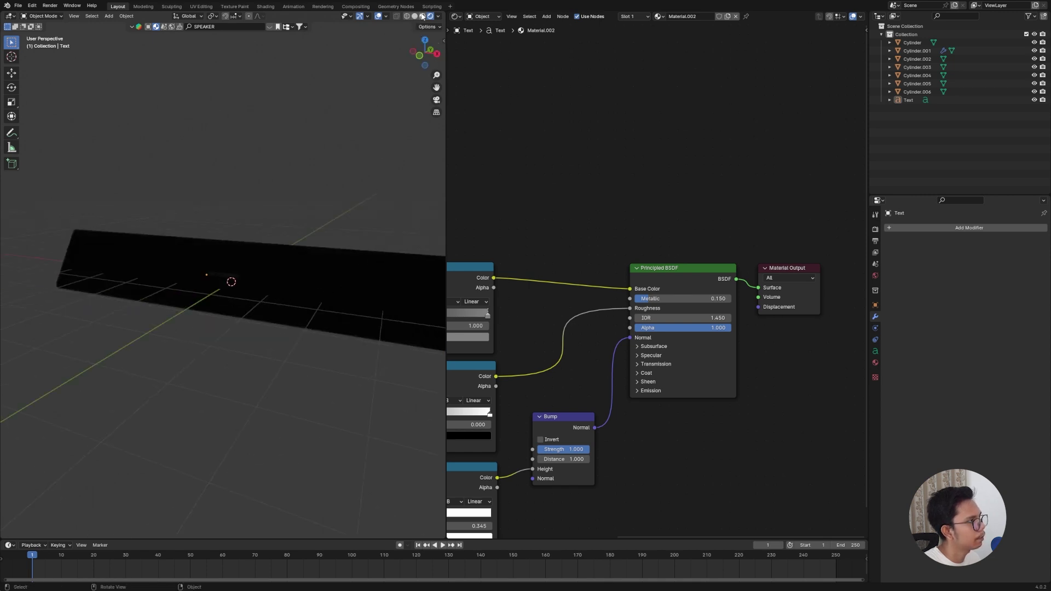
middle_drag(386, 237, 365, 238)
scroll(363, 235, down, 4)
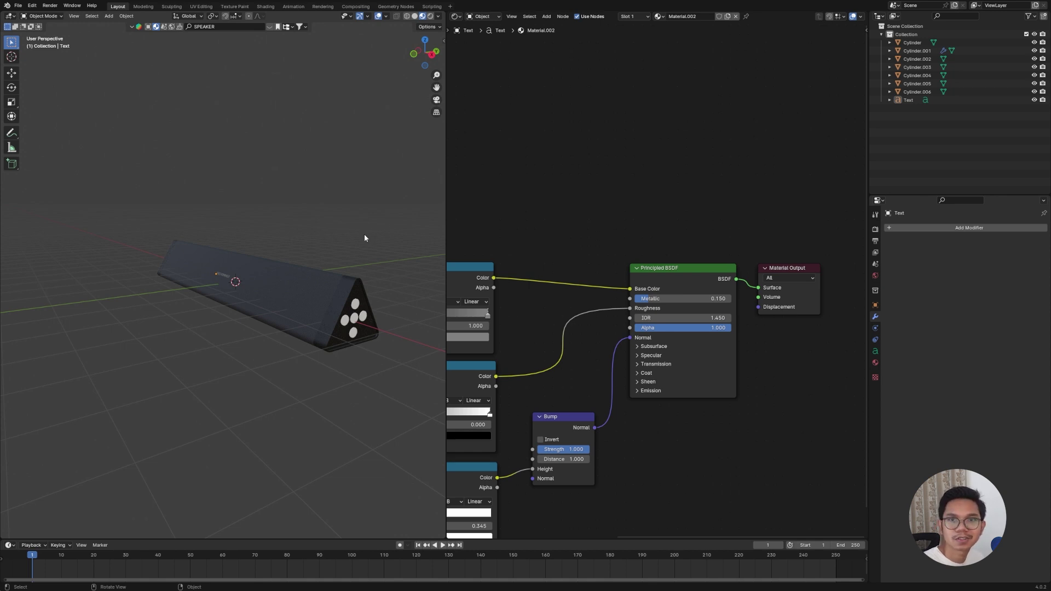
click(355, 322)
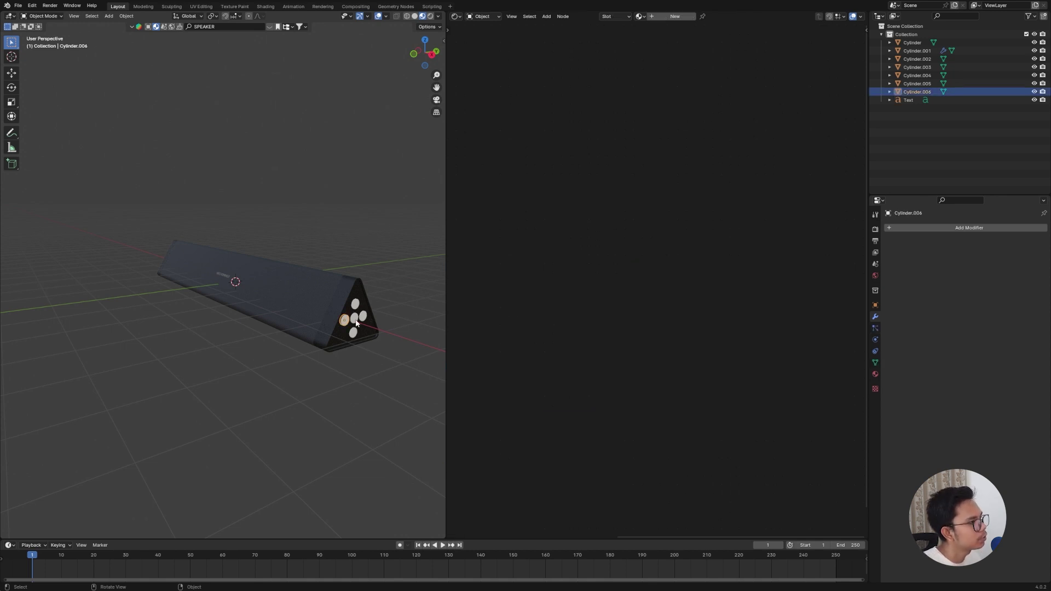
scroll(405, 375, up, 5)
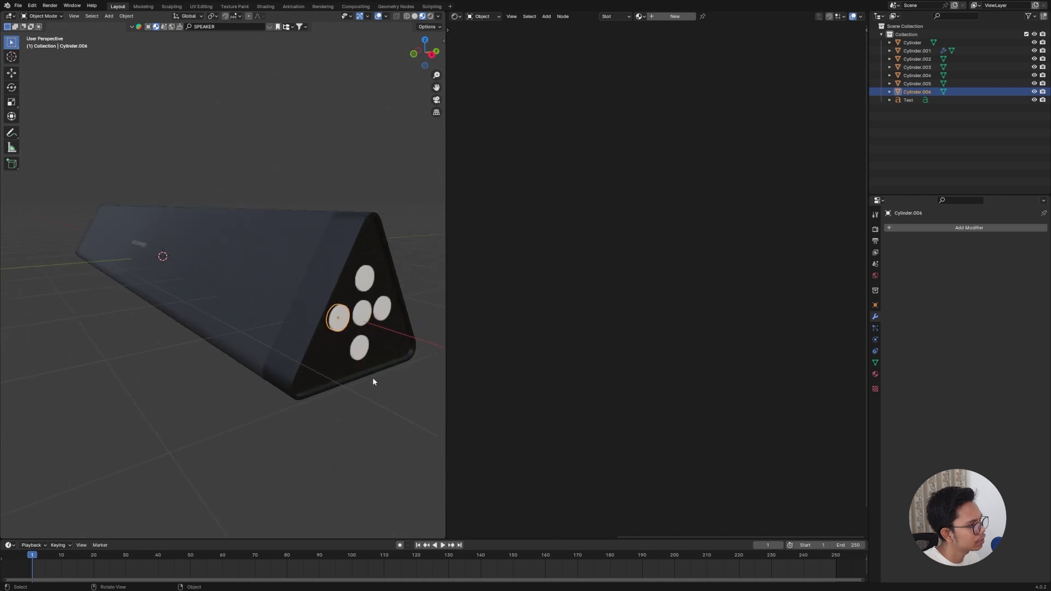
key(KP_Decimal)
mouse_move(366, 362)
middle_down()
mouse_move(352, 359)
mouse_move(386, 346)
mouse_move(368, 354)
middle_up()
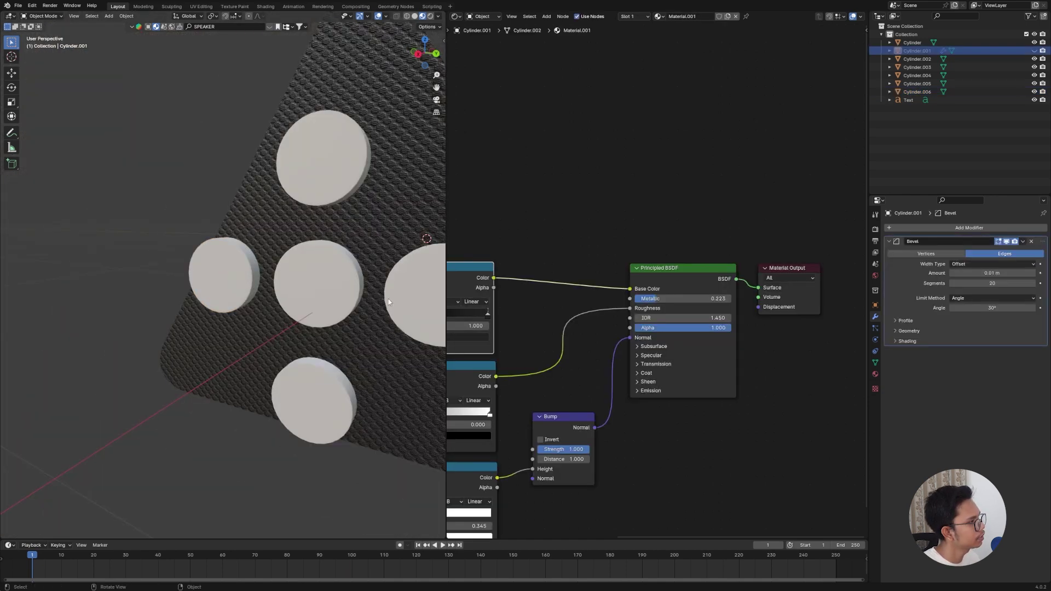
click(387, 228)
key(h)
Step: Create a new material for the centre disc, working in the right orthographic view
click(323, 291)
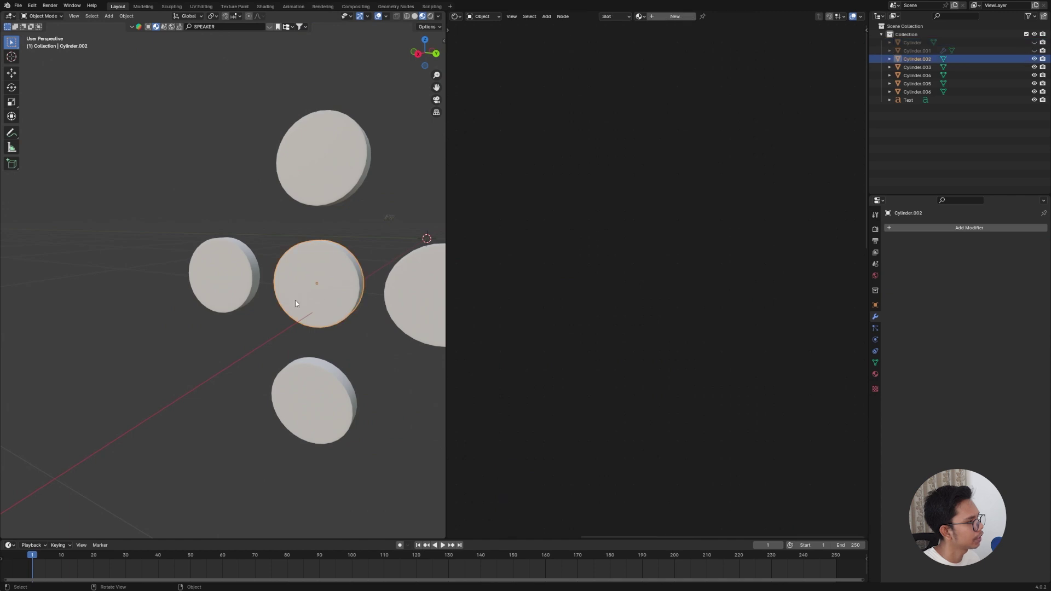
key(KP_3)
key(KP_Decimal)
scroll(387, 340, down, 7)
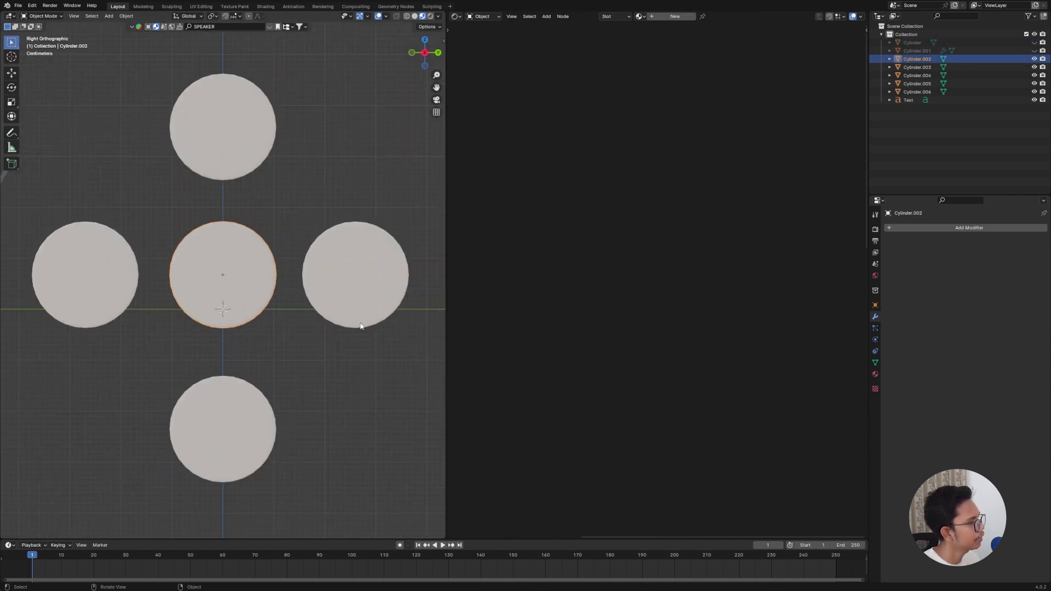
click(668, 18)
click(627, 274)
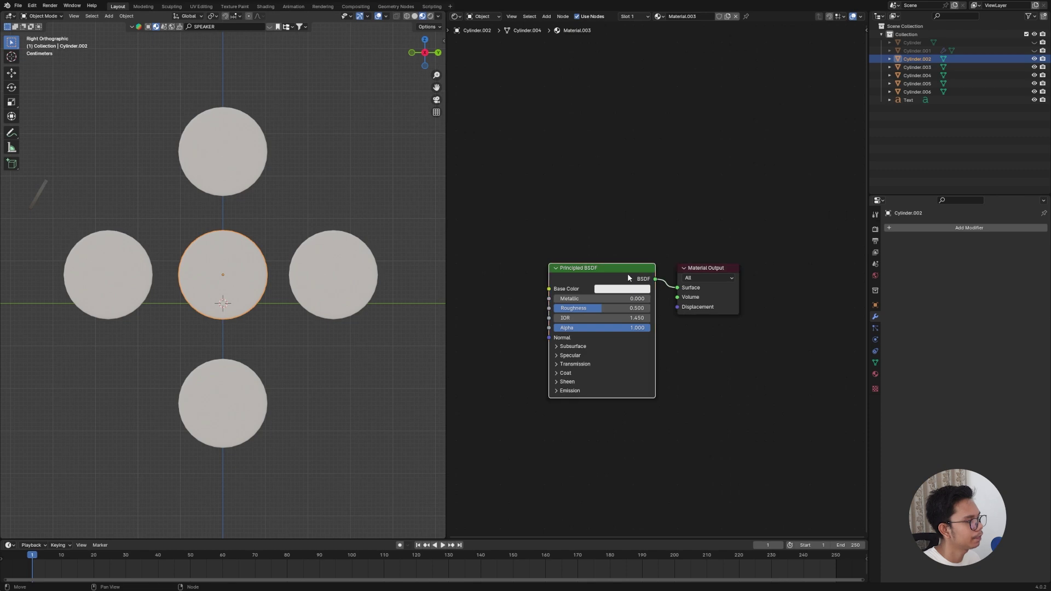
scroll(628, 274, down, 1)
middle_drag(627, 273, 669, 264)
Step: Assign the existing Material.003 to the four discs surrounding the centre one
click(363, 264)
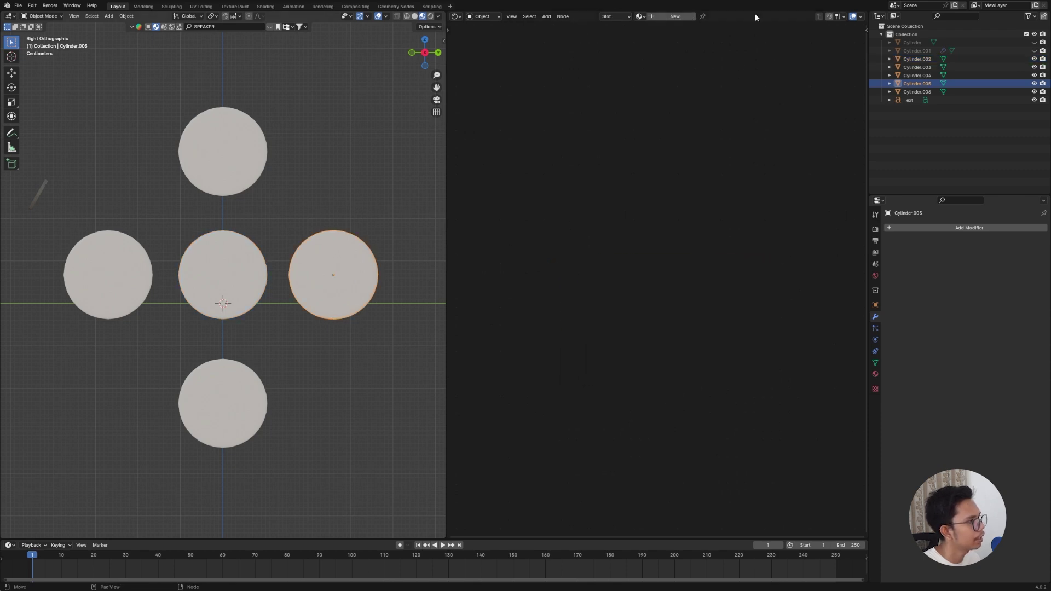
click(639, 16)
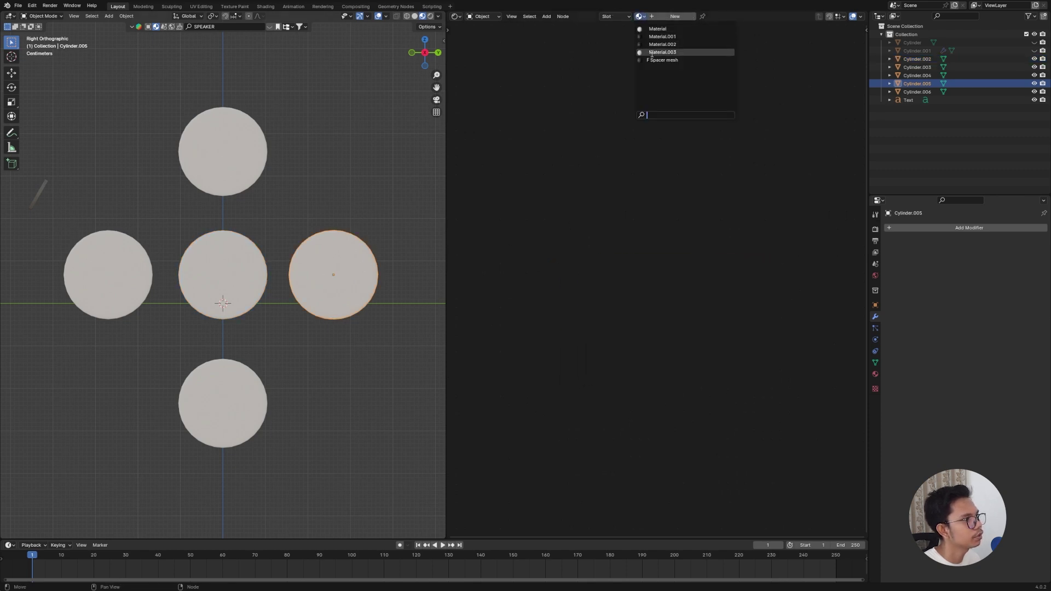
click(657, 52)
click(258, 140)
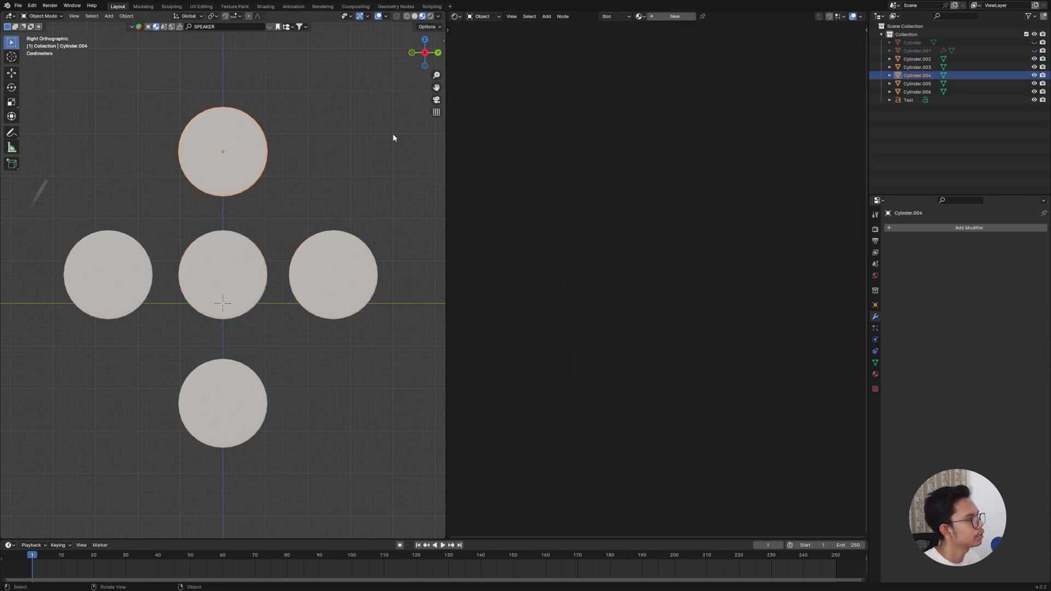
click(639, 16)
click(657, 52)
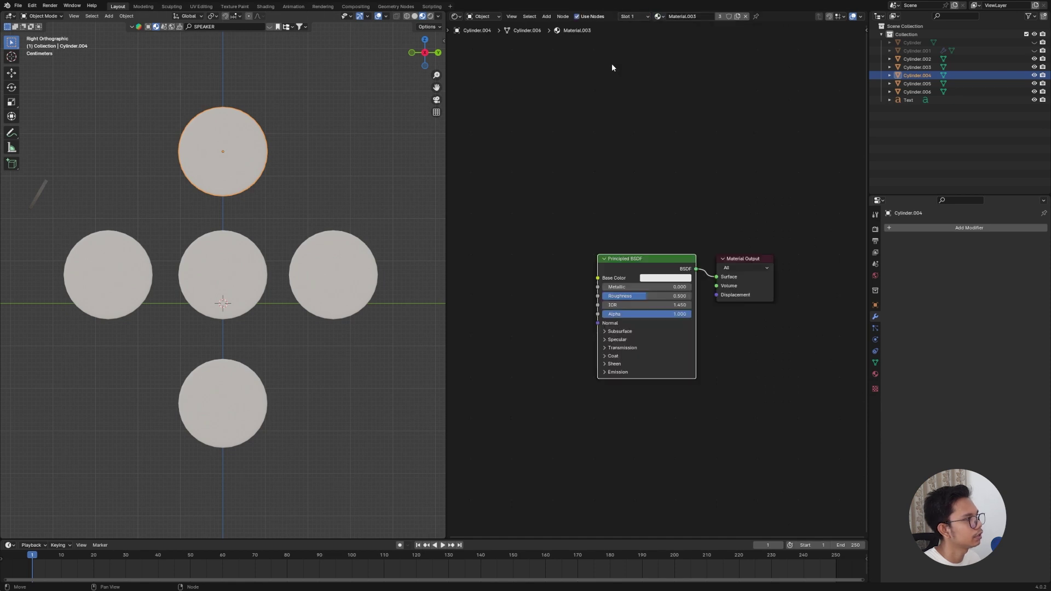
click(136, 292)
click(639, 16)
click(657, 55)
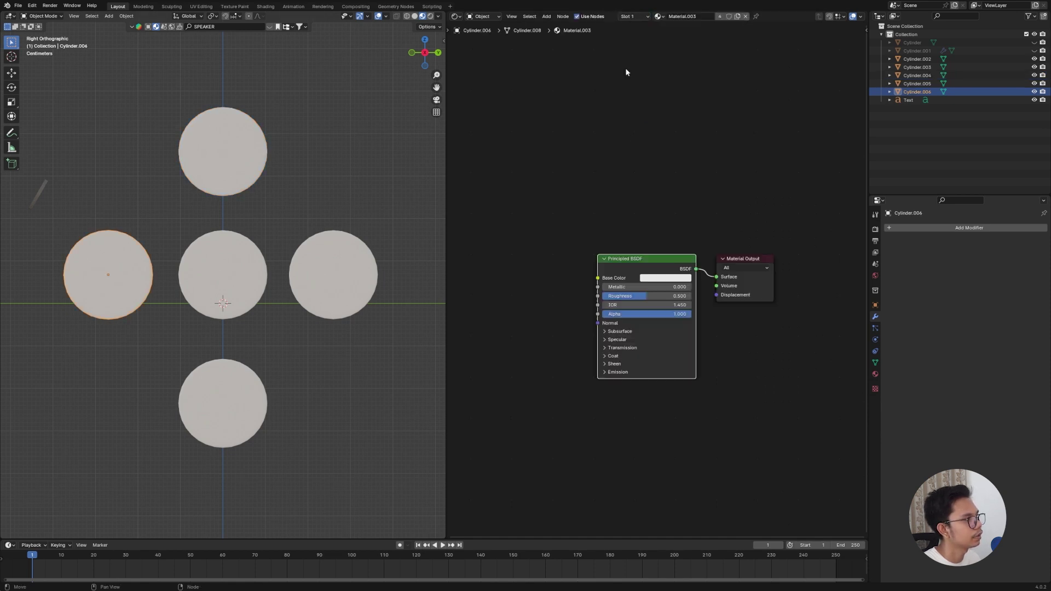
click(225, 405)
click(639, 16)
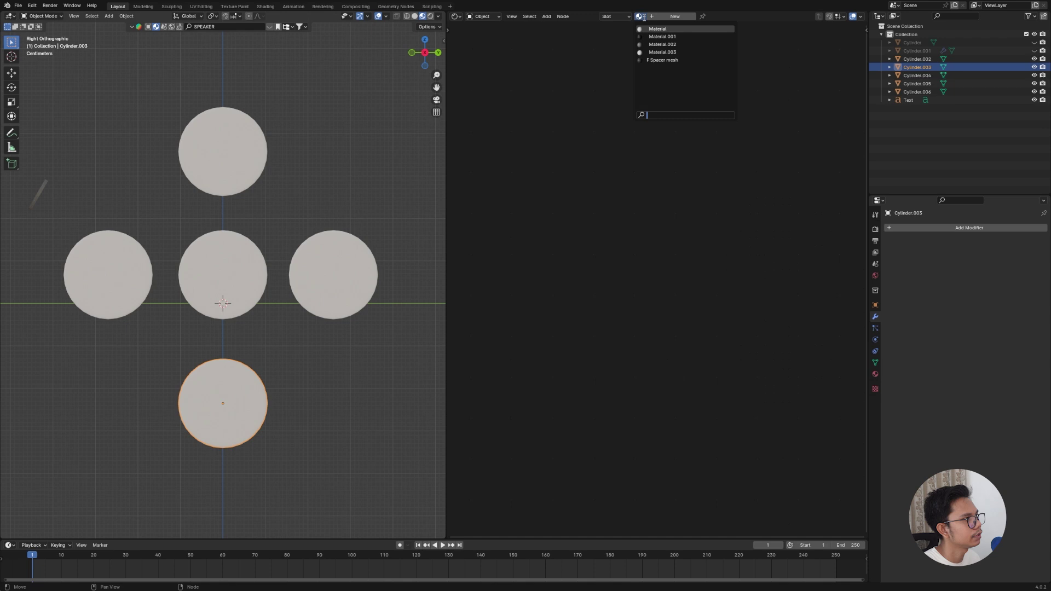
click(657, 53)
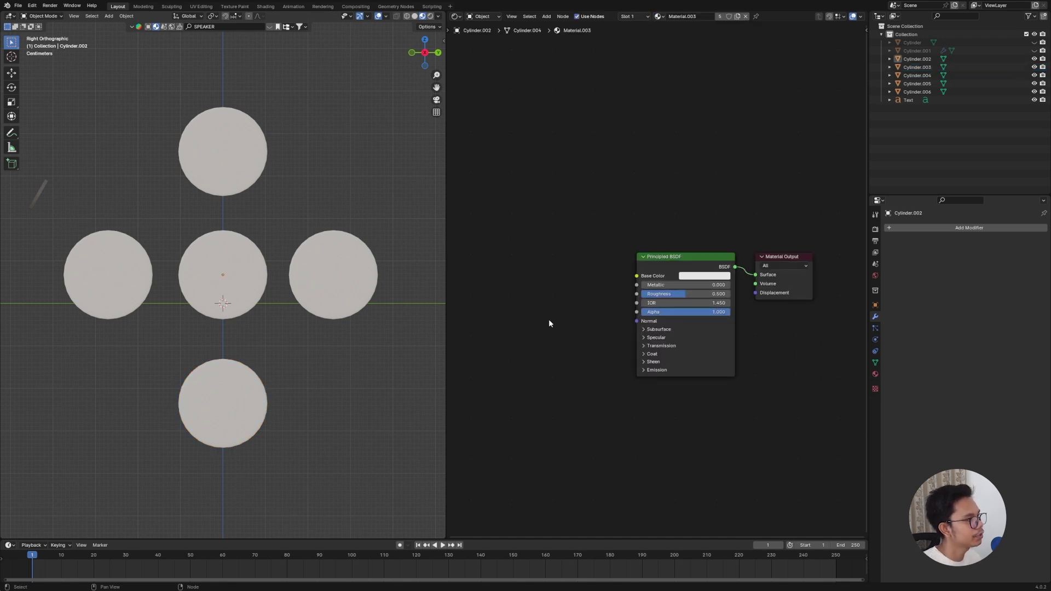
Step: Add a Mix Color node to the discs' material and connect its Result to the Principled BSDF's Base Color
middle_drag(573, 314, 599, 314)
key(shift+a)
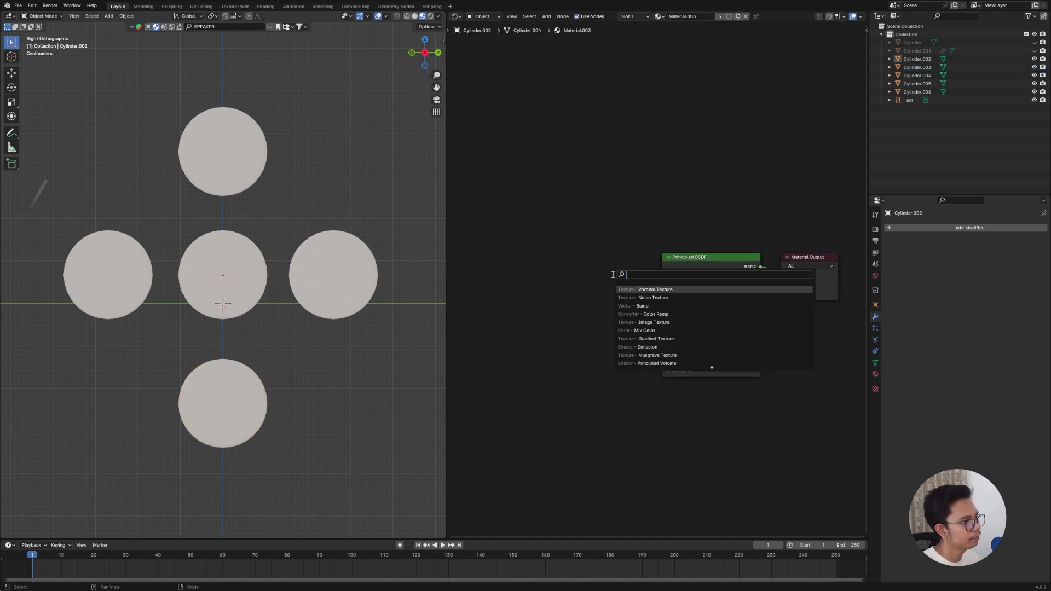
text(MIX COLO)
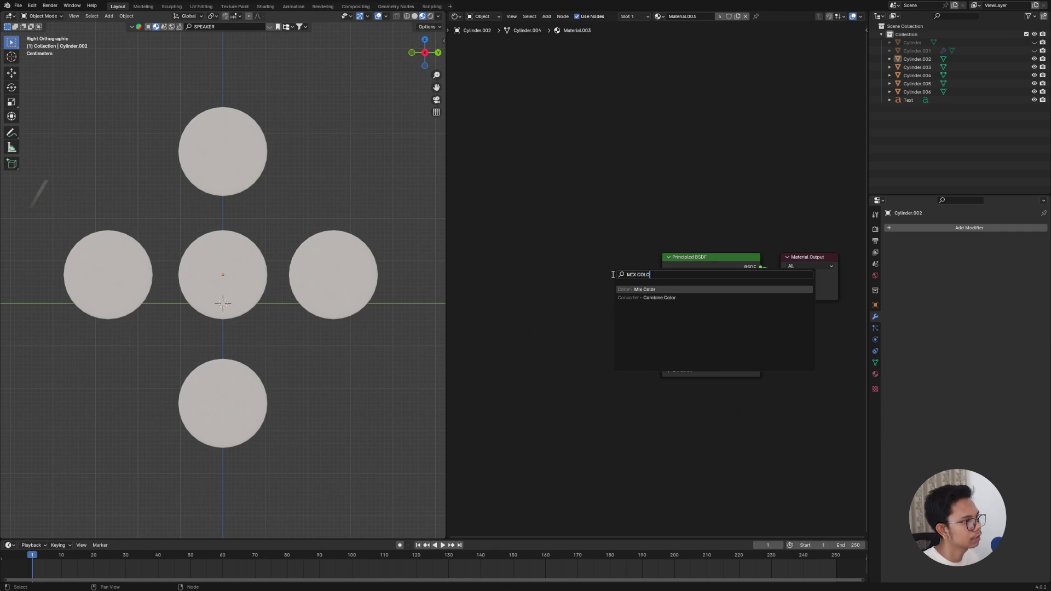
key(Return)
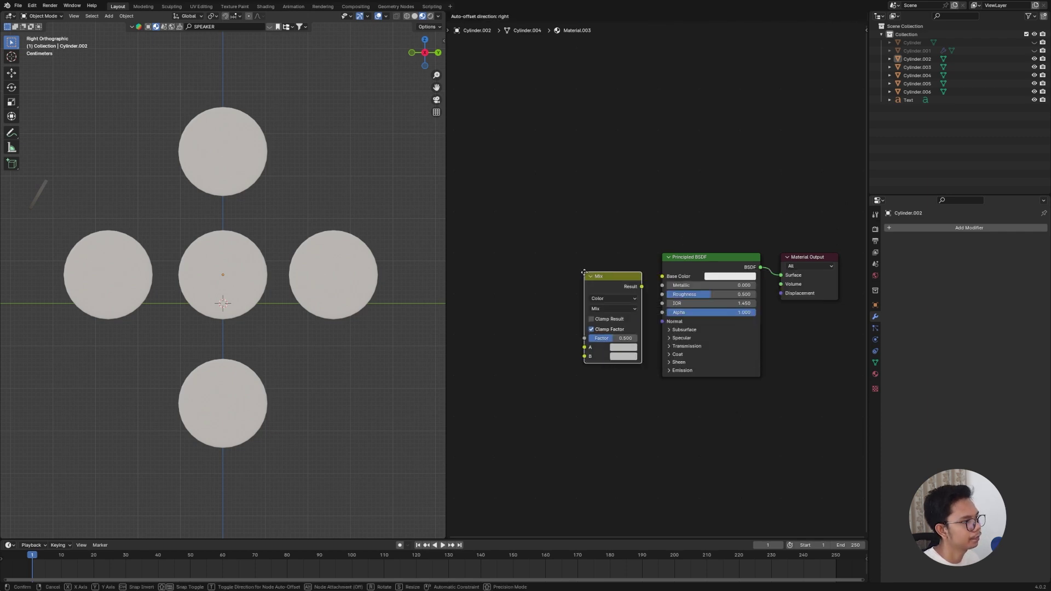
click(606, 284)
drag(608, 283, 663, 276)
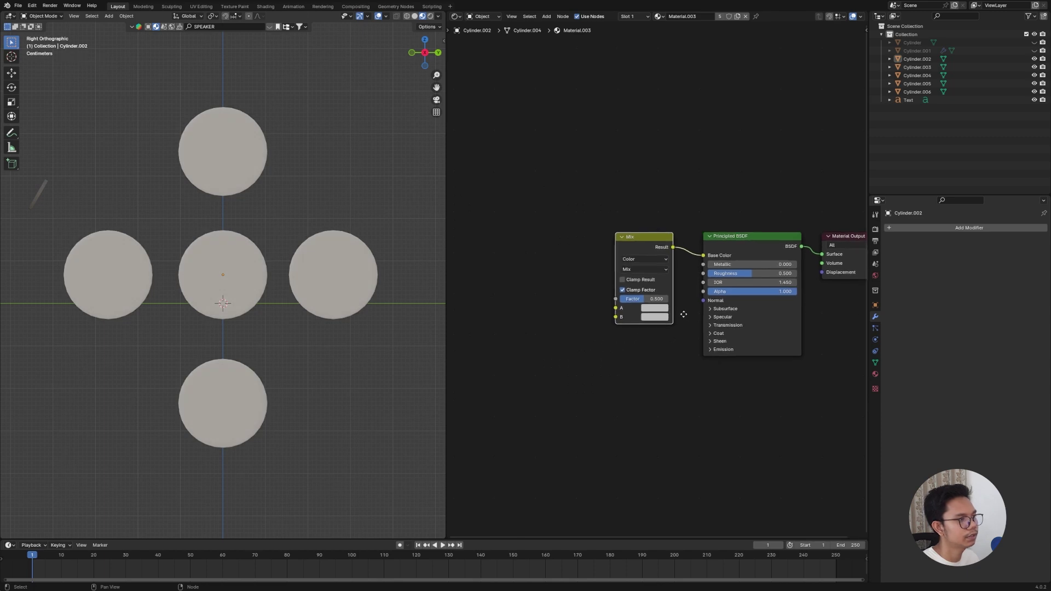
Step: Add a Bump node without Invert below the Mix node and connect its output to the Principled BSDF's Normal input
key(shift+a)
click(644, 377)
text(bump)
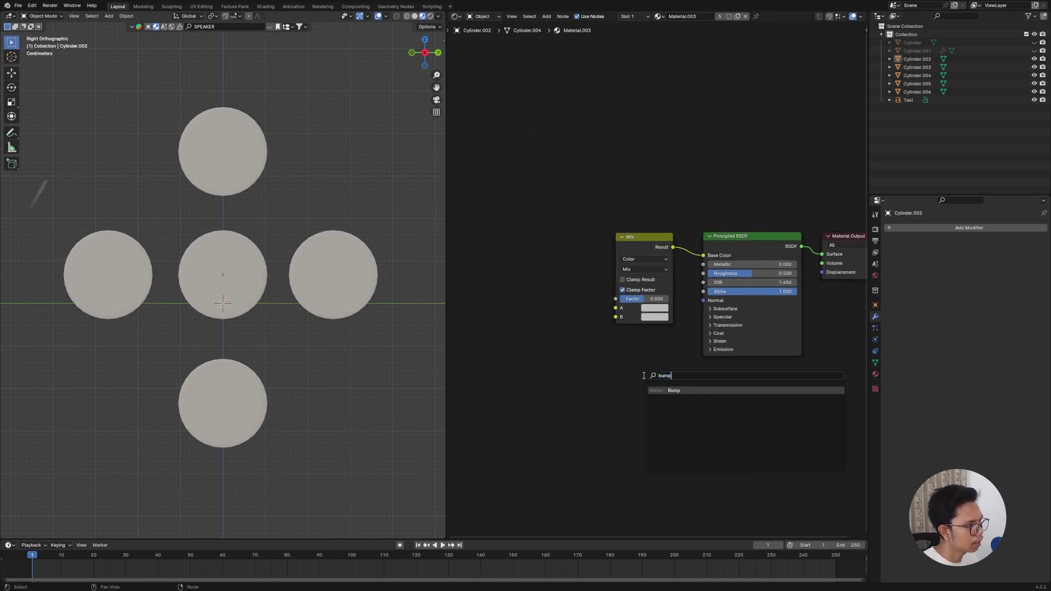
key(Return)
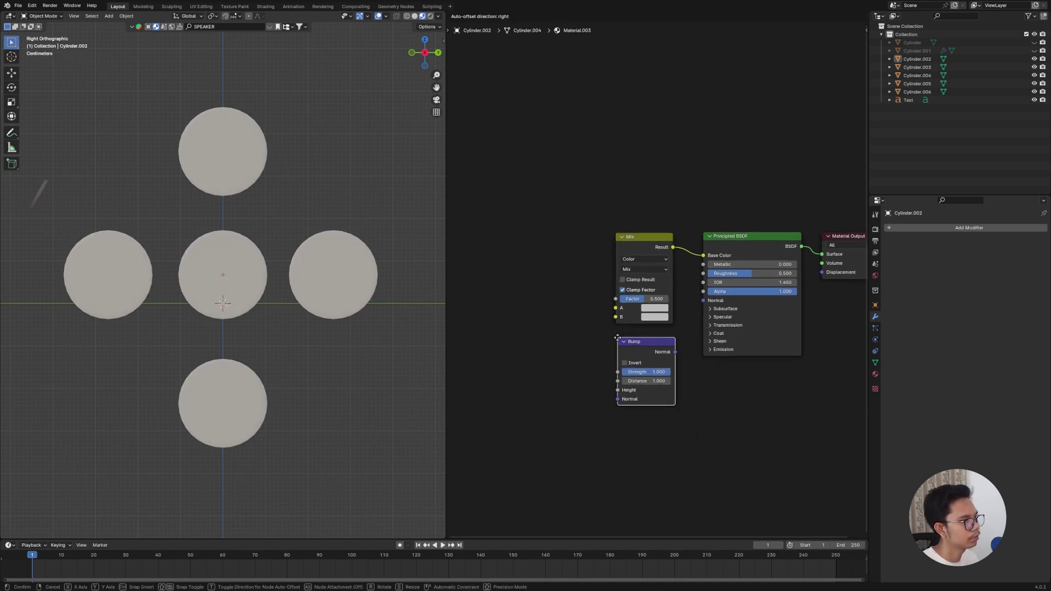
click(618, 338)
drag(676, 353, 698, 340)
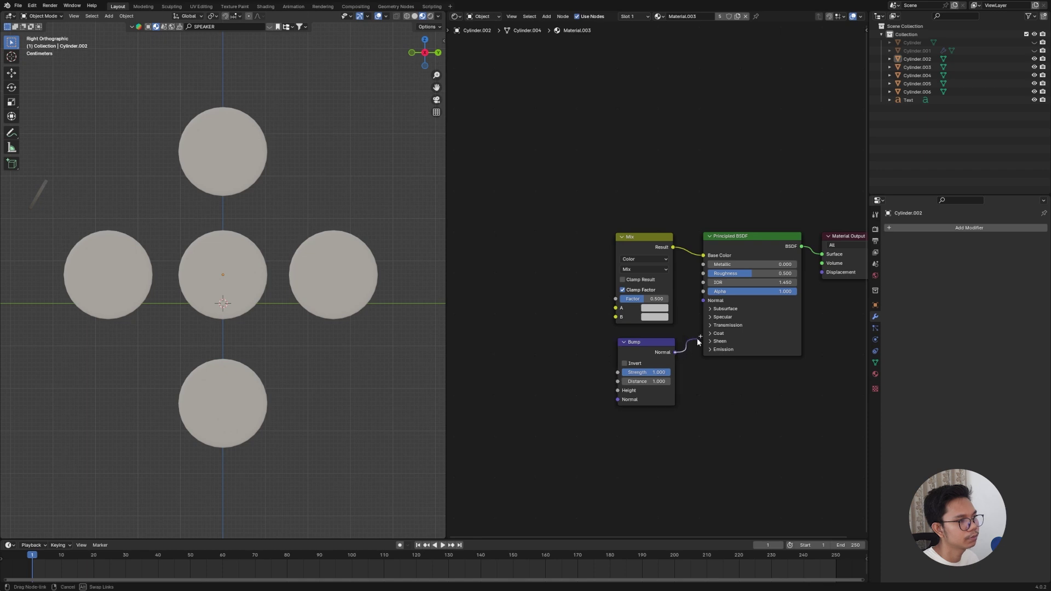
drag(711, 297, 707, 300)
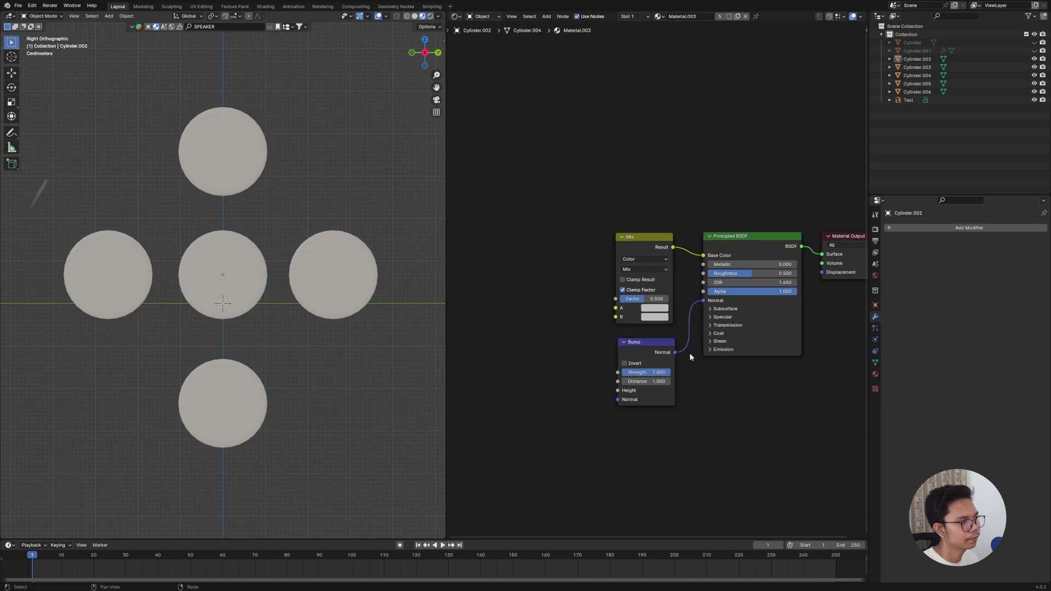
click(653, 365)
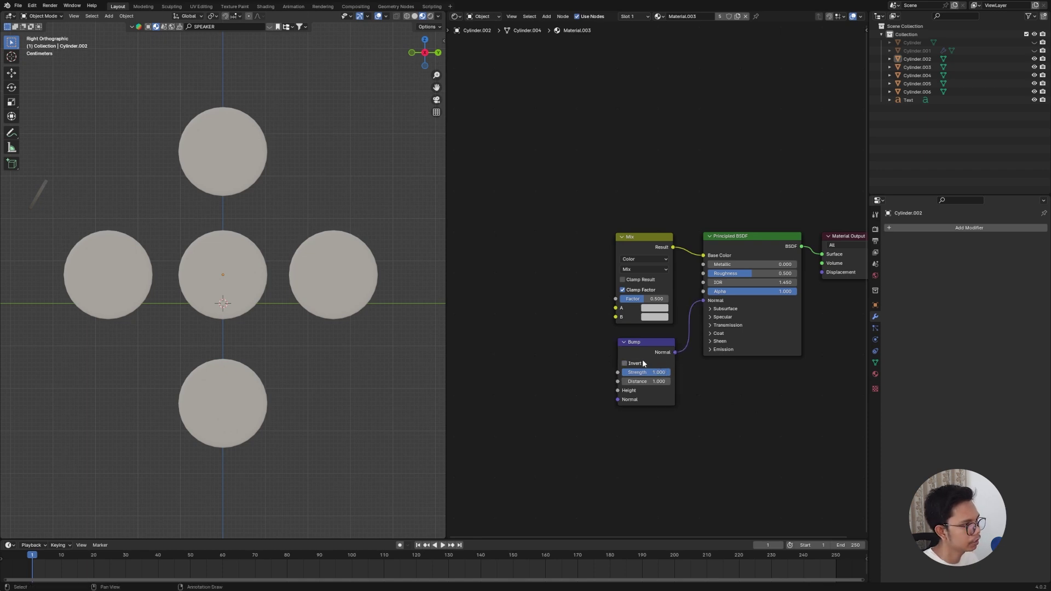
Step: Duplicate the Bump node below the first one and connect the copy's Normal output to the original's Normal input
key(shift+d)
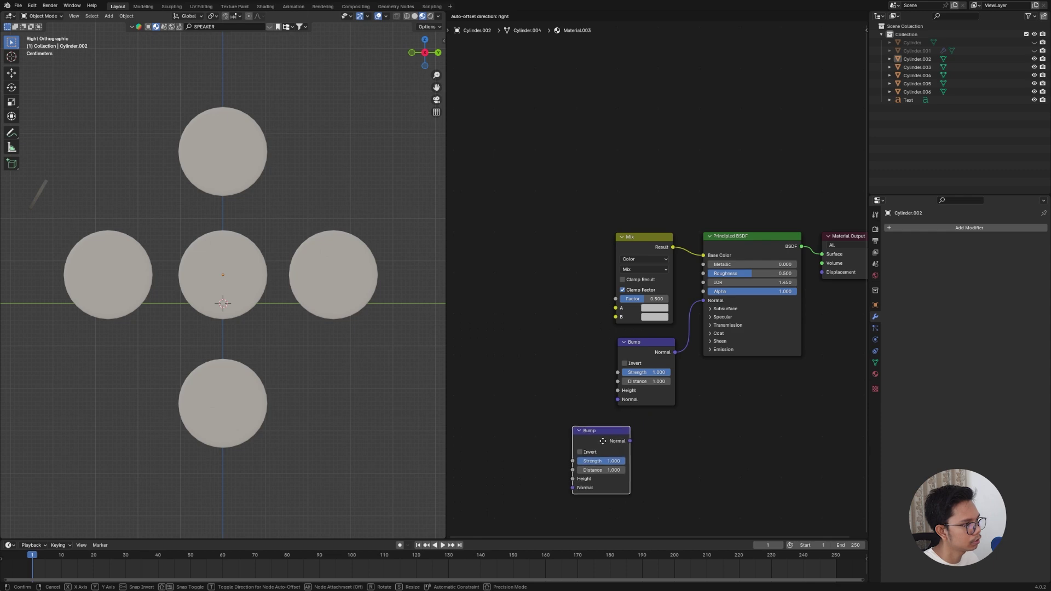
click(596, 445)
drag(623, 444, 618, 400)
drag(596, 440, 573, 440)
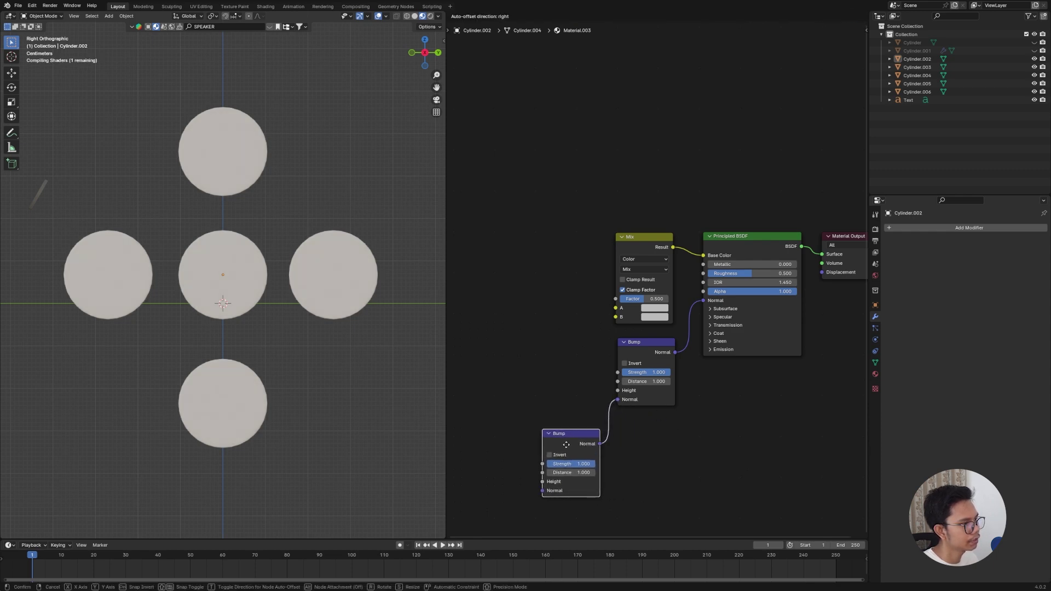
Step: Add a Color Ramp node beside the first Bump node, on its input side
middle_drag(576, 372, 613, 359)
key(shift+a)
click(607, 360)
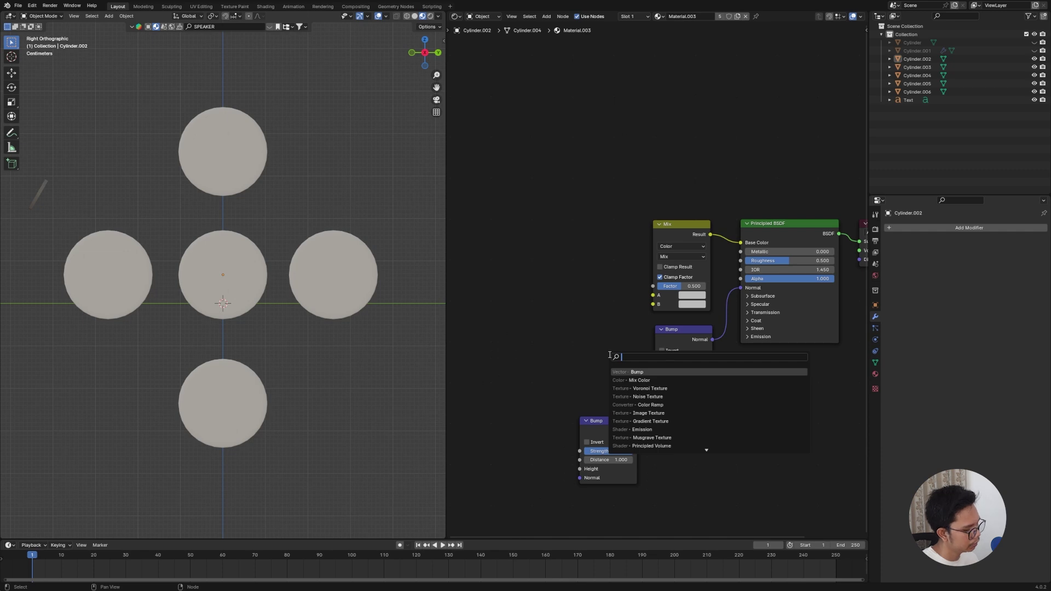
text(color)
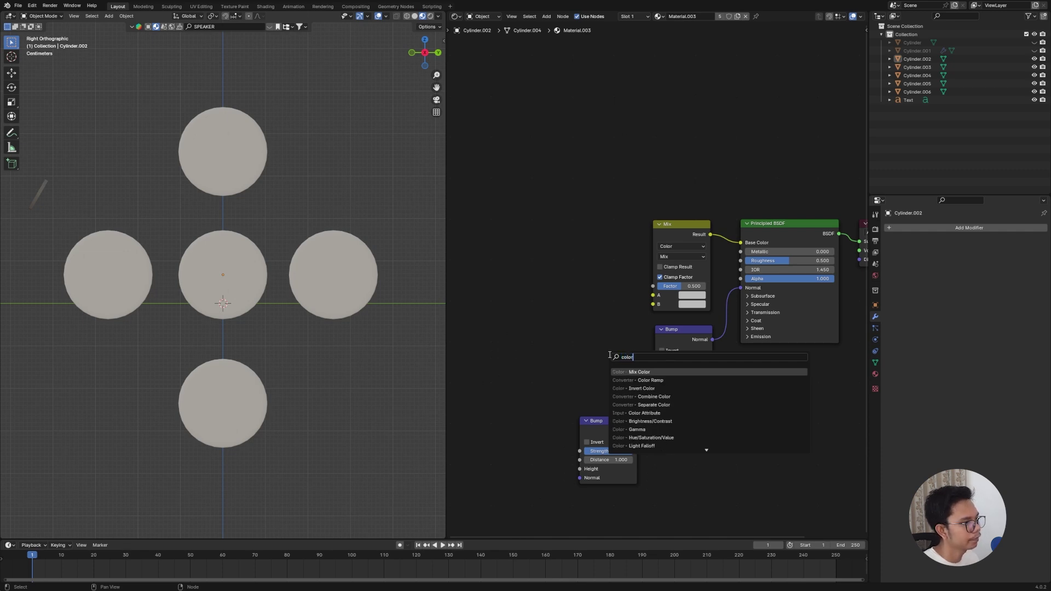
click(647, 379)
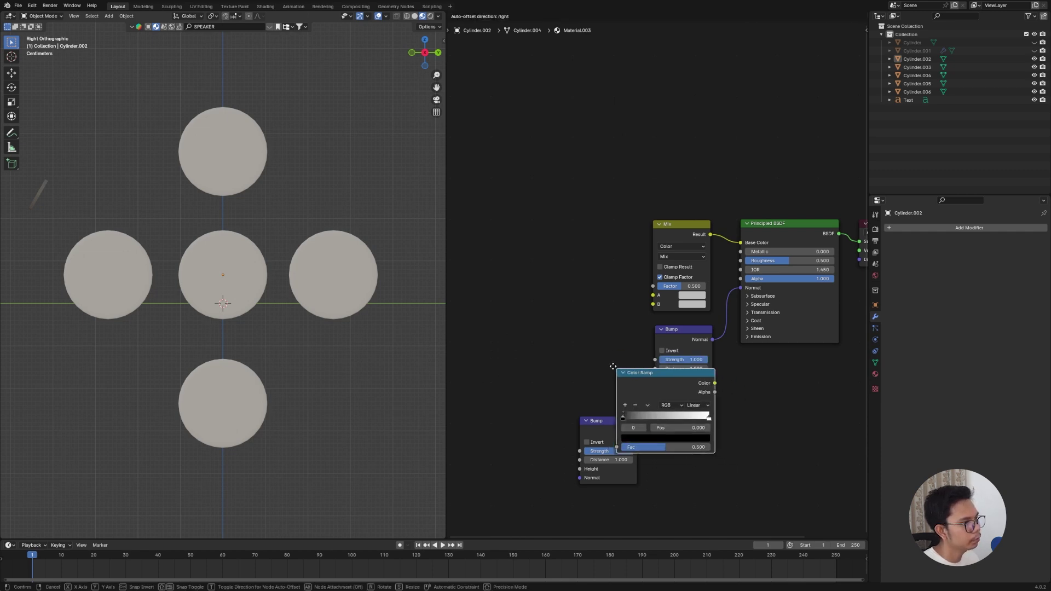
click(537, 329)
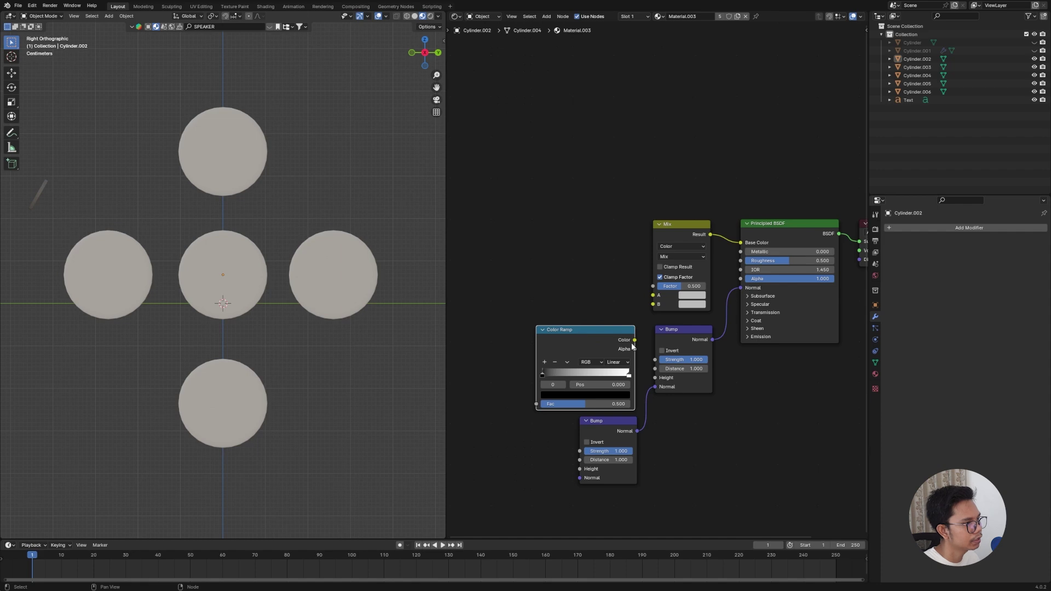
Step: Connect the Color Ramp's Color to the first Bump's Height, and duplicate the ramp to feed the second Bump's Height
drag(634, 341, 655, 378)
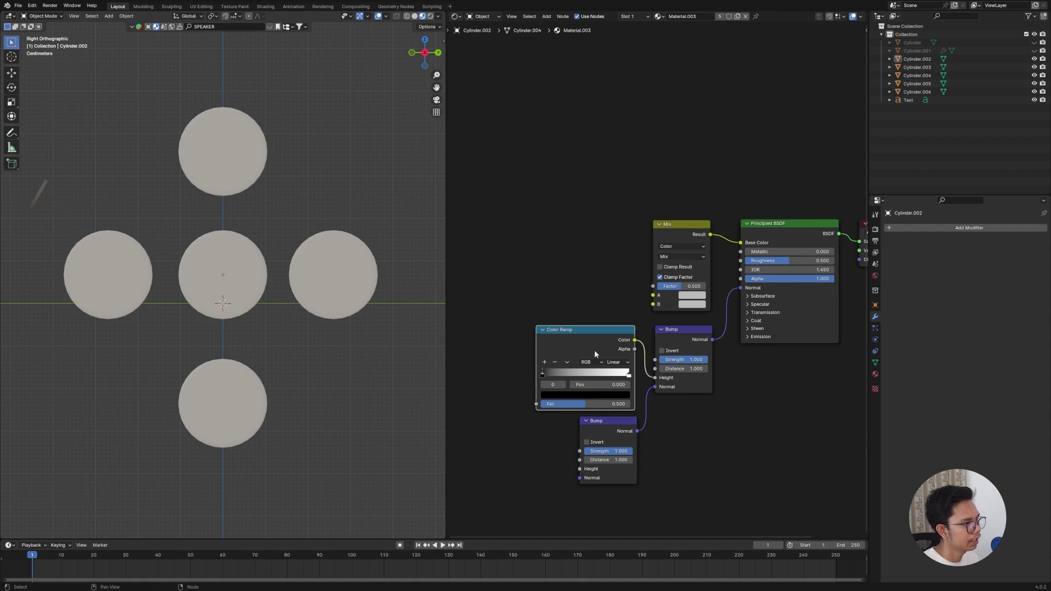
key(shift+d)
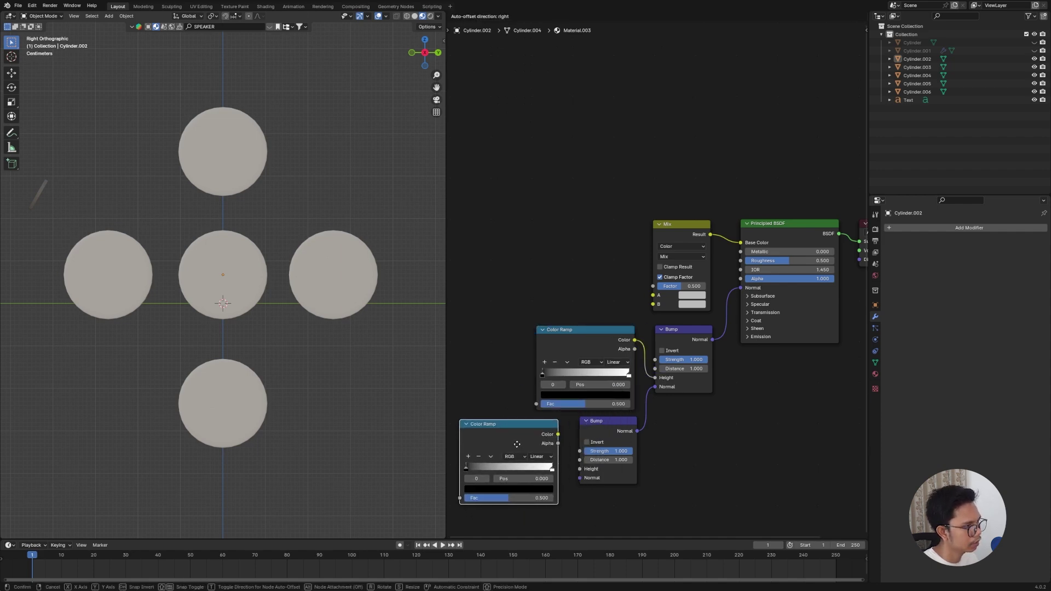
click(517, 444)
drag(558, 435, 579, 470)
Step: Add an Image Texture node above the Color Ramps and connect its Color output to the Mix node's B input
middle_drag(577, 392, 729, 425)
click(656, 303)
key(shift+a)
click(657, 304)
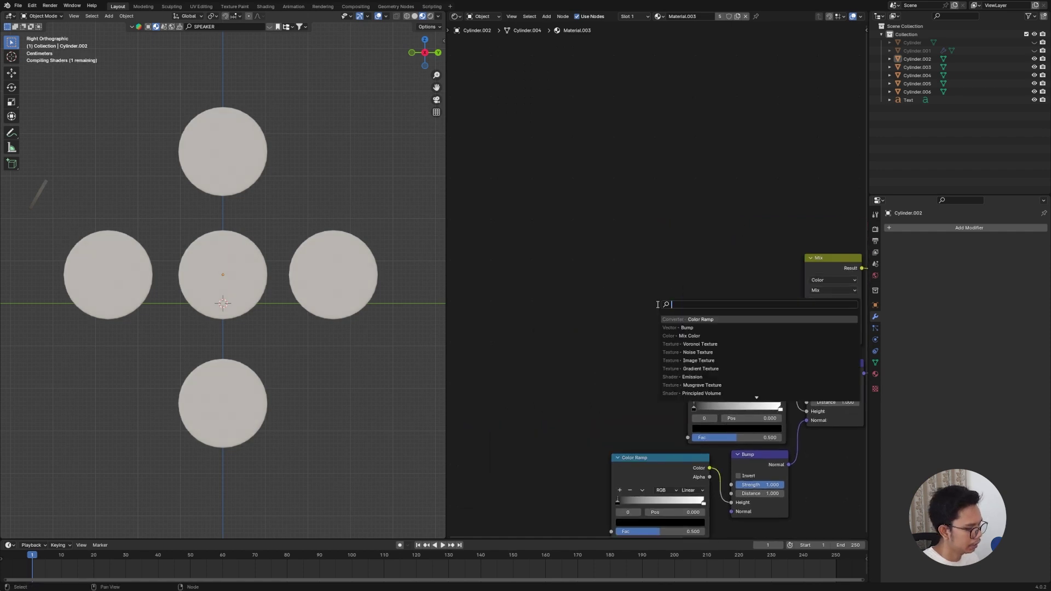
text(imag)
key(Return)
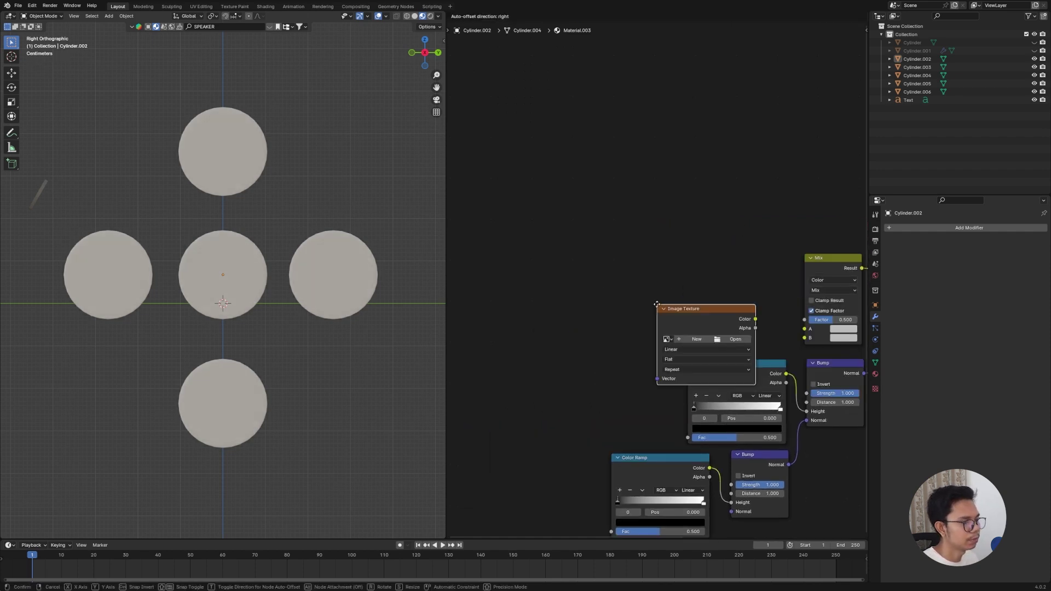
click(686, 273)
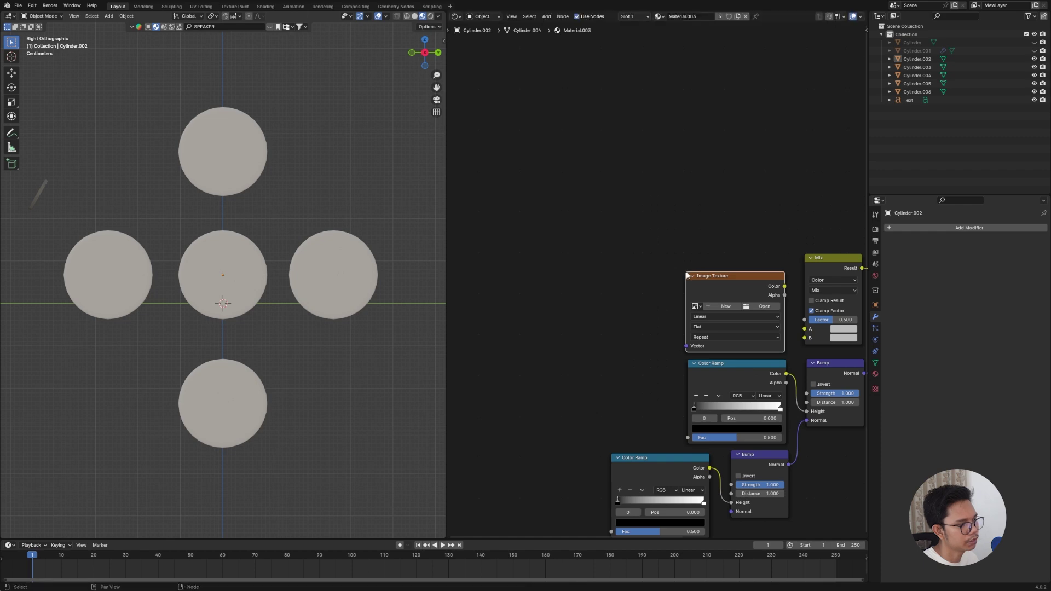
middle_drag(809, 301, 684, 332)
drag(680, 322, 704, 382)
drag(653, 328, 525, 358)
scroll(507, 349, up, 1)
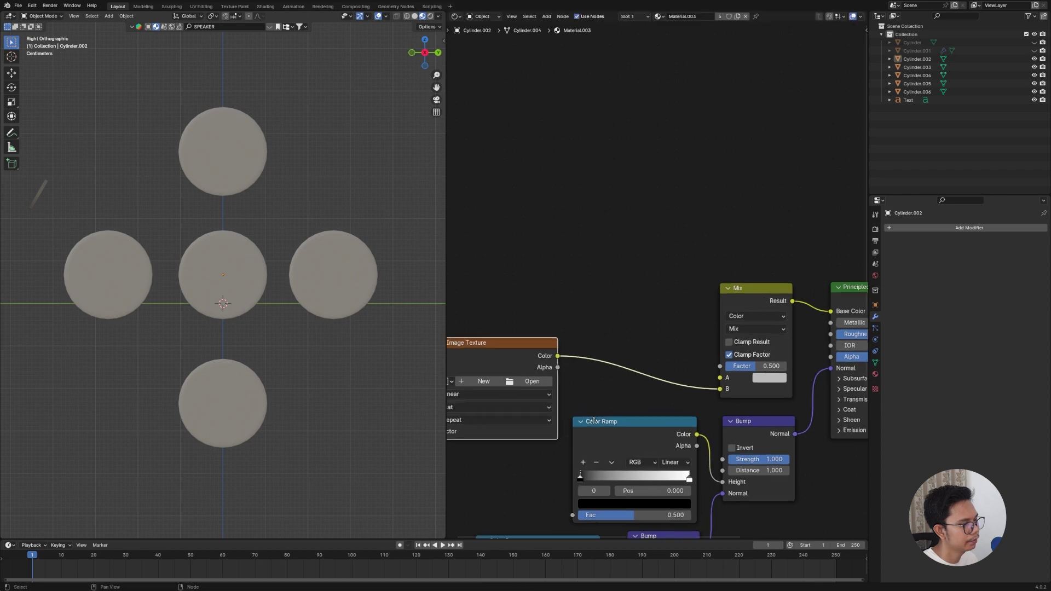
Step: Connect the Image Texture's Color to the first Bump's Color Ramp Fac, and reposition the second Bump's Color Ramp below the image node
middle_drag(507, 347, 675, 327)
drag(676, 327, 637, 327)
scroll(715, 488, down, 2)
middle_drag(721, 531, 736, 457)
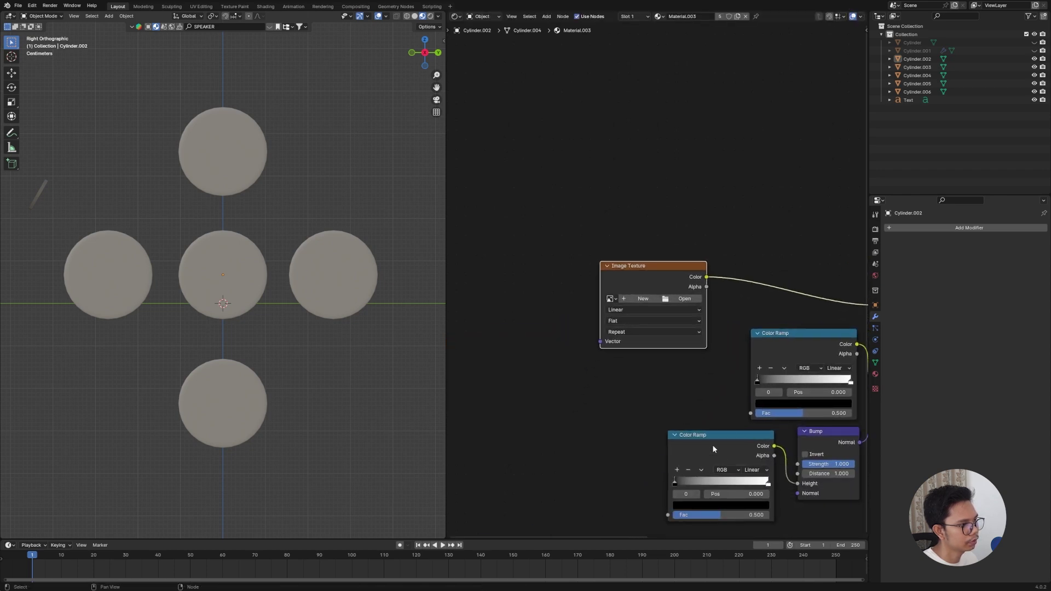
drag(712, 444, 644, 369)
middle_drag(735, 360, 695, 361)
drag(668, 278, 711, 414)
drag(632, 386, 631, 448)
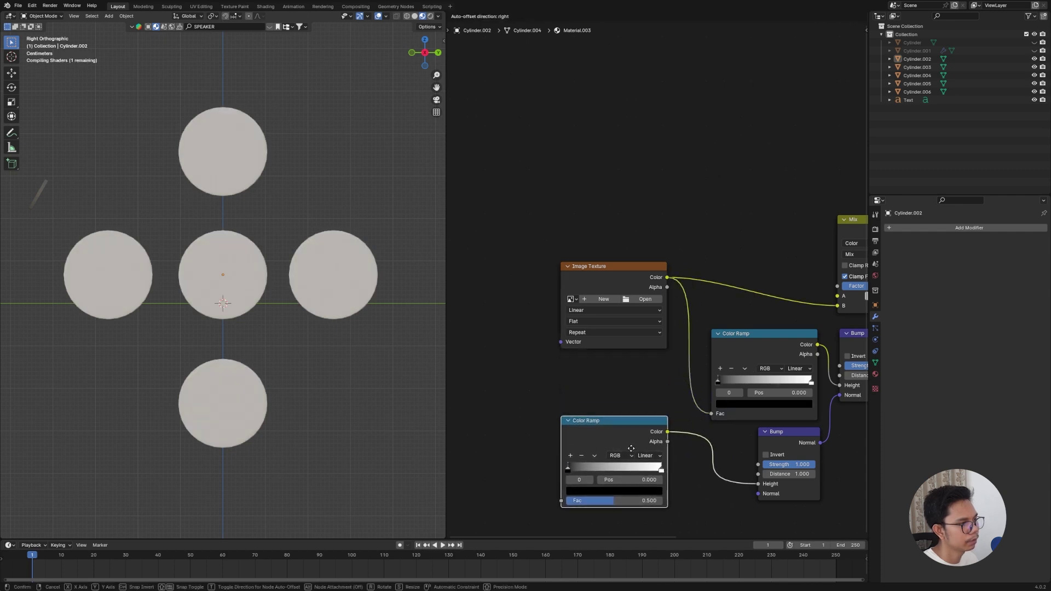
middle_drag(739, 365, 593, 423)
Step: Duplicate a Color Ramp above the Image Texture and connect the copy's Color to the Mix node's A input
scroll(621, 422, up, 1)
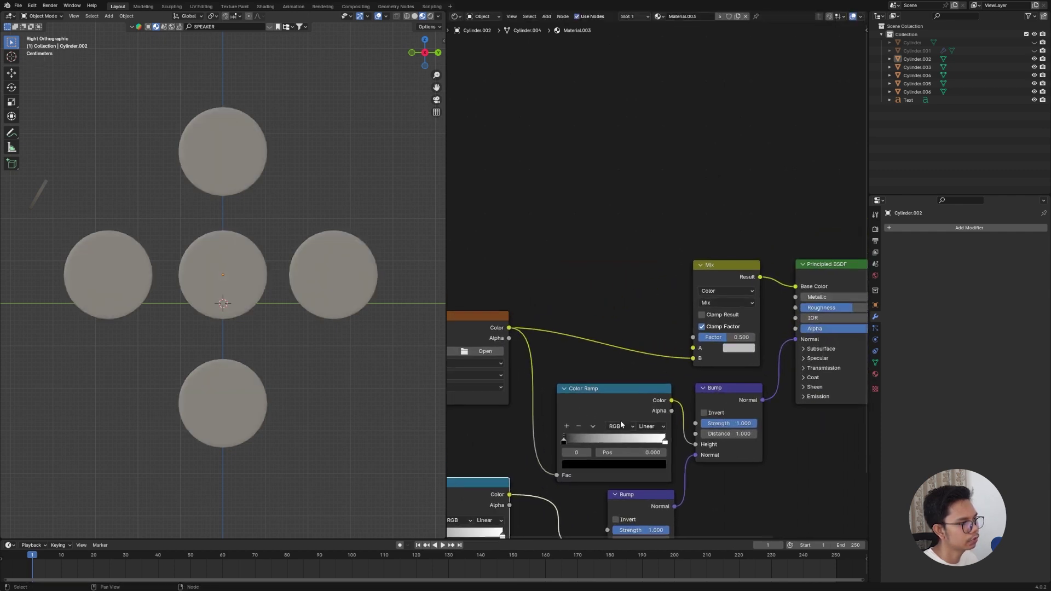
scroll(580, 372, down, 2)
mouse_move(579, 371)
middle_down()
mouse_move(590, 358)
mouse_move(620, 362)
middle_up()
key(shift+d)
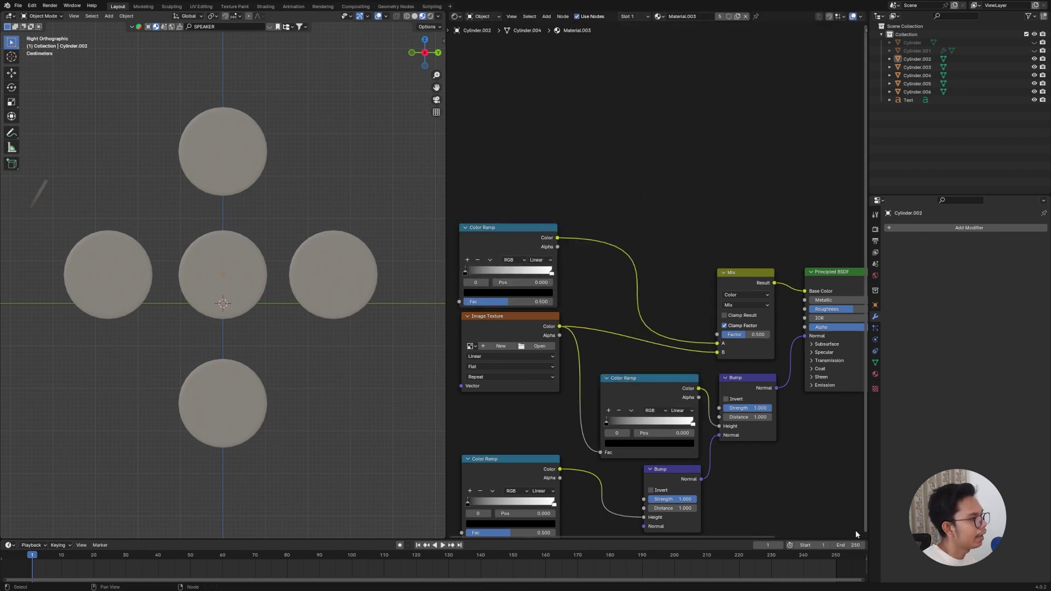
middle_drag(646, 307, 742, 298)
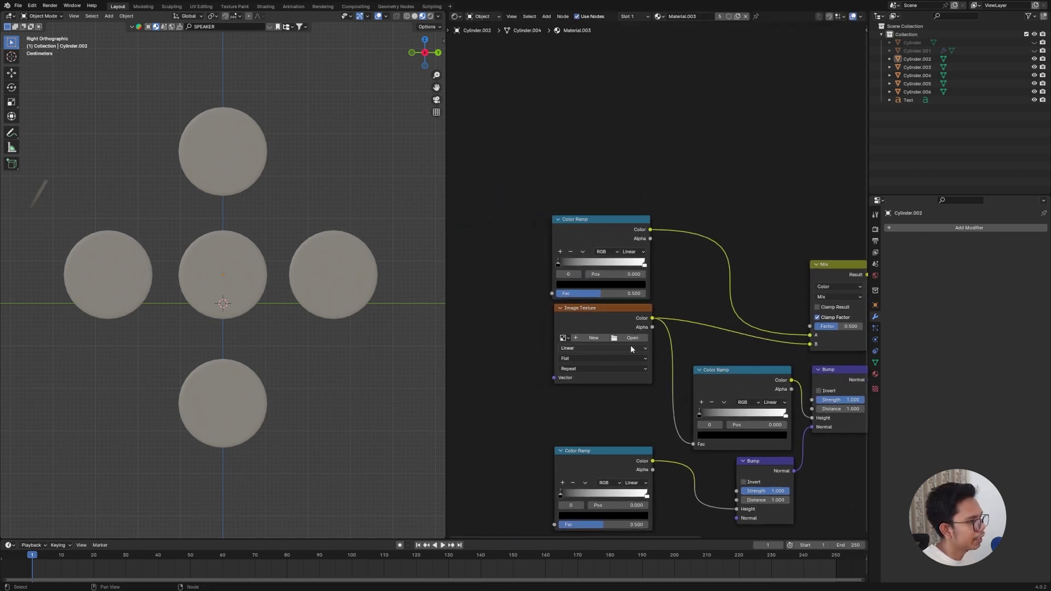
Step: Load Button_Box.png from the Study folder into the Image Texture node
click(633, 338)
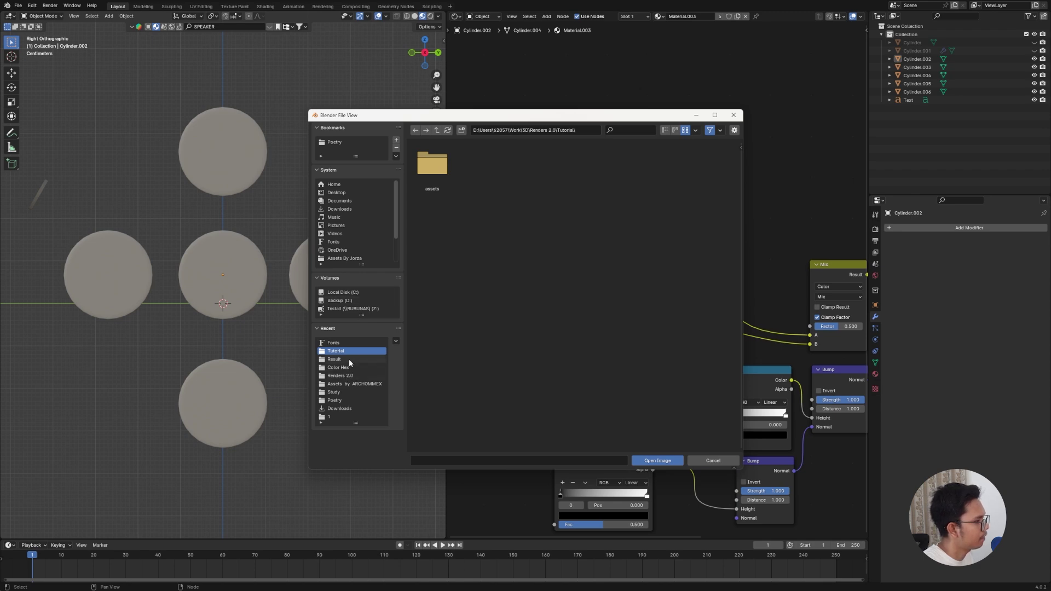
click(334, 392)
click(531, 168)
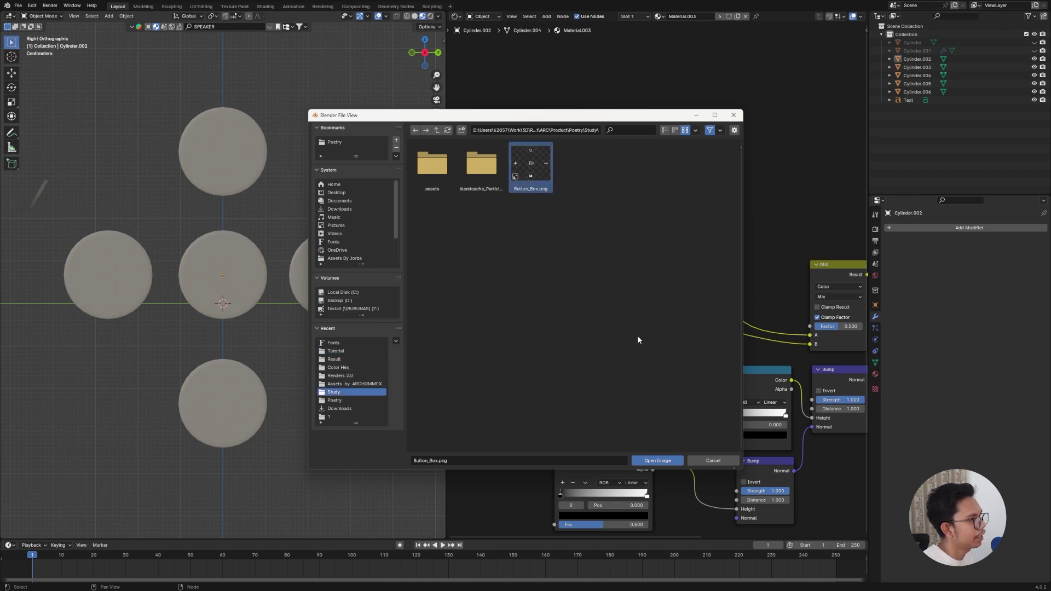
click(657, 461)
Step: Inspect how the image is mapped onto the discs from an angle and return to the right orthographic view
scroll(512, 386, down, 3)
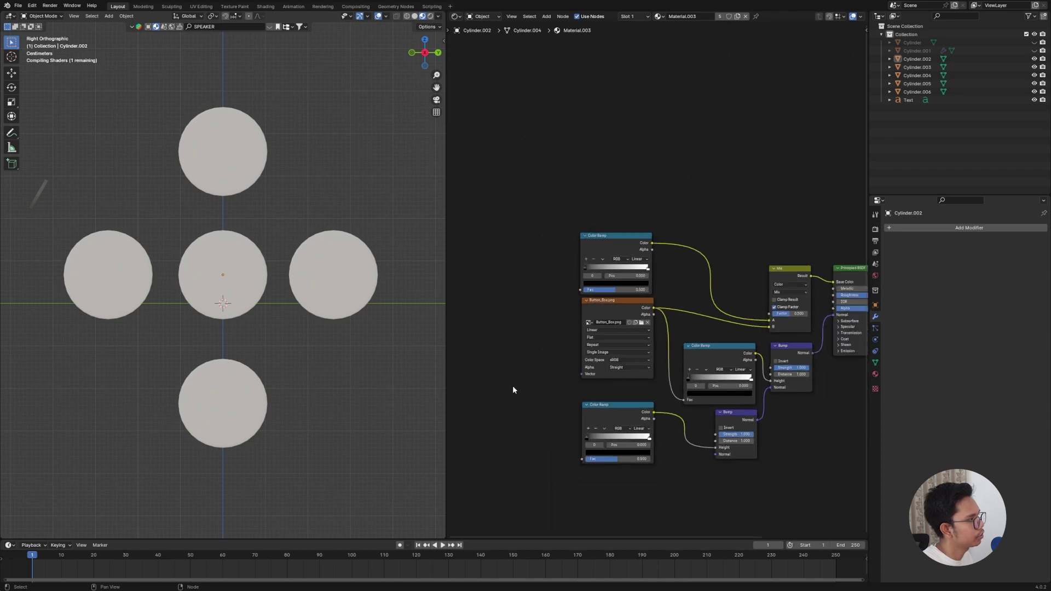
scroll(587, 368, up, 2)
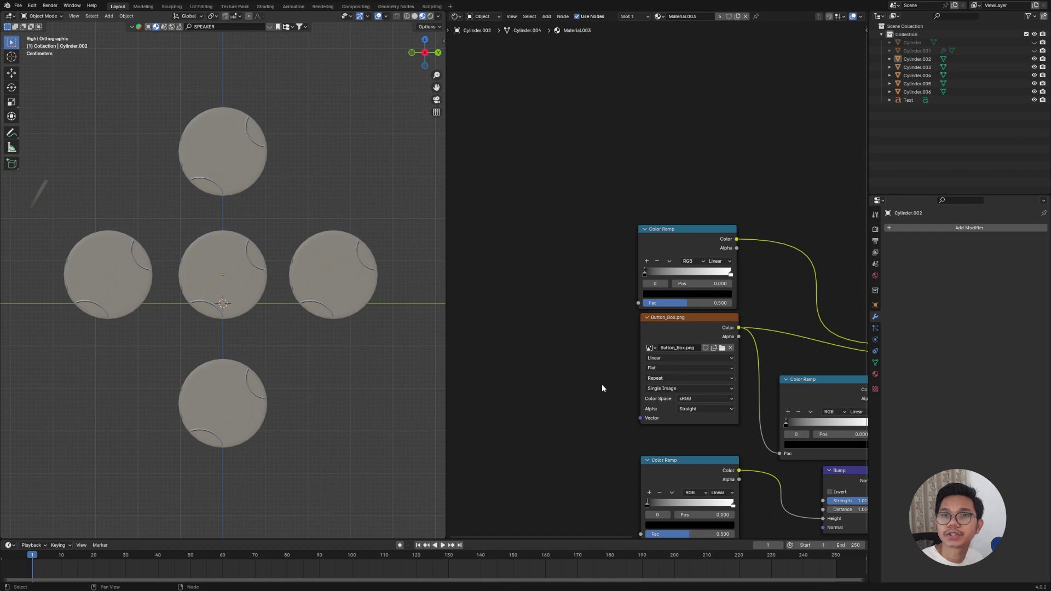
scroll(662, 347, down, 1)
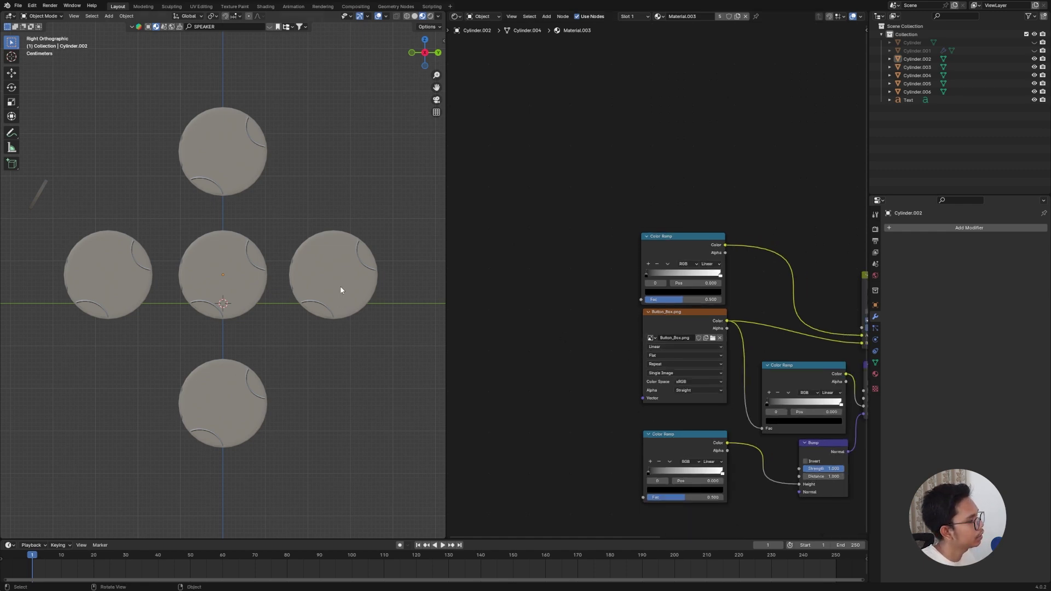
scroll(290, 270, up, 5)
middle_drag(184, 305, 238, 332)
key(grave)
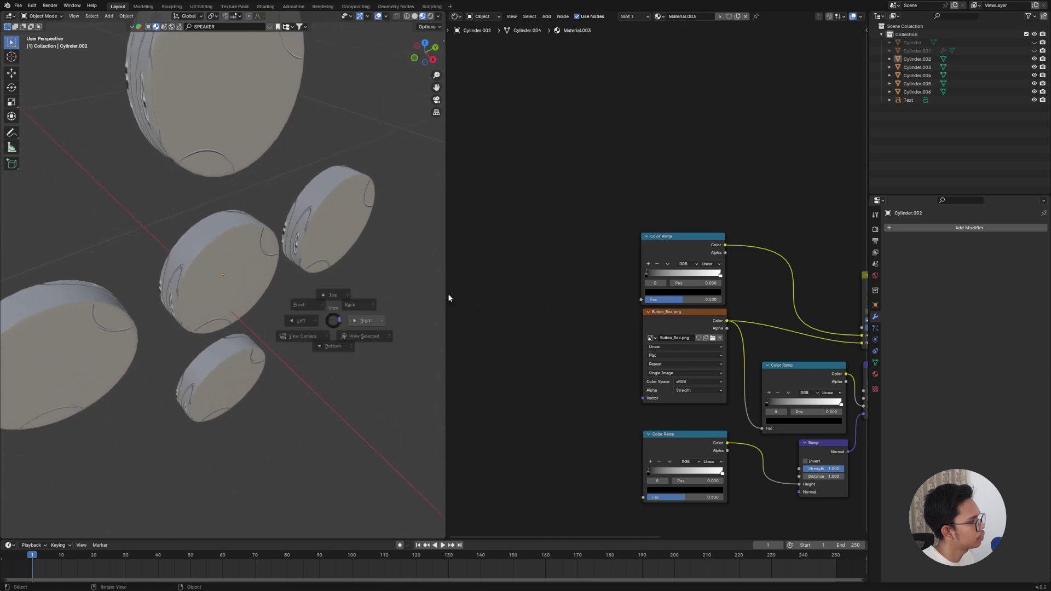
click(448, 296)
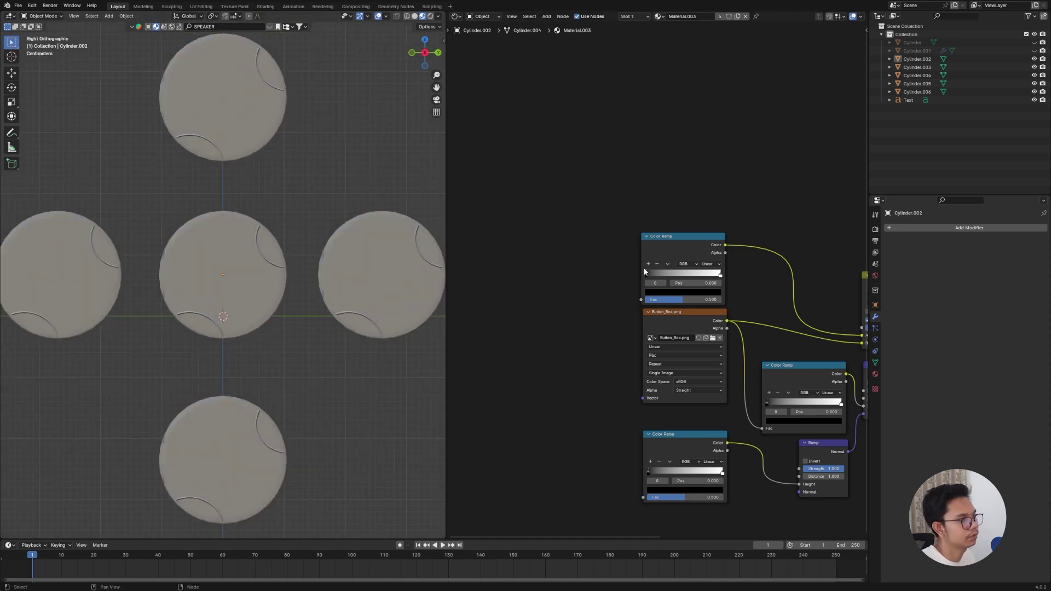
Step: Add a Noise Texture beside the uppermost Color Ramp and connect its Fac output to that ramp's Fac input
key(shift+a)
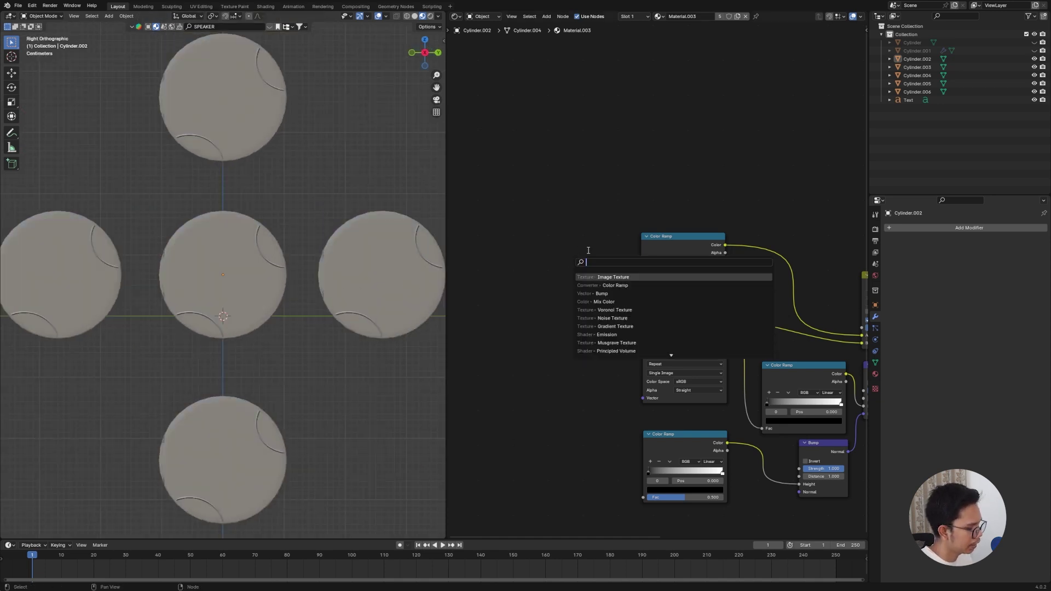
text(noidse)
key(BackSpace)
key(BackSpace)
key(BackSpace)
text(se)
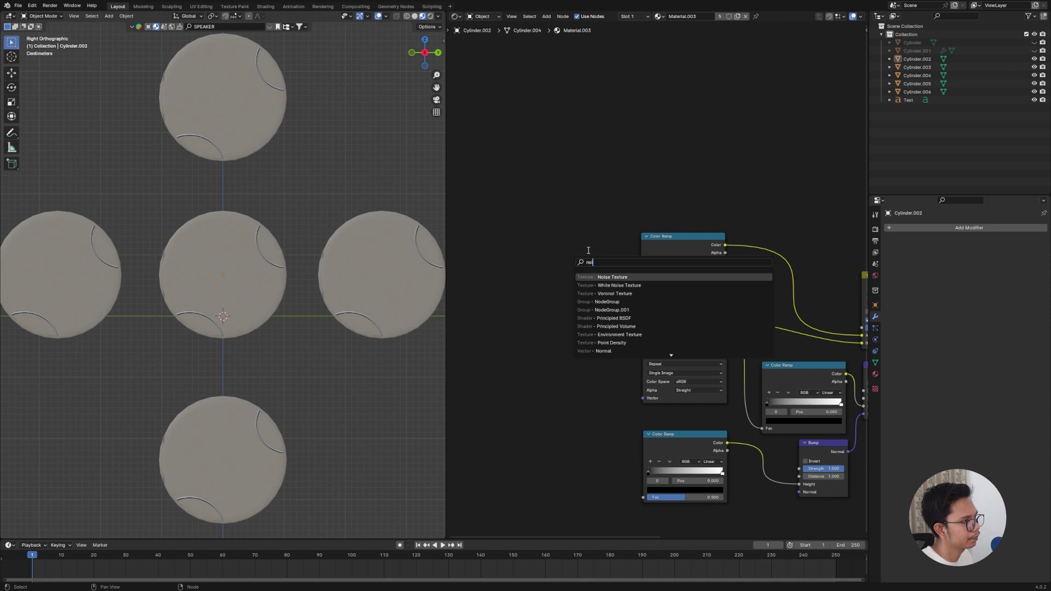
key(Return)
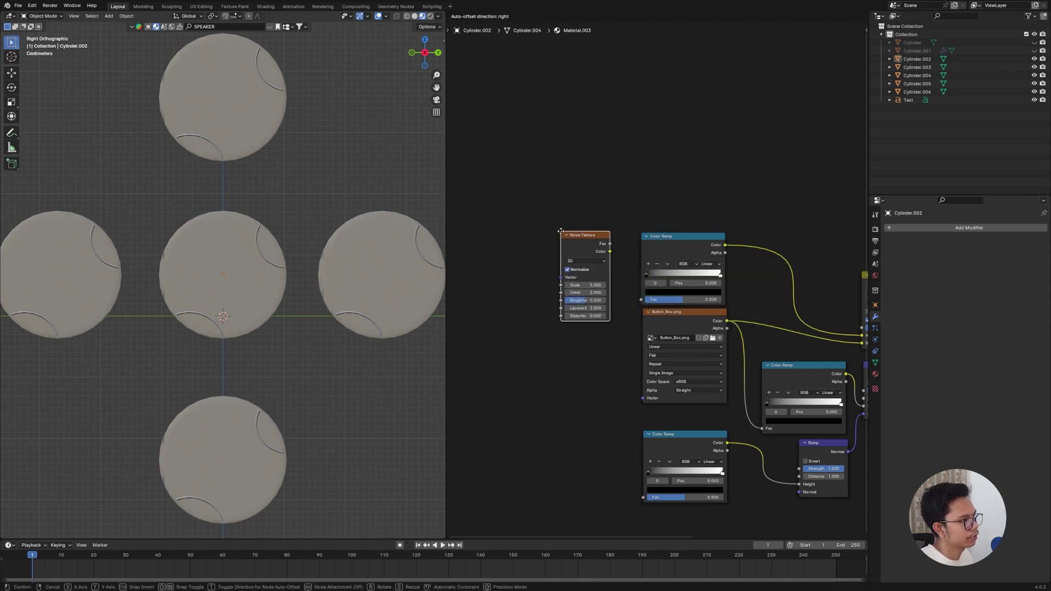
click(562, 230)
mouse_move(613, 246)
mouse_down()
mouse_move(629, 257)
mouse_move(641, 299)
mouse_up()
click(614, 246)
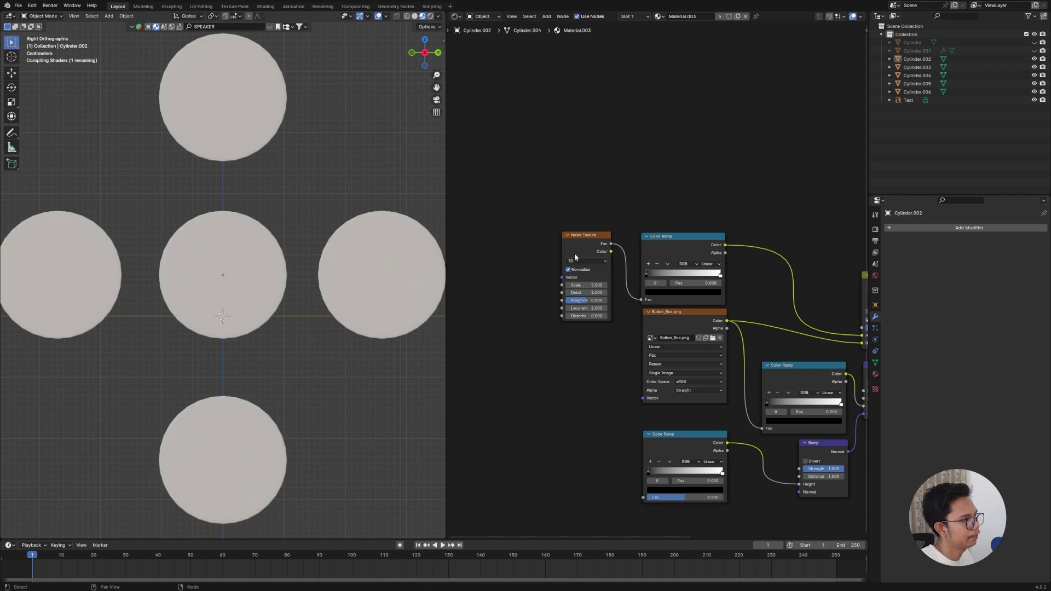
Step: Add a Voronoi Texture beside the Noise Texture and connect its Color output to the noise's Vector input
ctrl+scroll(574, 253, left, 3)
key(shift+a)
text(voronoi)
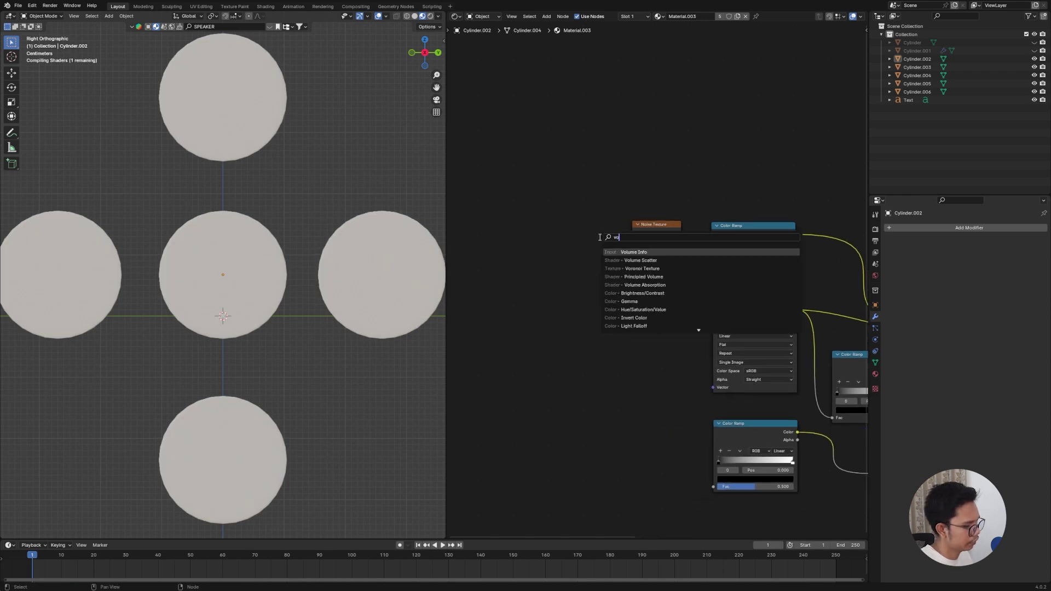
key(Return)
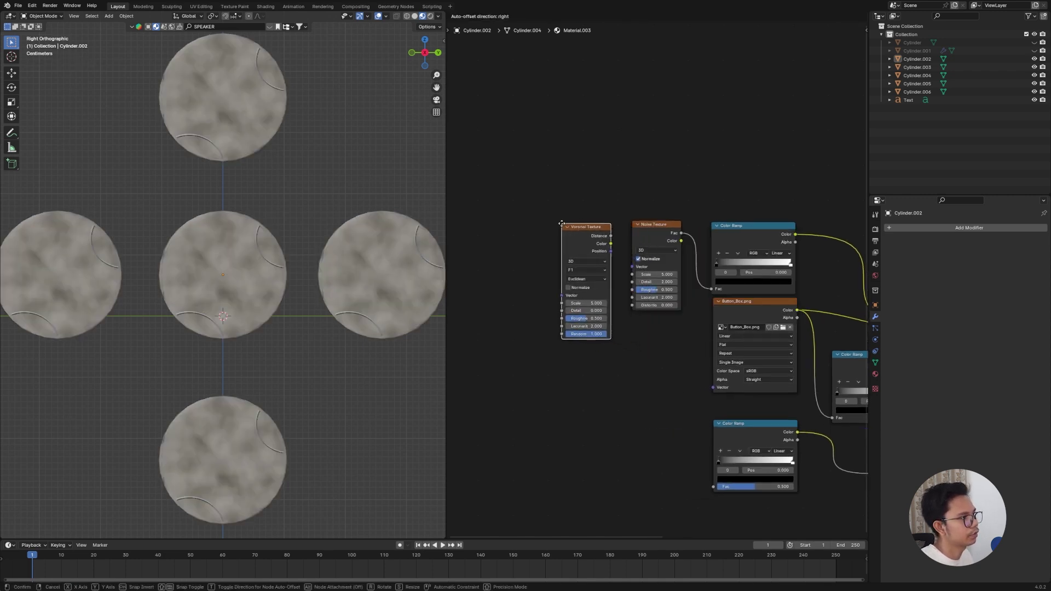
click(558, 221)
drag(608, 241, 633, 267)
Step: Set the Scale of both the Voronoi Texture and the Noise Texture to 500
click(589, 300)
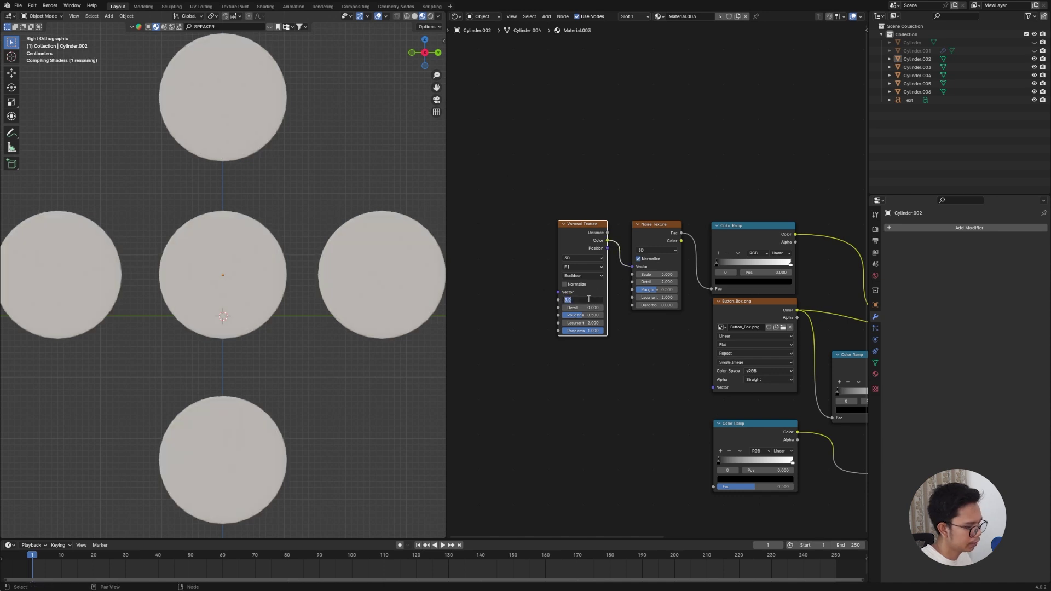
text(500)
key(Return)
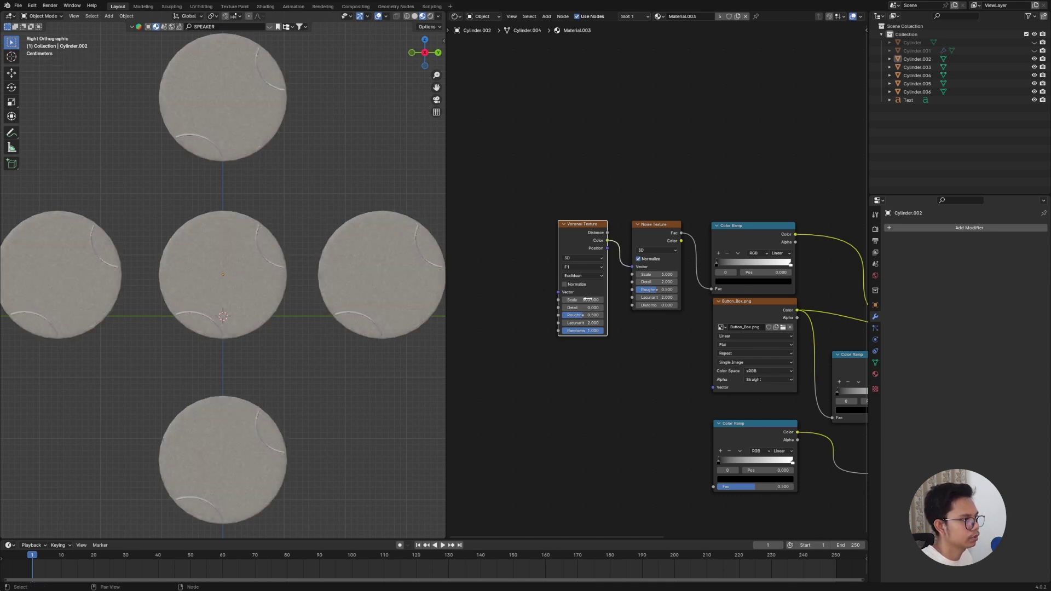
click(663, 275)
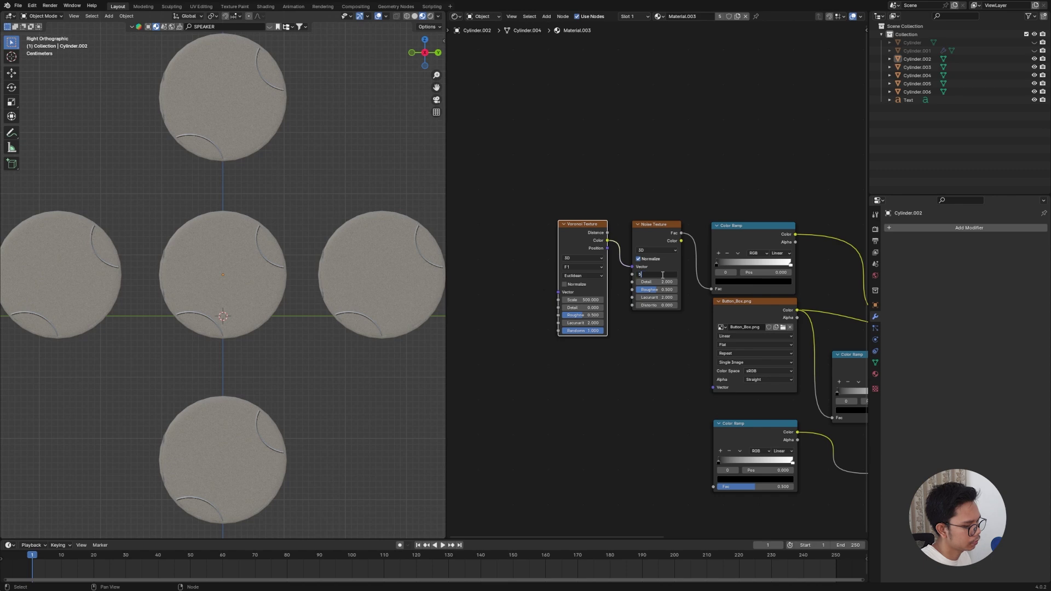
key(Return)
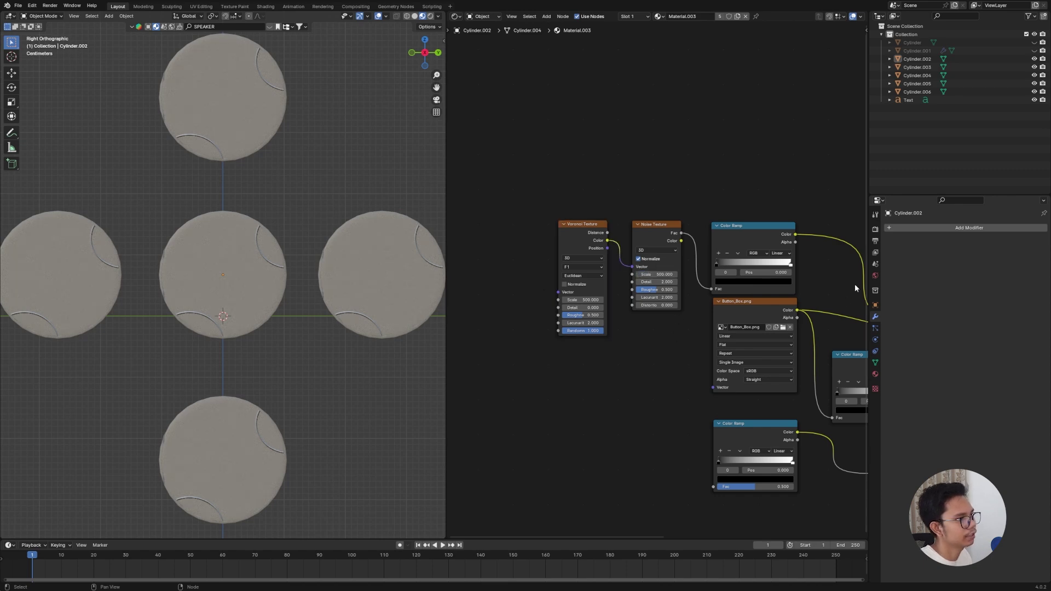
Step: Darken the white stop of the Color Ramp feeding the Mix node's A input to a near-black grey
click(791, 266)
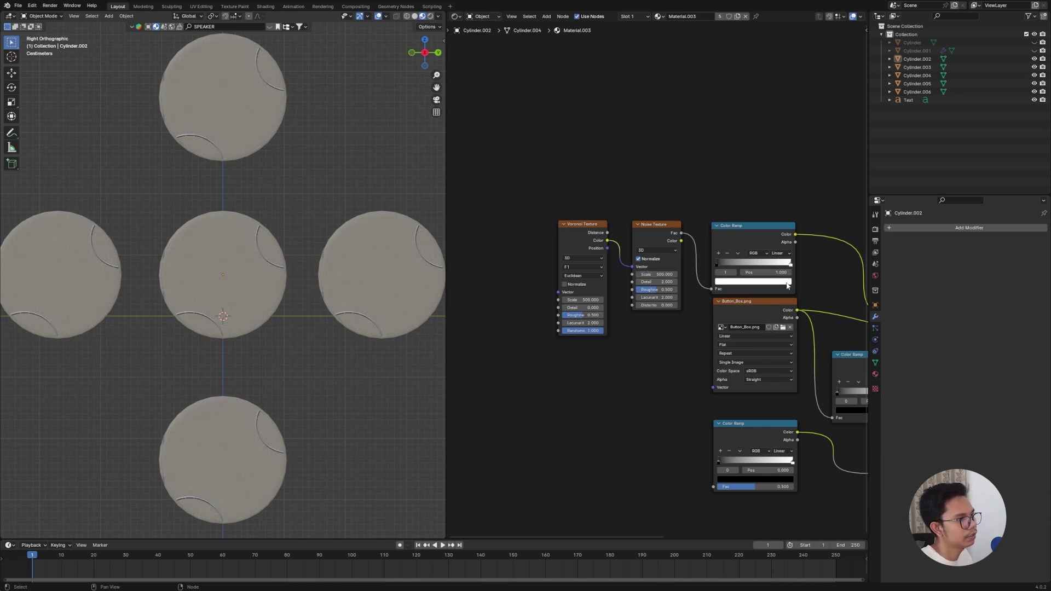
click(787, 282)
drag(786, 174, 786, 225)
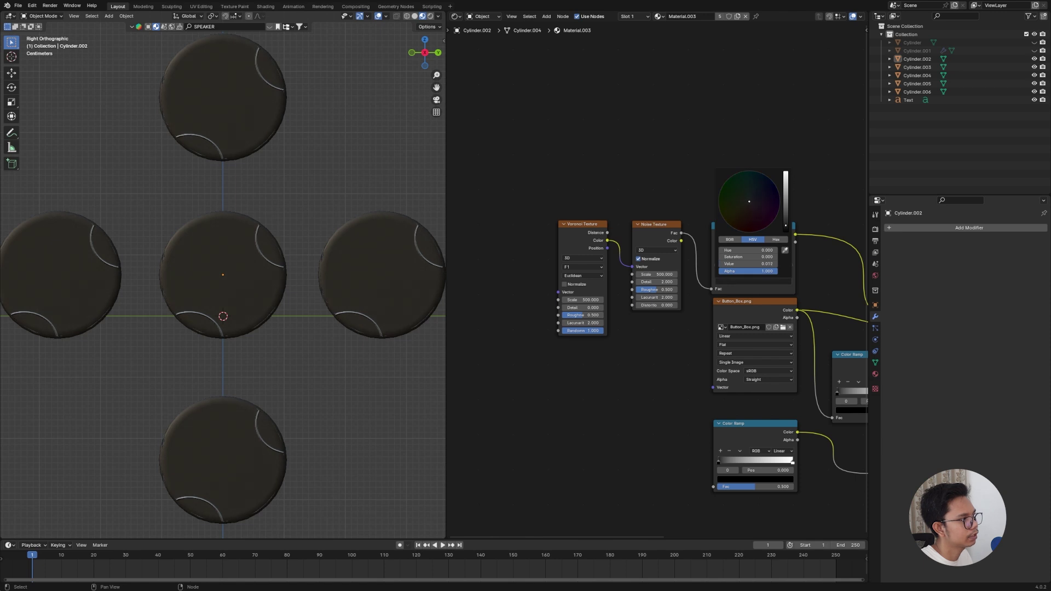
Step: Connect the Noise Texture's Fac output to the Fac input of the second Bump's Color Ramp
scroll(659, 350, down, 2)
middle_drag(629, 368, 563, 361)
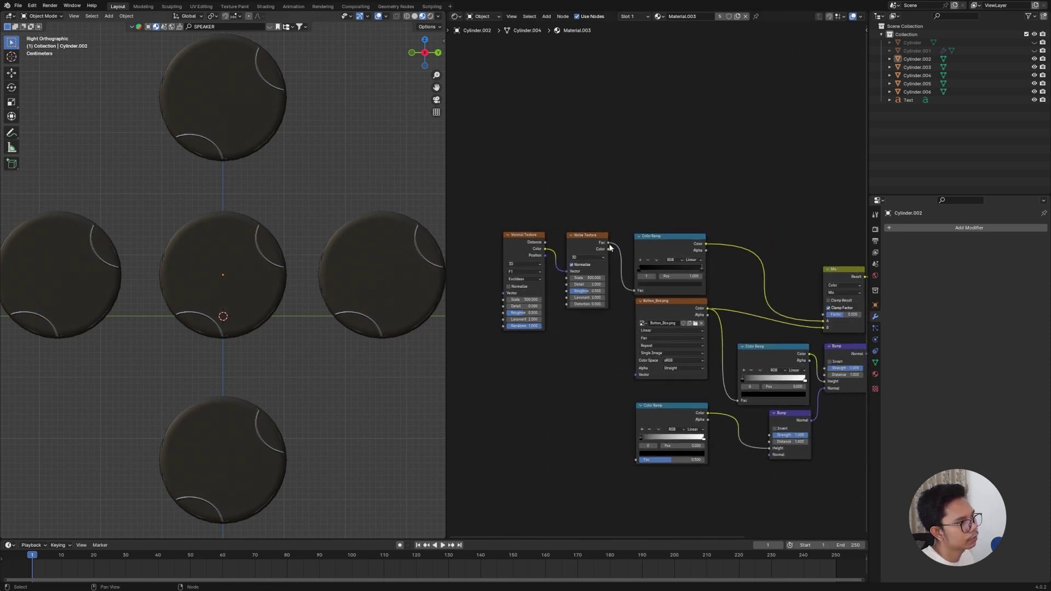
drag(609, 242, 636, 455)
Step: Move the white stop of the second Bump's Color Ramp to position 0.259
scroll(634, 446, up, 3)
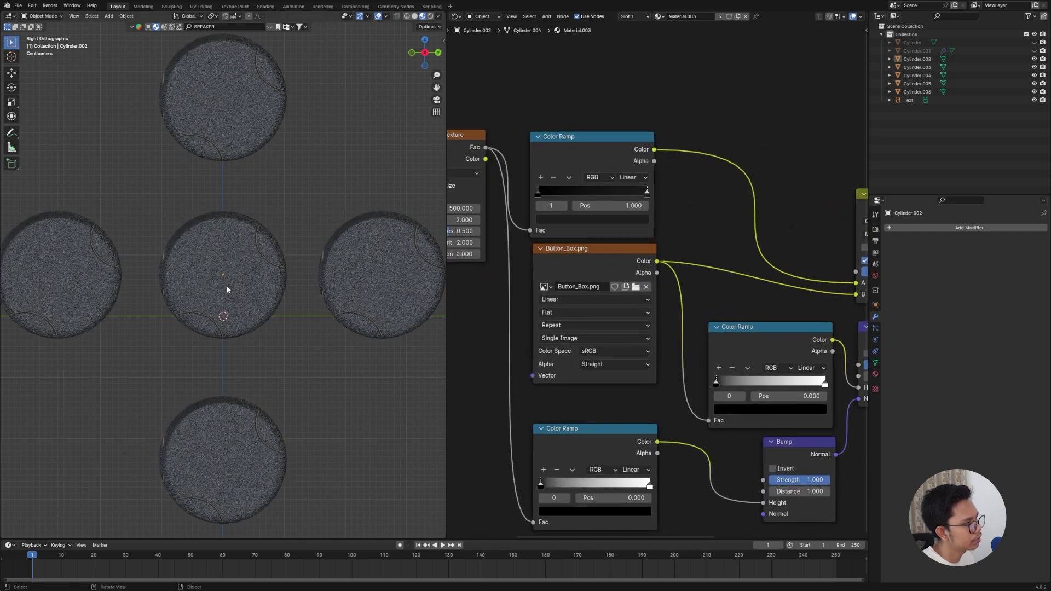
scroll(227, 289, up, 7)
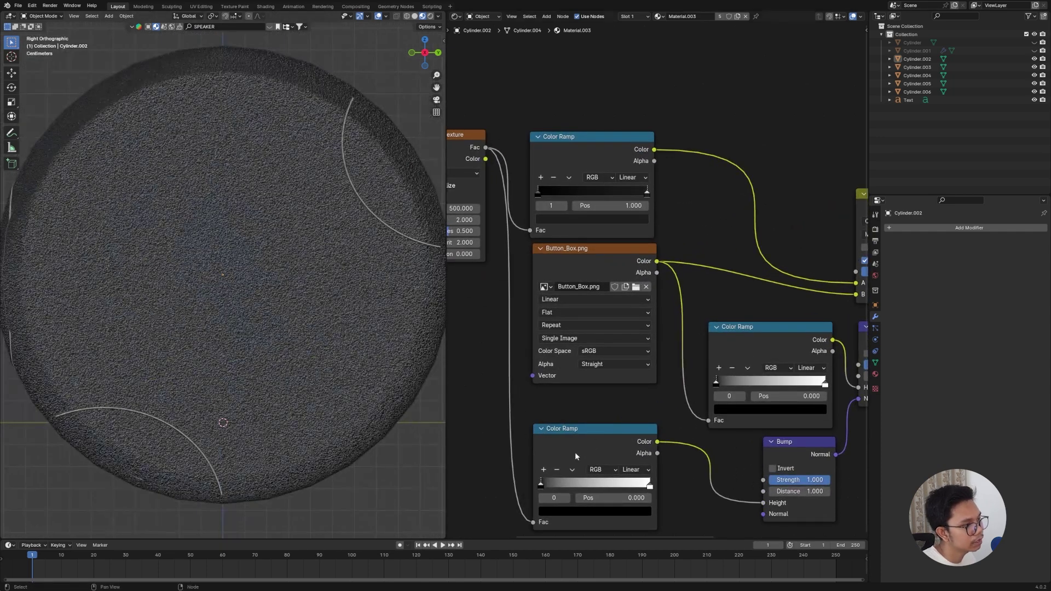
click(652, 488)
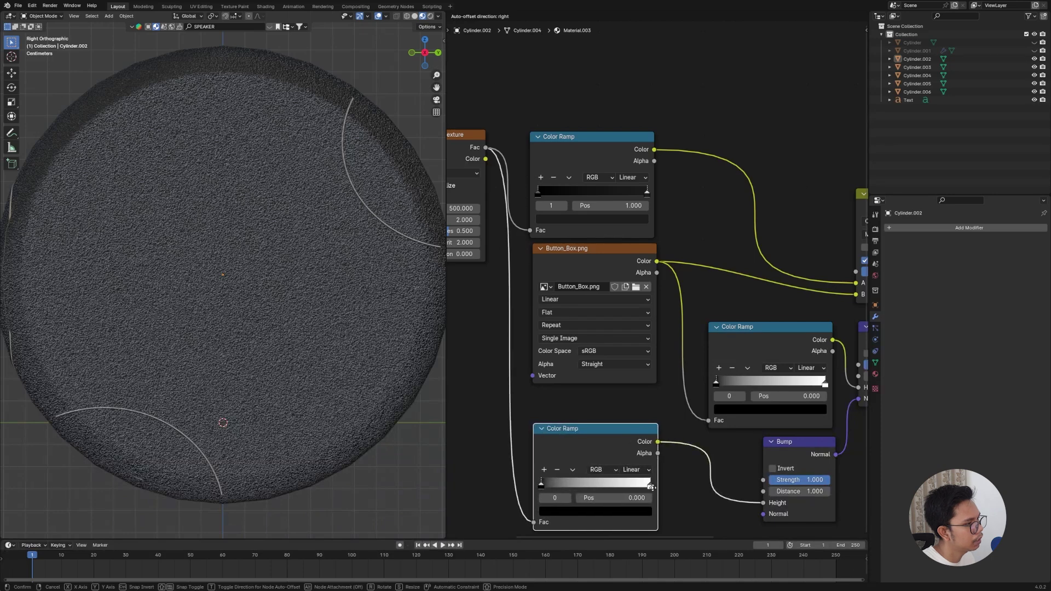
drag(650, 489, 628, 488)
click(650, 488)
drag(593, 490, 567, 494)
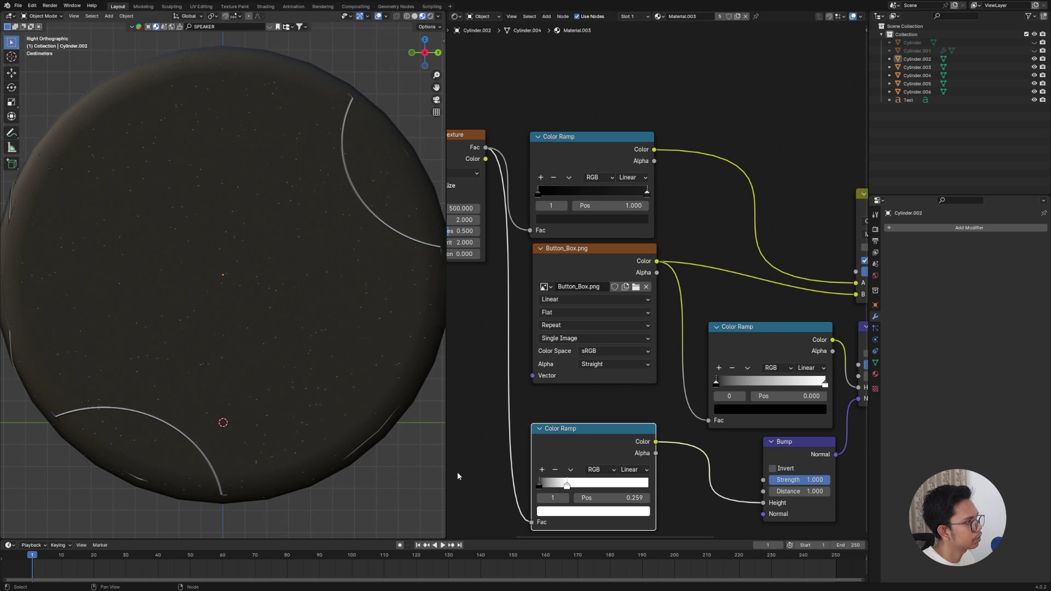
Step: Switch to the UV Editing workspace and put all five button discs into Edit Mode together, viewed from the front of the buttons
scroll(325, 399, down, 8)
middle_drag(324, 399, 350, 336)
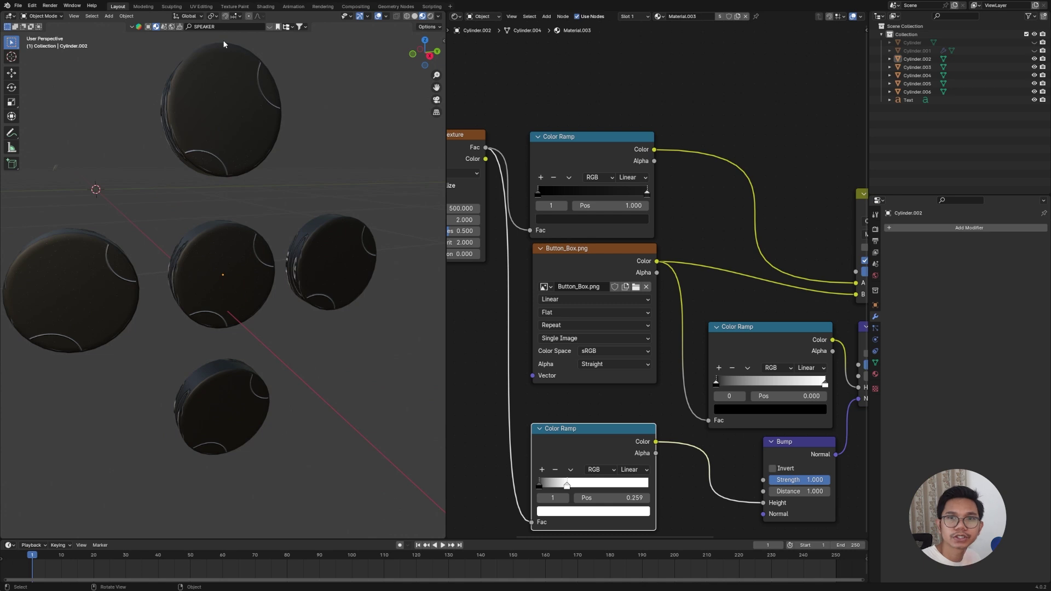
click(203, 6)
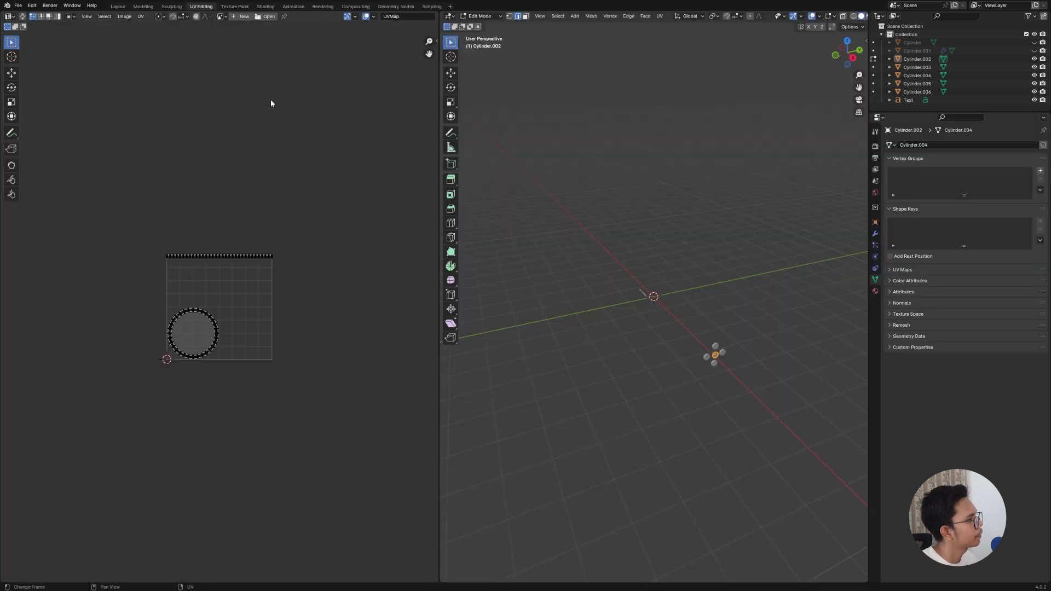
key(Tab)
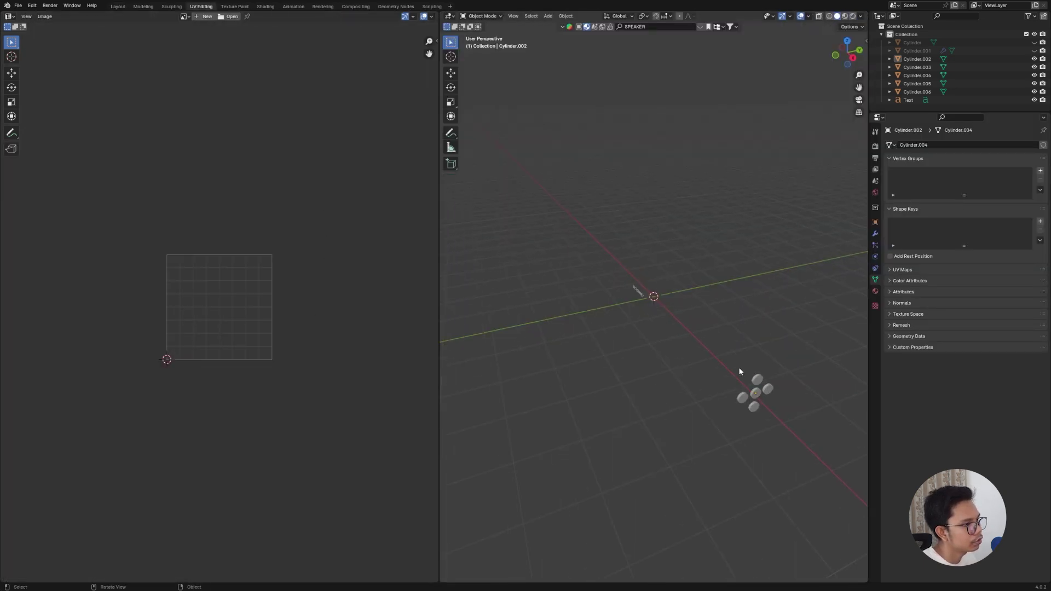
drag(741, 371, 773, 442)
key(Tab)
key(KP_Decimal)
key(KP_3)
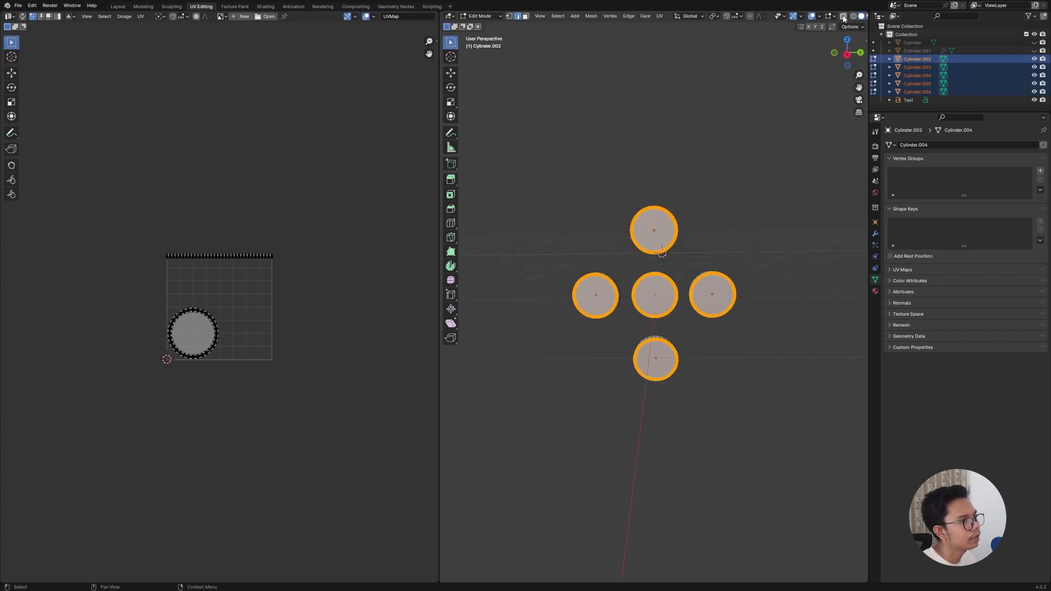
Step: Select only the flat front face of each of the five button discs in face select mode
scroll(631, 304, up, 1)
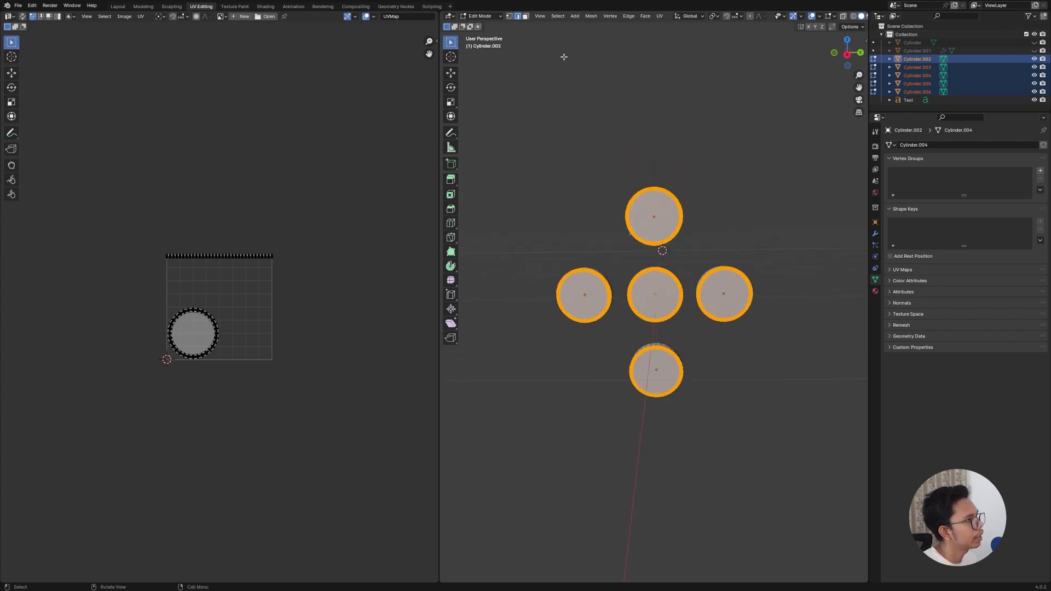
click(526, 16)
click(654, 217)
shift+click(655, 294)
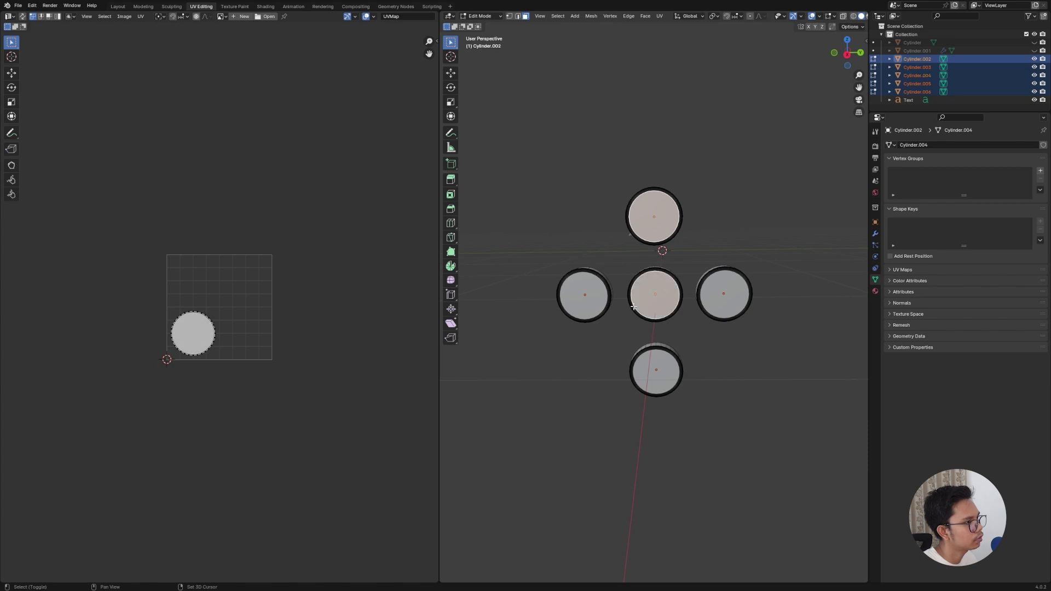
shift+click(593, 307)
shift+click(651, 372)
shift+click(723, 298)
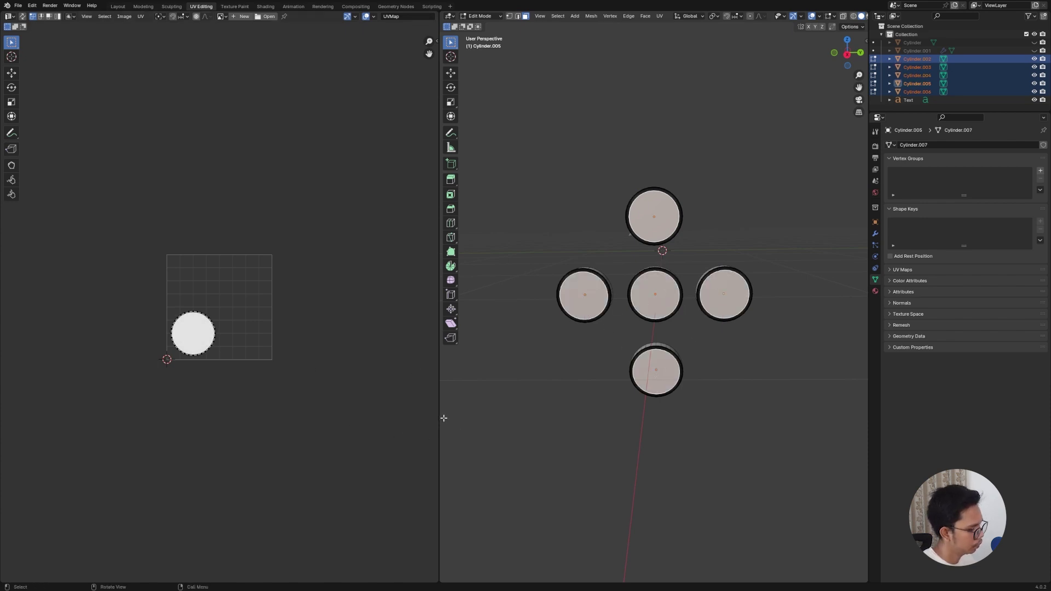
Step: Select the overlapping disc UVs and show Button_Box.png as the background image in the UV editor
drag(325, 447, 193, 321)
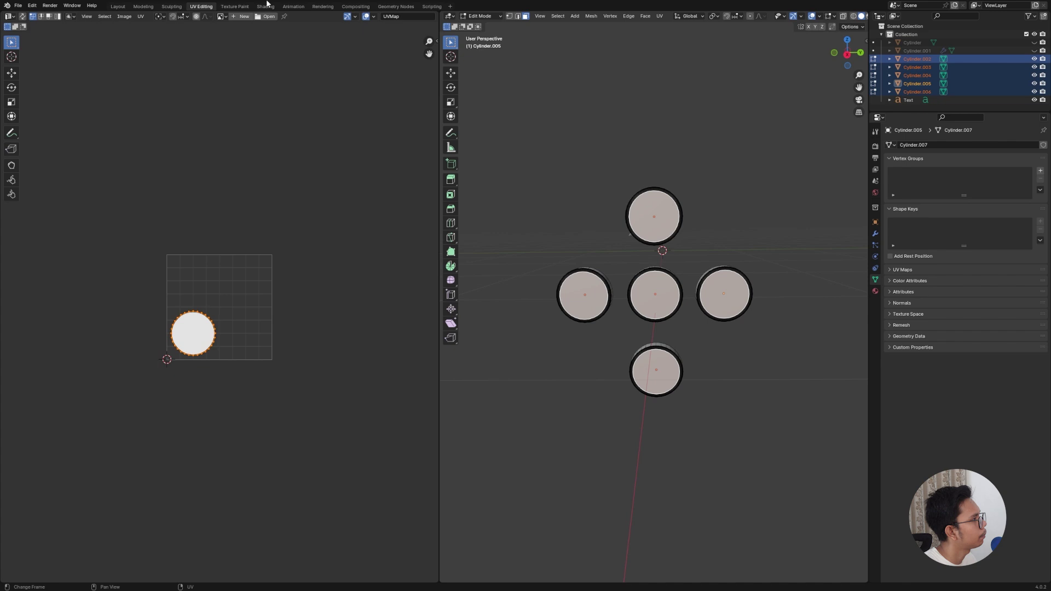
click(221, 16)
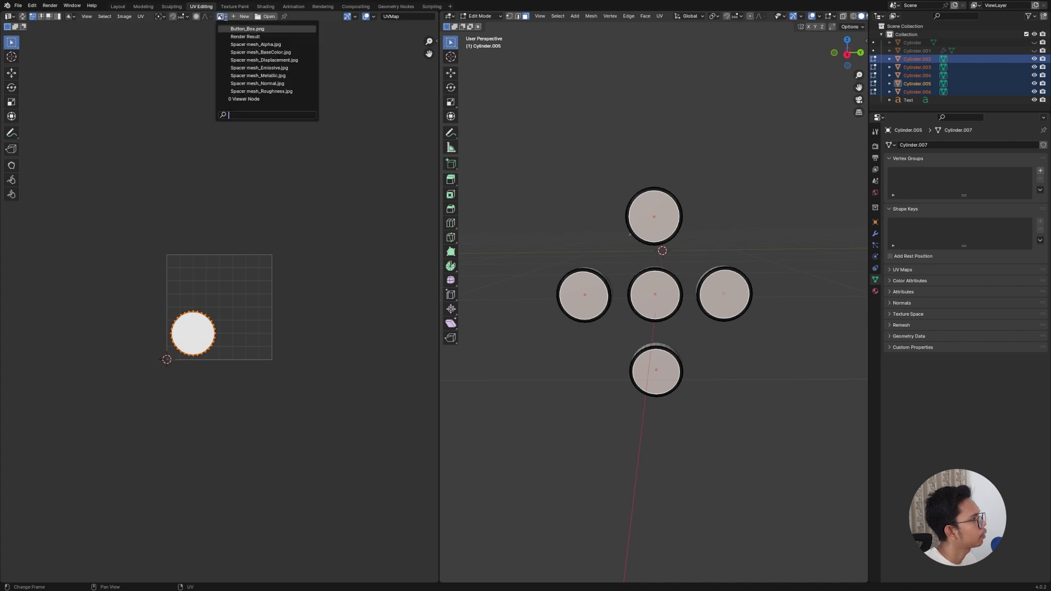
click(247, 28)
scroll(262, 251, down, 7)
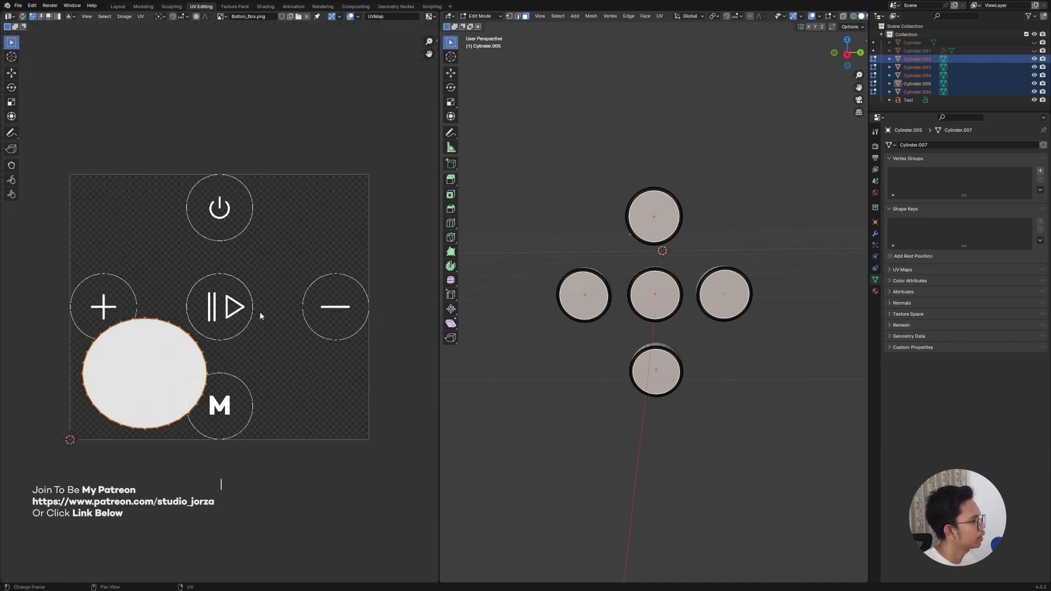
scroll(259, 311, up, 1)
Step: Try Smart UV Project and Cylinder Projection on the five selected front faces
key(u)
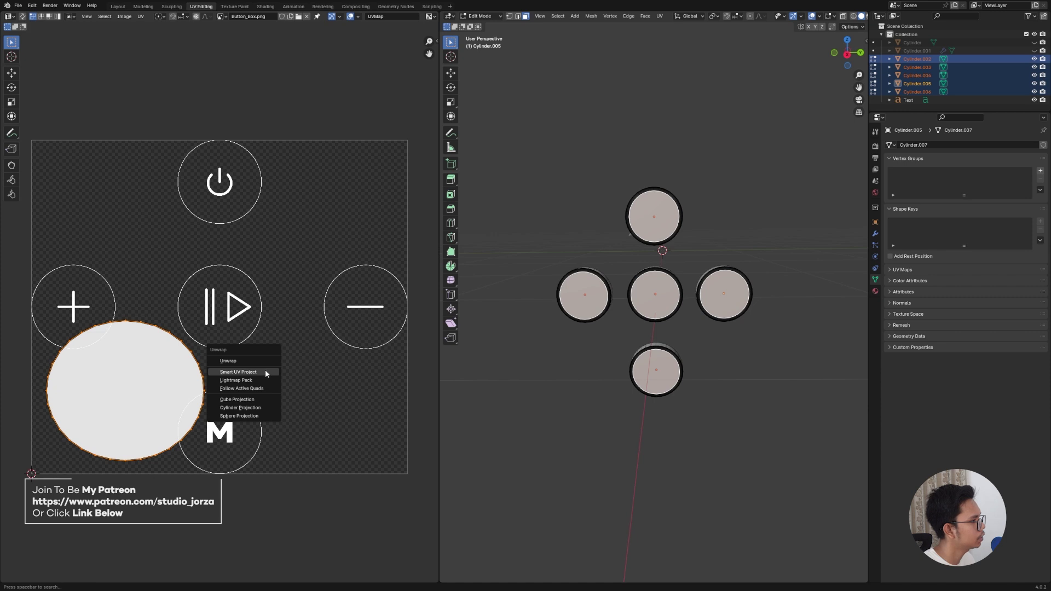
click(265, 371)
click(295, 445)
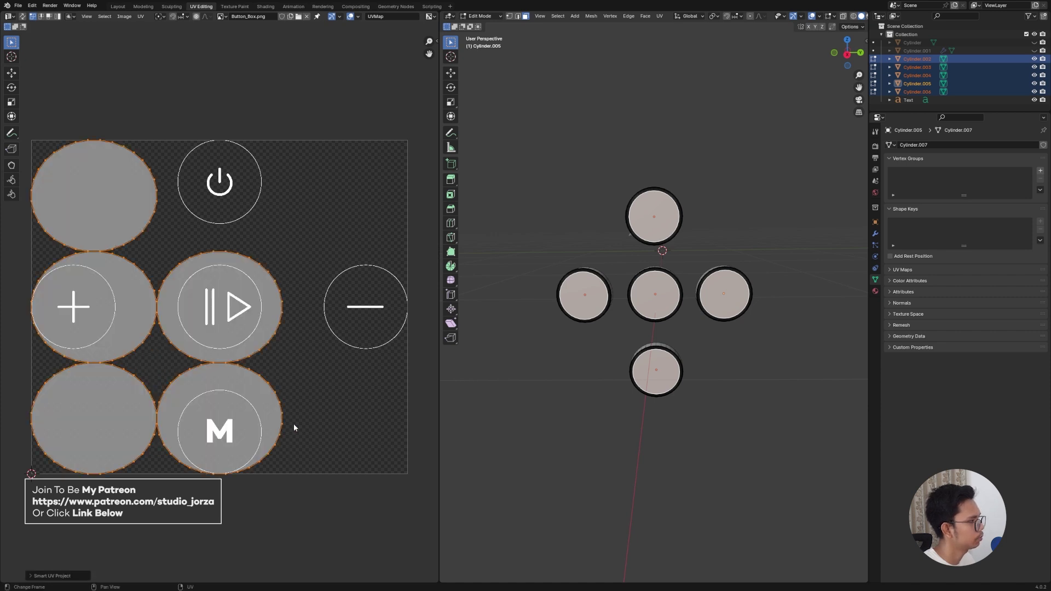
key(u)
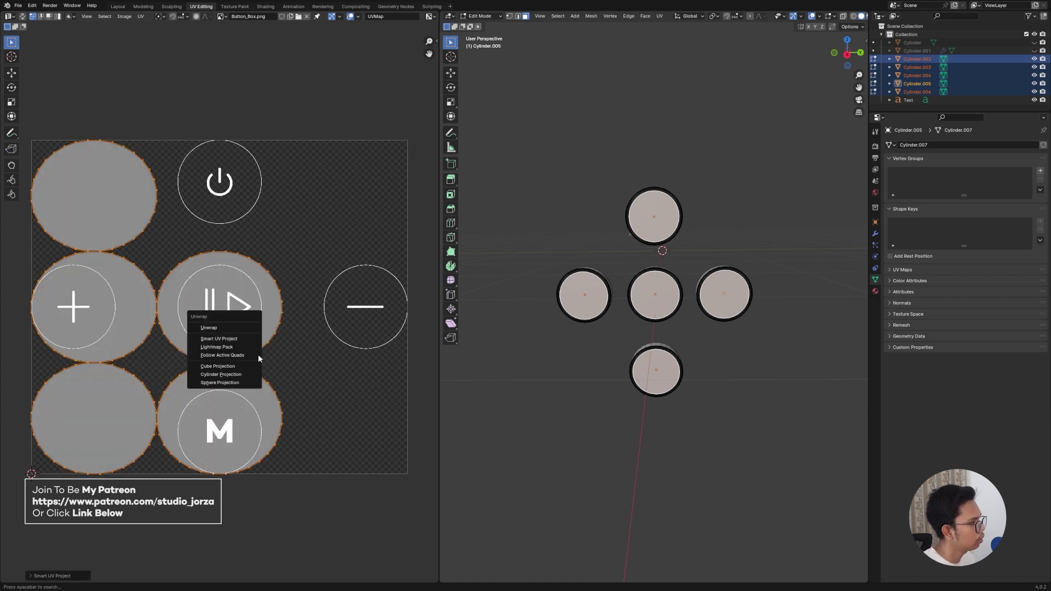
click(230, 375)
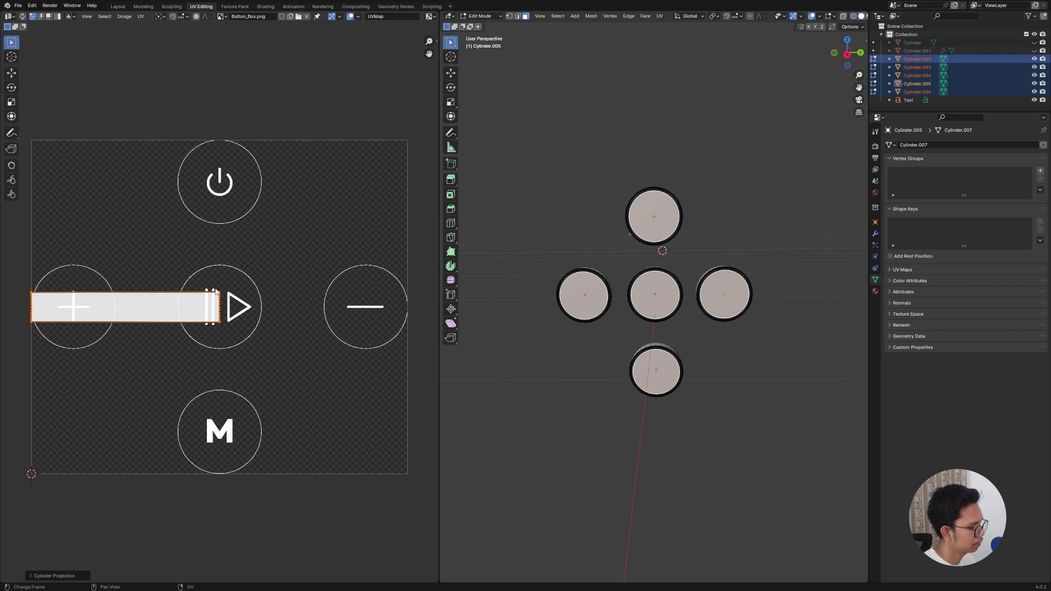
Step: Unwrap the five front faces with the standard Unwrap and scale all their UV islands down
key(u)
click(195, 246)
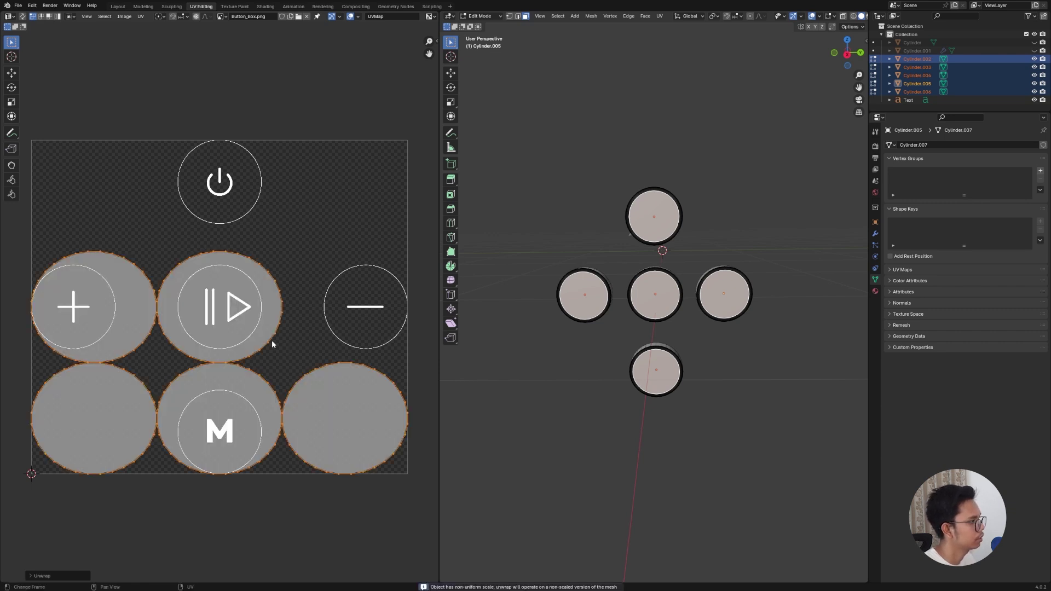
scroll(285, 351, up, 1)
key(s)
click(320, 361)
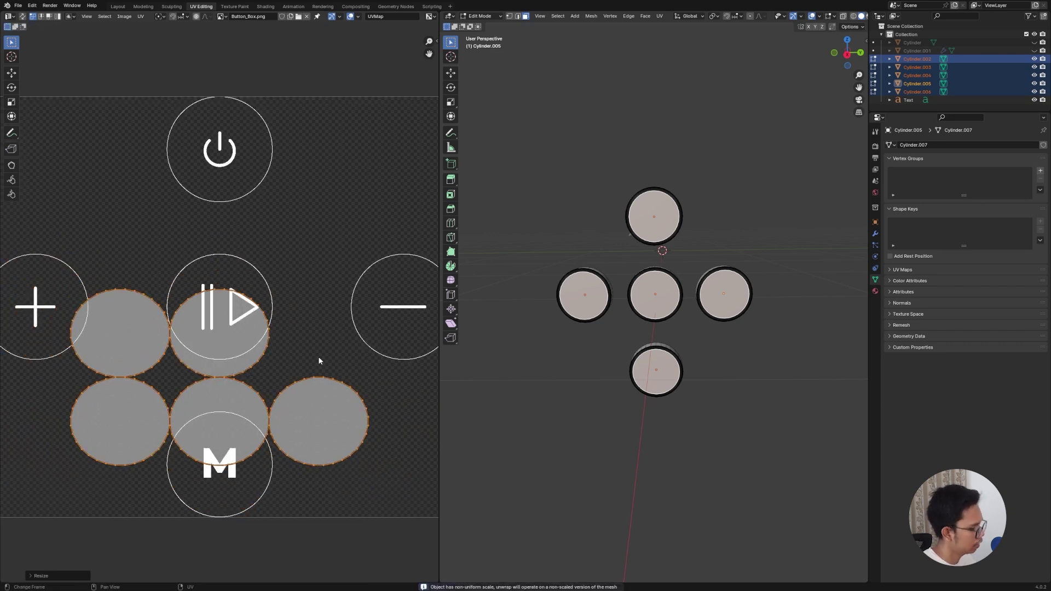
Step: Scale the UV islands along X and Y until they are round, and move them up level with the pause/play symbol
key(s)
key(x)
click(305, 357)
key(s)
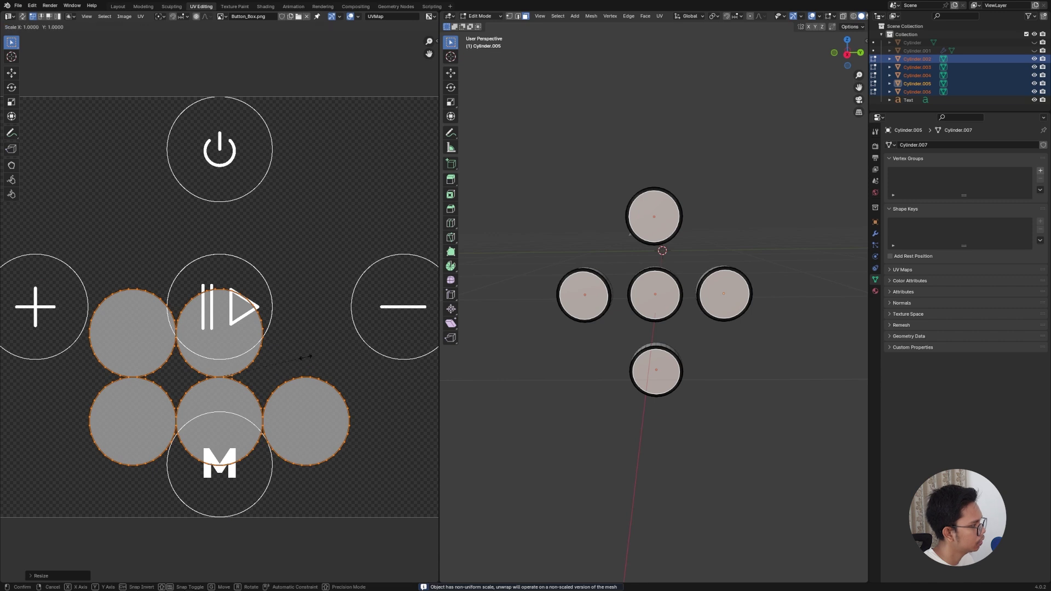
key(y)
click(300, 359)
key(g)
key(y)
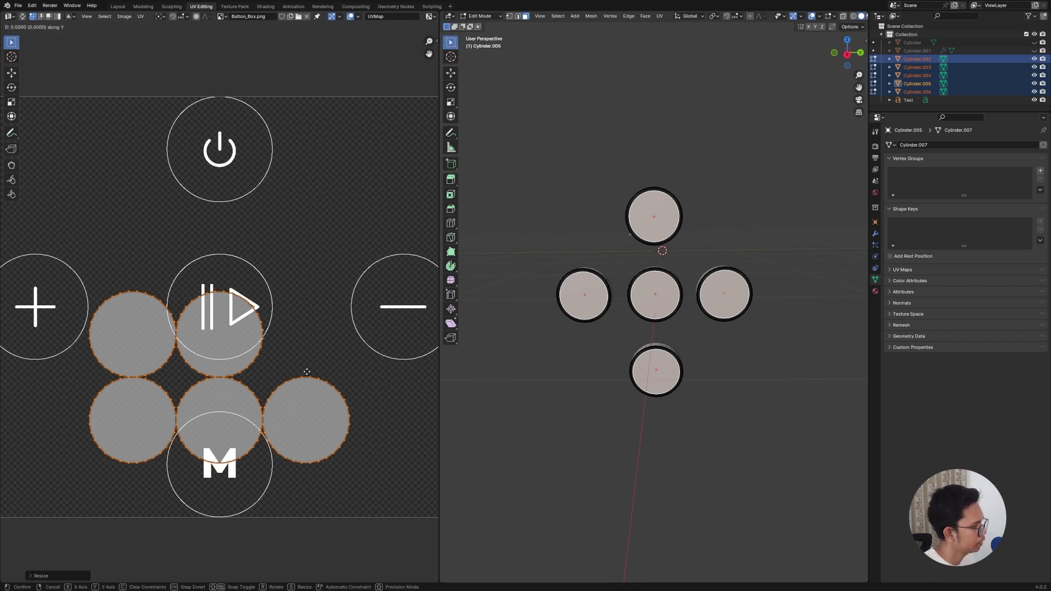
click(307, 350)
Step: Align the 3D view to the right orthographic view of the discs and switch it to Material Preview shading
key(ctrl+KP_7)
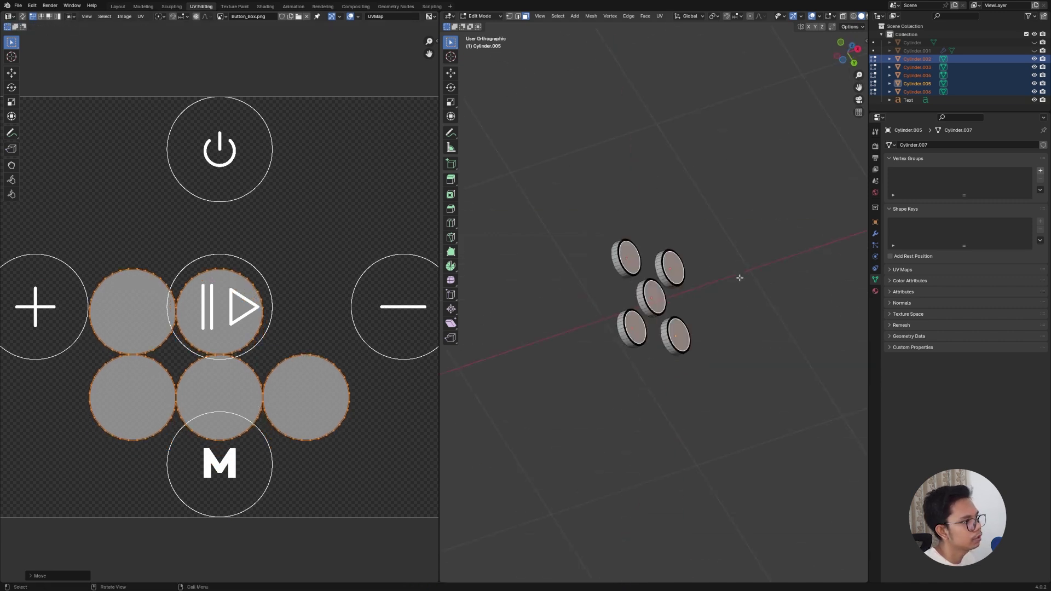
key(grave)
click(794, 253)
scroll(783, 269, up, 10)
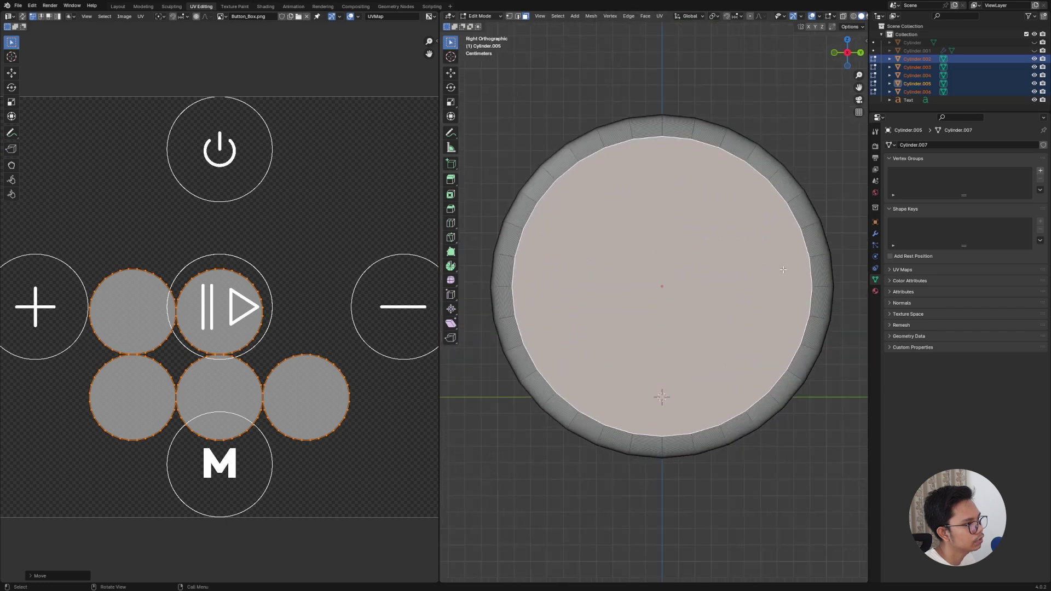
scroll(783, 269, down, 5)
scroll(856, 20, down, 2)
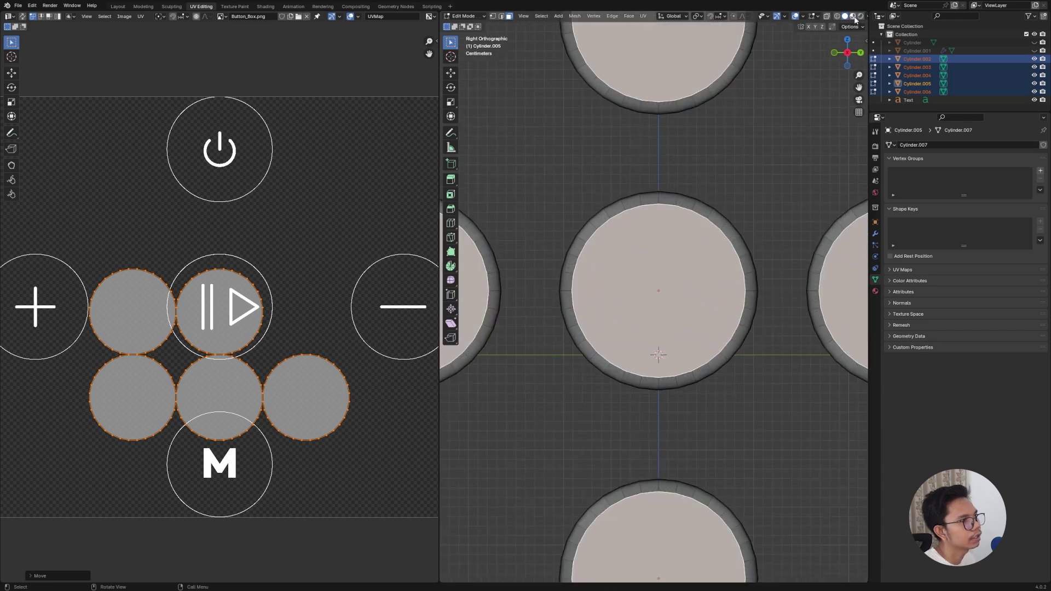
click(854, 18)
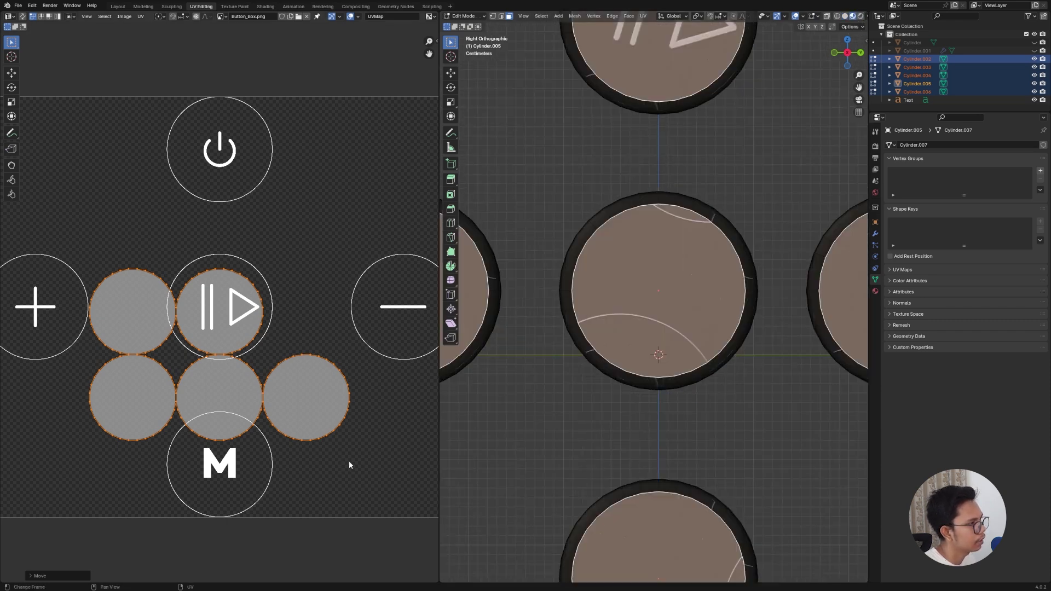
Step: Move all five UV islands and rotate them by about 10° to straighten the pause/play symbol on the uppermost disc
key(g)
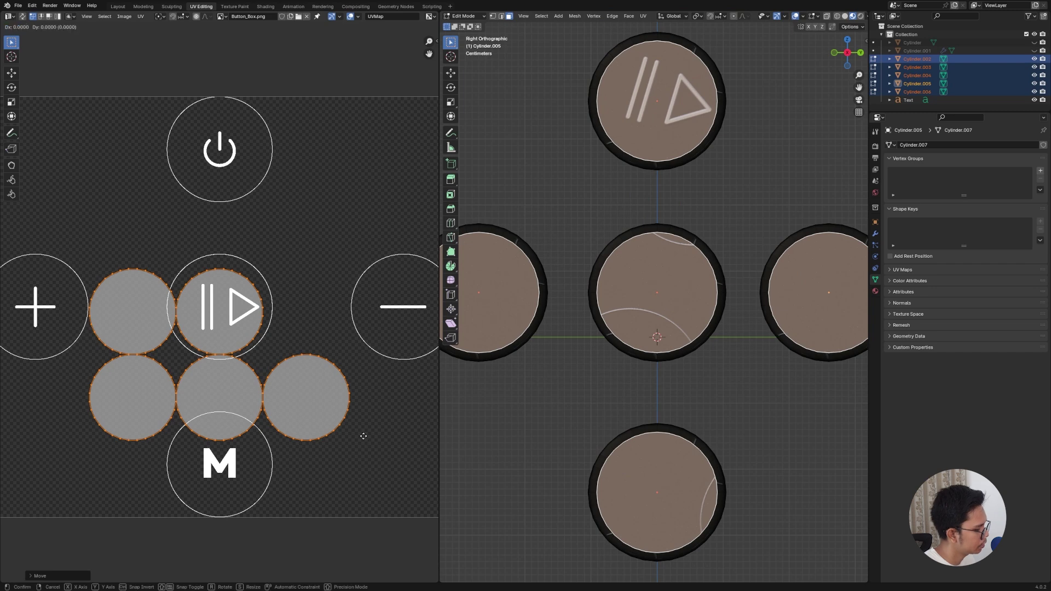
click(364, 433)
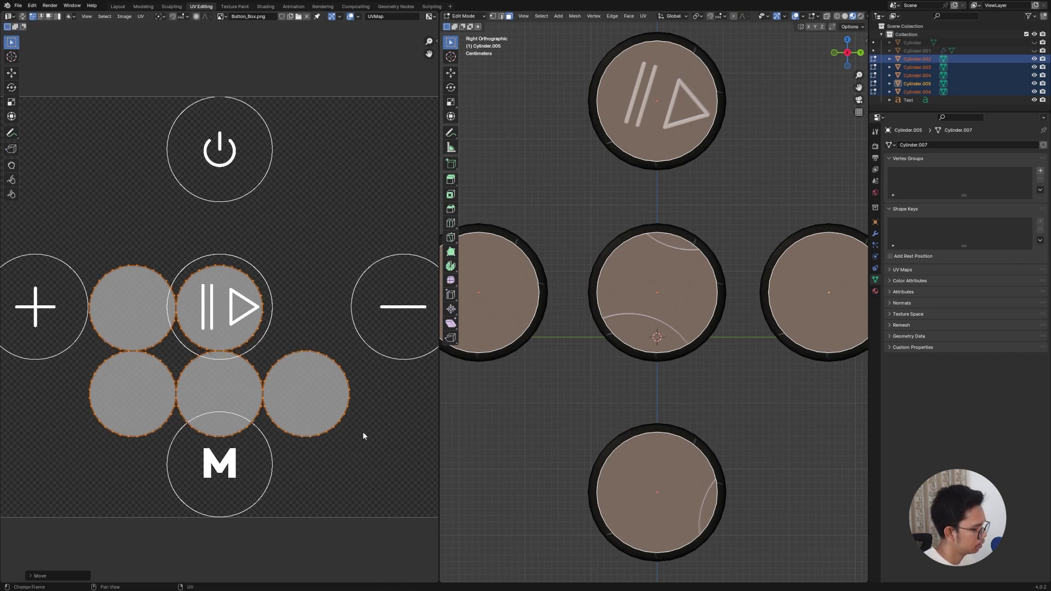
key(g)
click(365, 432)
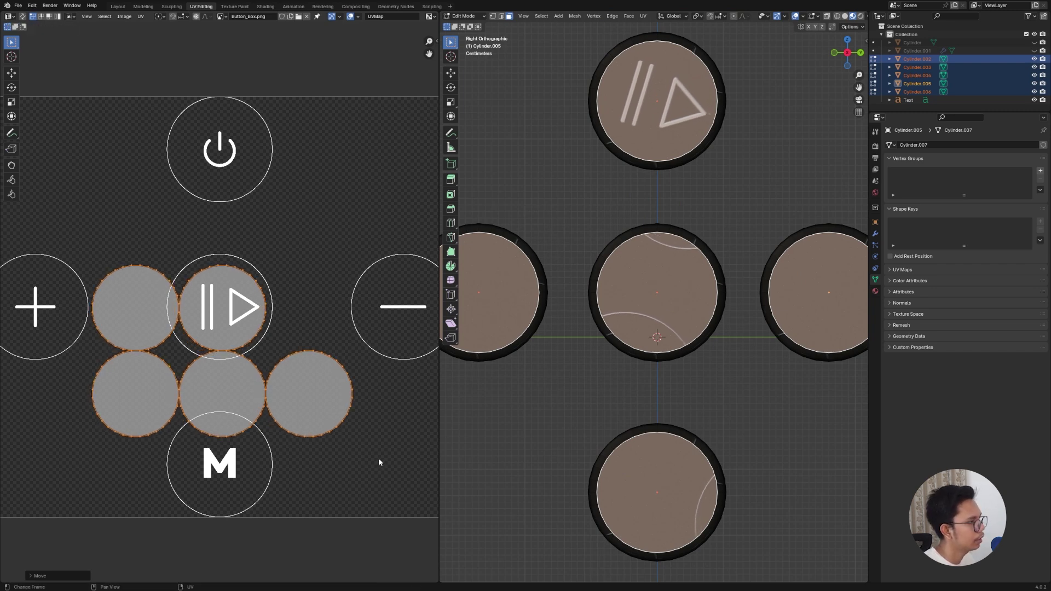
key(r)
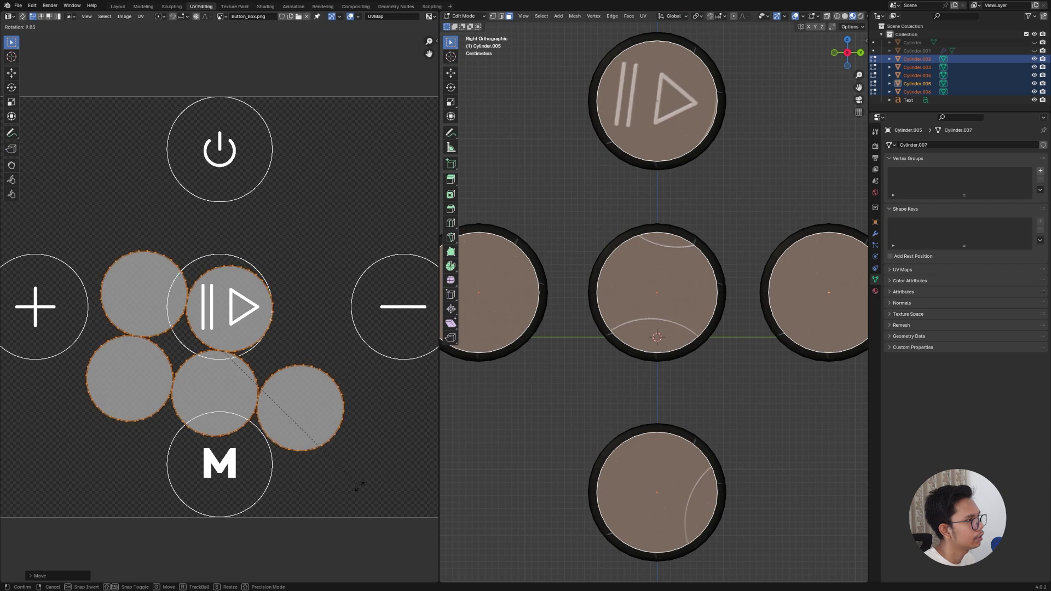
click(360, 486)
key(g)
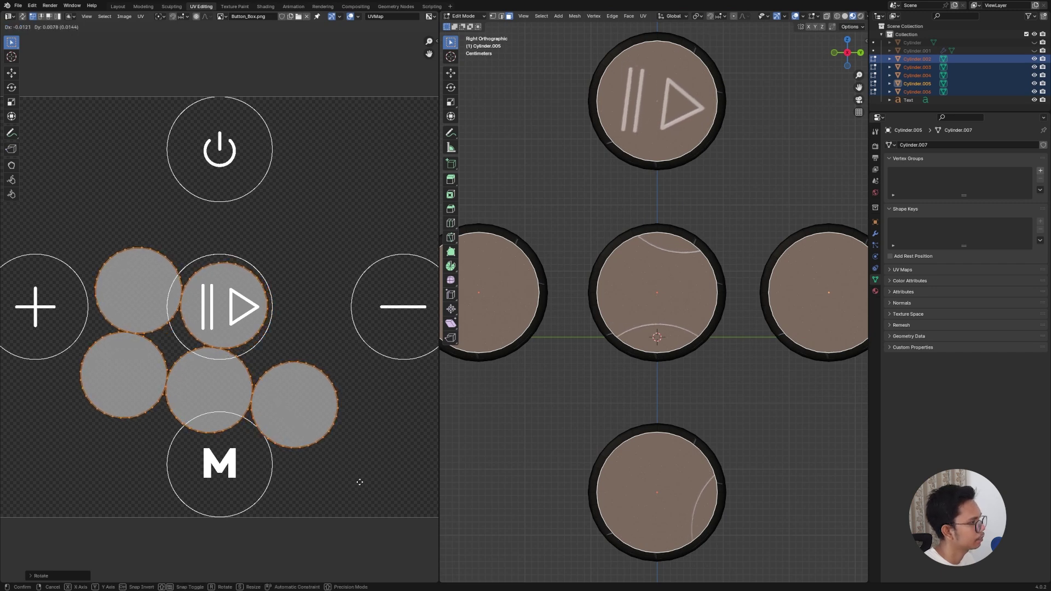
click(357, 480)
Step: Move the centre disc's UV island onto the pause/play symbol and rotate it until the symbol sits upright
click(657, 332)
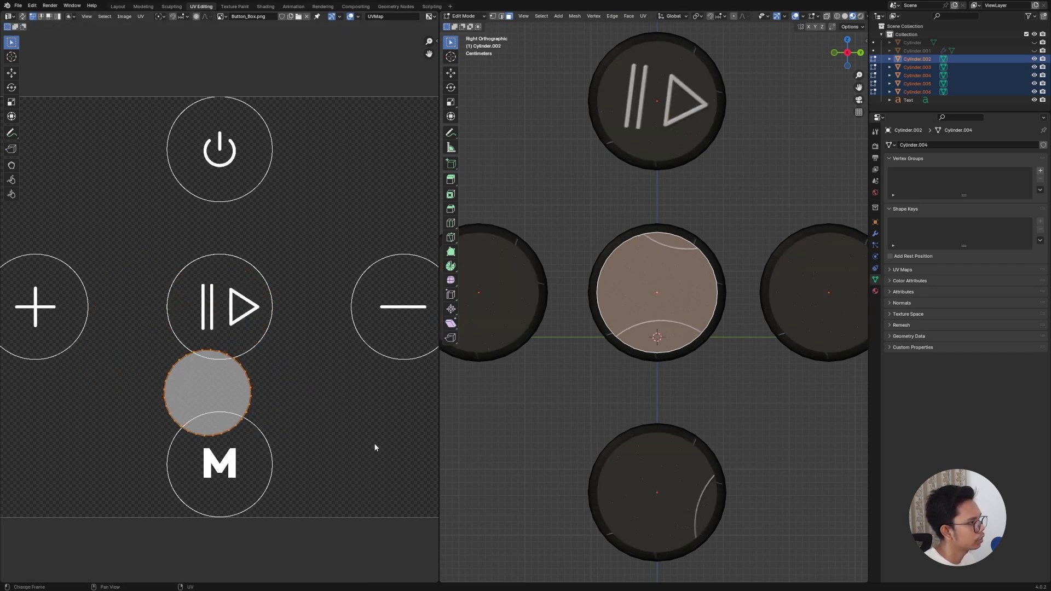
key(g)
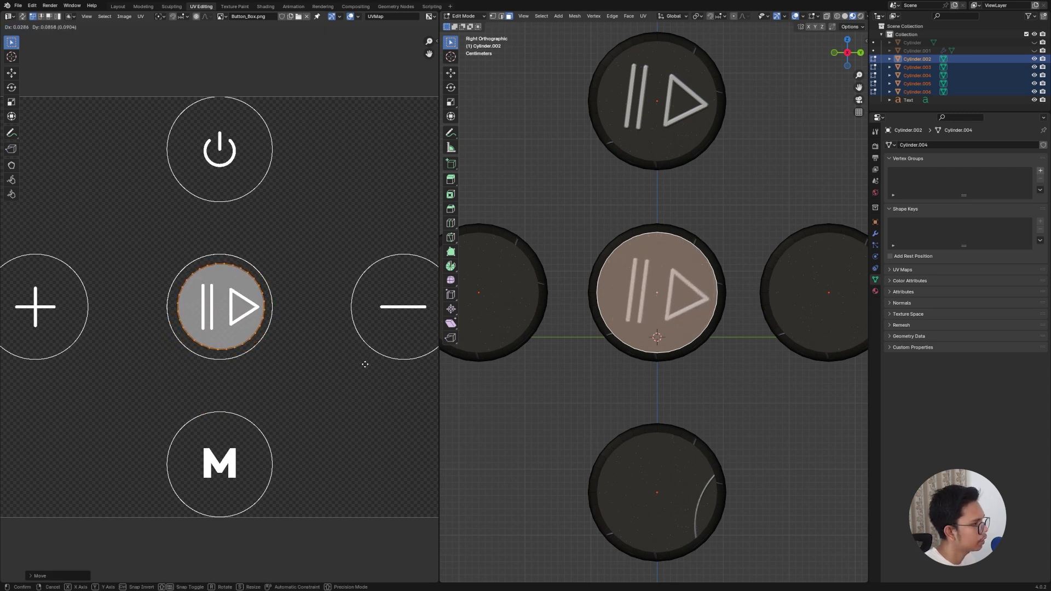
key(r)
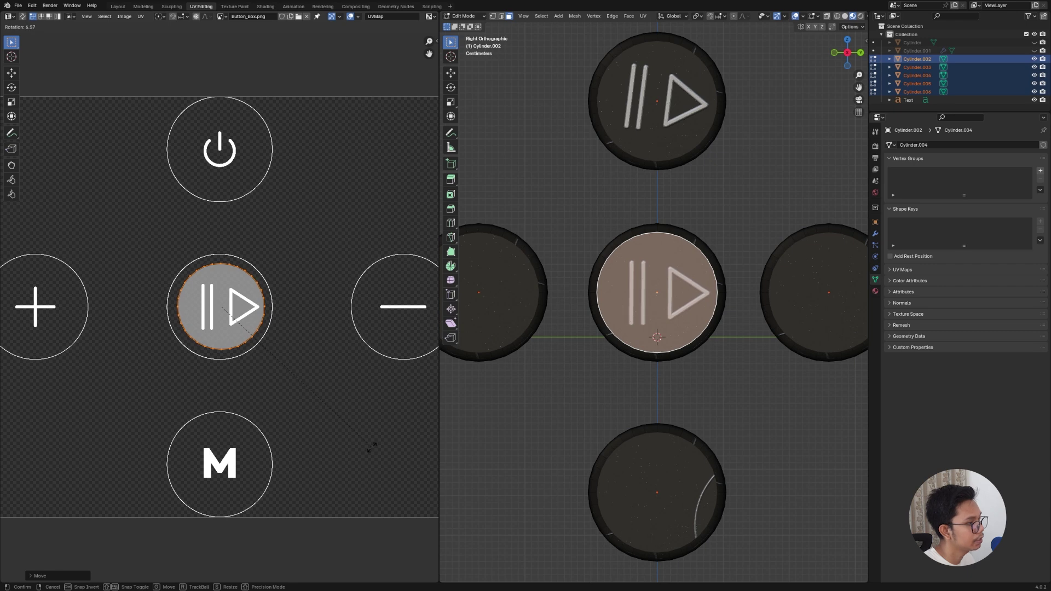
click(372, 447)
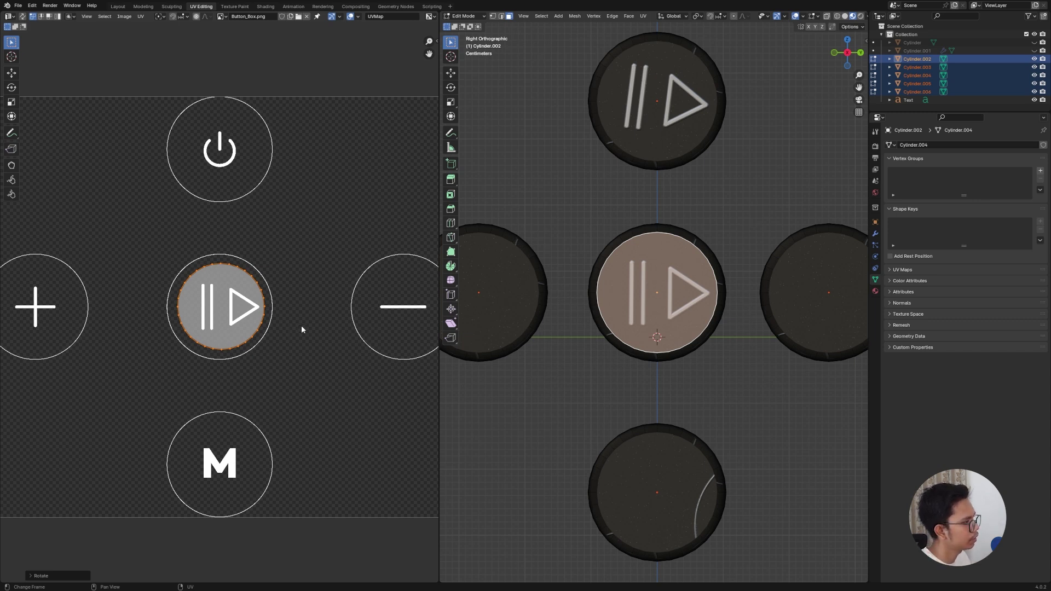
Step: Move the UV island of the disc on the right onto the minus symbol and align the symbol horizontally
click(840, 283)
scroll(364, 450, down, 1)
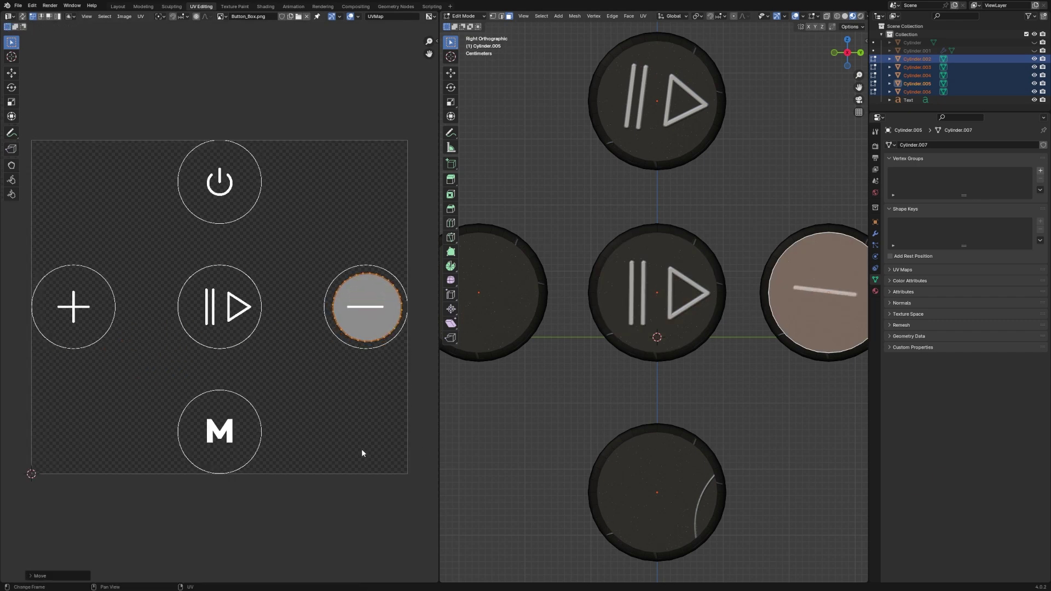
scroll(484, 442, down, 1)
key(g)
click(370, 426)
Step: Move the lowest disc's UV island onto the M symbol and centre the upright letter on the face
click(647, 455)
key(g)
click(363, 524)
key(g)
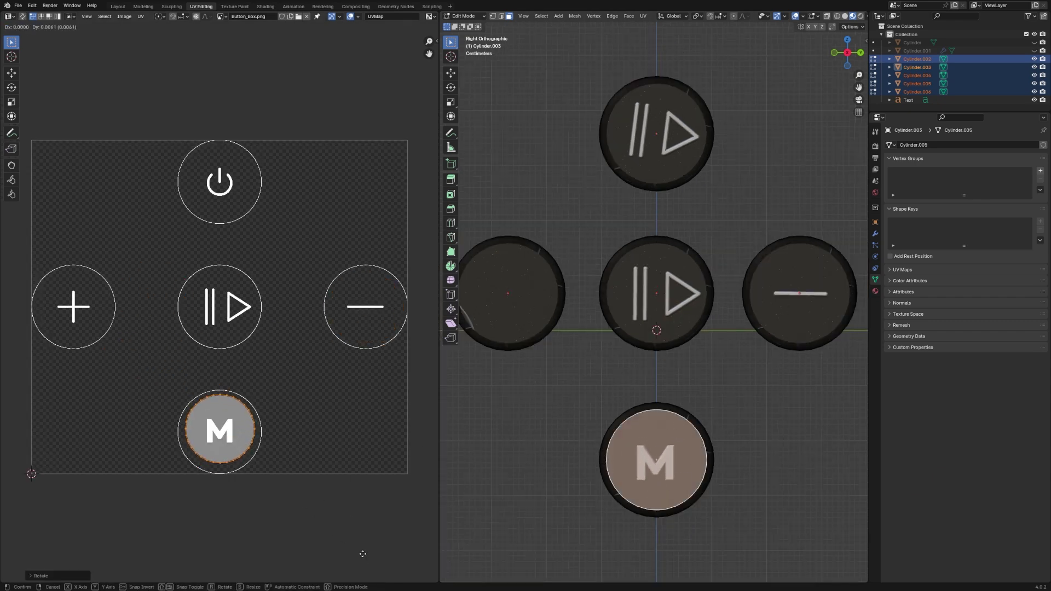
click(362, 553)
Step: Move the UV island of the disc on the left onto the plus symbol, rotating and nudging it until upright and centred
click(506, 307)
key(g)
click(97, 326)
key(r)
click(186, 396)
key(g)
click(190, 399)
Step: Move the uppermost disc's UV island onto the power symbol so the symbol is centred on the face
click(652, 140)
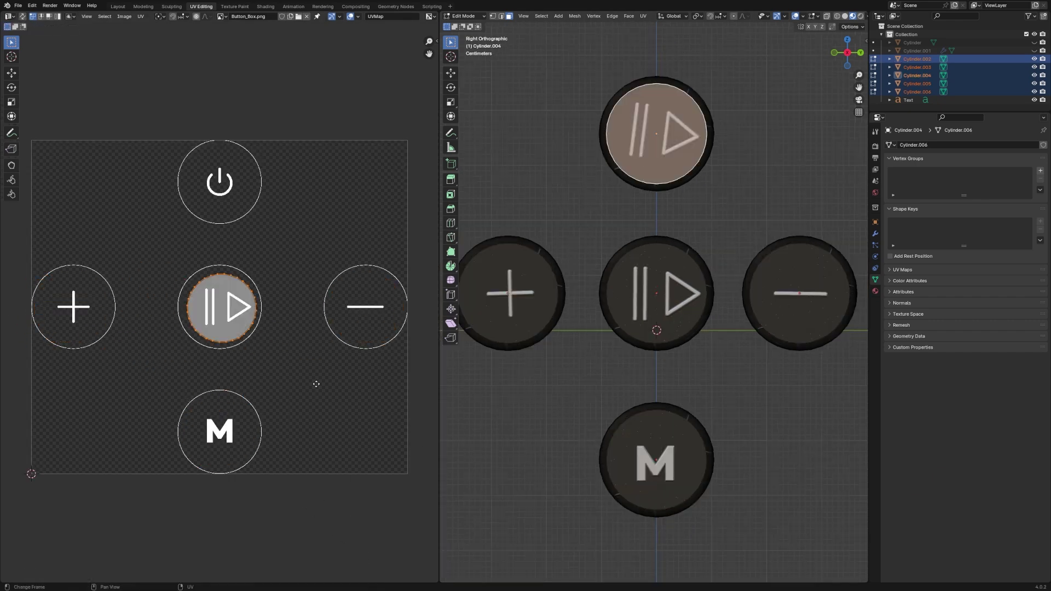
key(g)
scroll(343, 303, down, 3)
scroll(660, 276, down, 2)
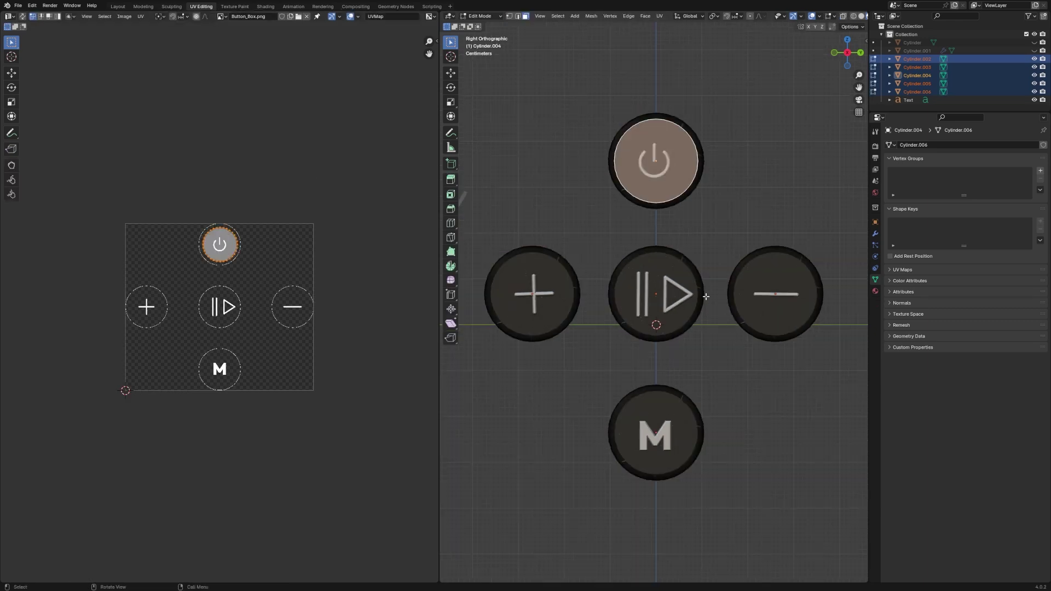
Step: Scale the UVs of all faces of the five discs except their symbol fronts, and finish editing the discs
key(a)
middle_drag(655, 301, 690, 246)
shift+click(651, 294)
shift+click(711, 282)
key(a)
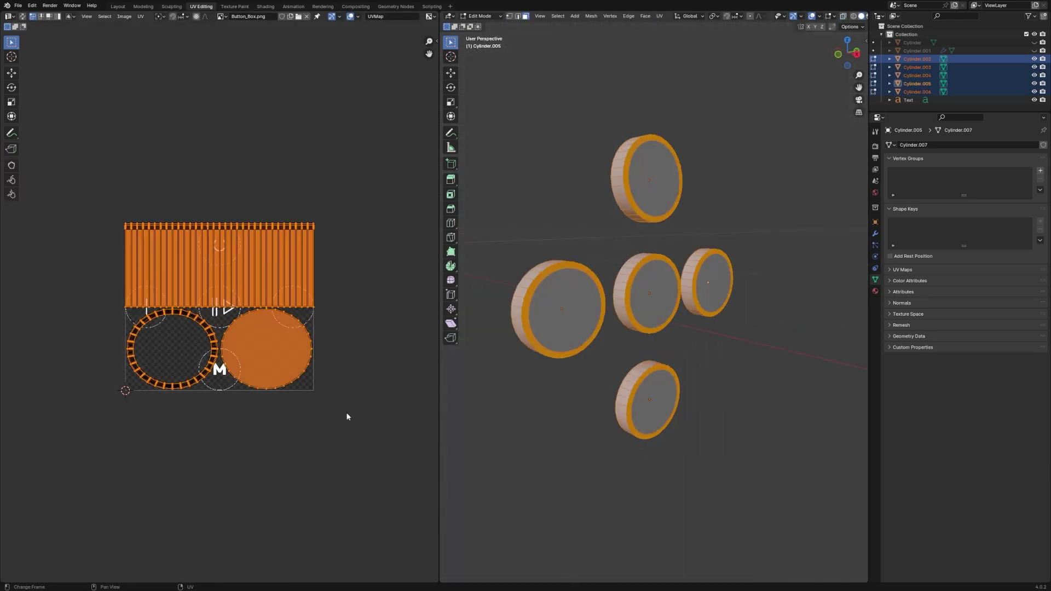
key(s)
key(Tab)
click(770, 181)
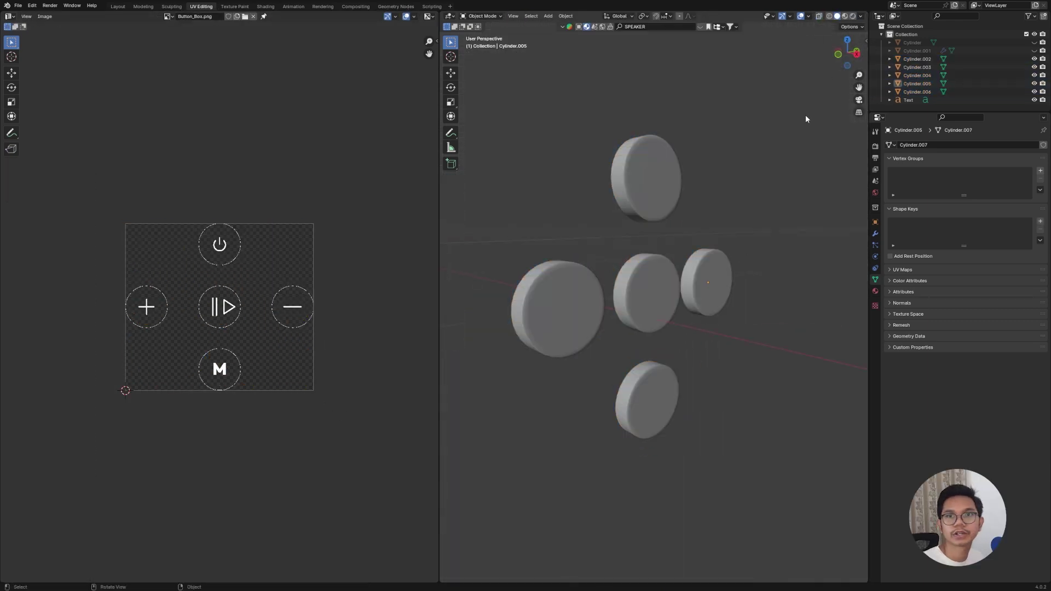
Step: Return to the Layout workspace and unhide the speaker parts Cylinder.001 and Cylinder
click(118, 6)
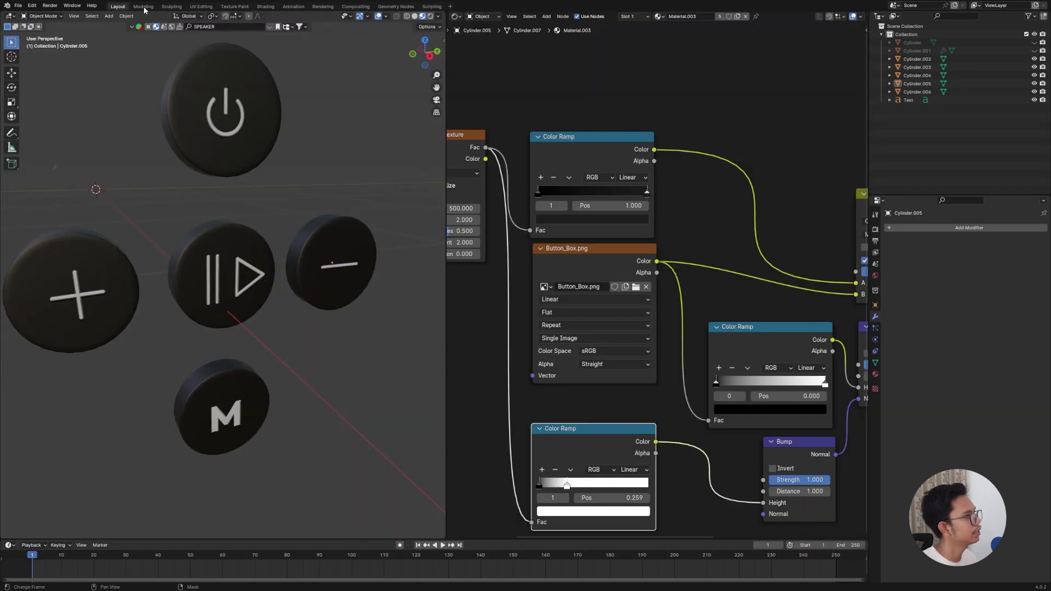
click(1035, 50)
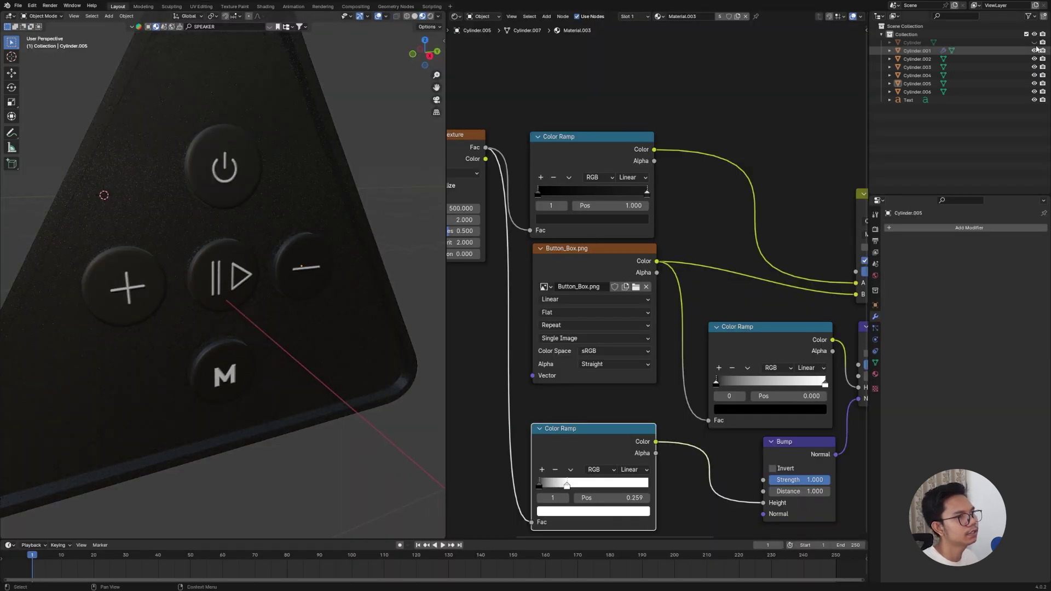
click(1035, 42)
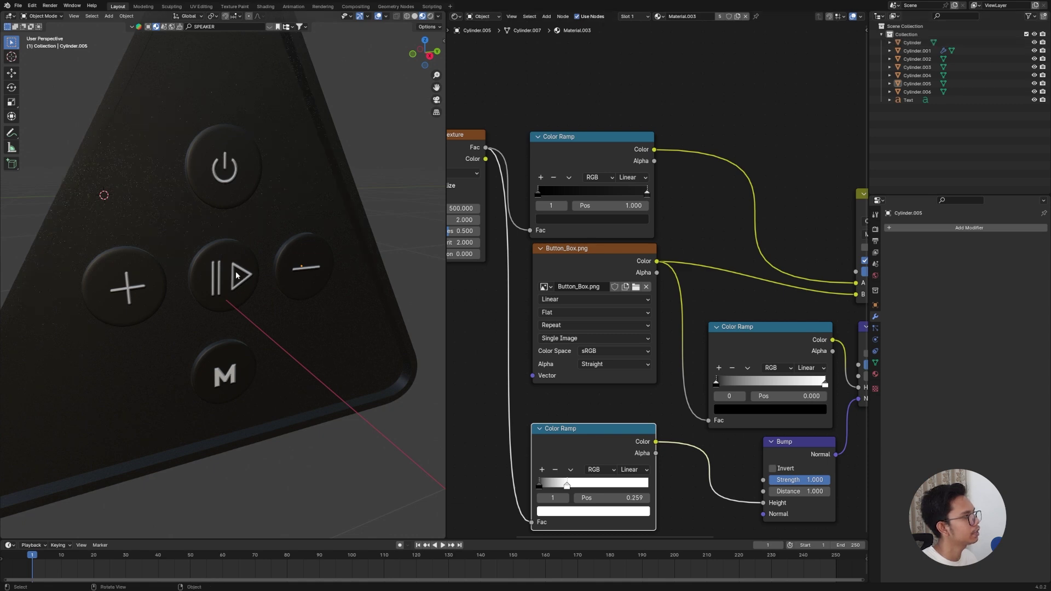
Step: Select the ARCHOMMEX text on the perforated speaker surface and examine it up close and against the whole body
scroll(239, 276, down, 6)
middle_drag(112, 260, 201, 274)
scroll(200, 274, down, 4)
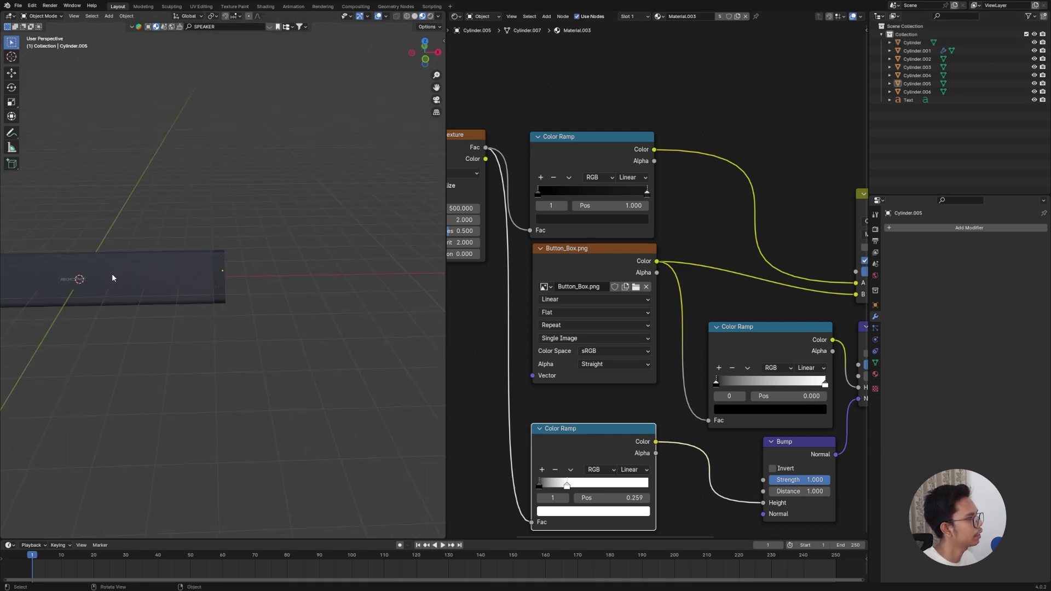
click(83, 277)
middle_drag(194, 363, 242, 370)
key(KP_Decimal)
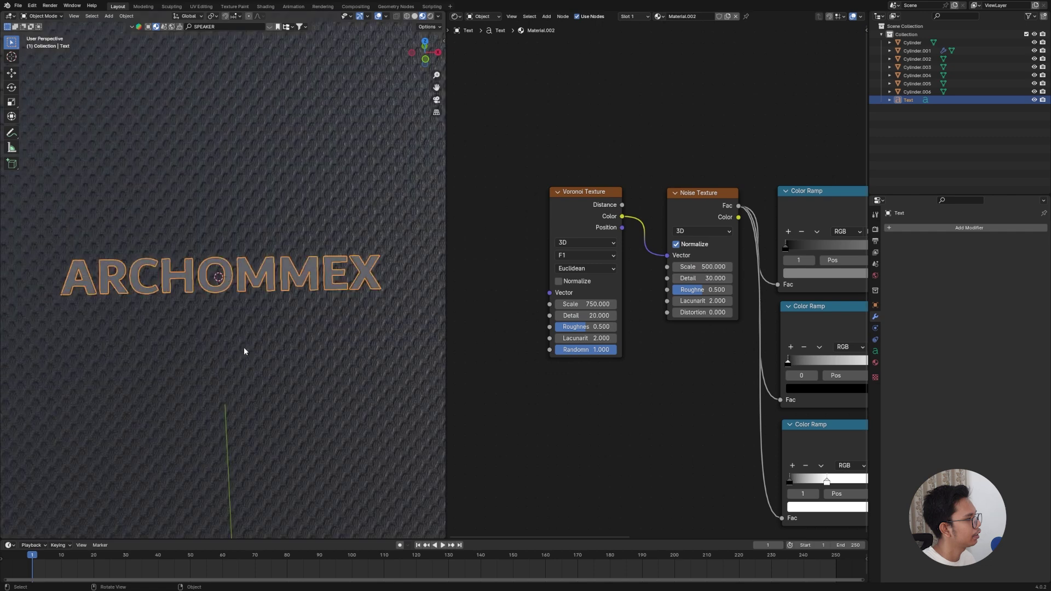
scroll(247, 343, down, 6)
middle_drag(292, 347, 312, 344)
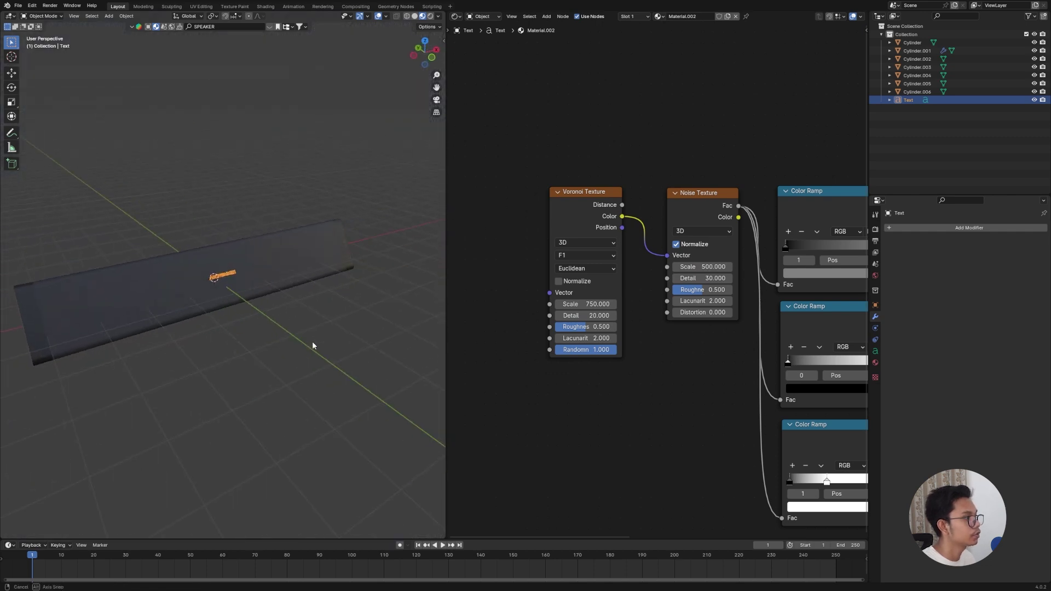